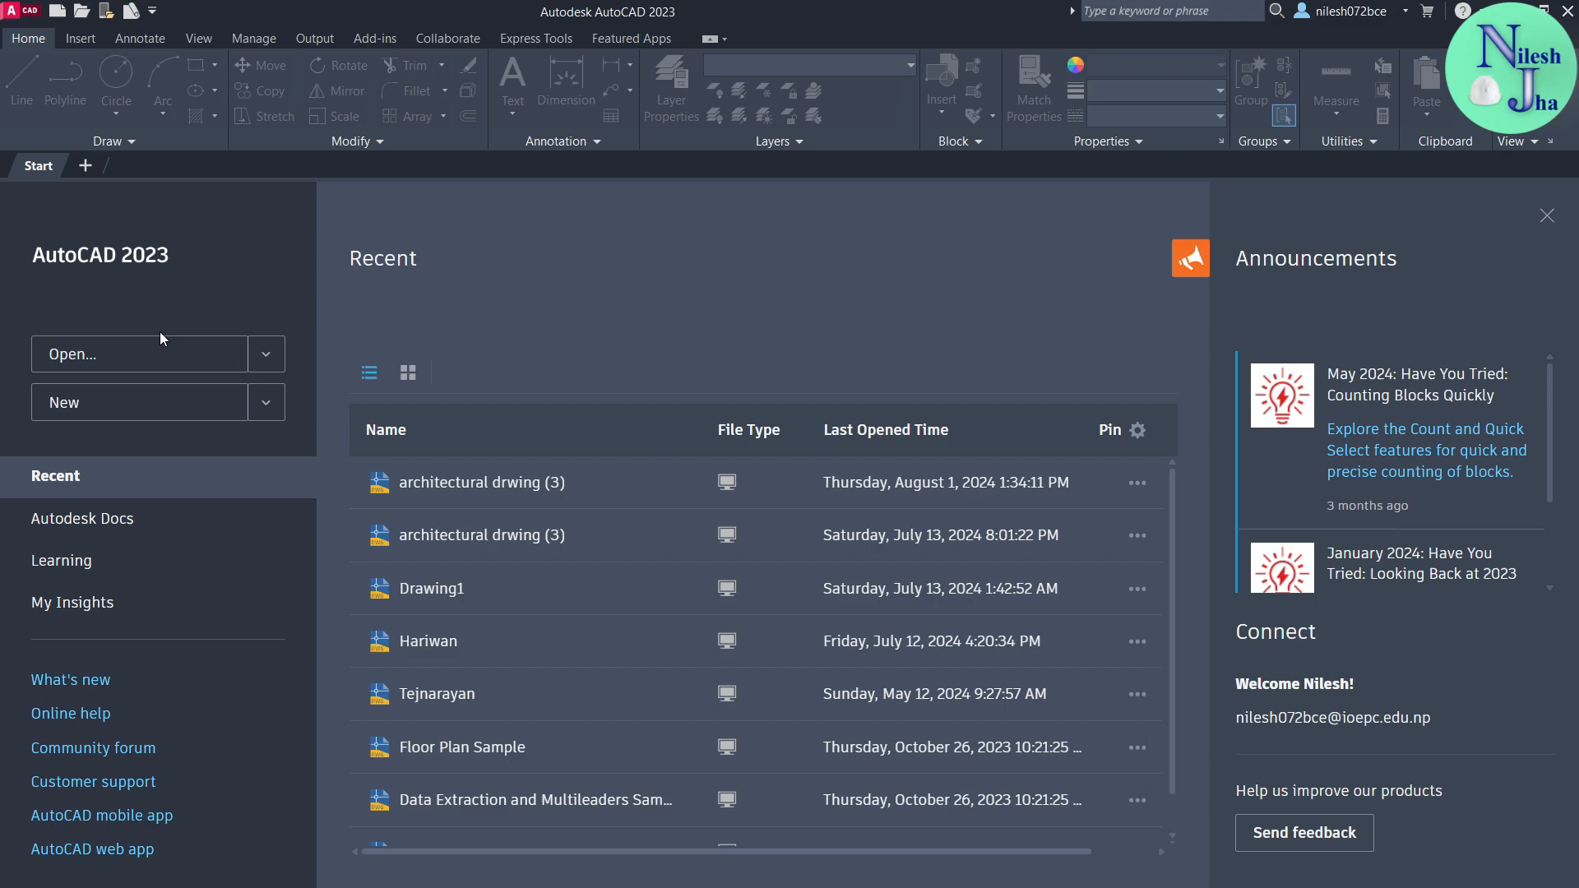
- Create a new blank drawing and reveal the additional drawing tools
click(102, 403)
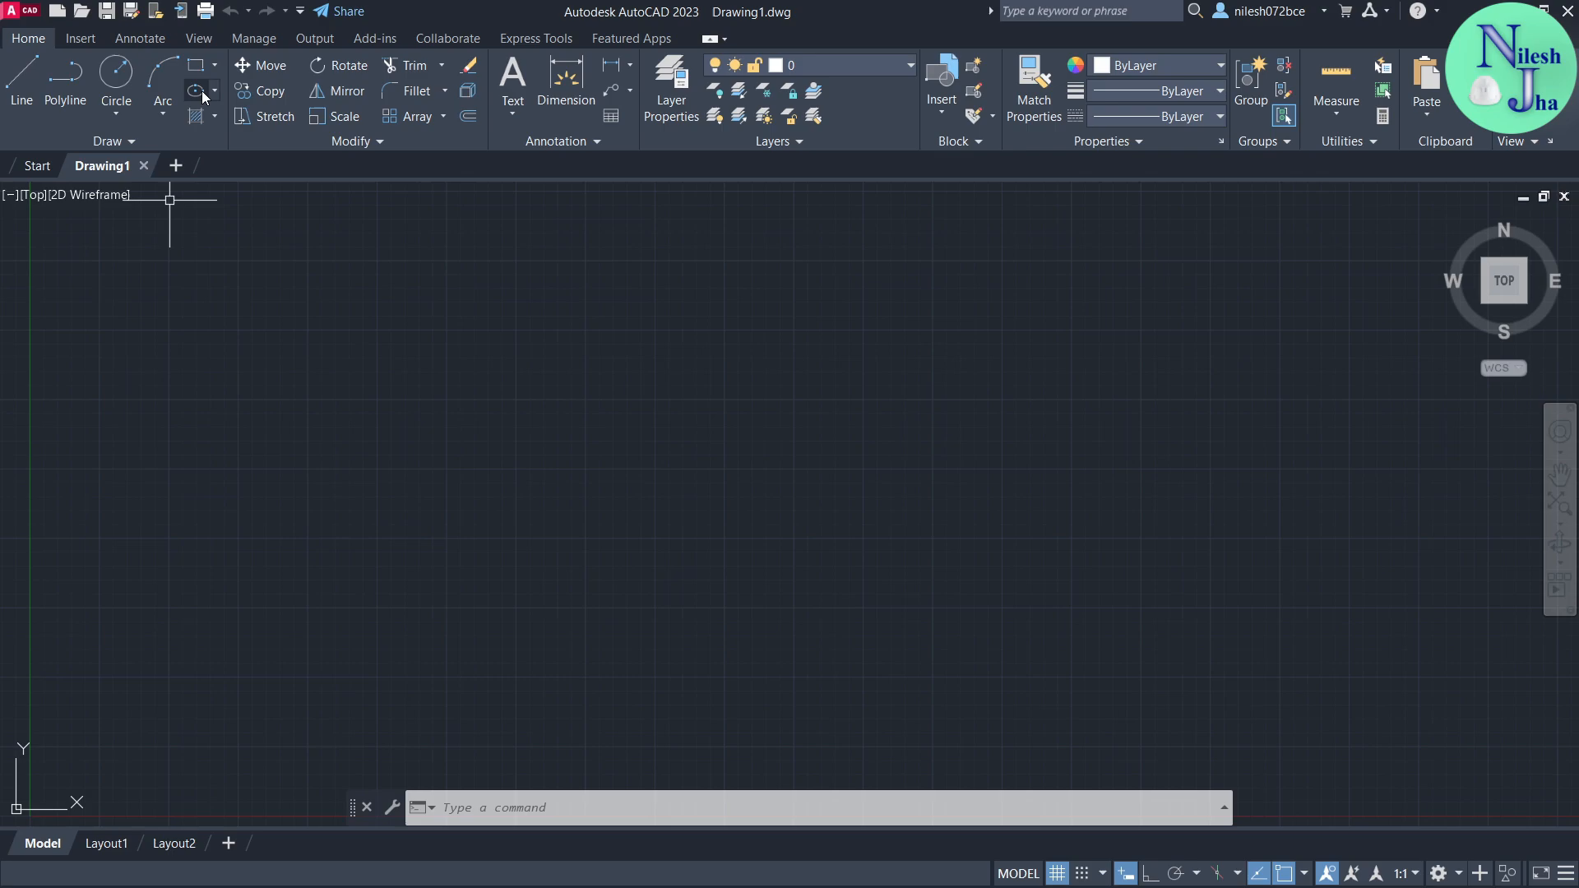
click(127, 141)
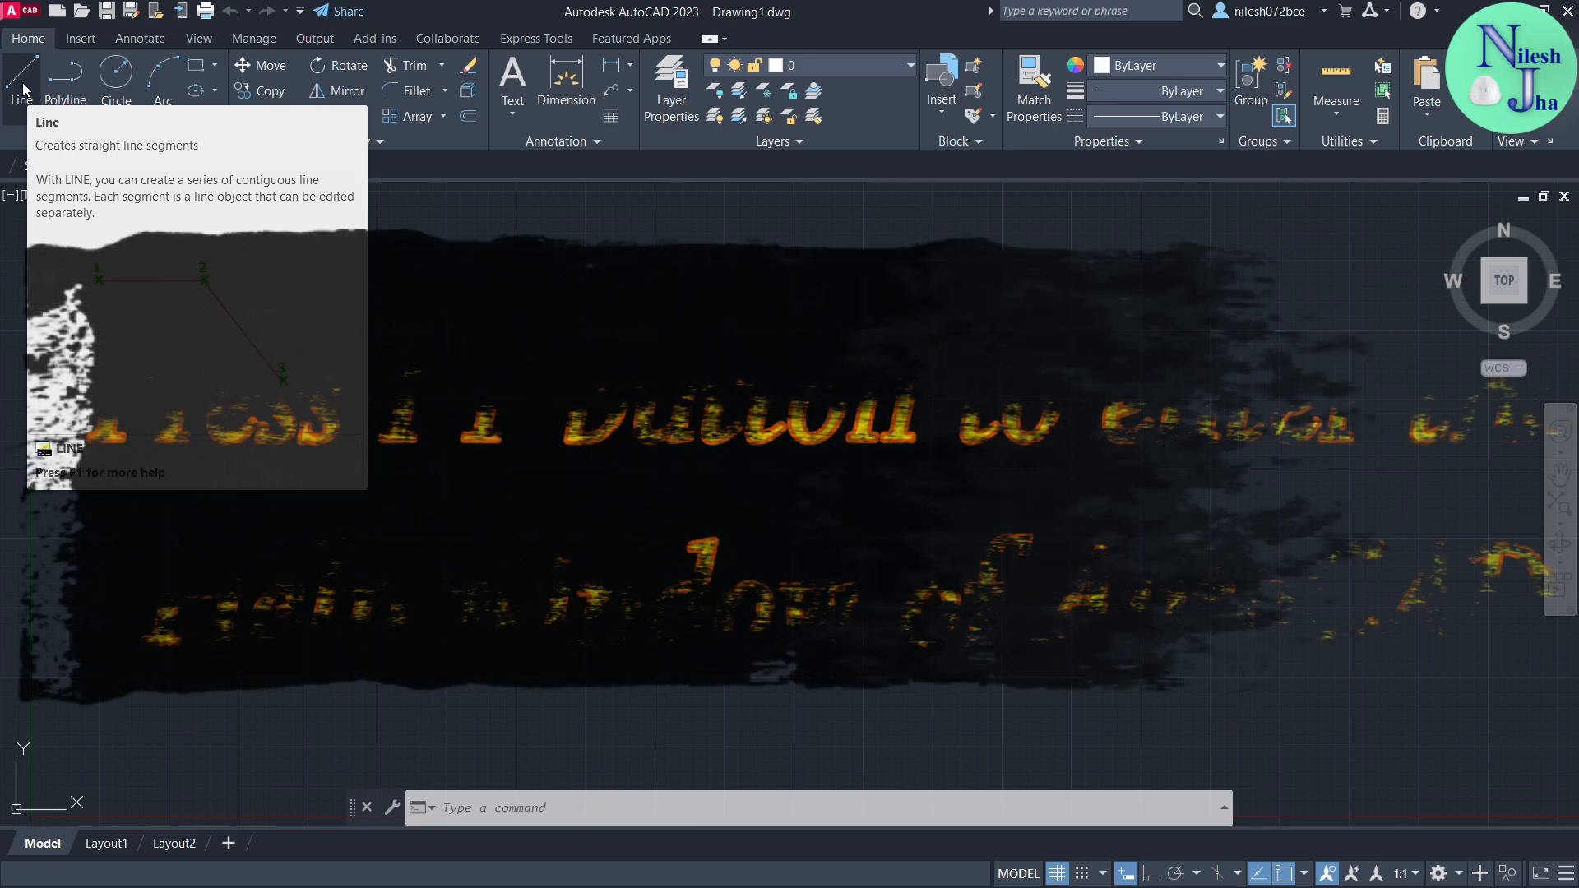
- Read the Line command's help article, covering its point prompts, coordinate entry and the Close and Undo options
key(F1)
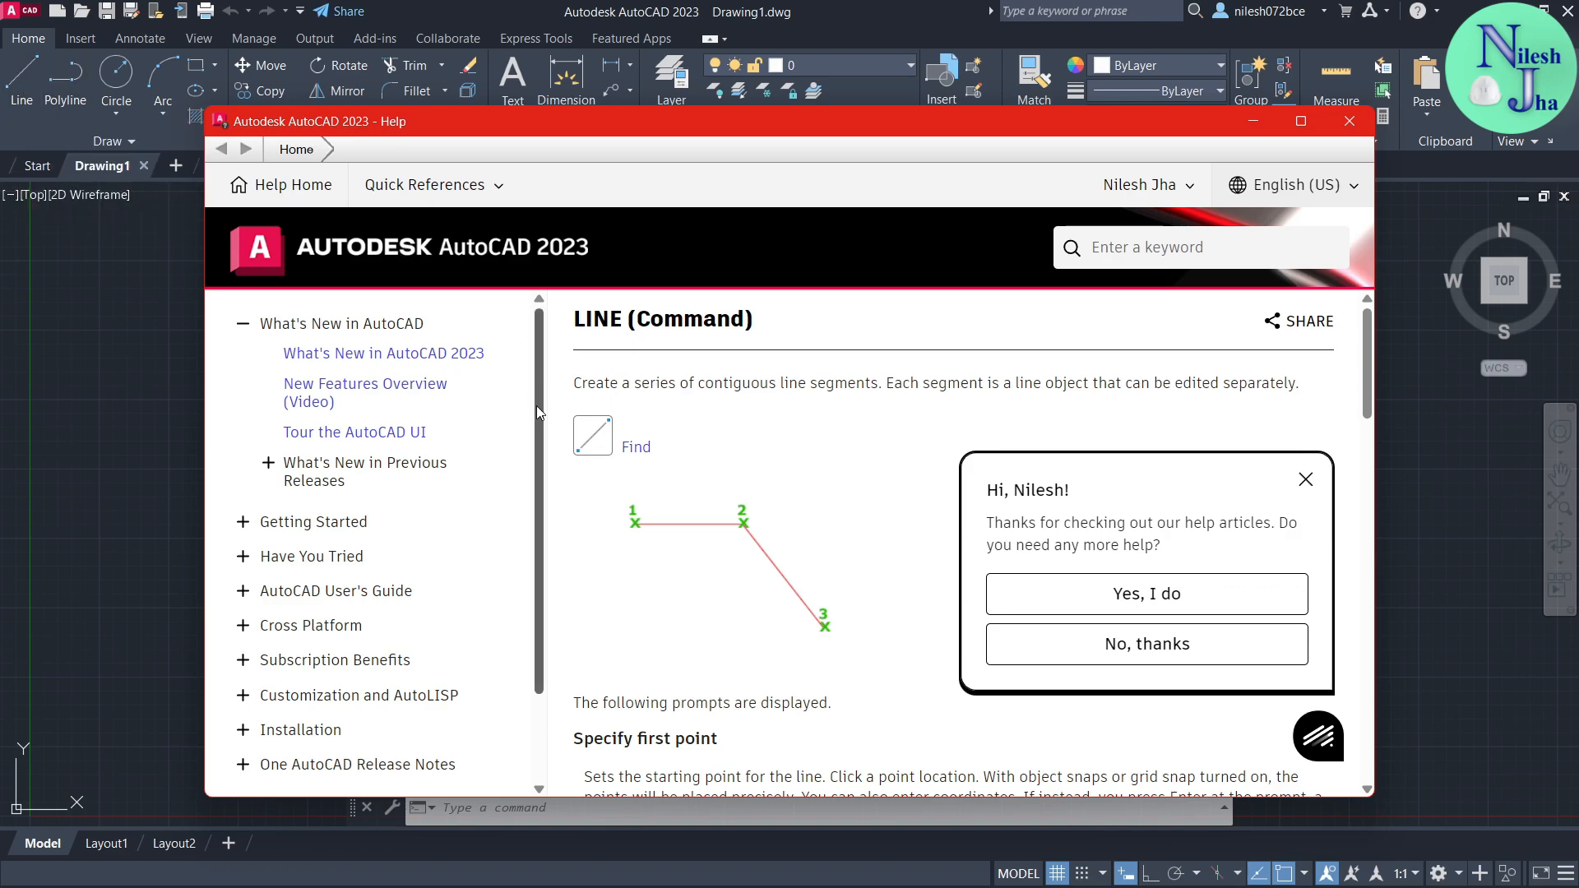
scroll(664, 466, down, 1)
scroll(664, 466, down, 1)
scroll(664, 466, up, 1)
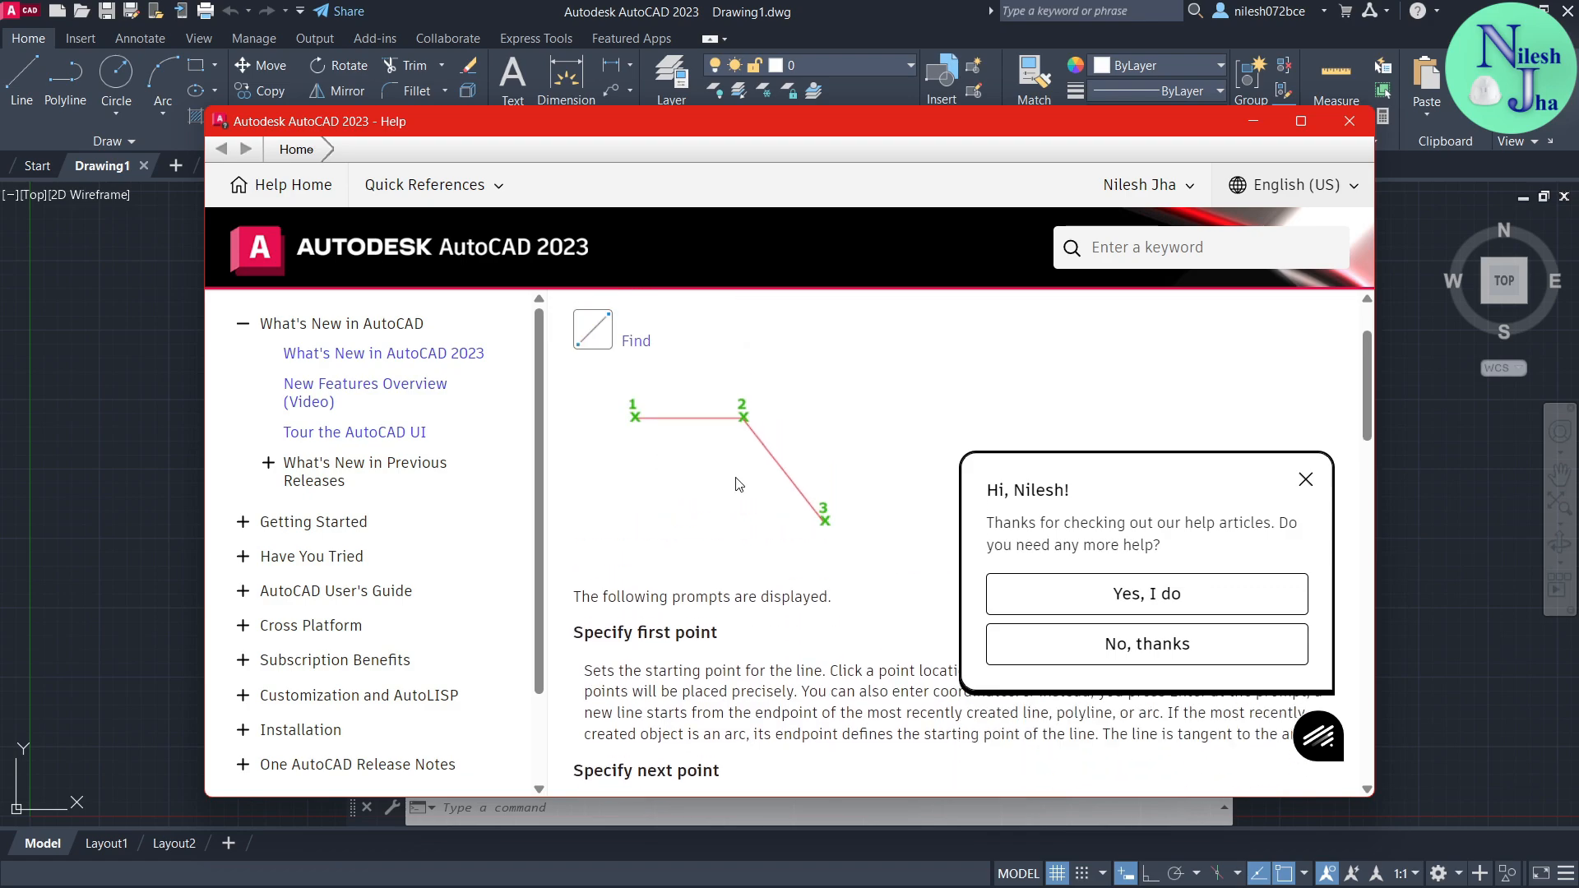
click(1306, 480)
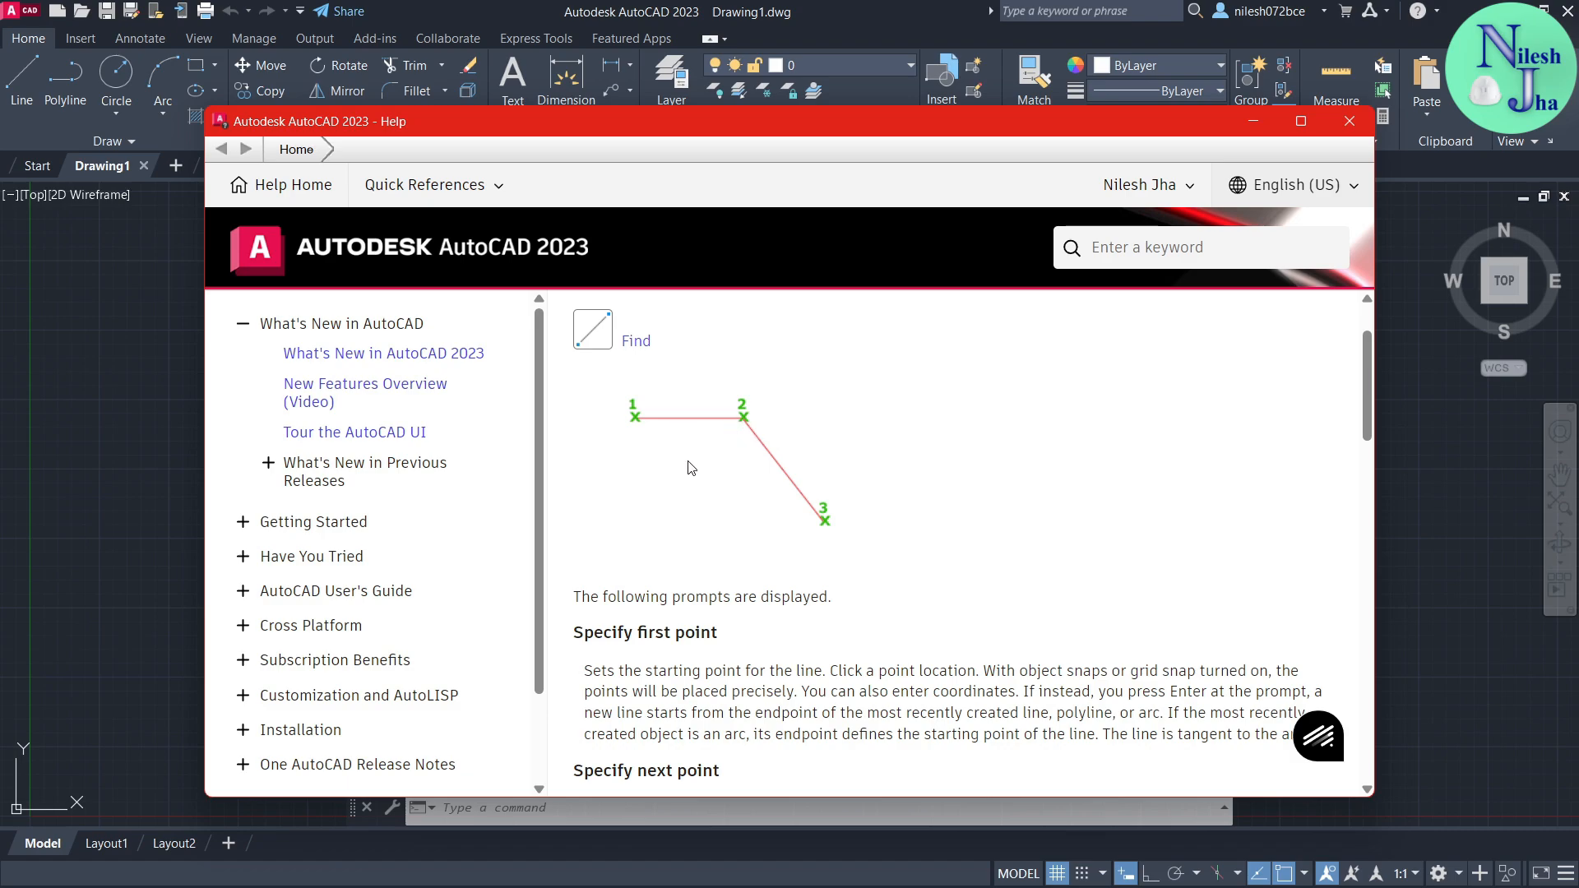
scroll(712, 603, down, 2)
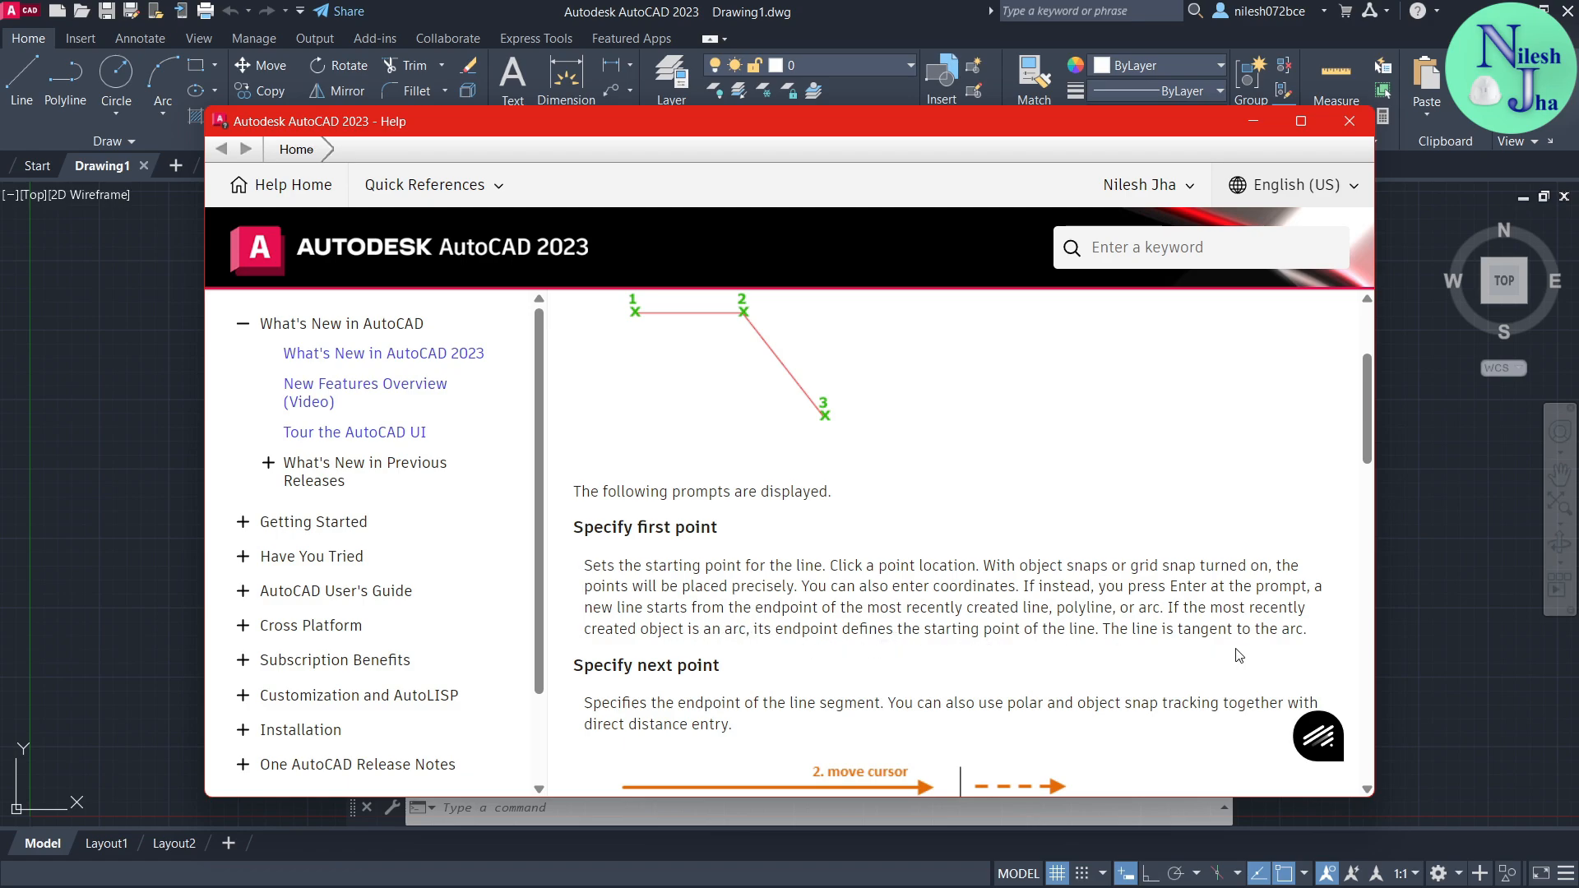
scroll(1042, 657, down, 2)
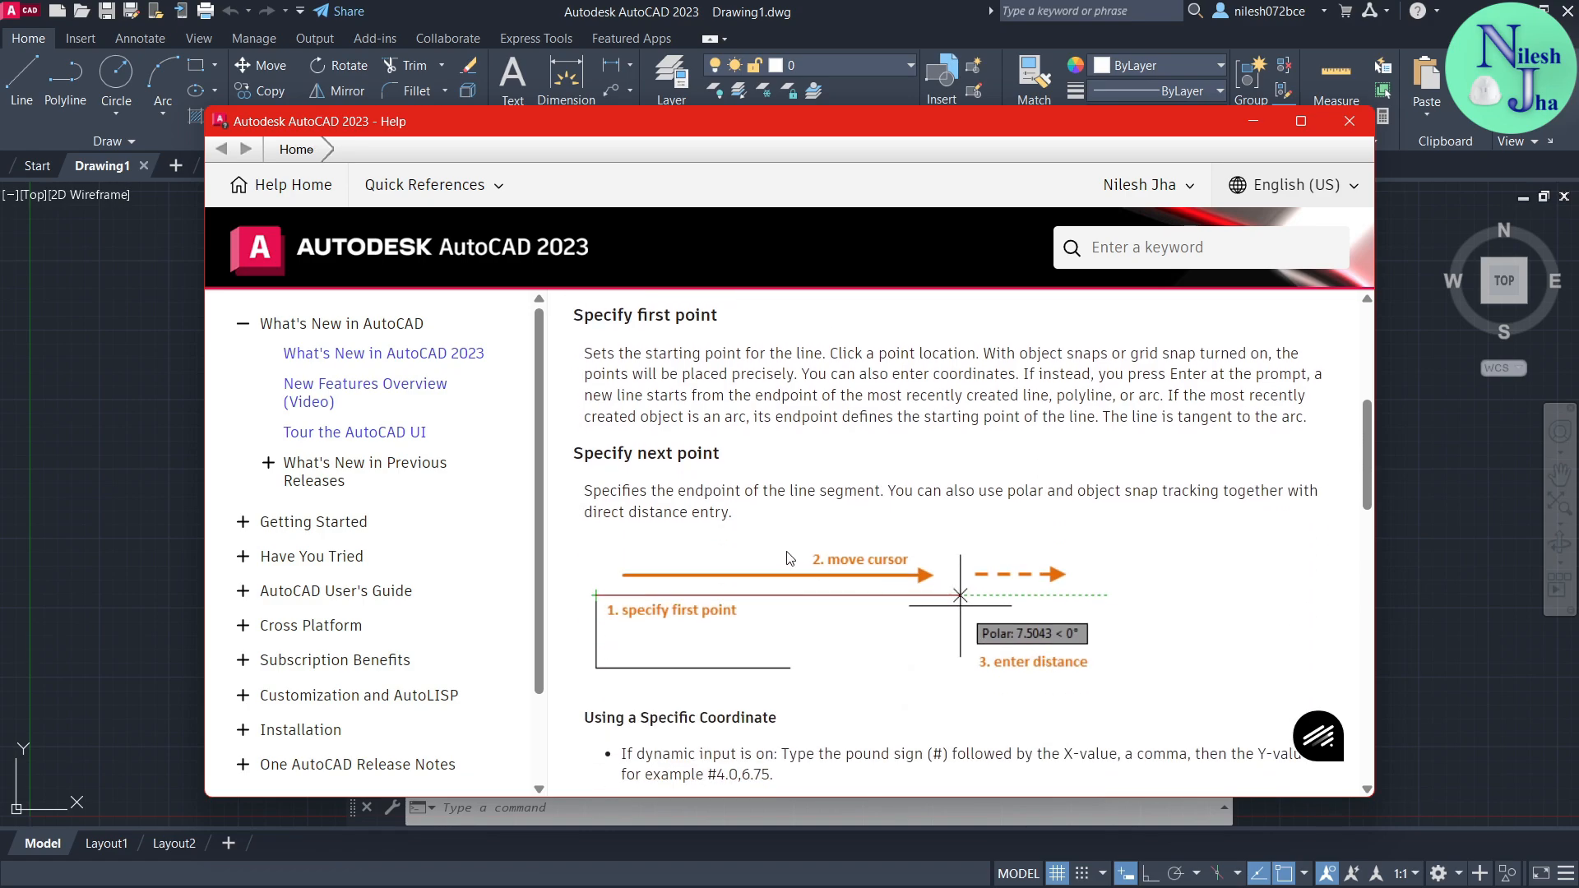
scroll(788, 551, down, 3)
scroll(788, 550, down, 3)
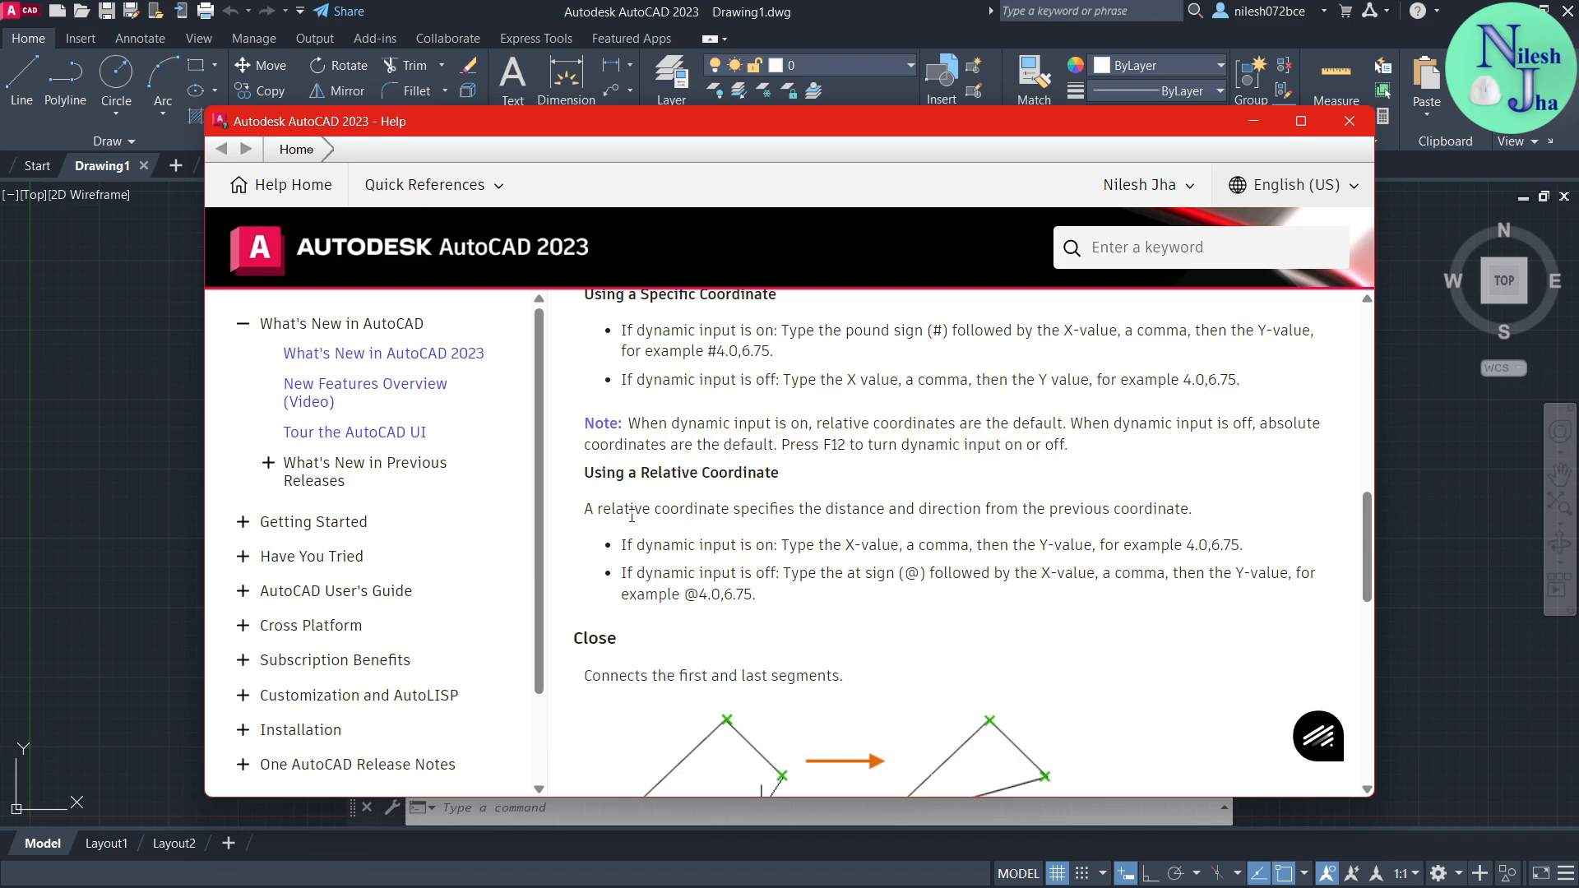
scroll(632, 516, down, 5)
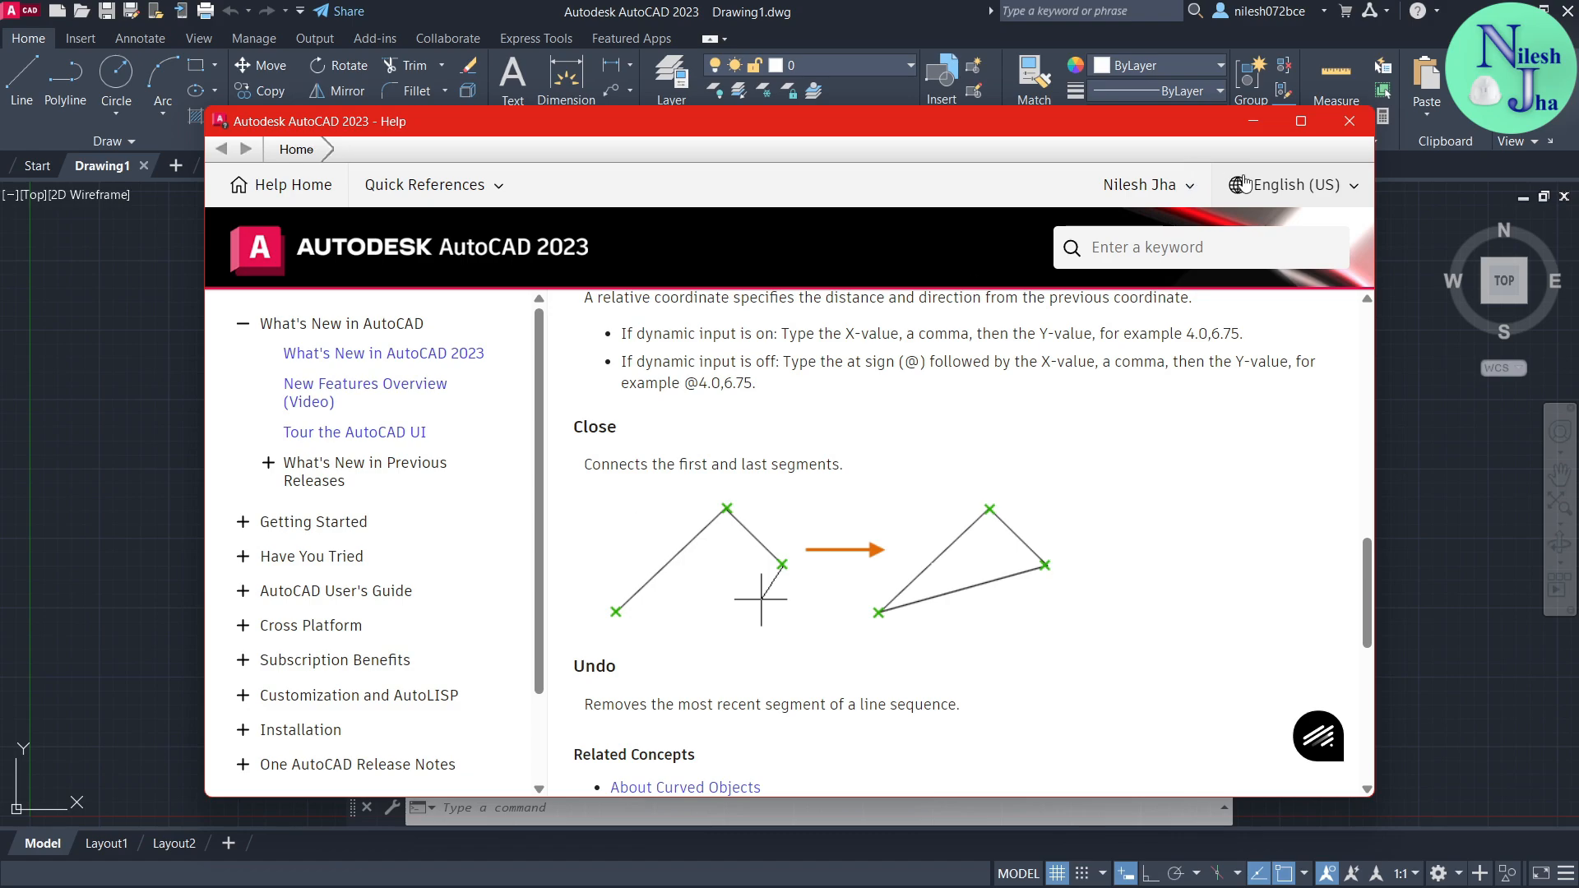
click(1349, 123)
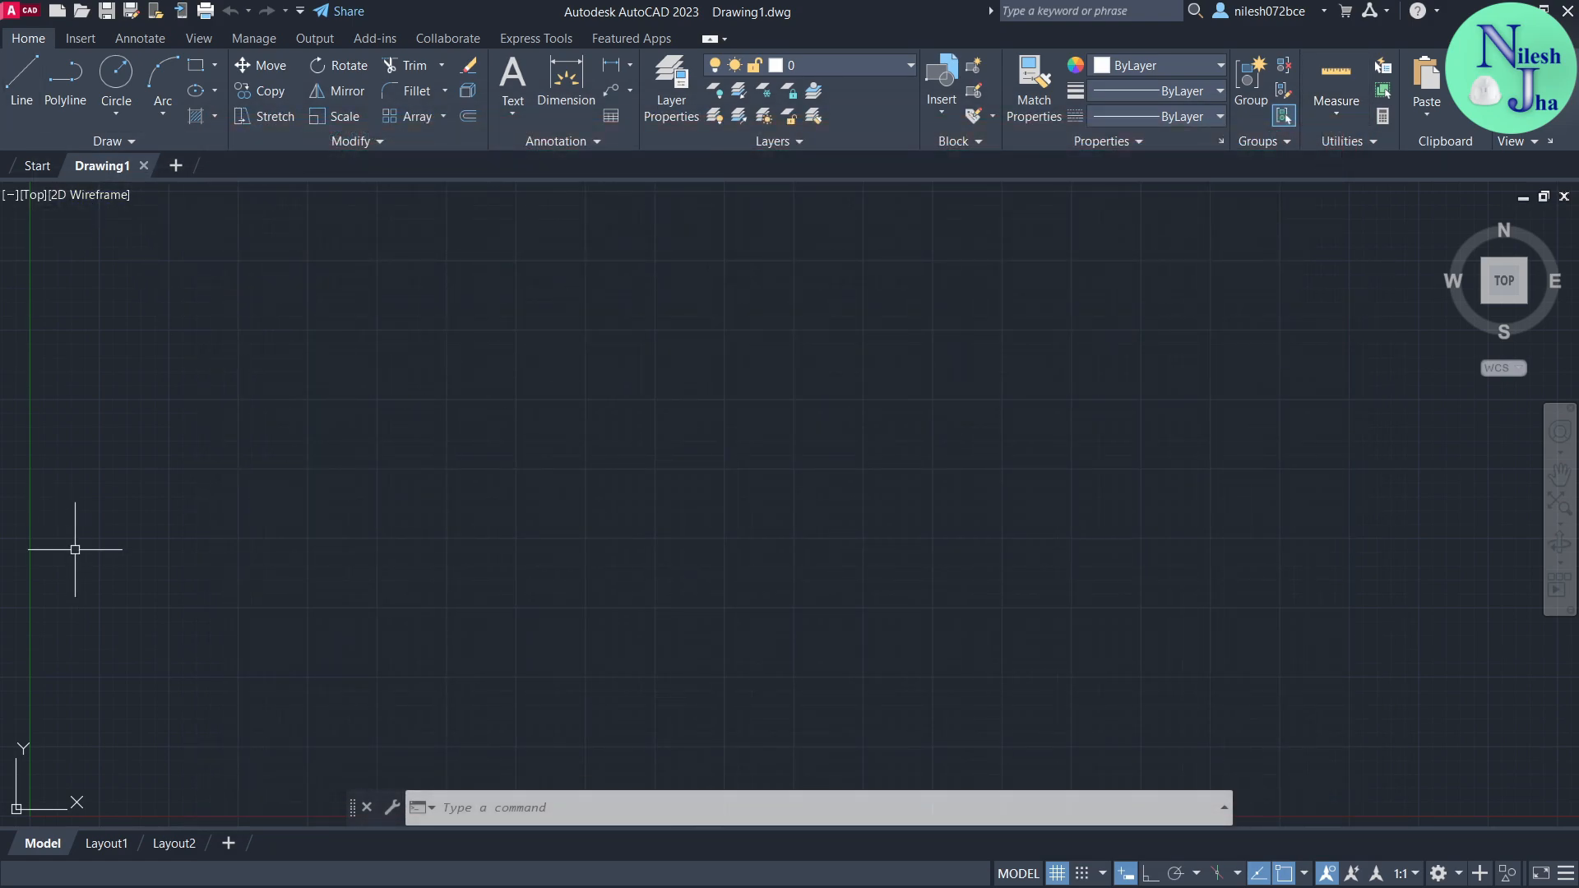
- Draw two connected freehand line segments, one nearly horizontal and one slanting downward, and erase them both
click(22, 90)
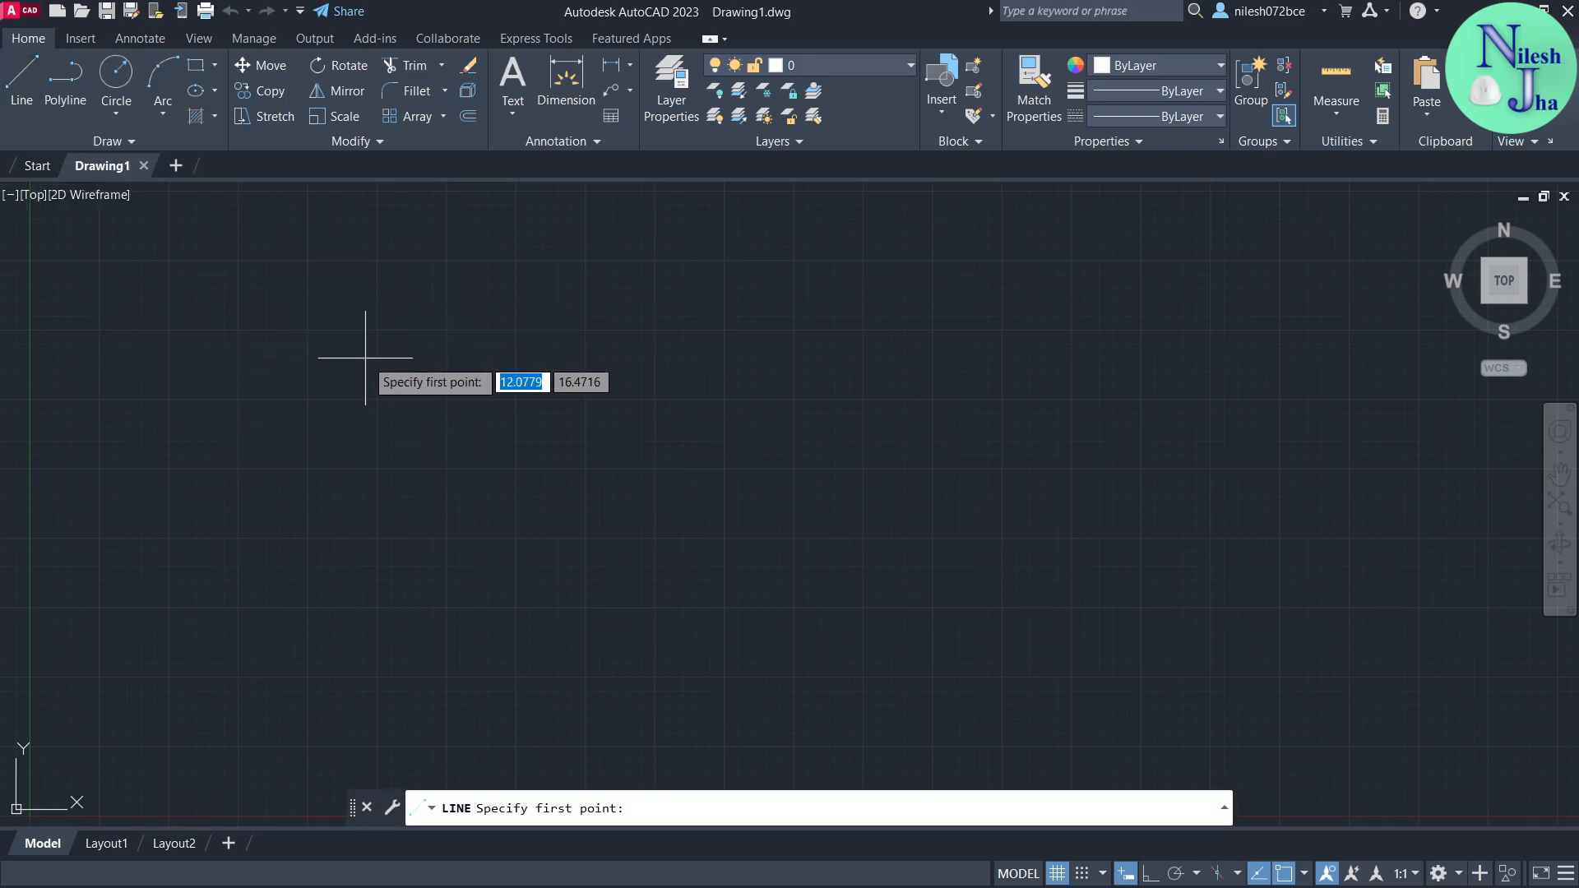
key(Escape)
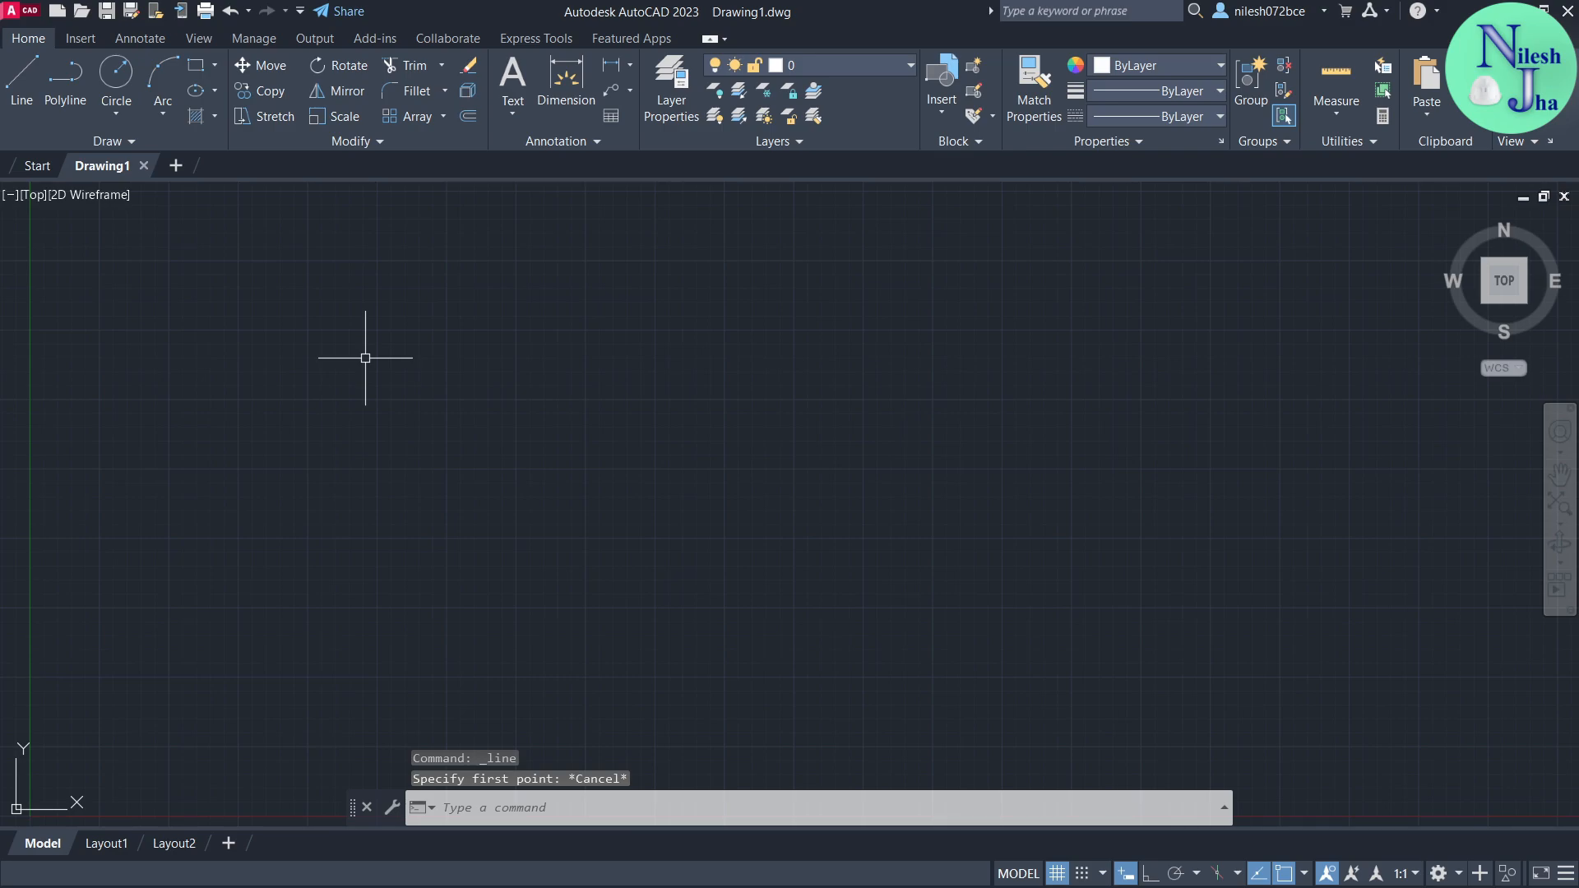
text(L)
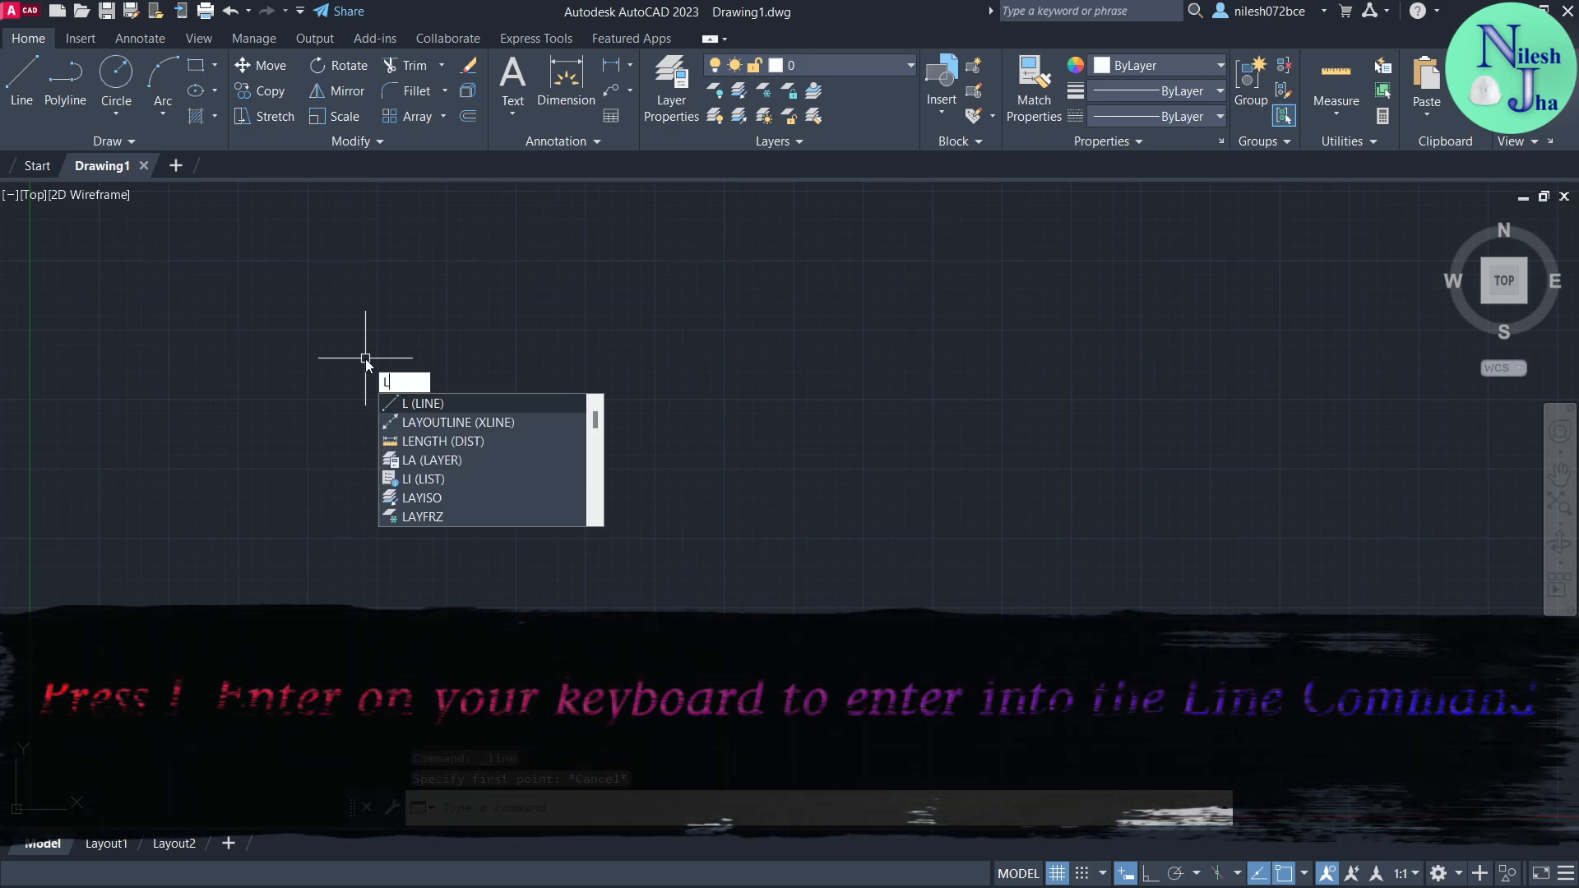
key(Return)
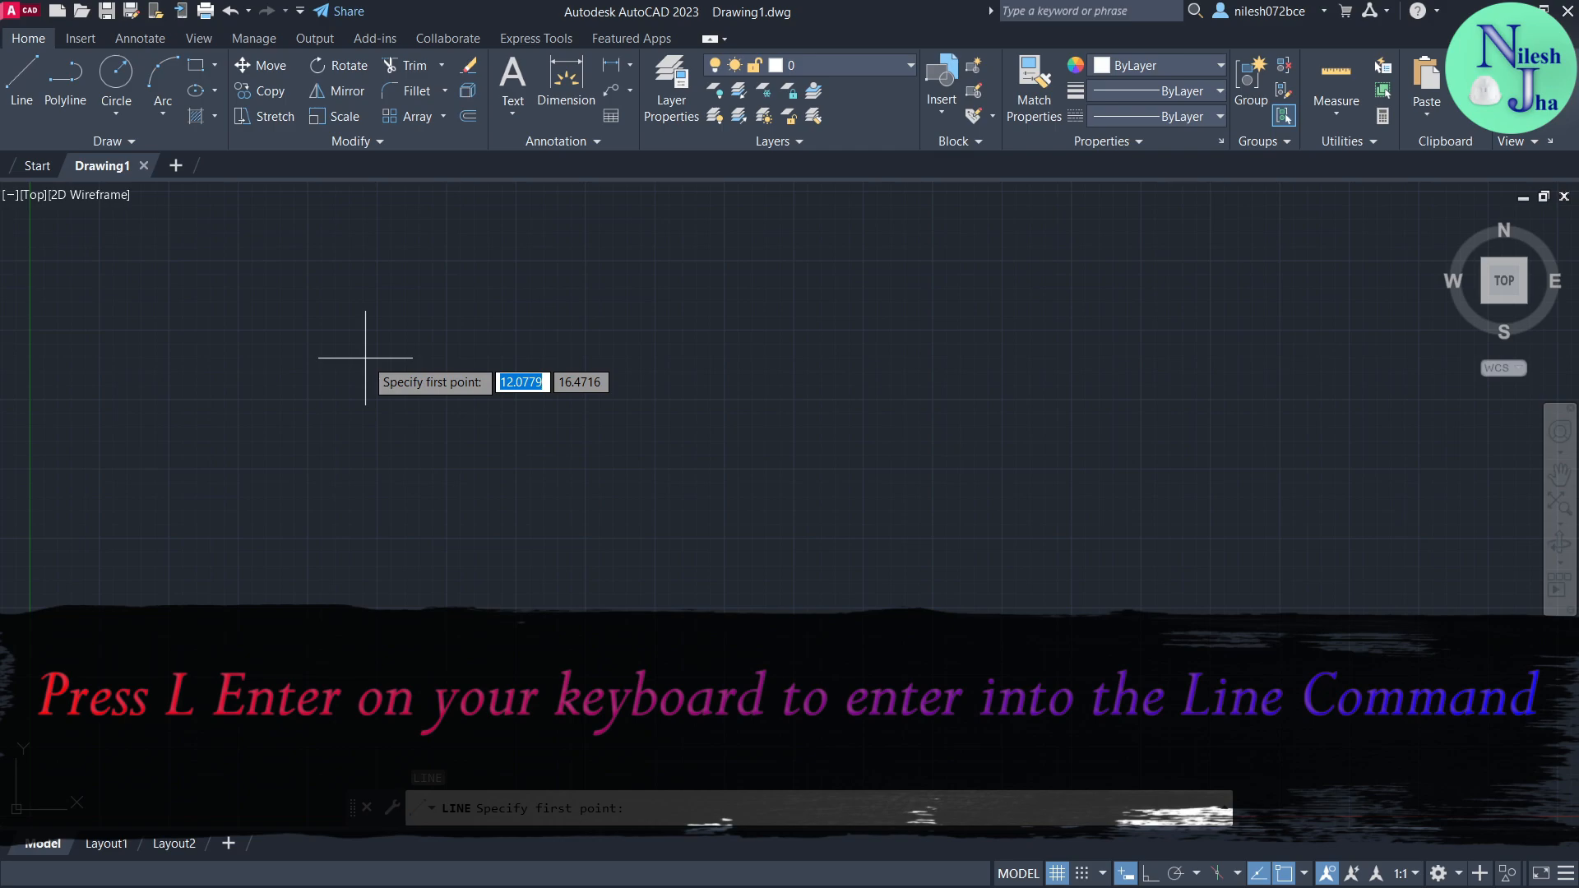
click(306, 348)
click(667, 357)
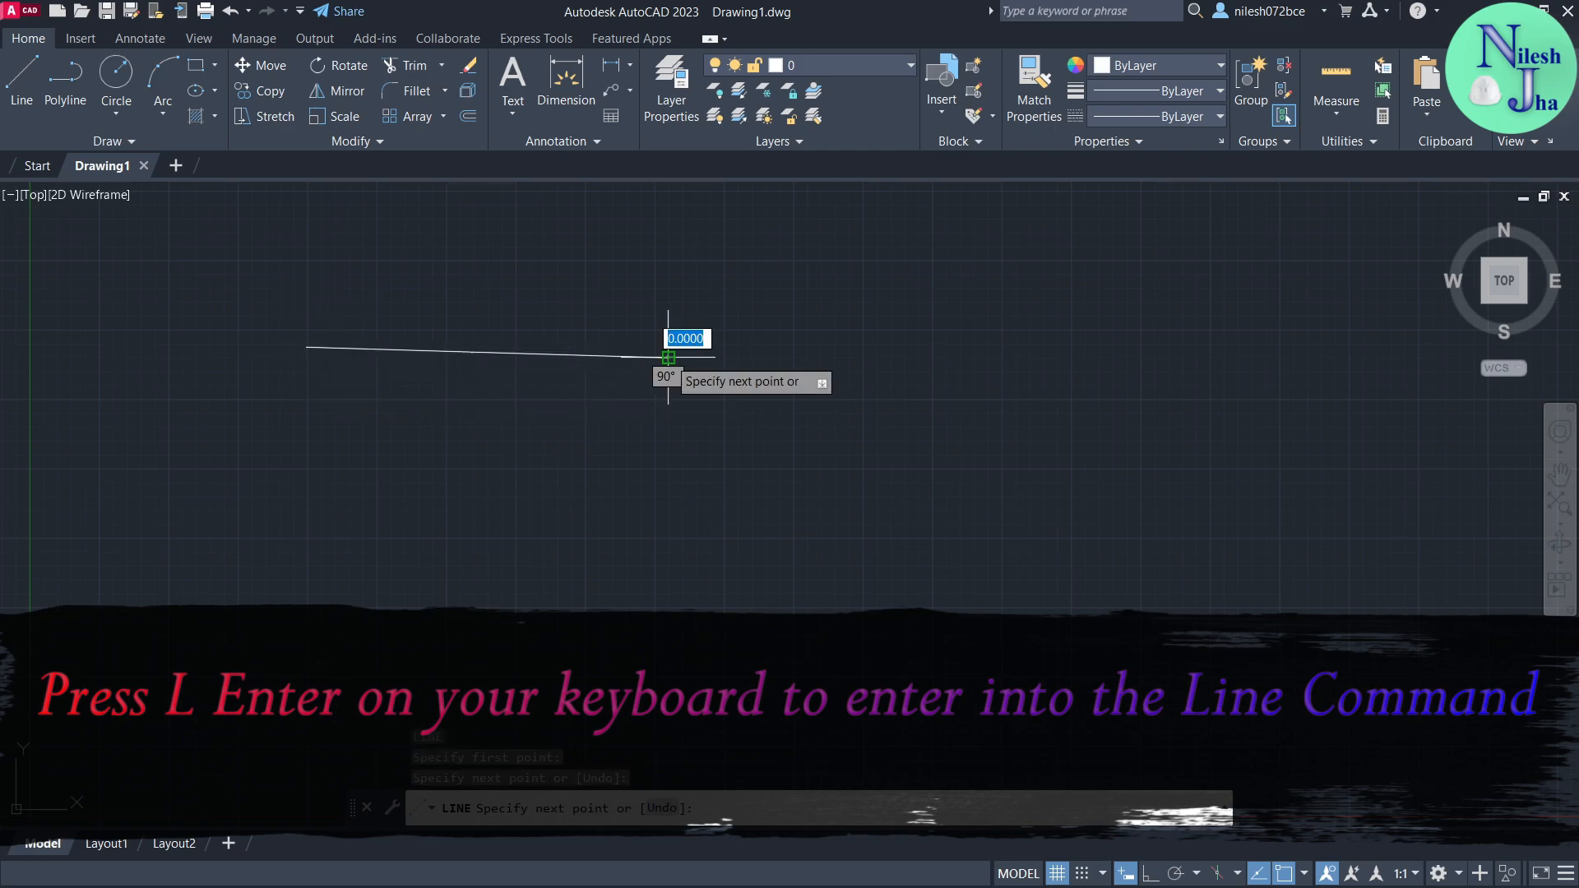
click(609, 563)
key(Escape)
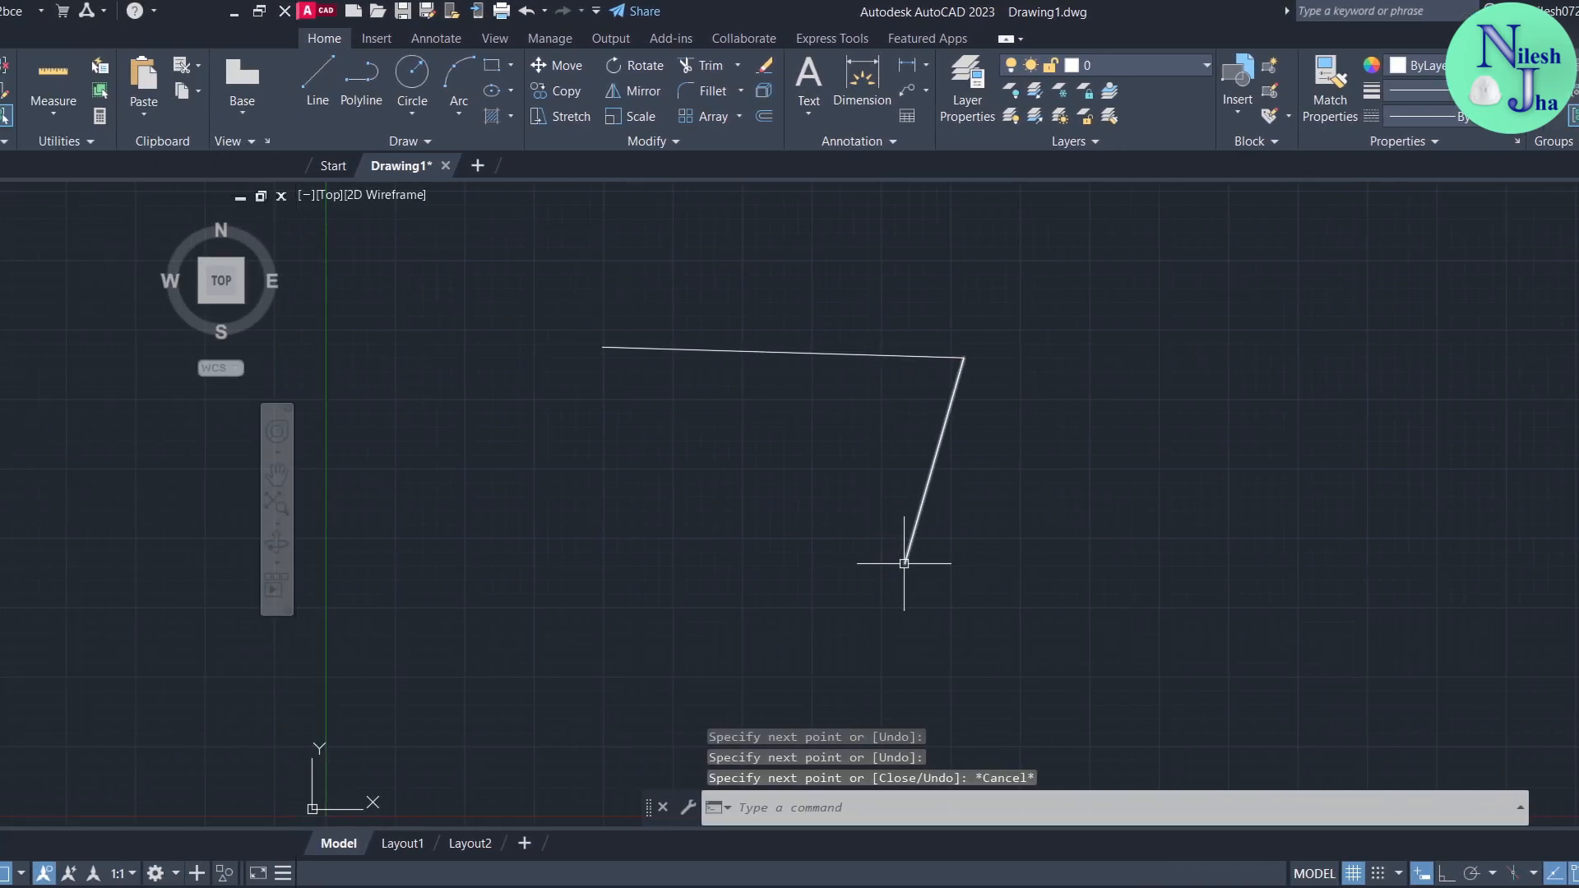
key(ctrl+a)
key(Delete)
- Start the Line command and switch dynamic input off and back on
click(1356, 82)
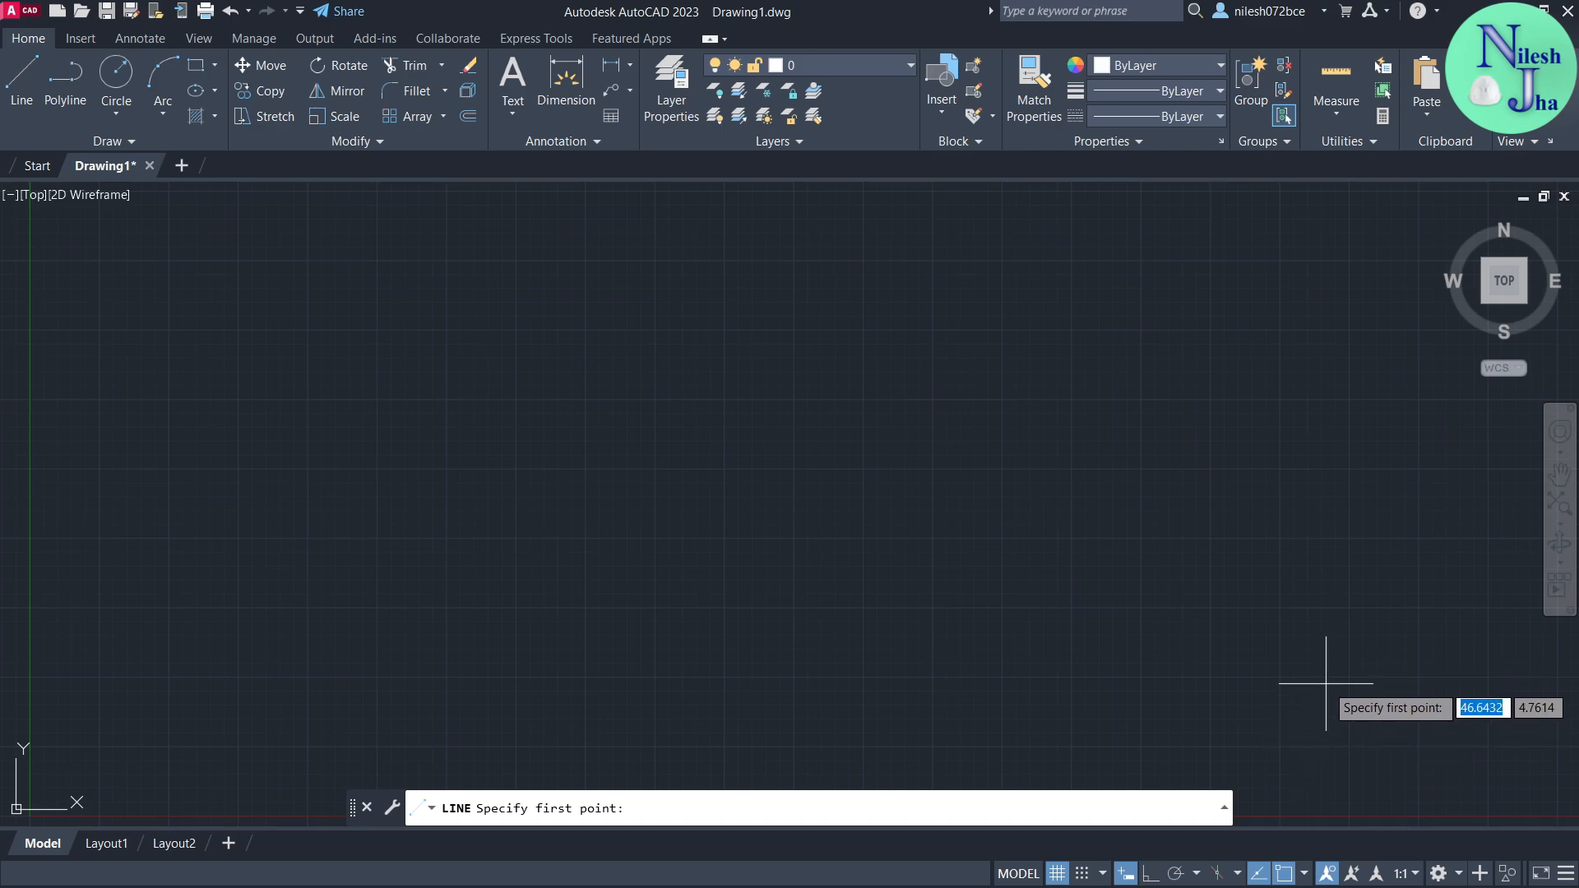
click(1125, 875)
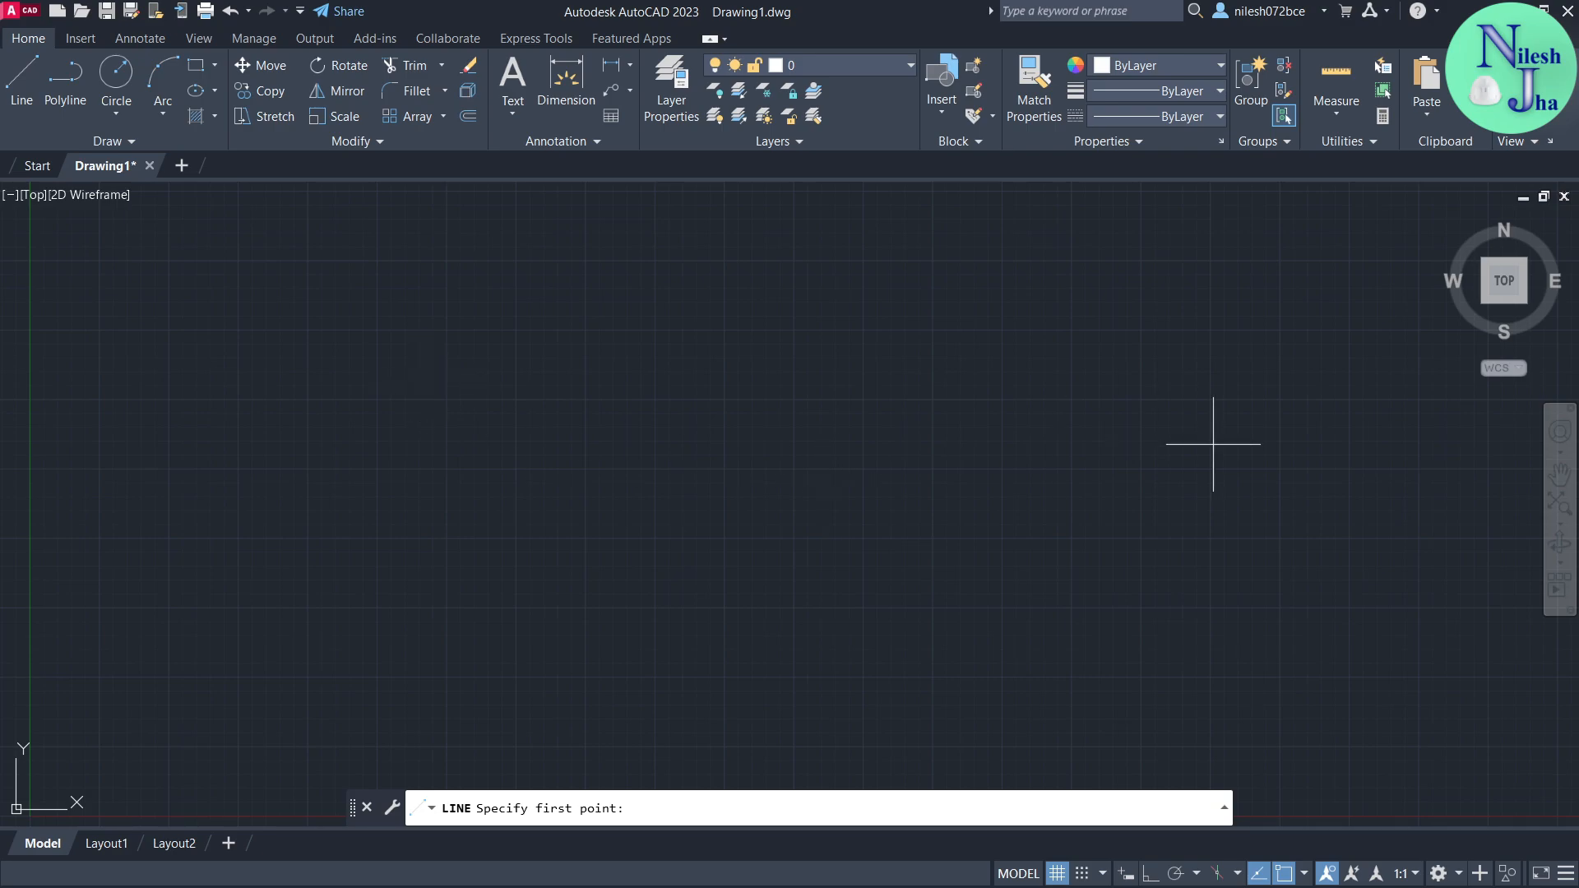
click(1125, 874)
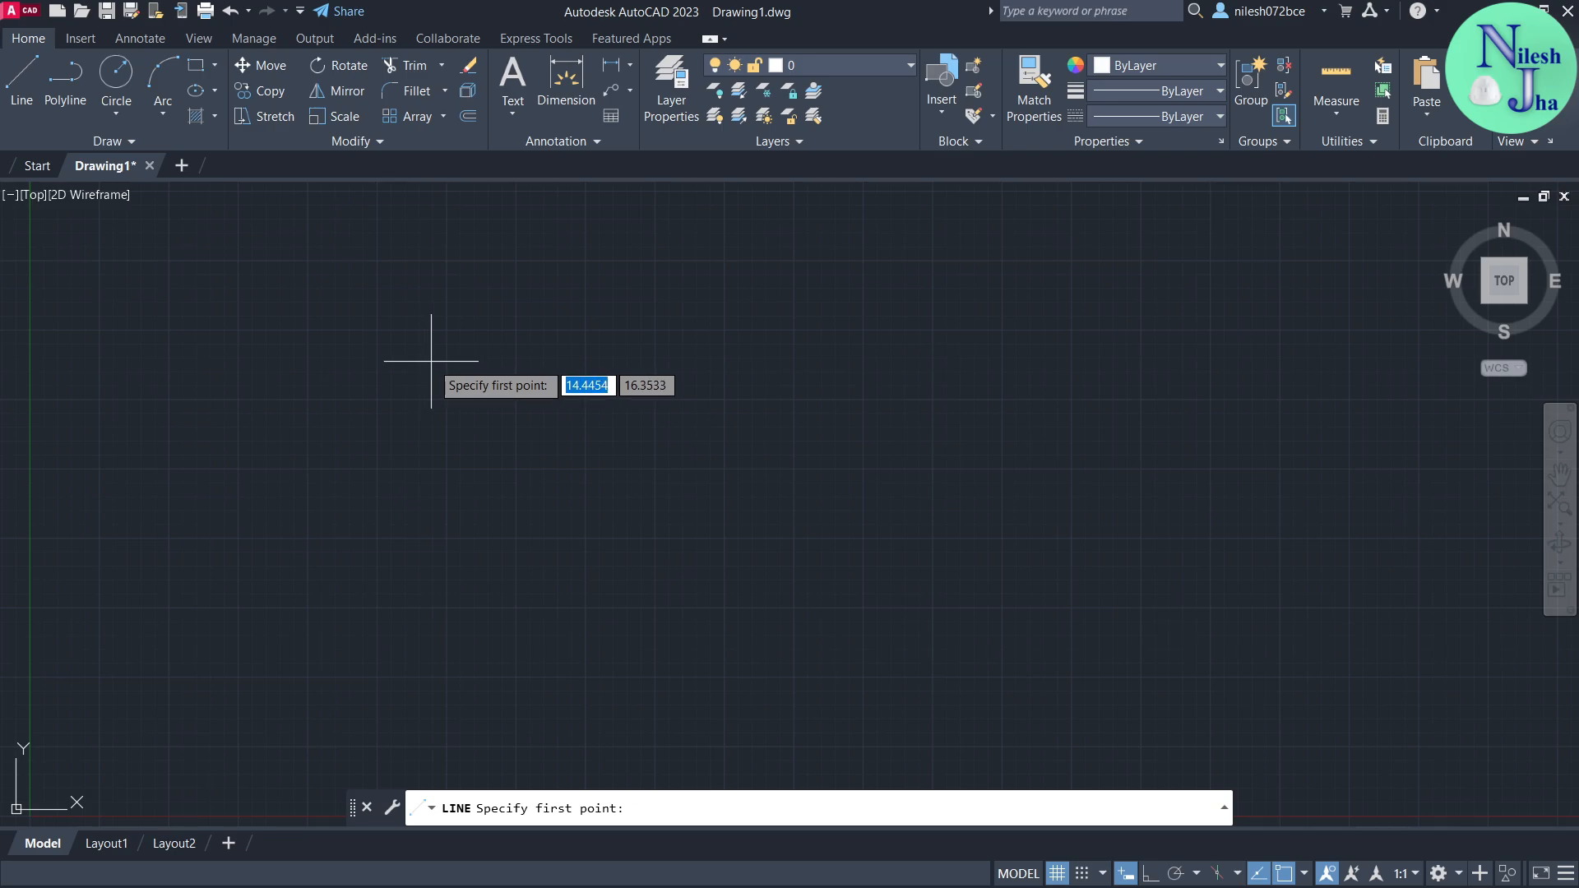
- Turn on Ortho mode and draw four connected freehand segments running right, down, right and up
click(396, 357)
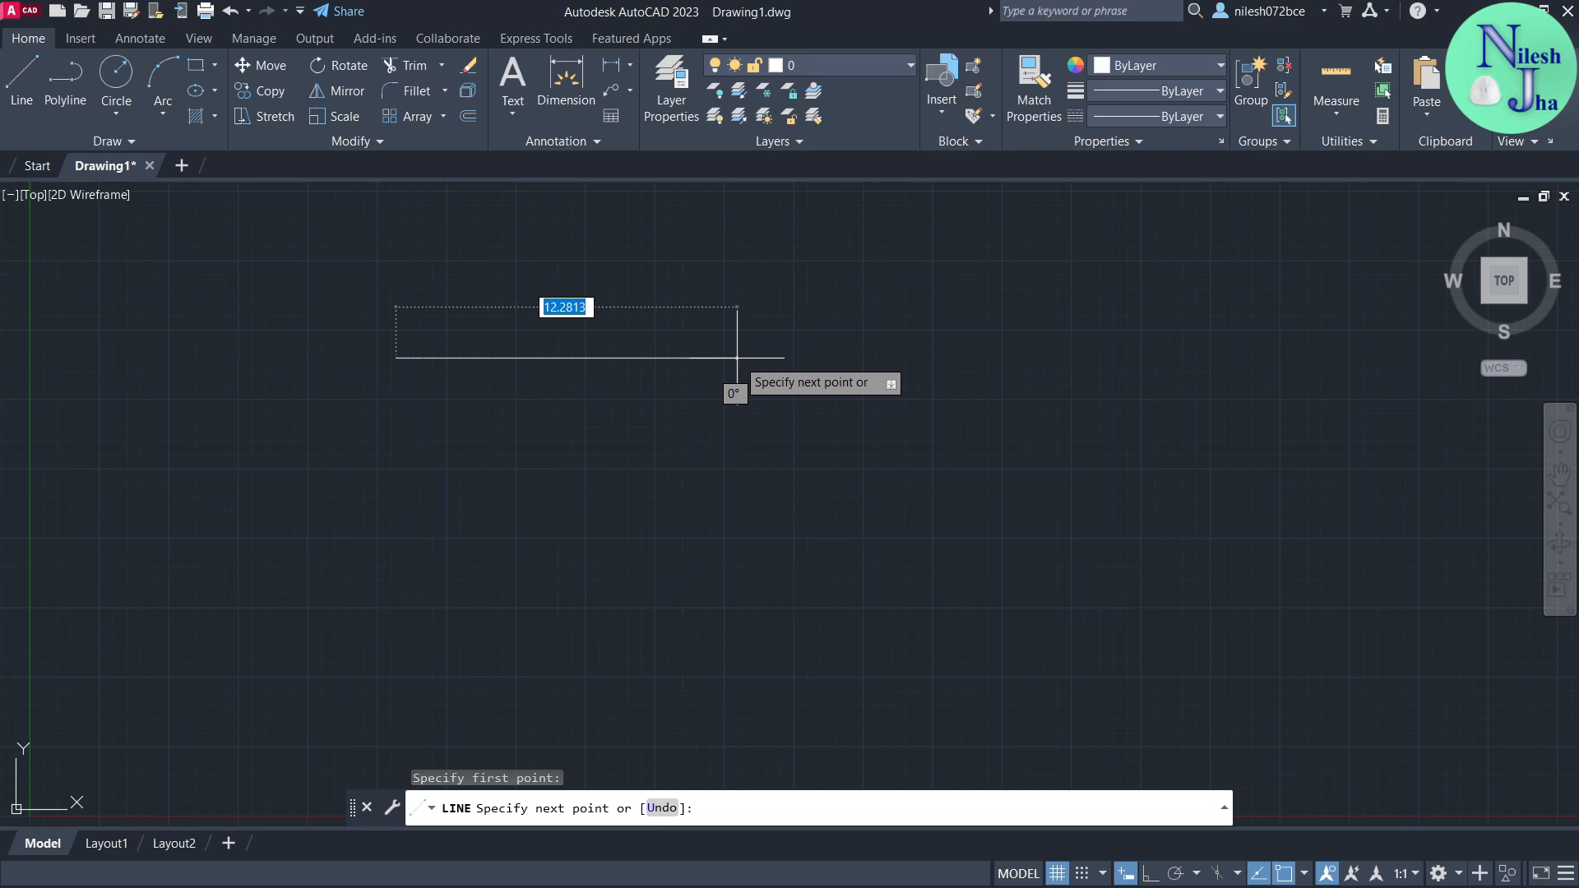
click(1149, 878)
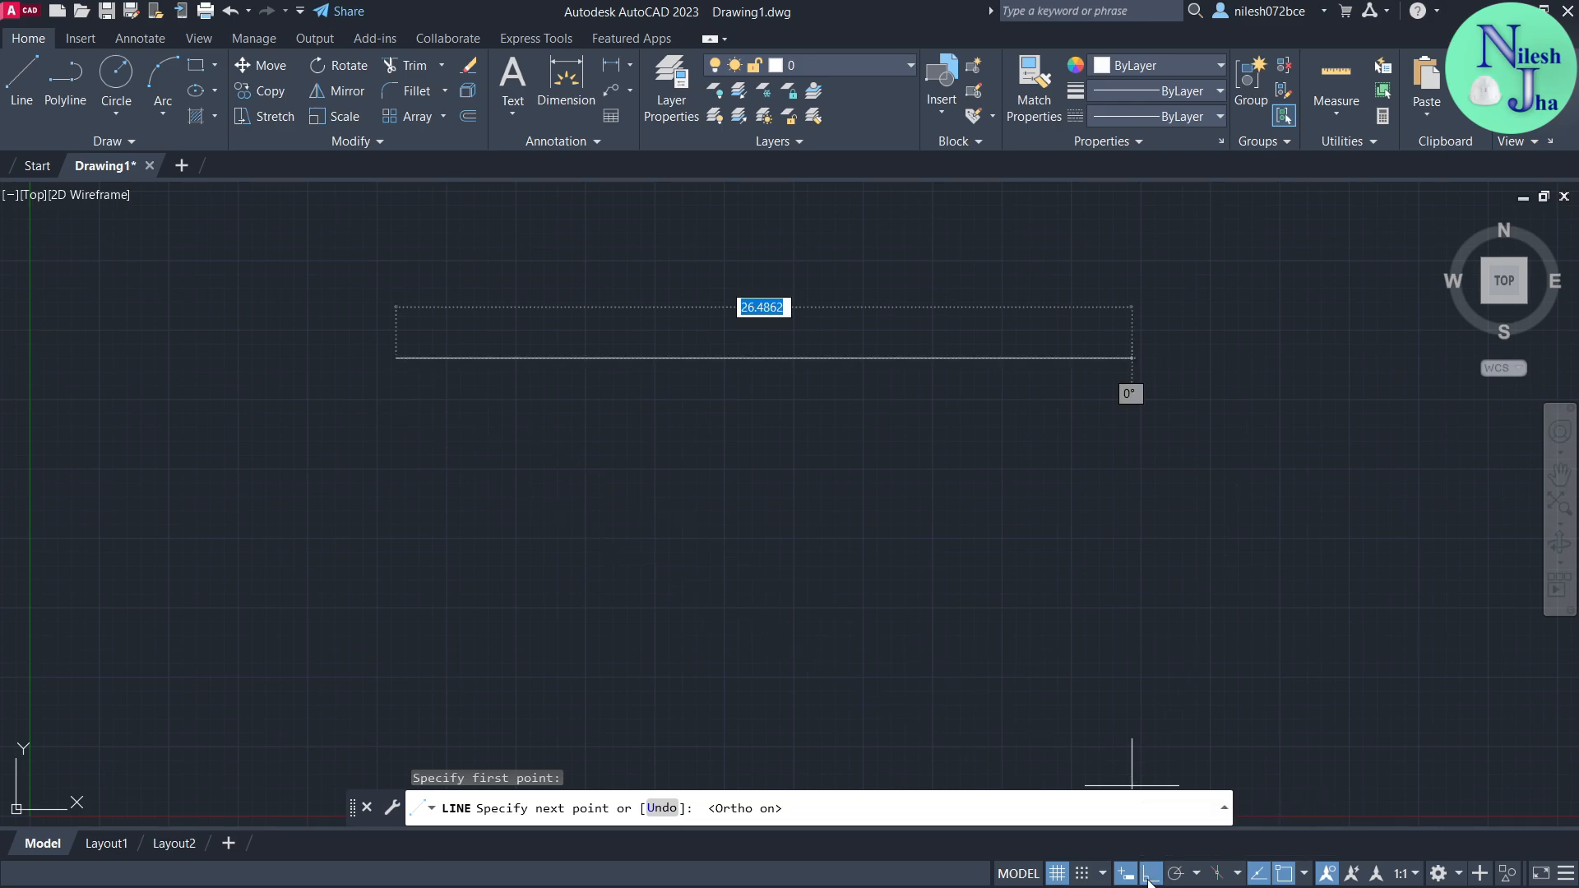
click(865, 356)
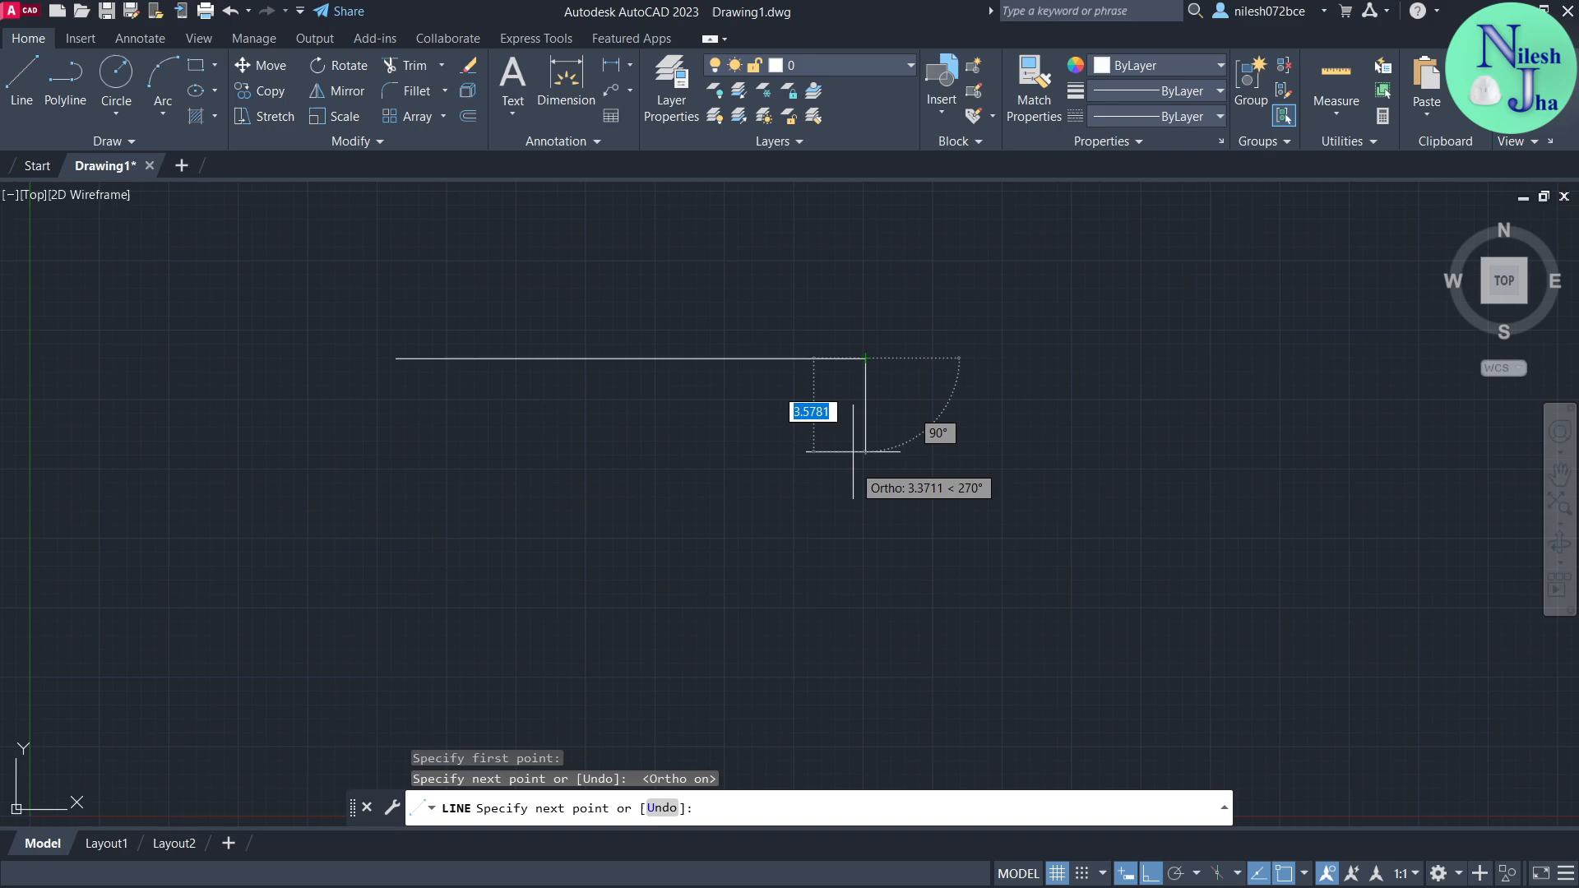
click(864, 613)
click(1018, 611)
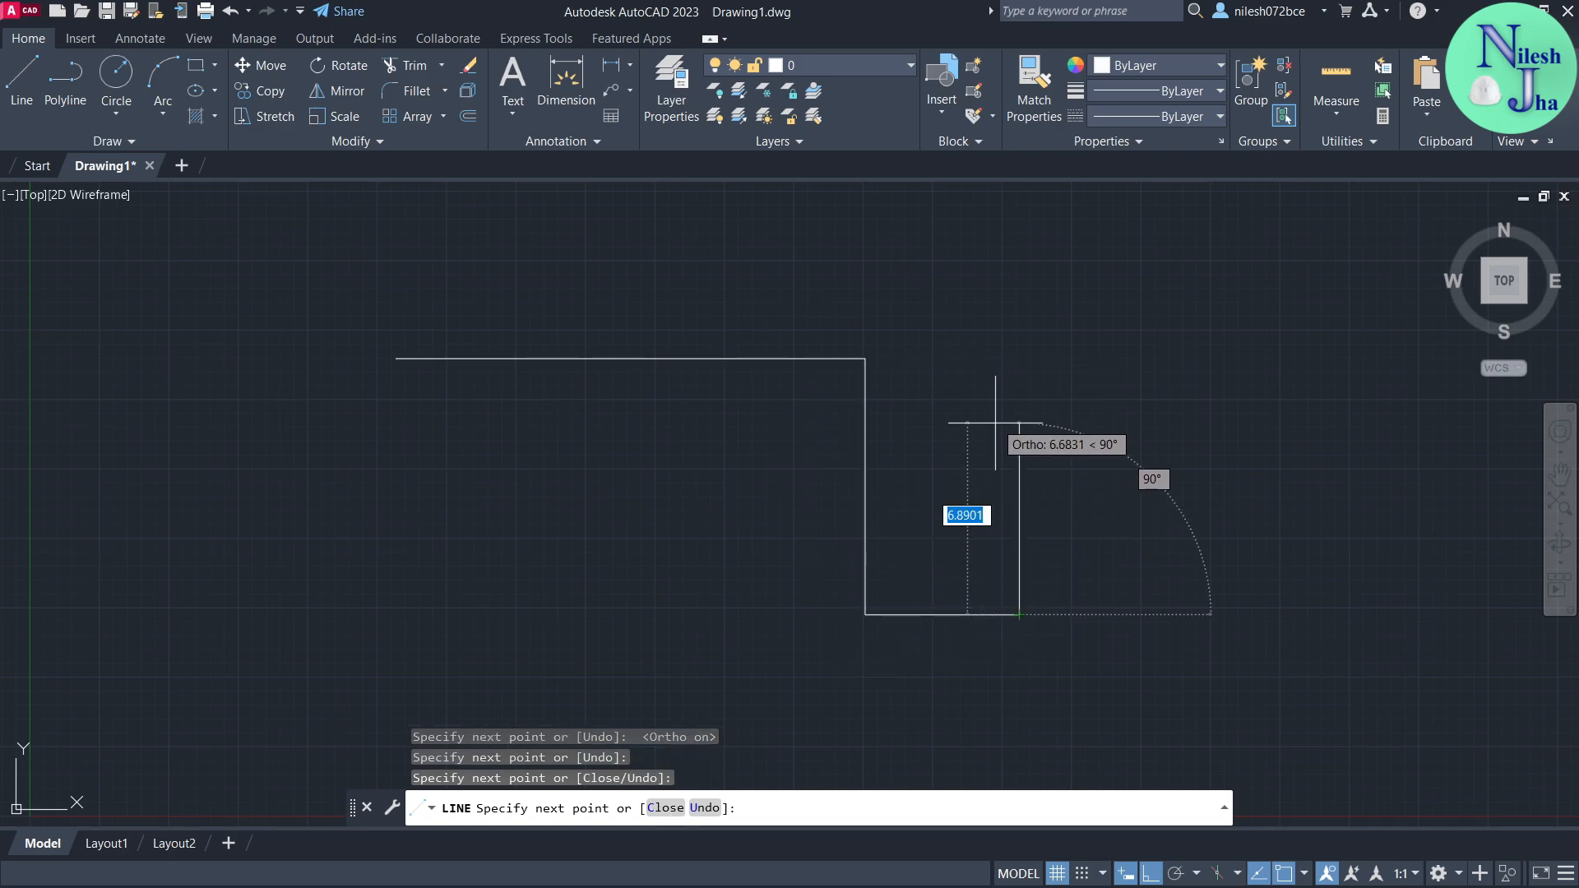
click(1004, 357)
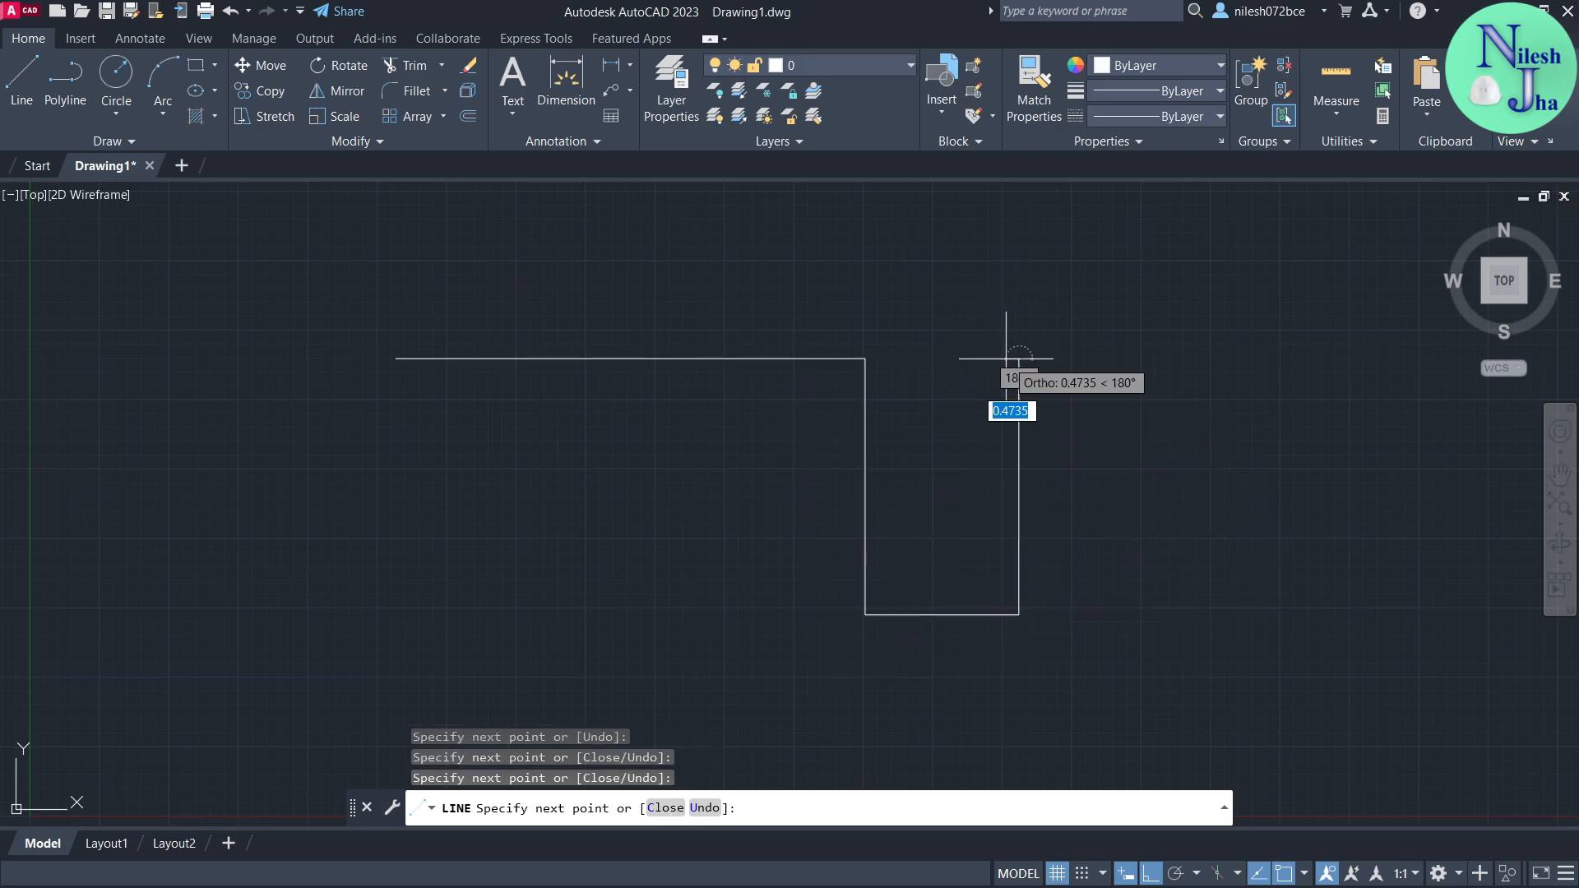
key(Escape)
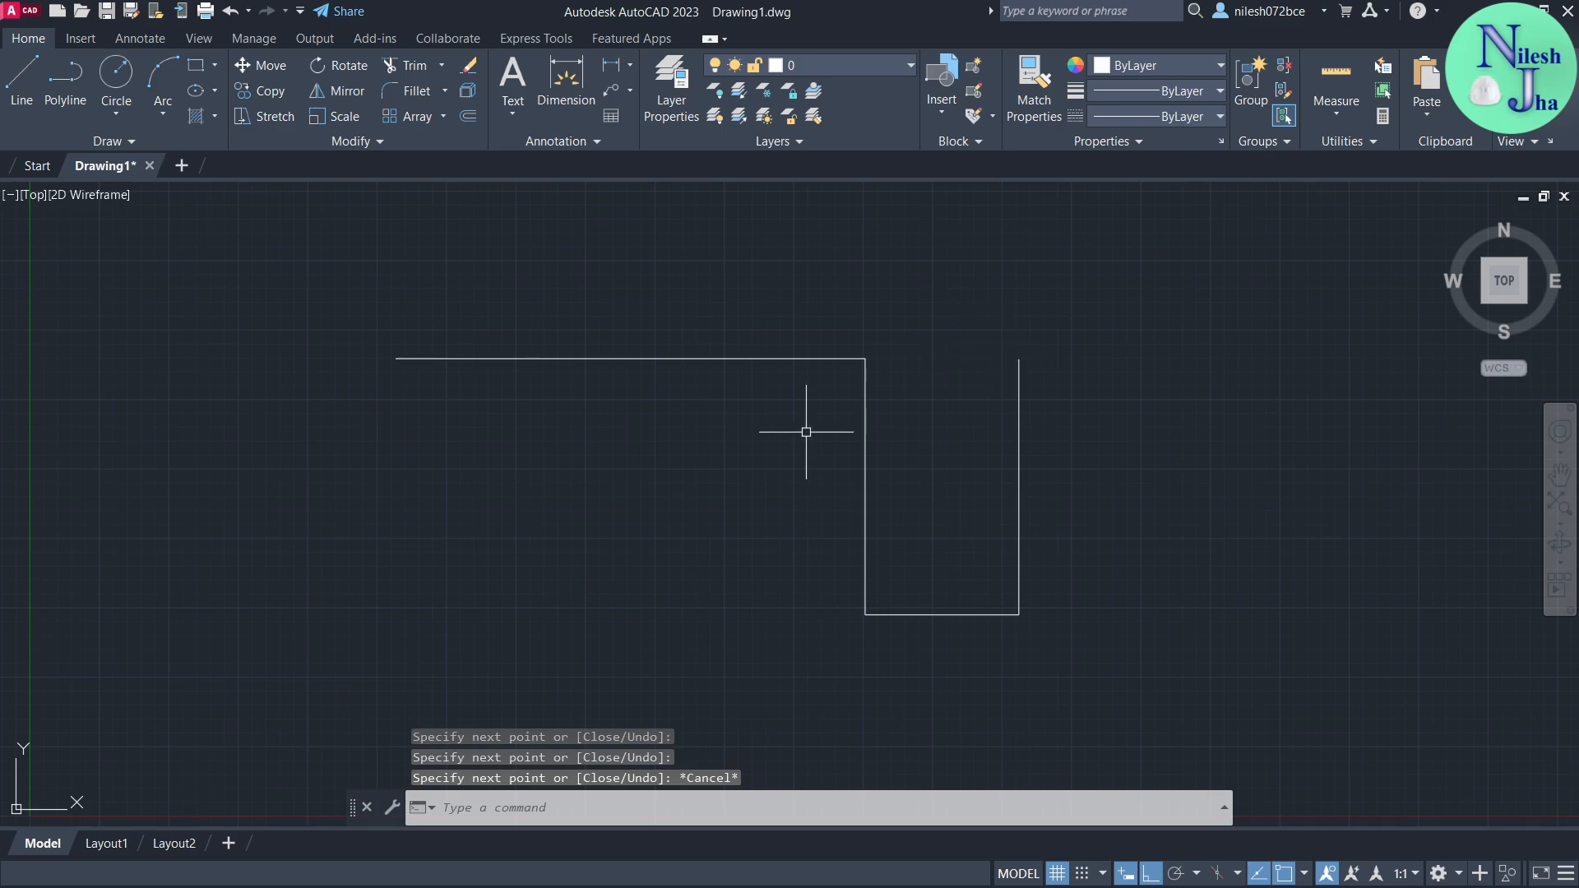
- Erase all four connected segments from the drawing
key(ctrl+a)
key(Delete)
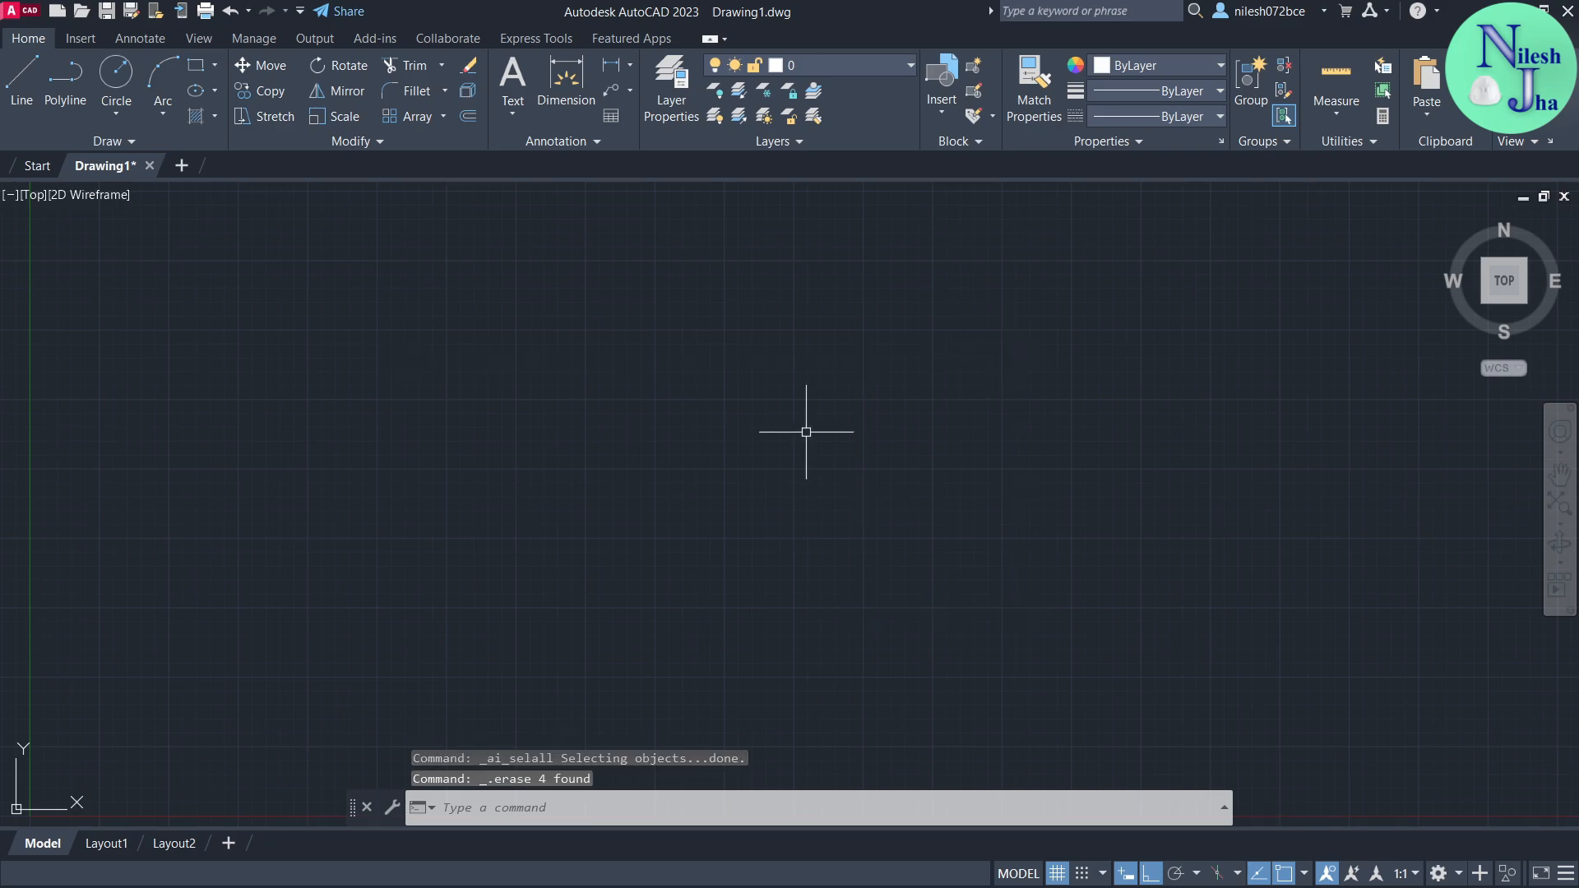
- Draw a horizontal line 15 units long to the right, continued by a vertical segment 10 units downward
text(l)
key(Return)
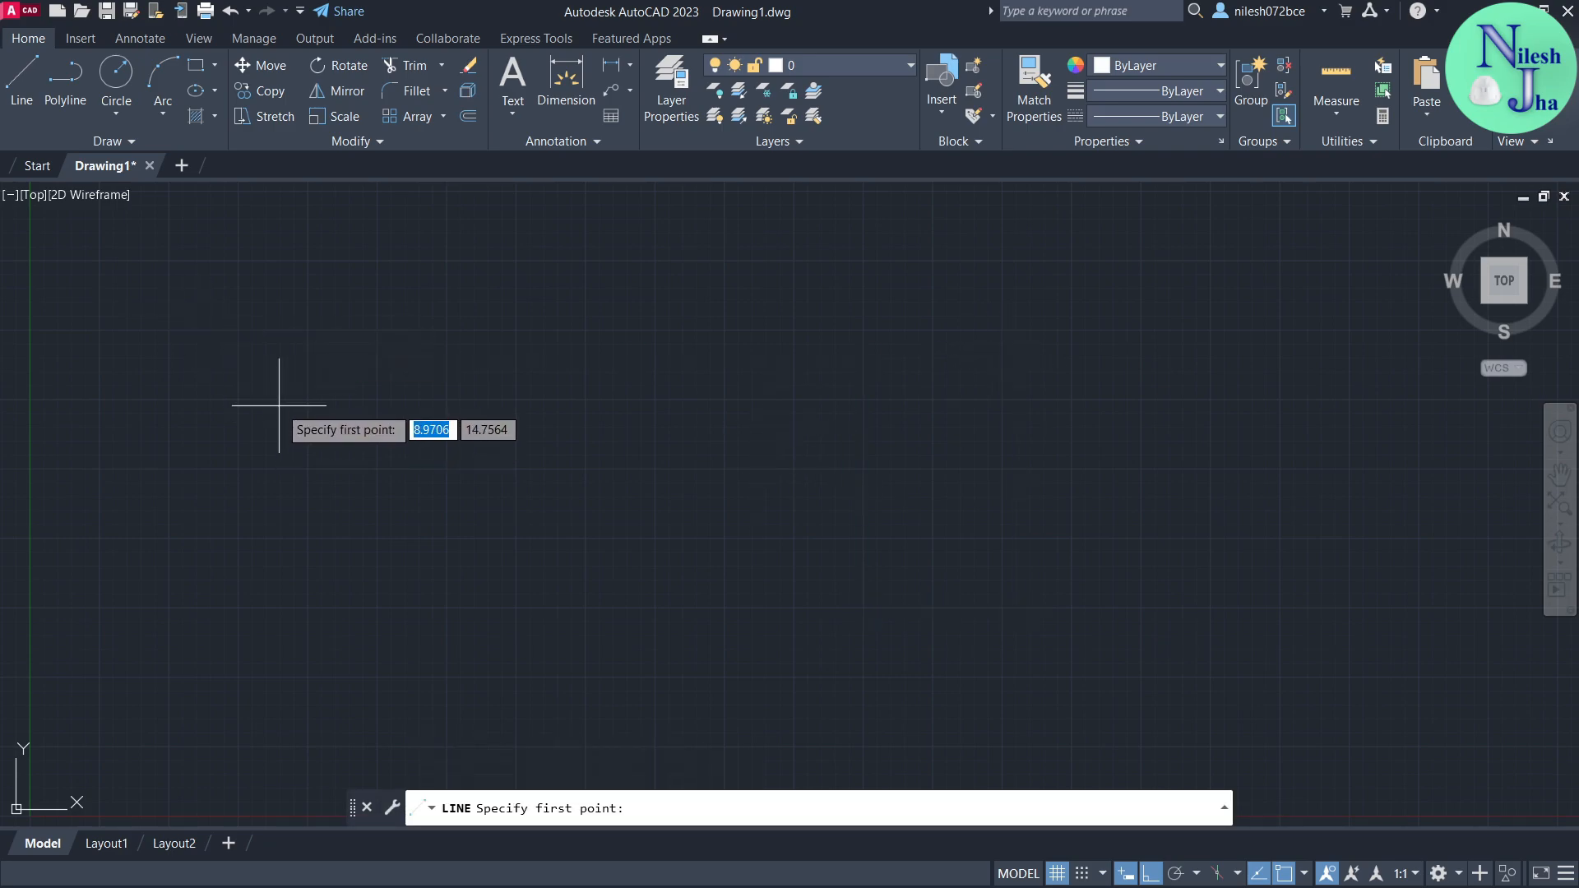
click(204, 358)
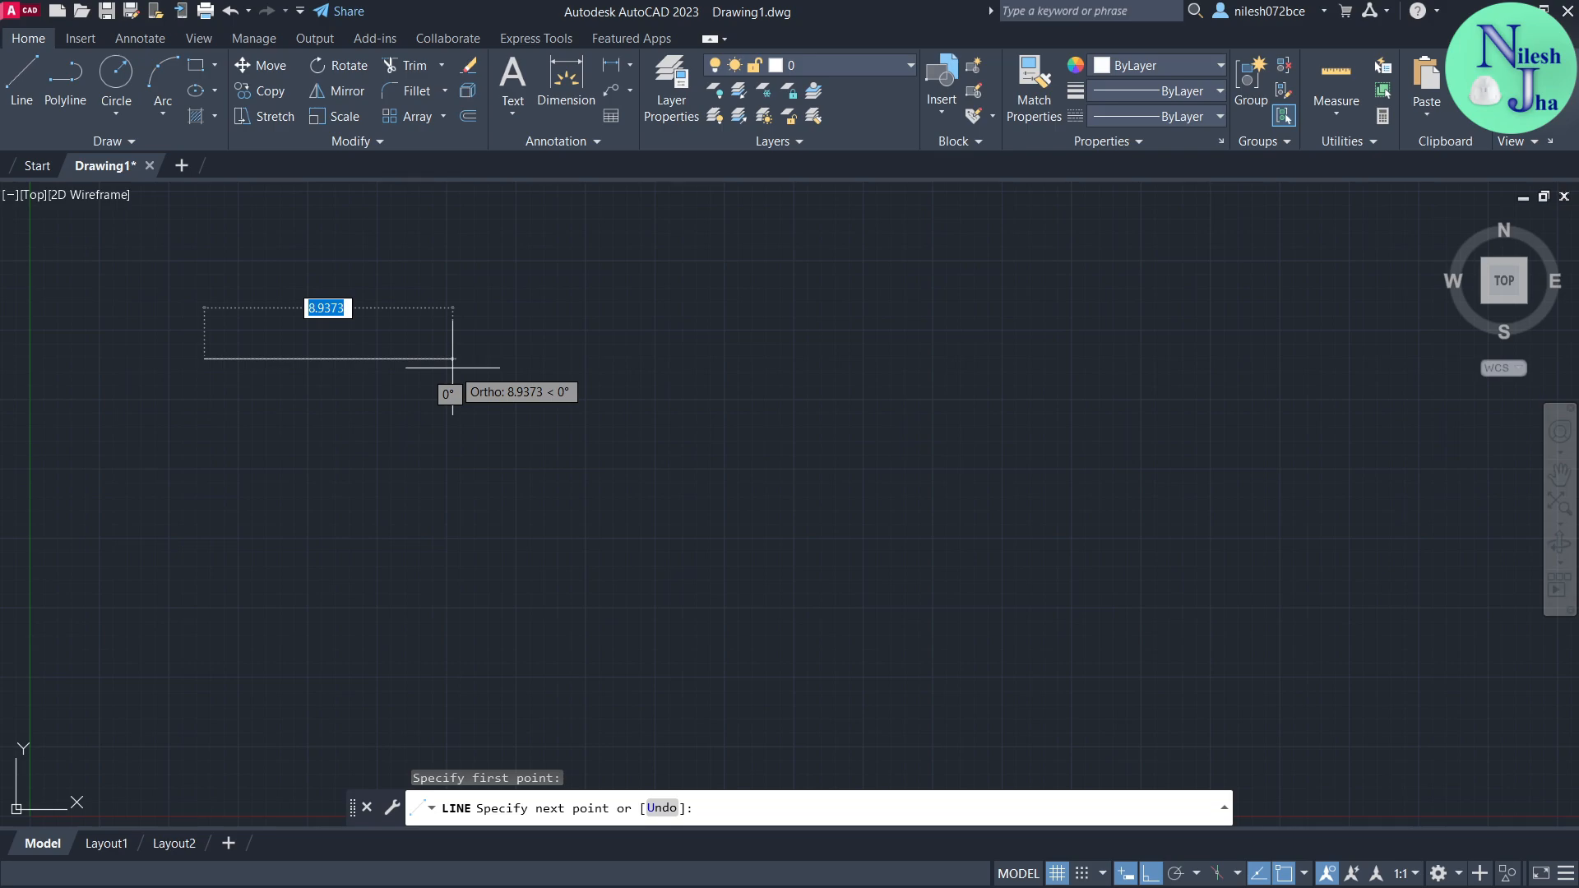
text(15)
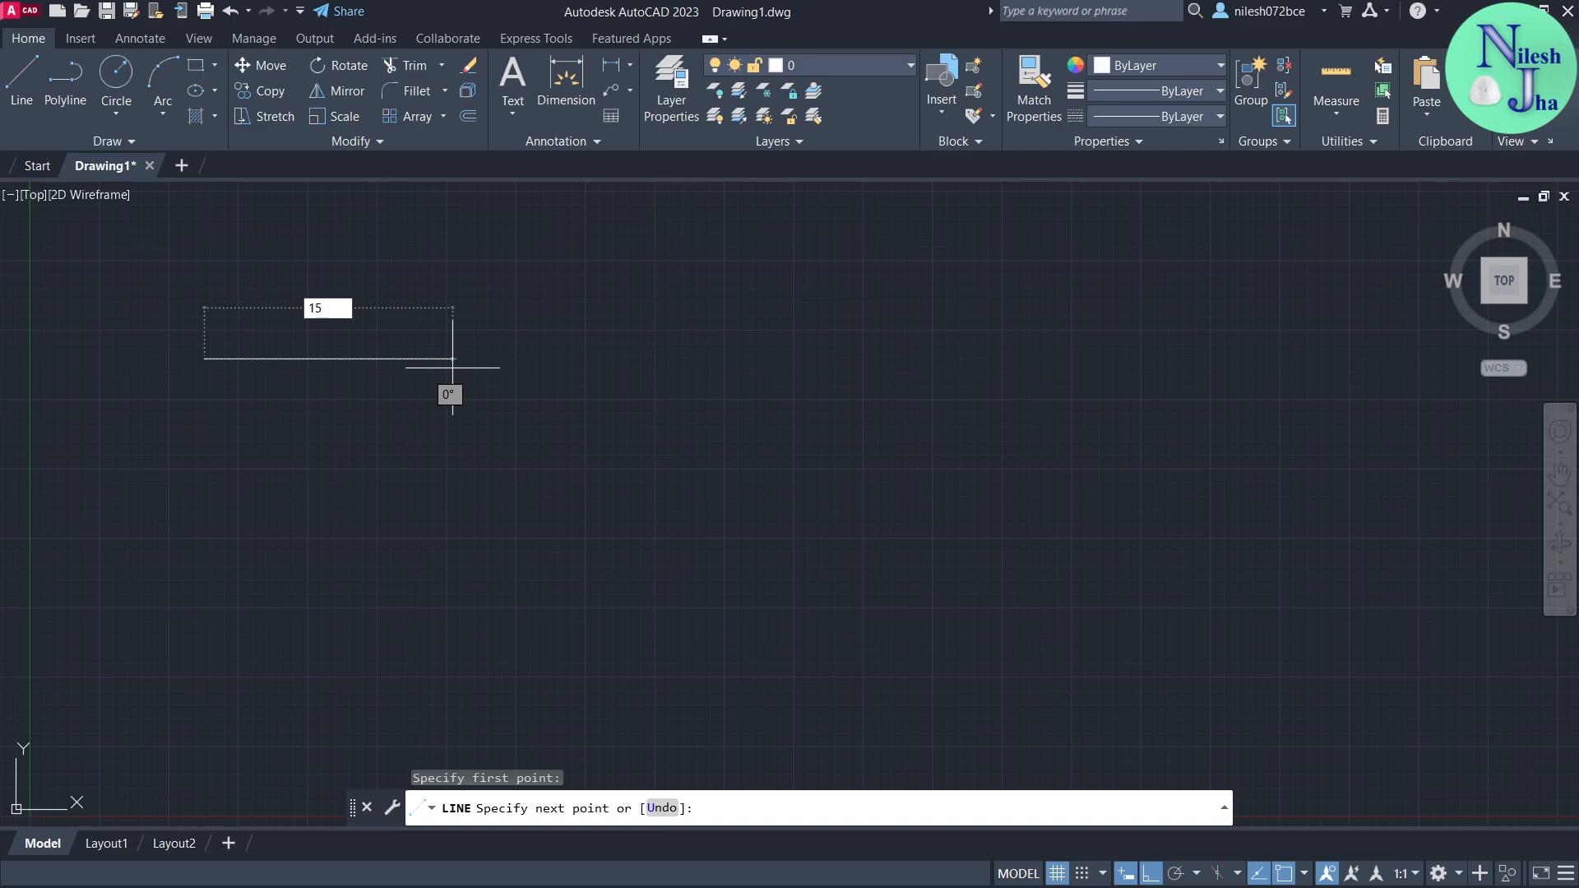
key(Return)
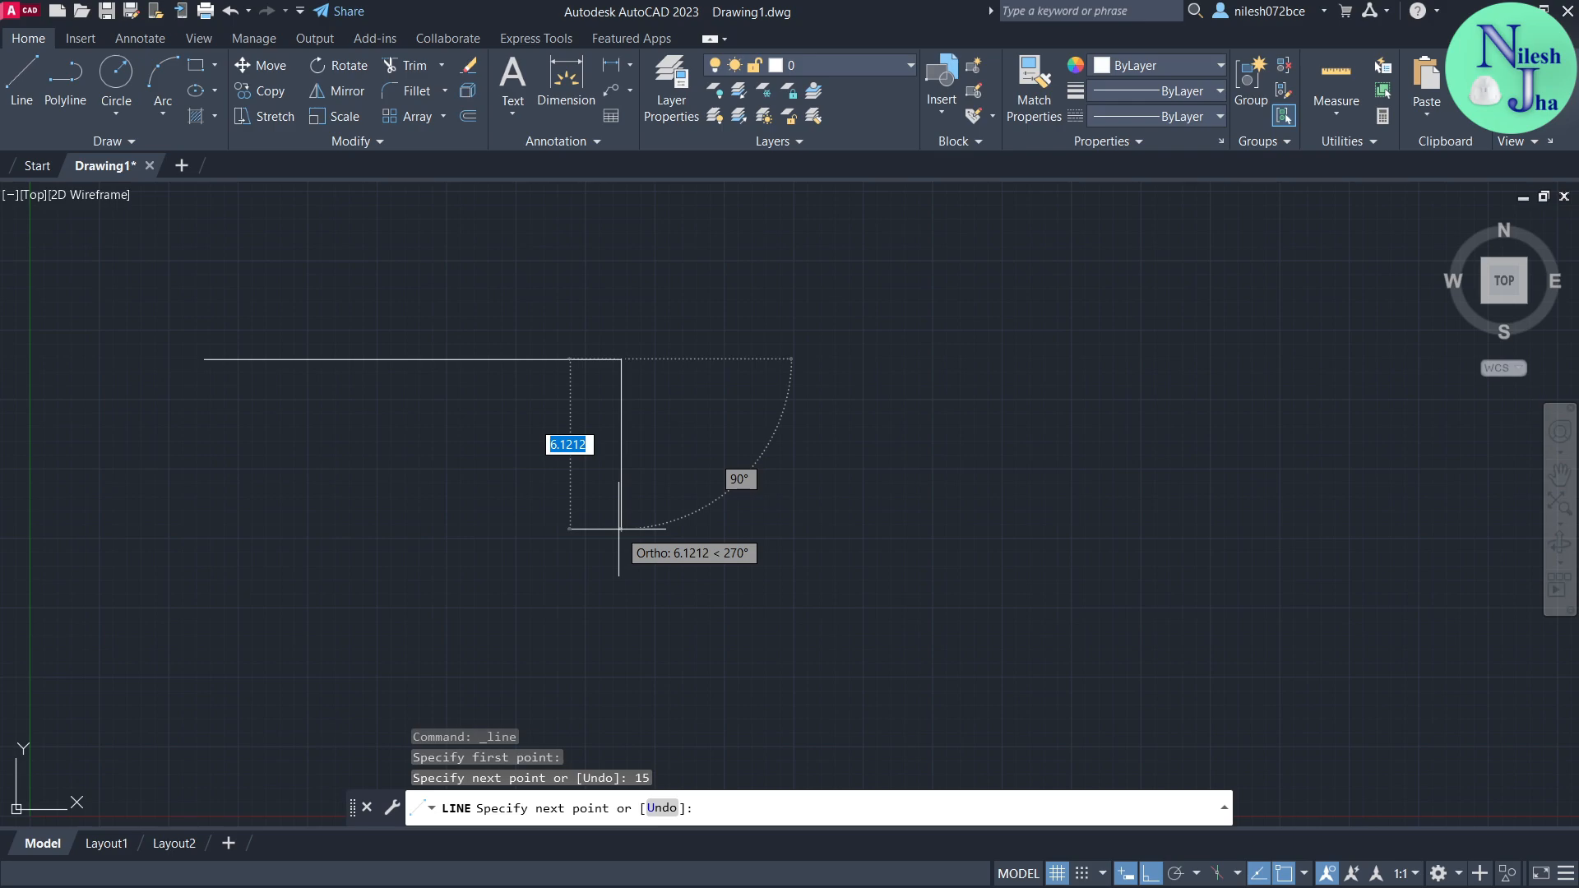
text(10)
key(Return)
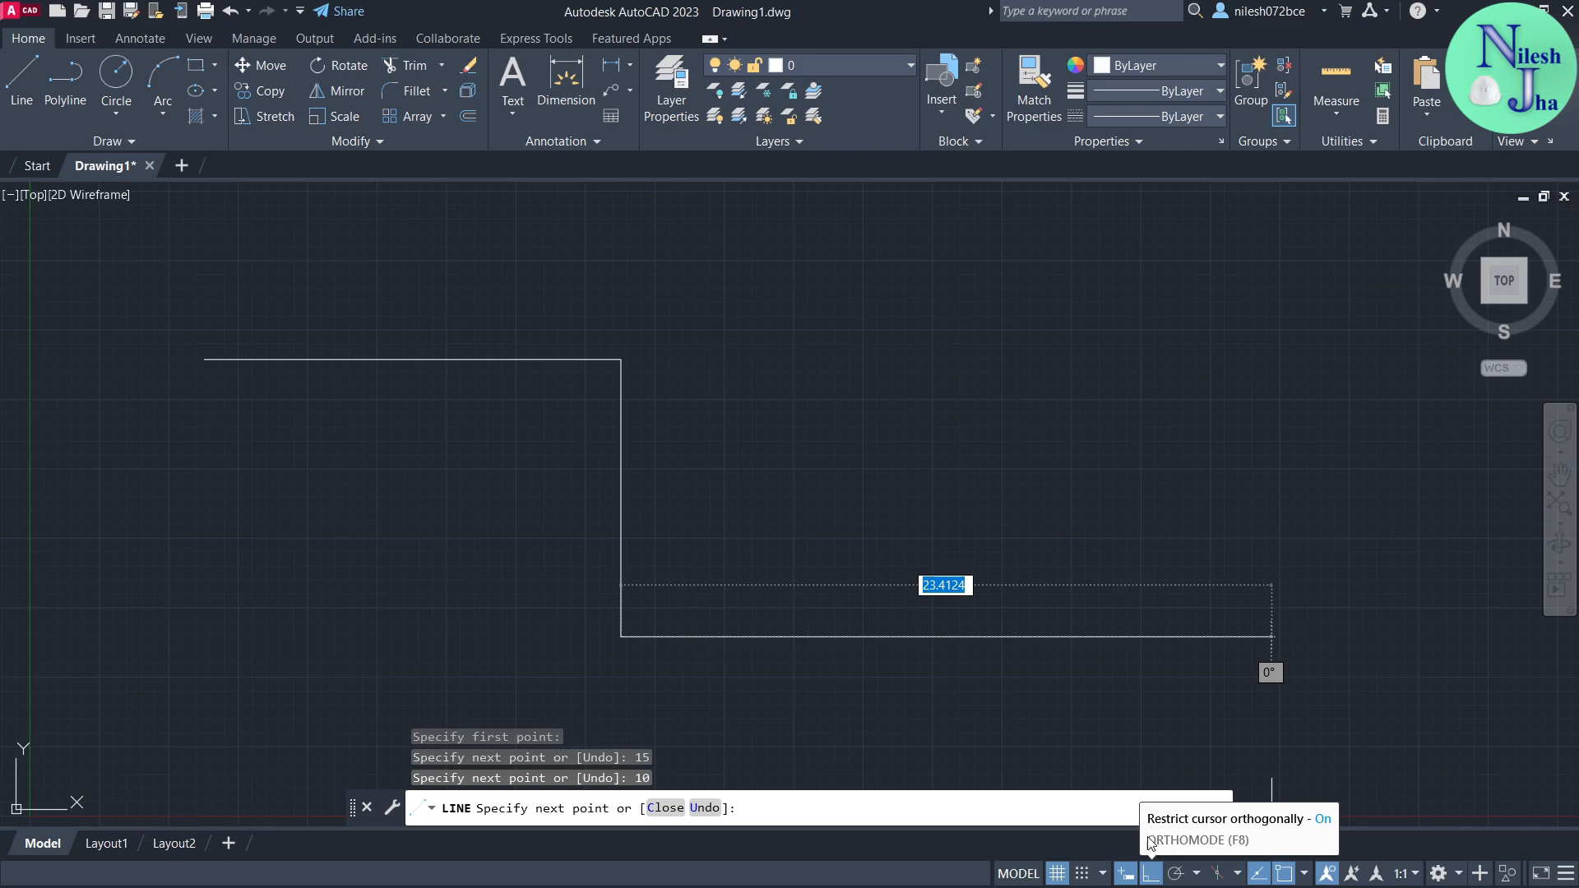
- Turn off Ortho mode and add a 15-unit segment slanting up to the left at about 165°, ending the line there
click(1149, 876)
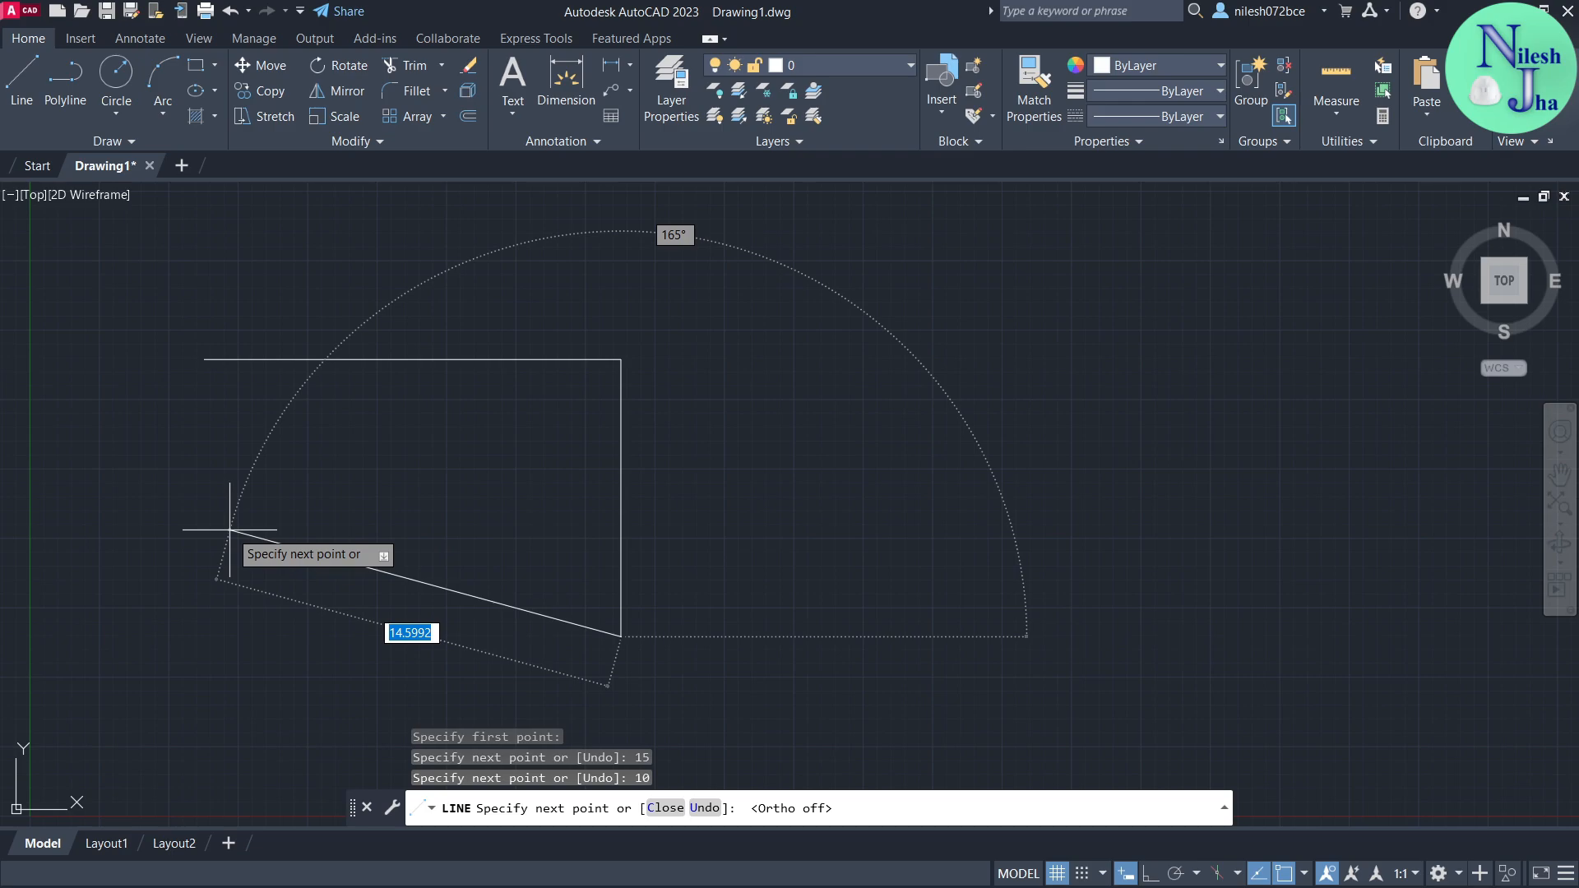
text(15)
key(Return)
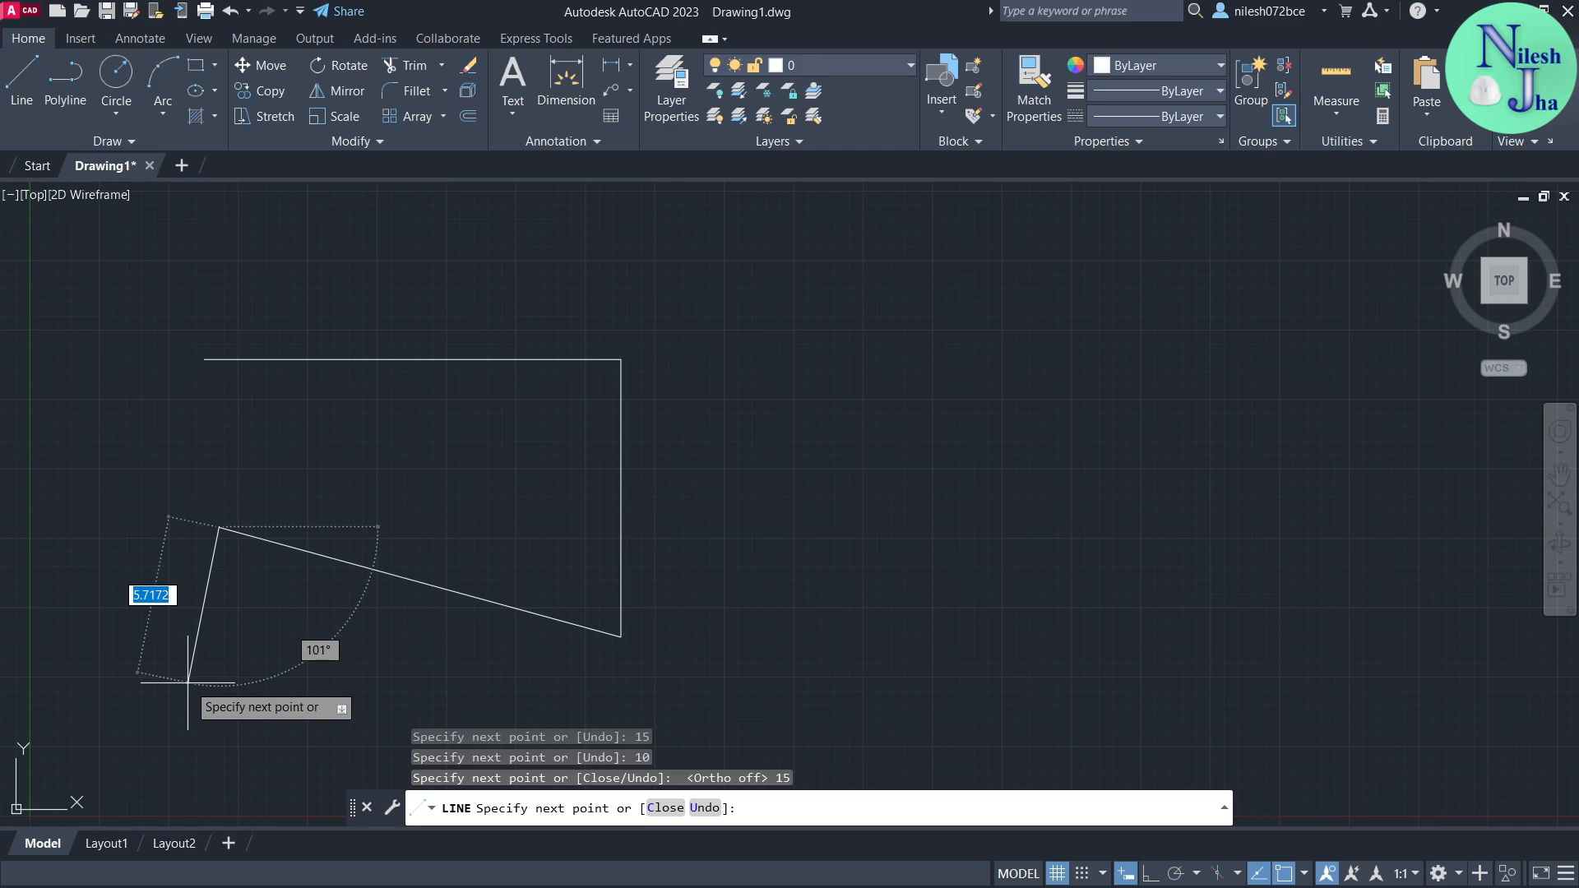
key(Escape)
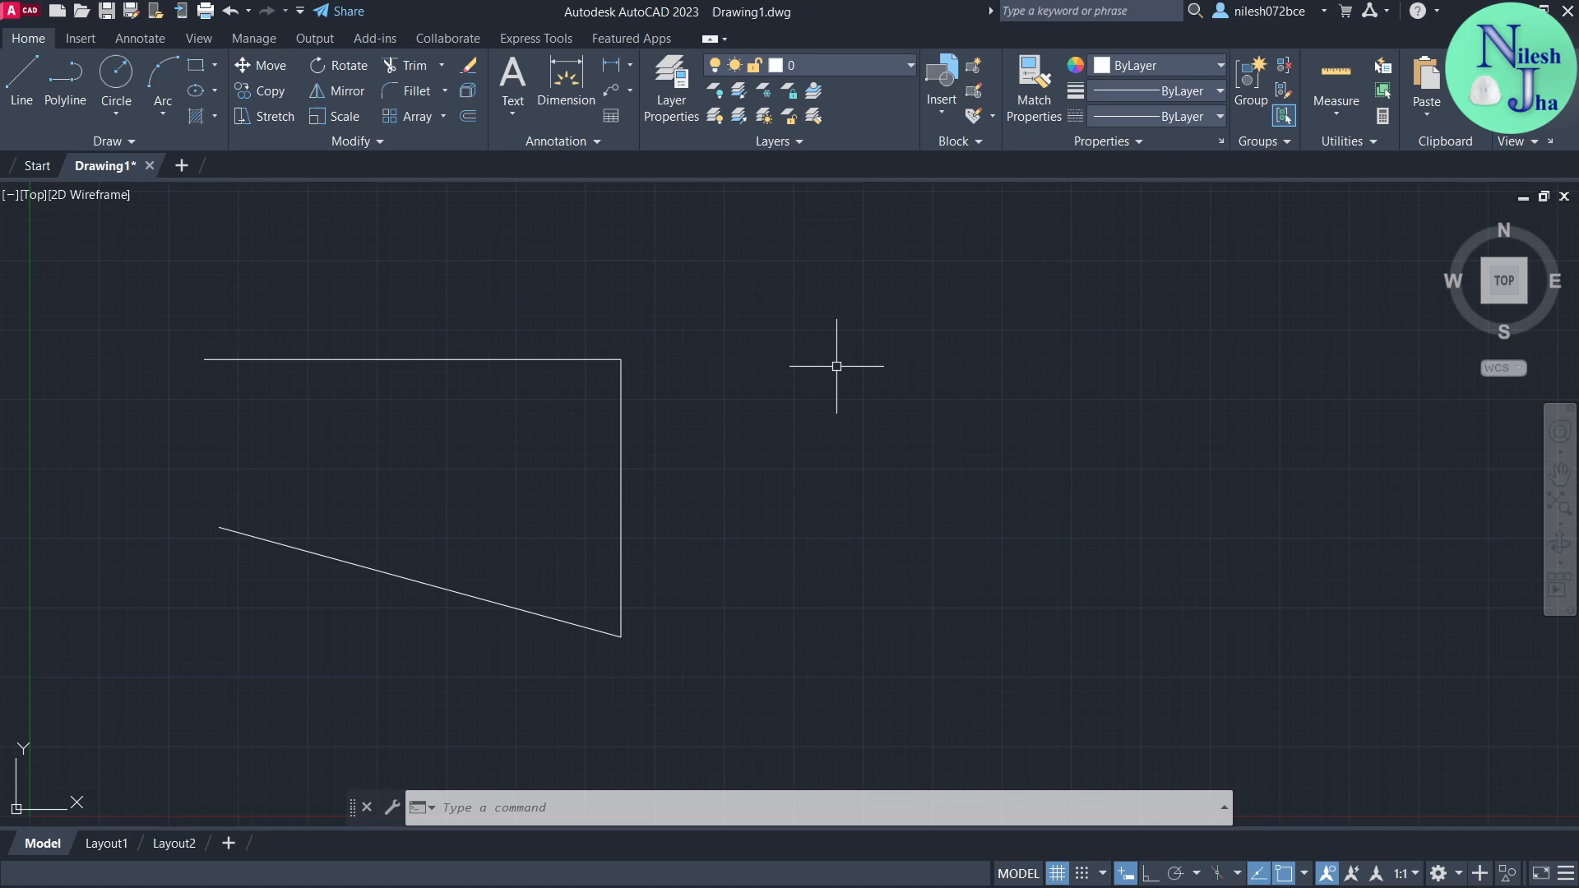
- Draw a separate line to the right of the existing shape using polar input, 20 units long at 45°
key(l)
key(Return)
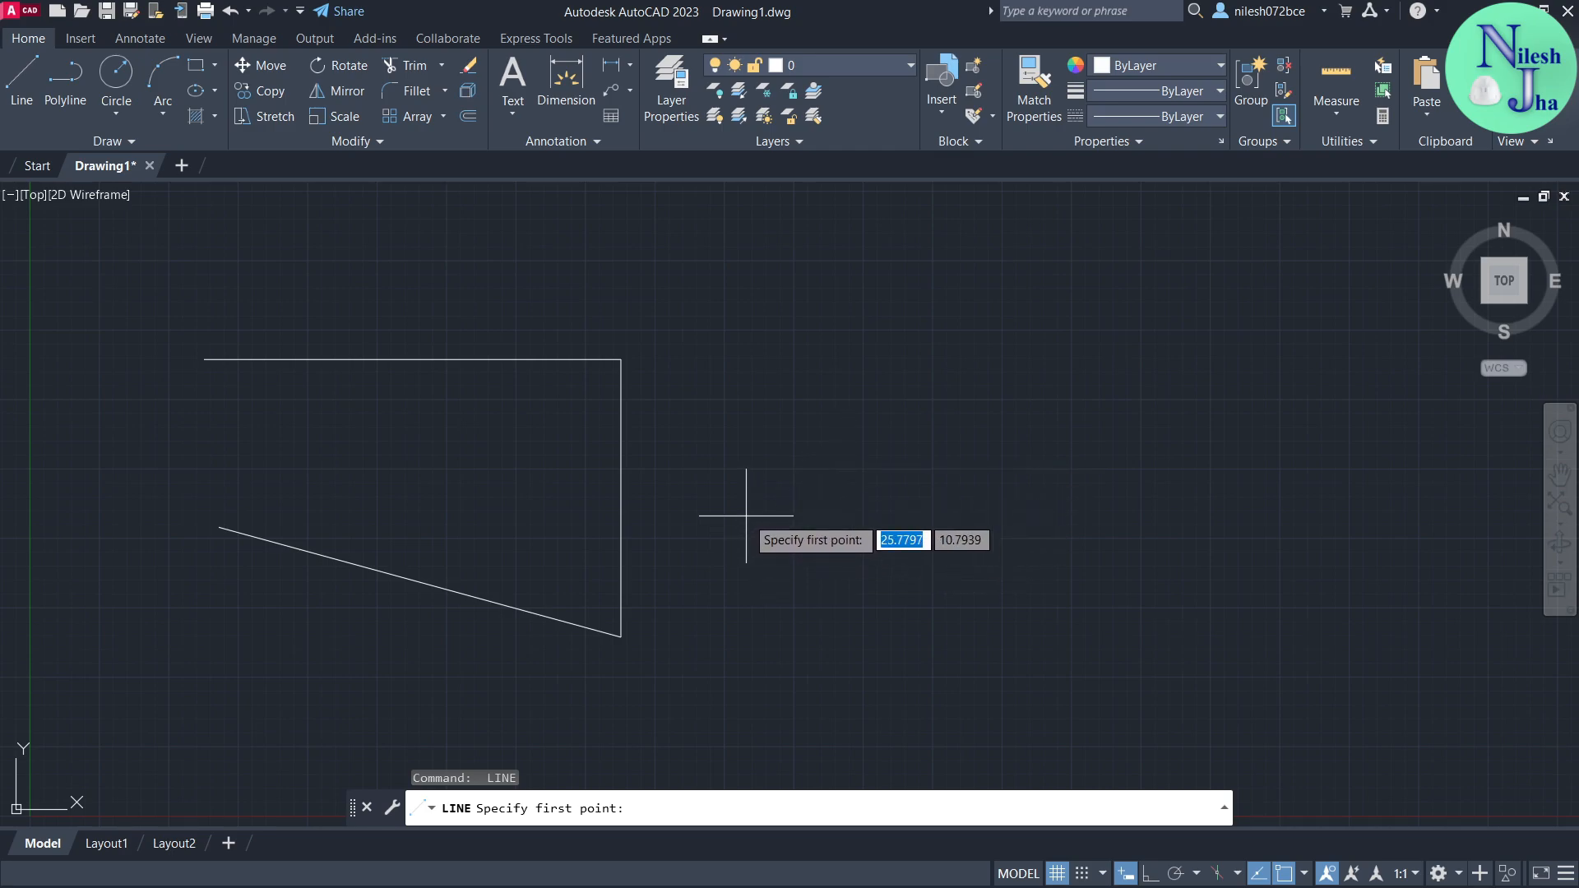
click(699, 565)
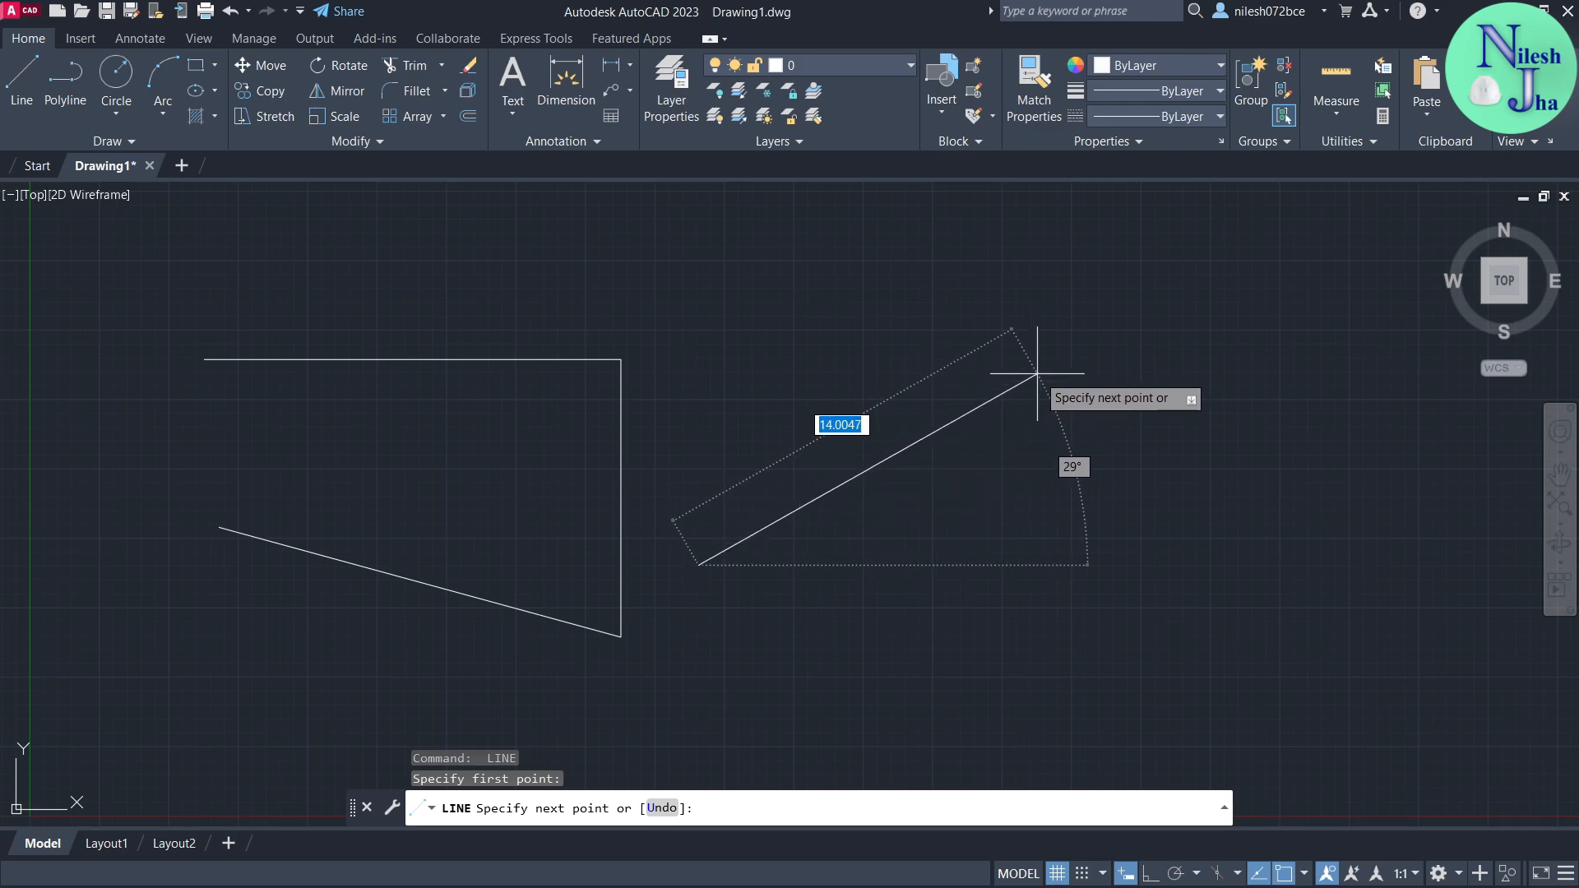
text(20)
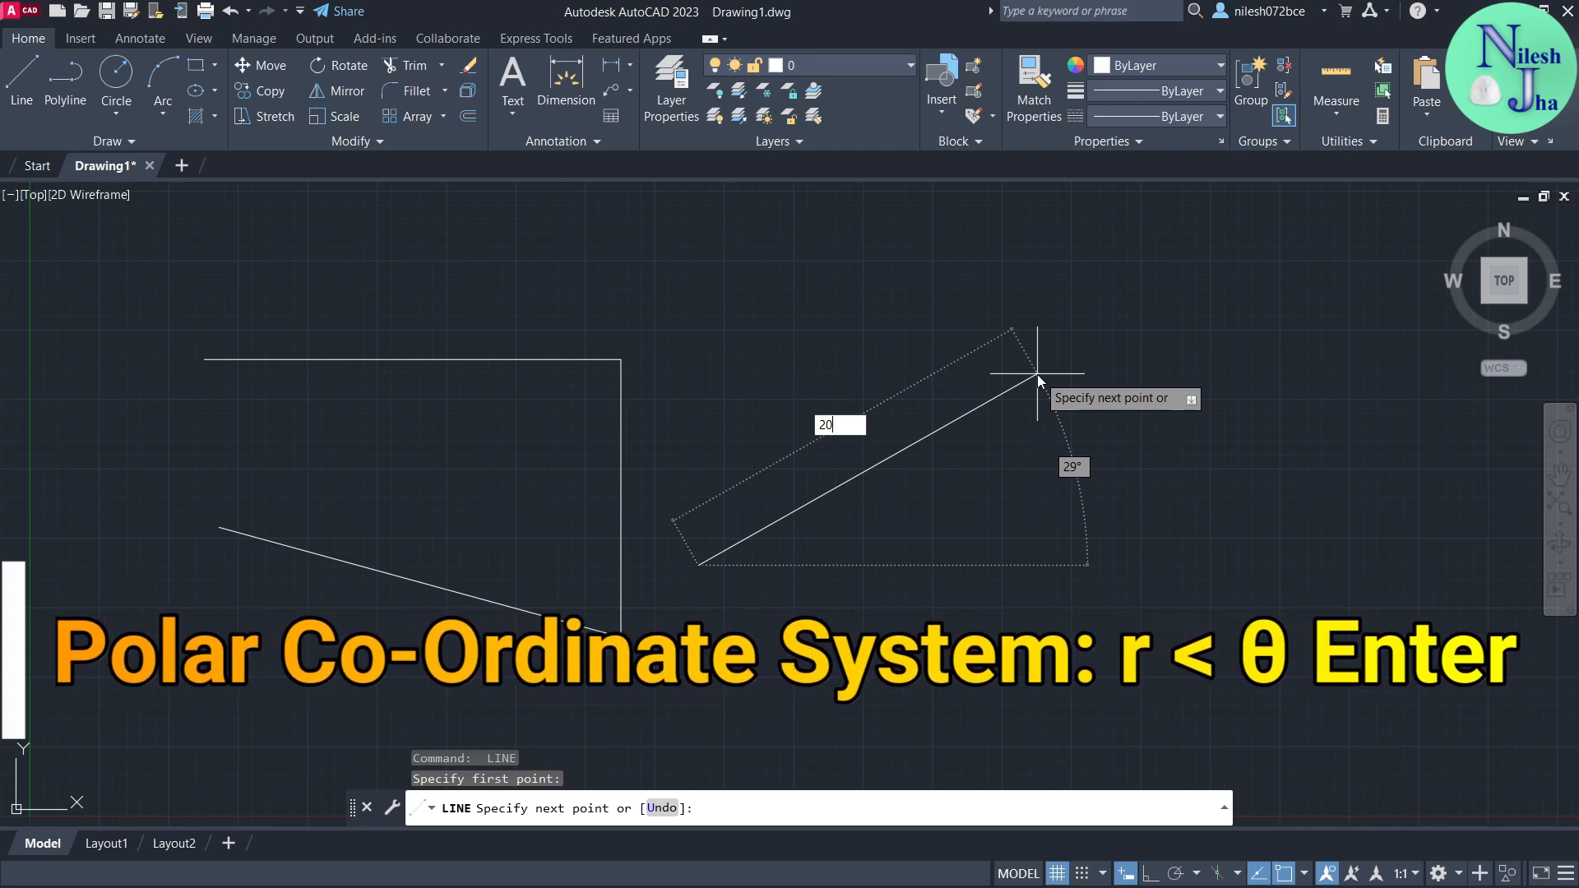
text(<)
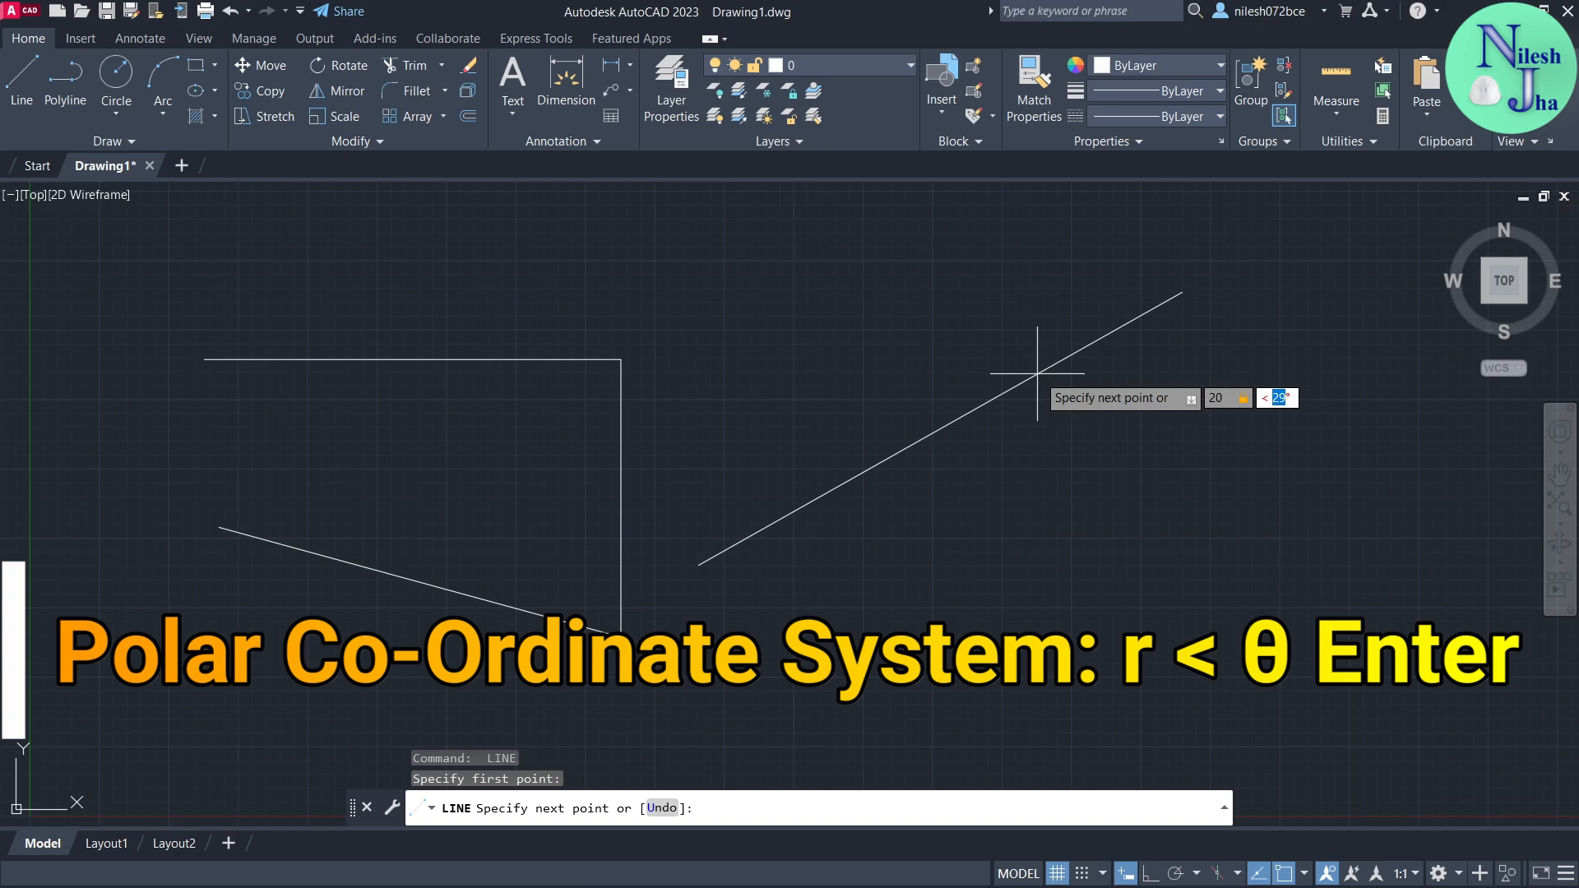
text(45)
key(Return)
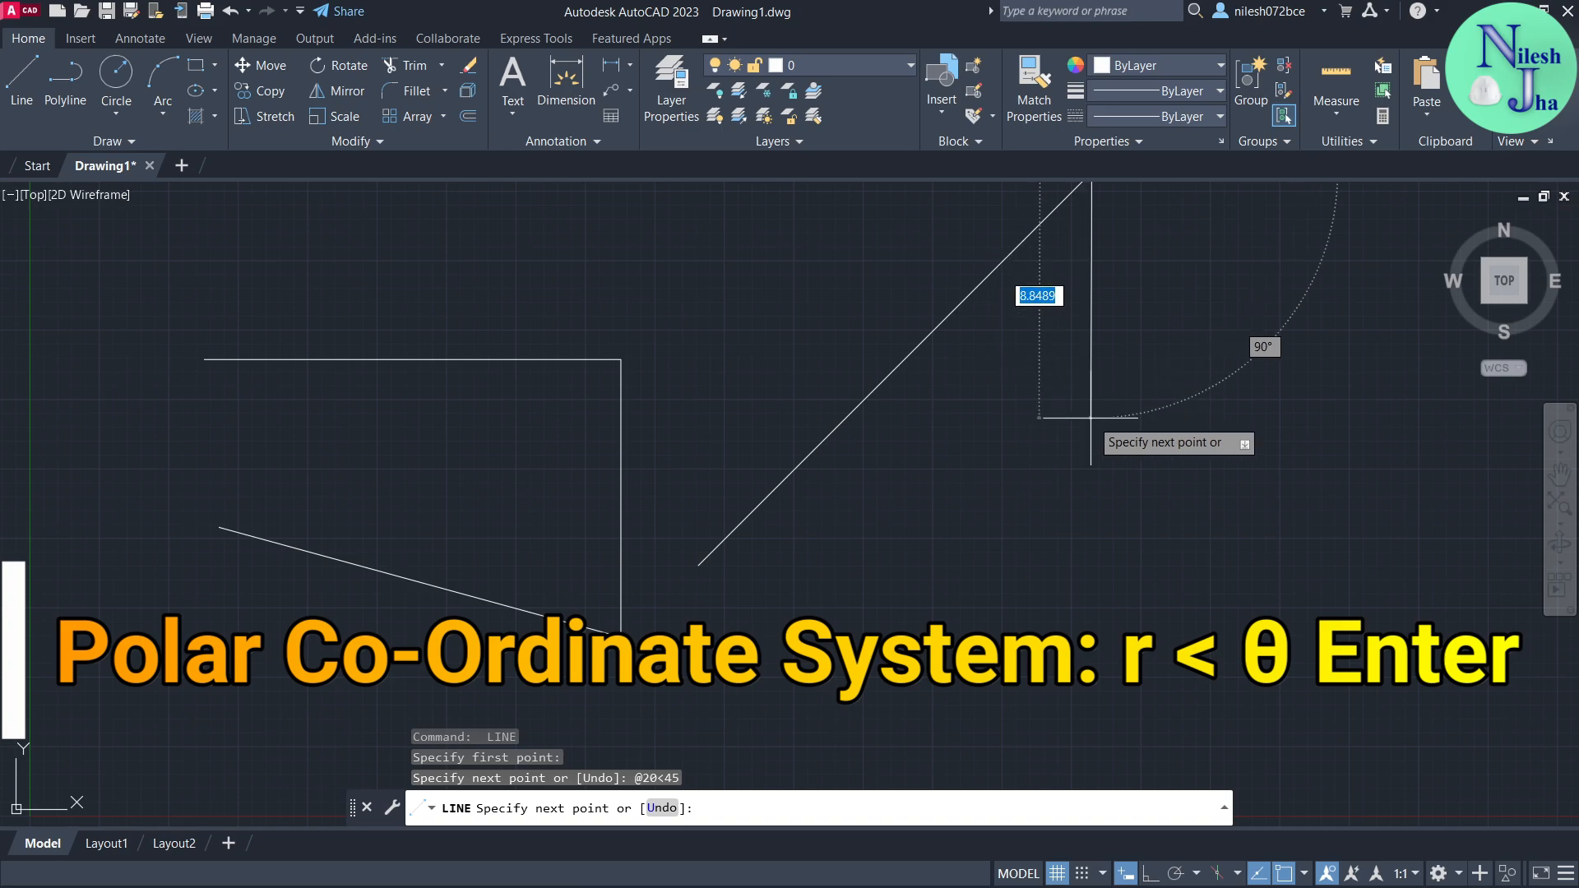
key(Escape)
scroll(1090, 418, down, 3)
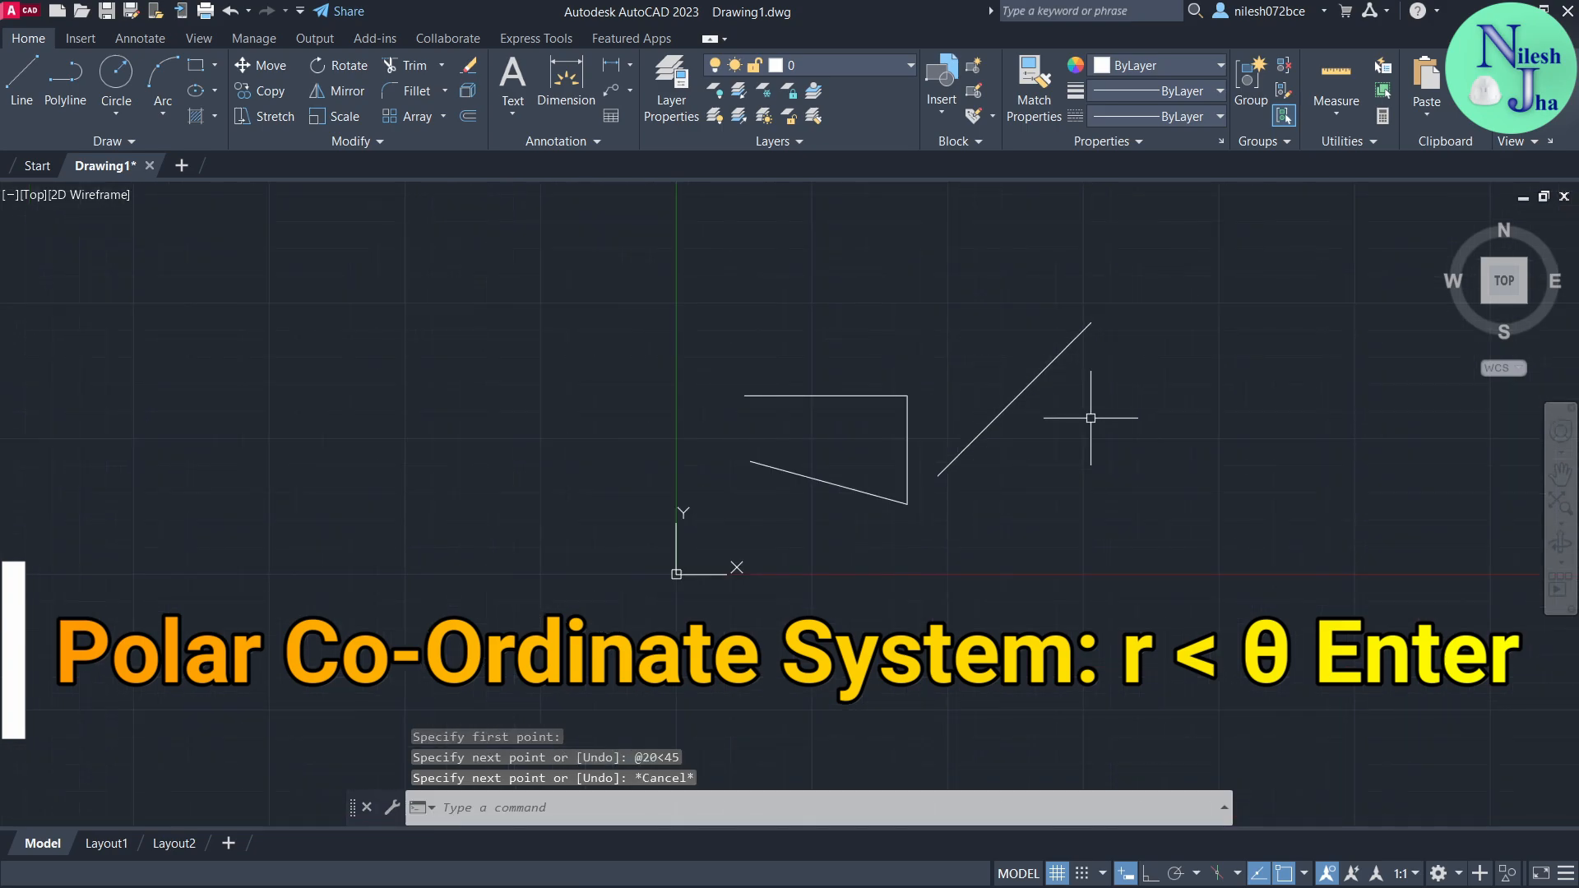
- Turn on Ortho mode and draw a short horizontal line to the right from the 45° line's lower endpoint
scroll(1090, 418, up, 3)
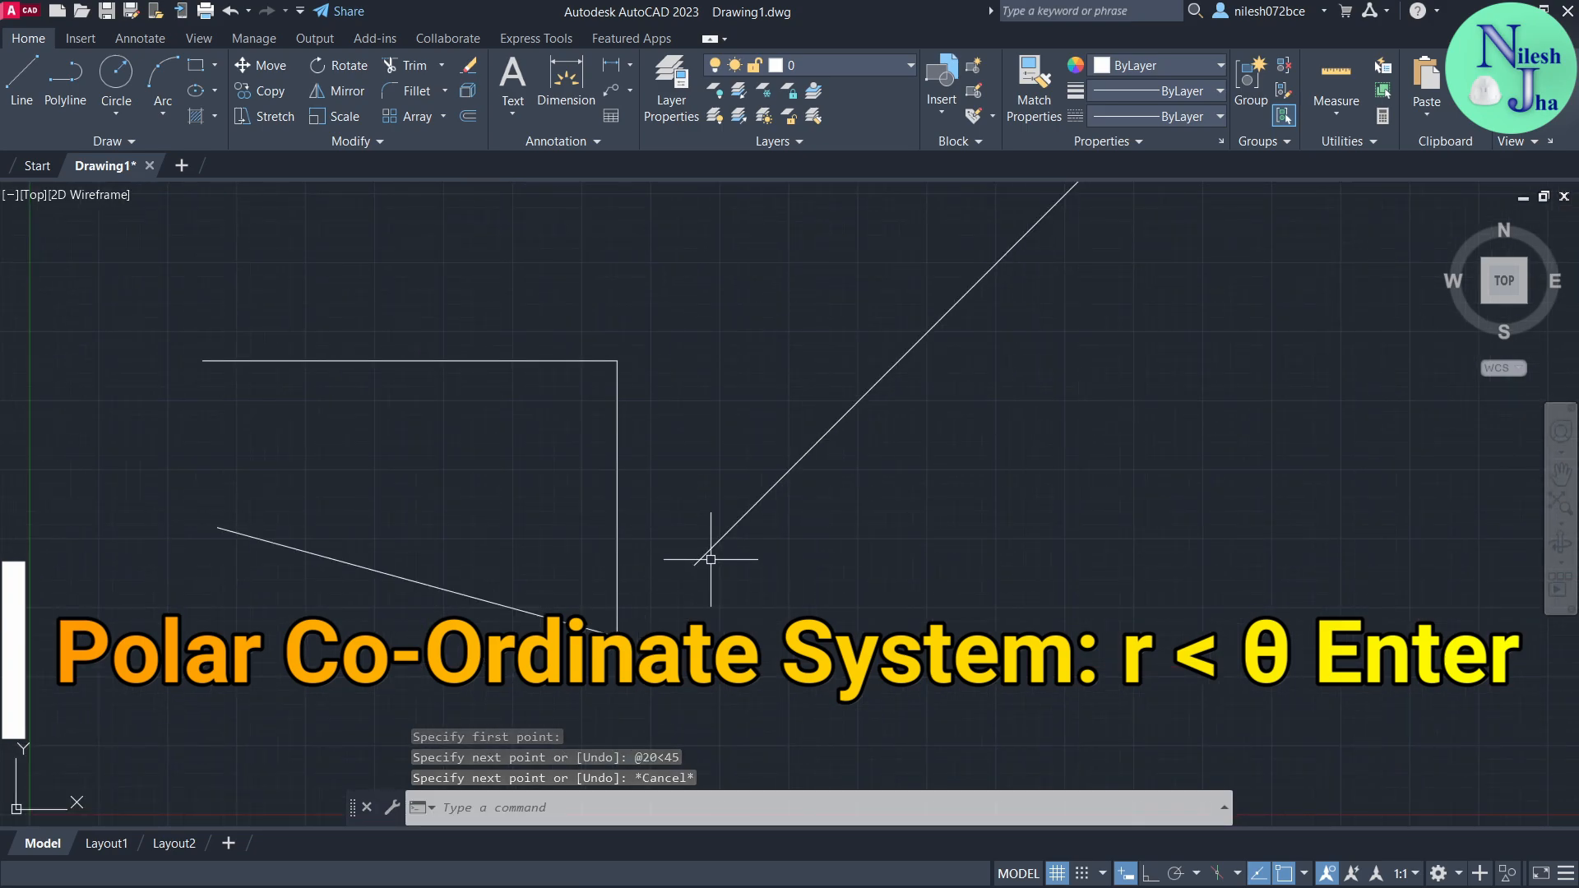
key(F8)
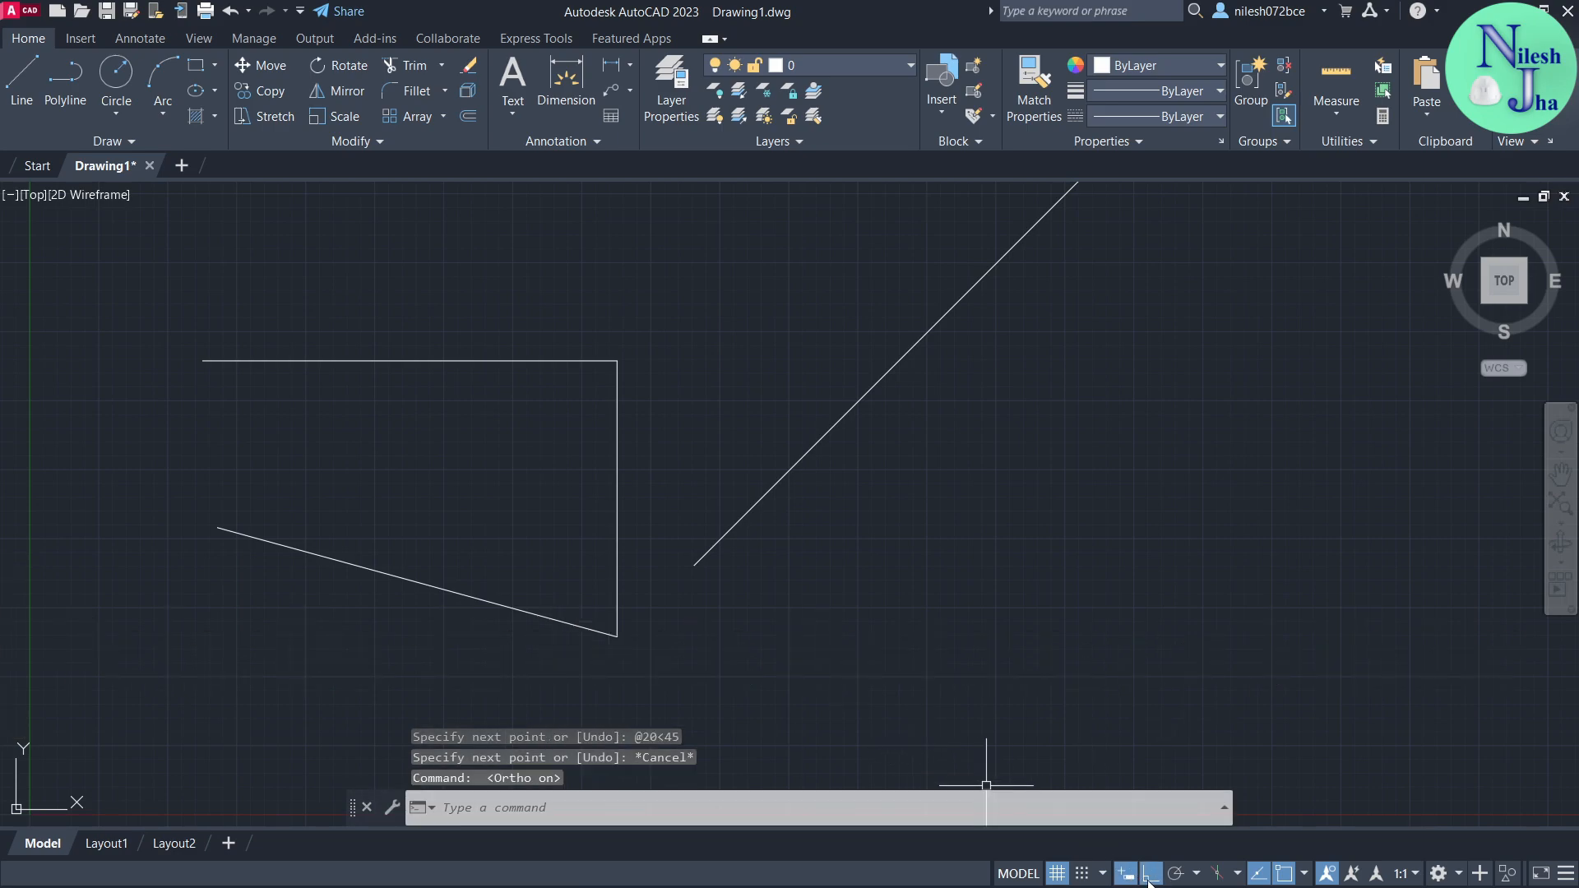
click(21, 76)
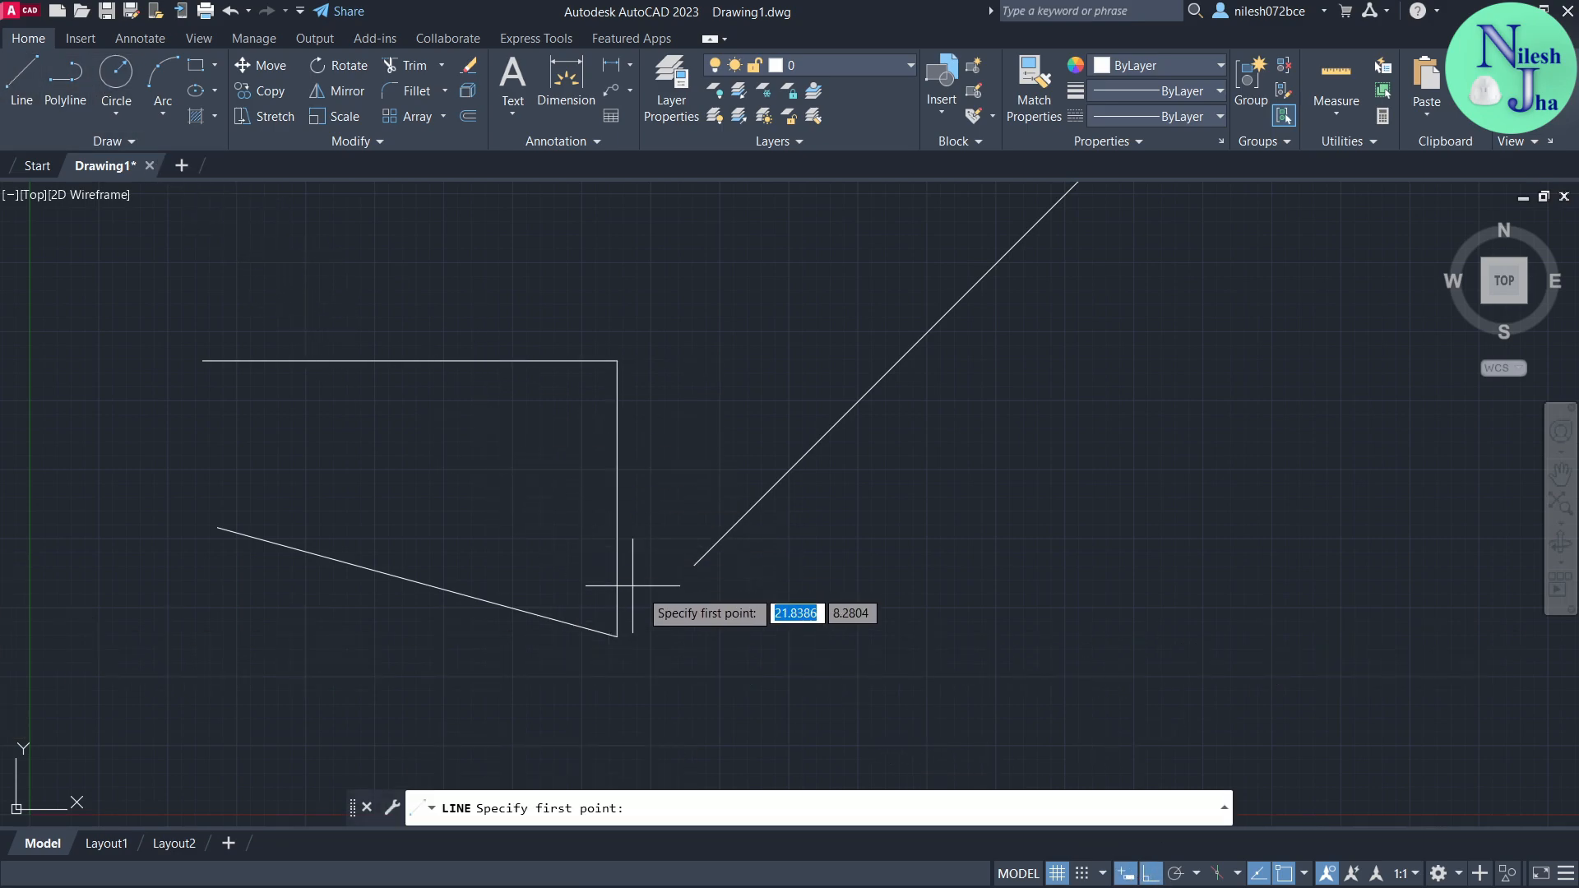
click(695, 565)
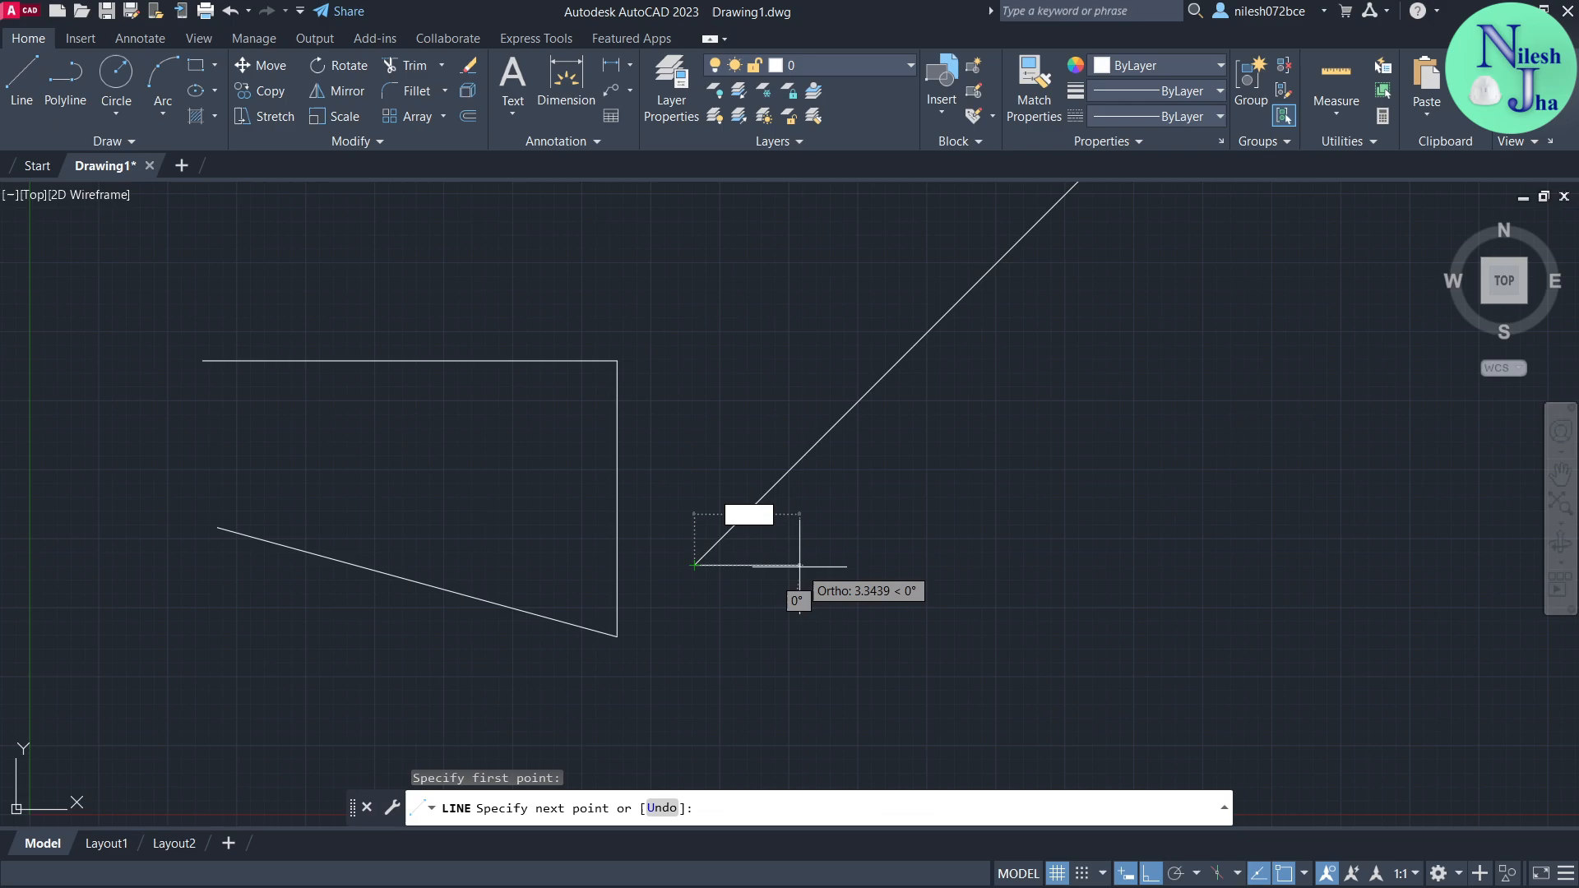
click(900, 565)
key(Escape)
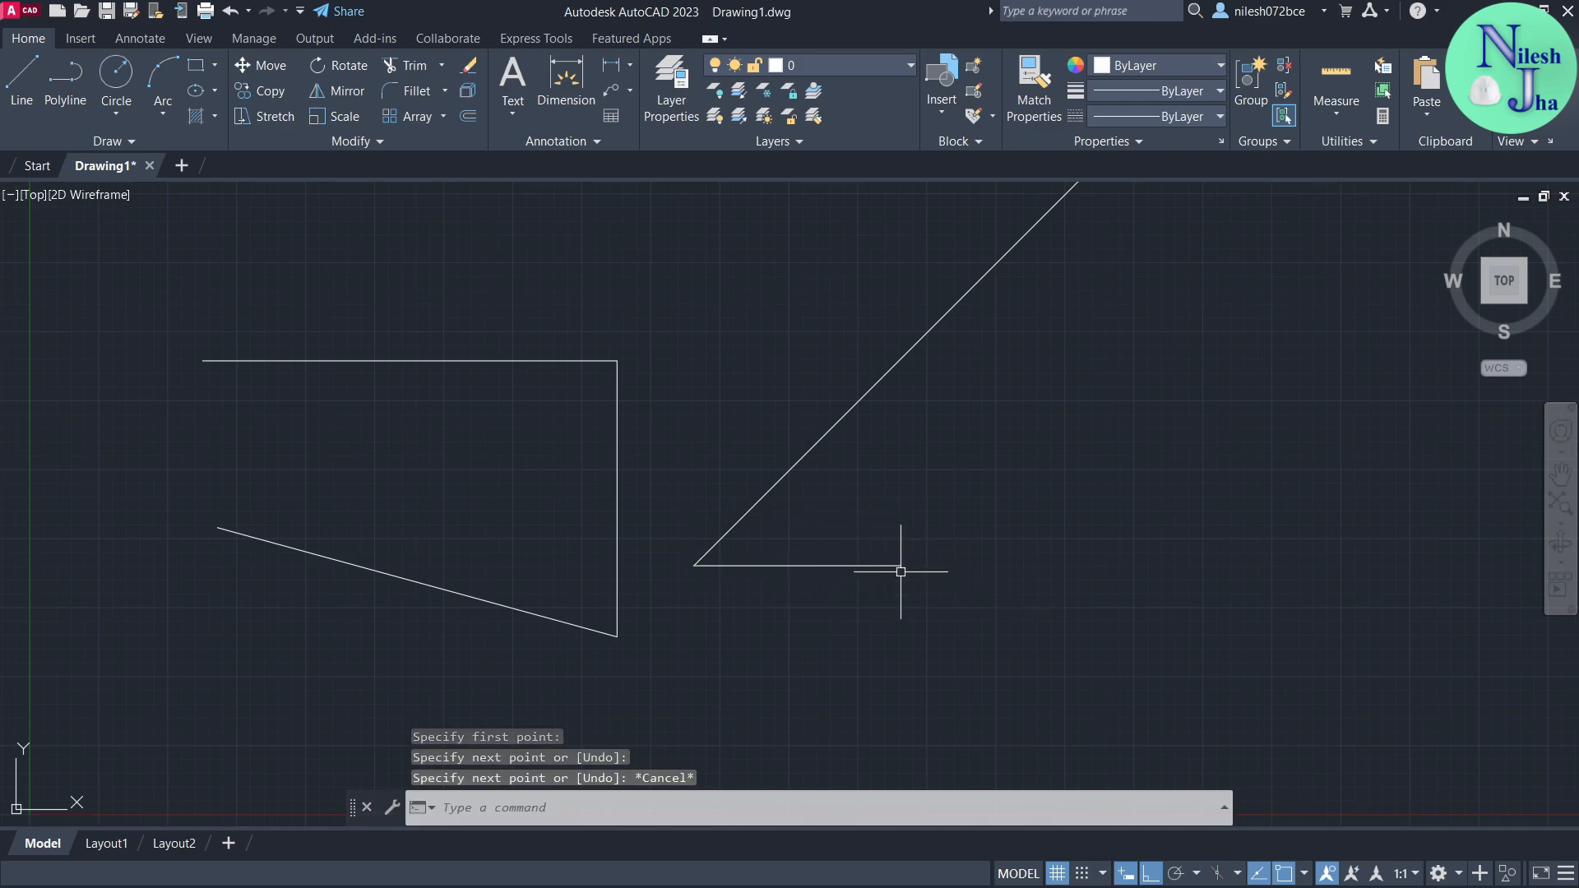
- Use the Quick measurement to inspect the slanted and horizontal lines
middle_drag(955, 480, 952, 588)
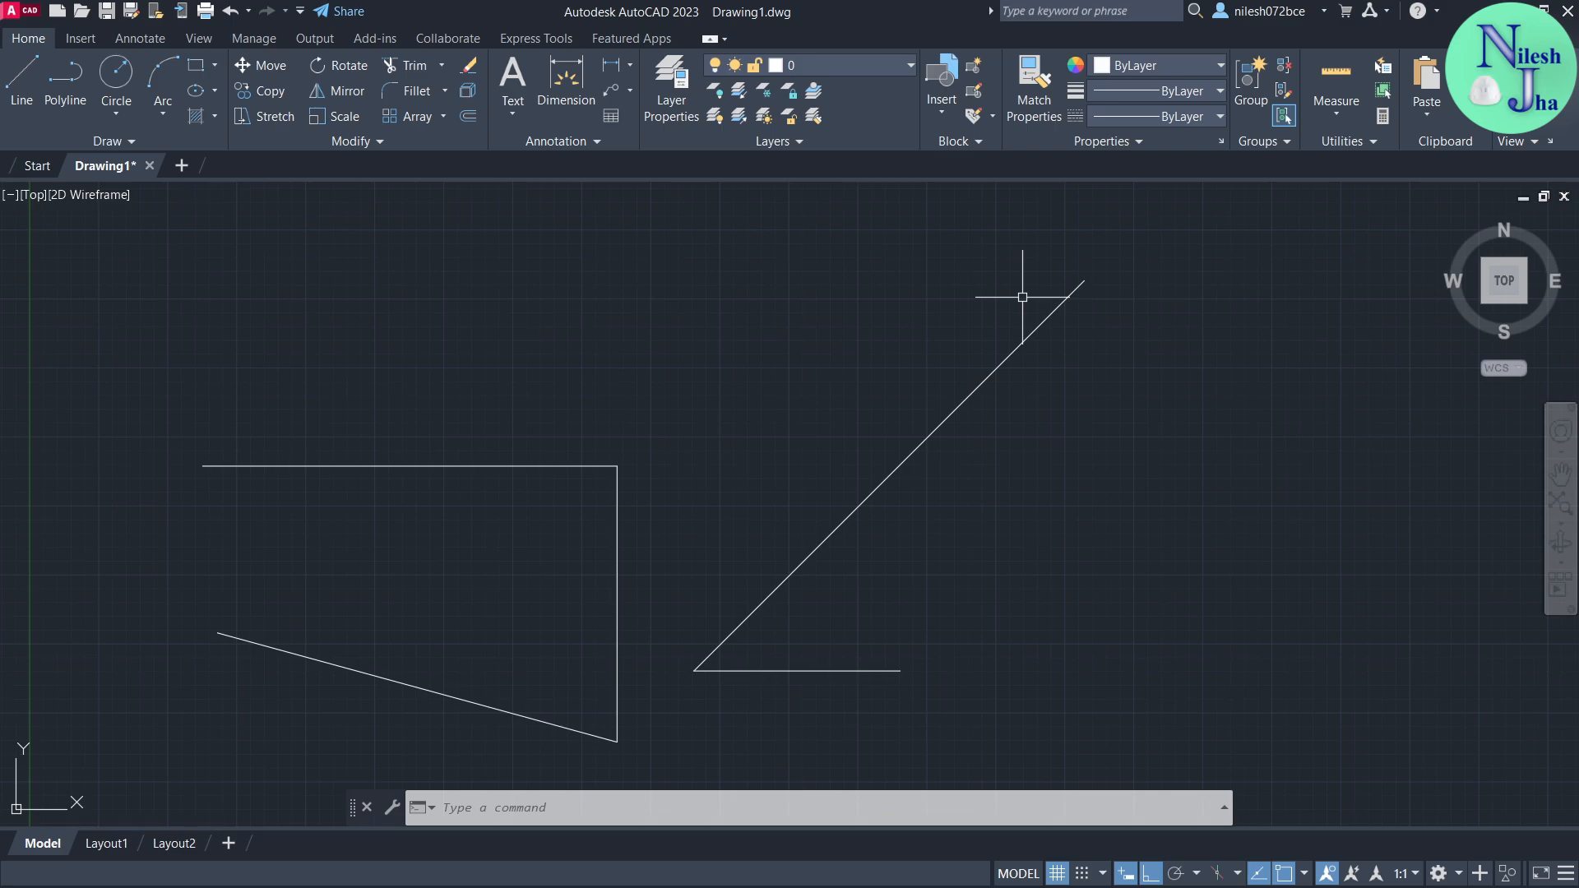
click(1338, 74)
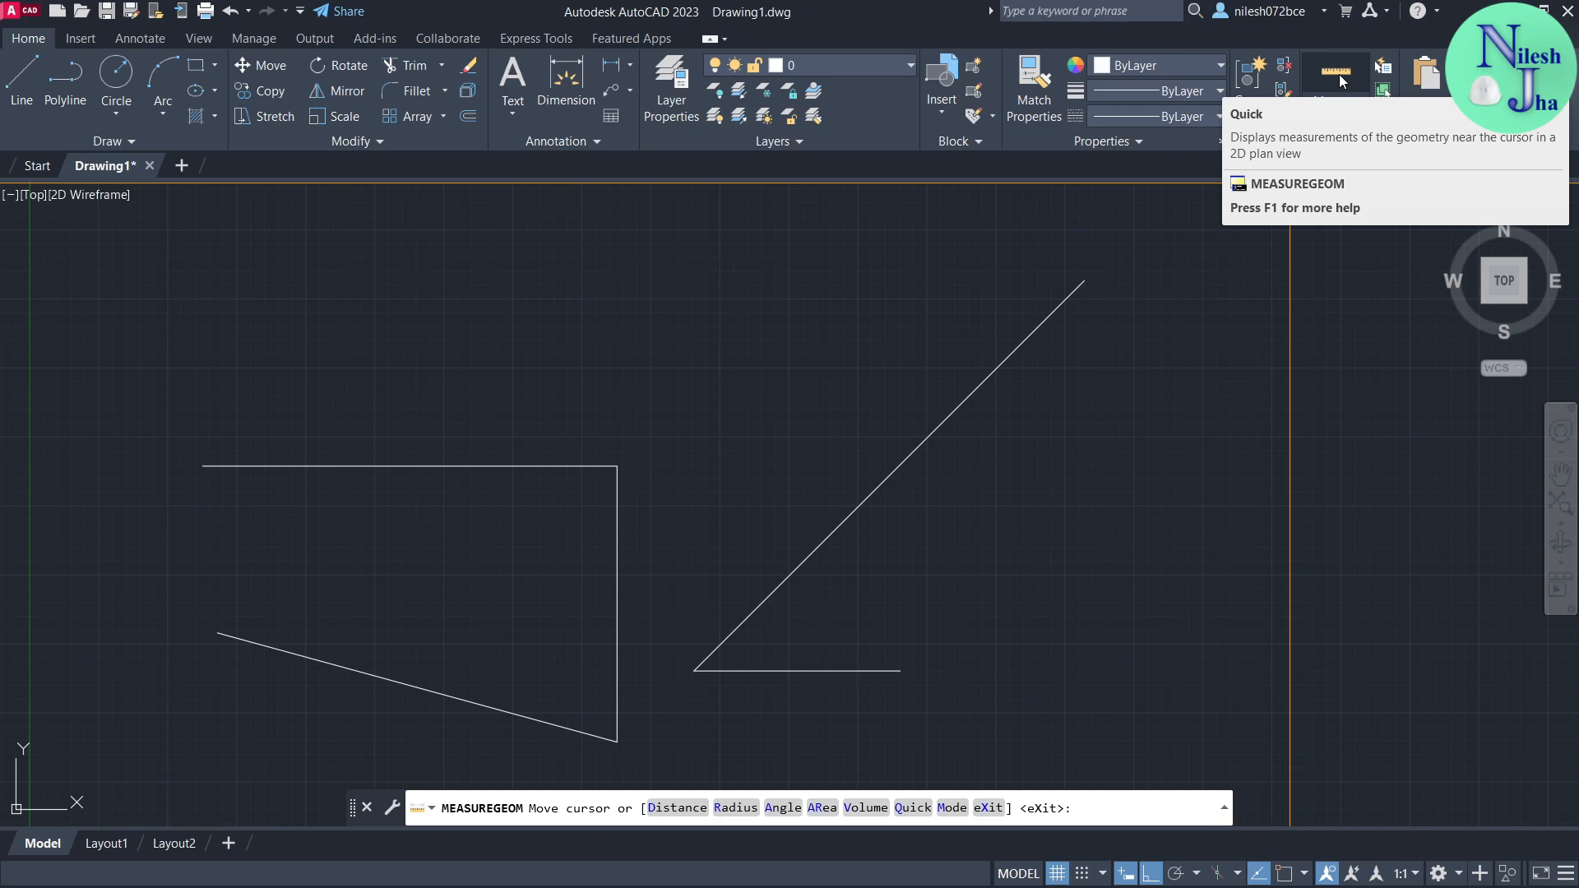
key(Escape)
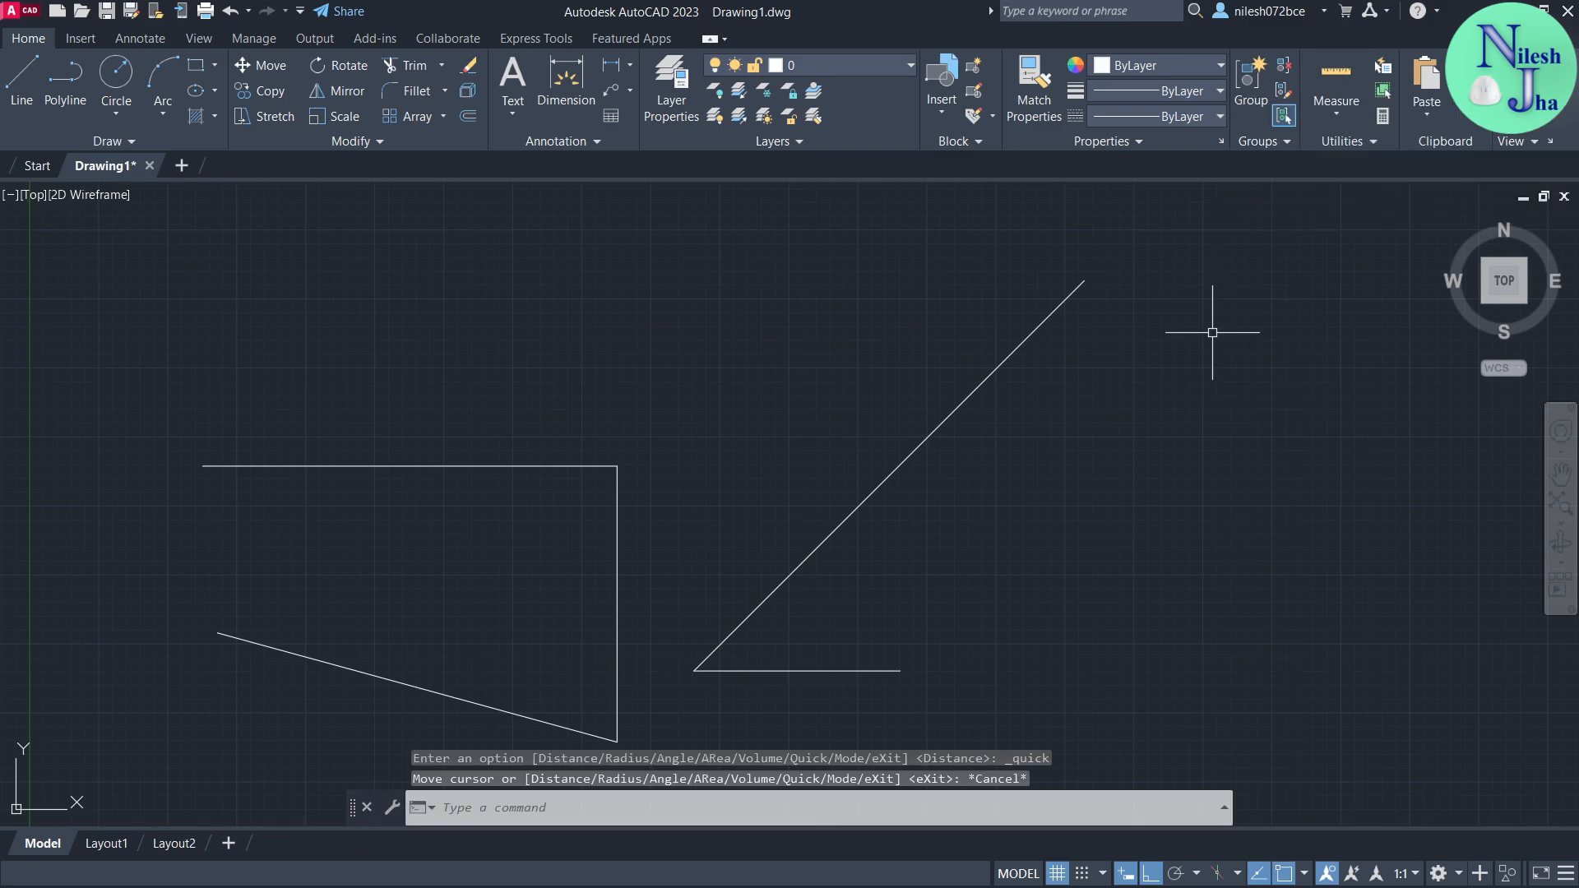
- Select all the existing lines and erase them from the drawing
key(ctrl+a)
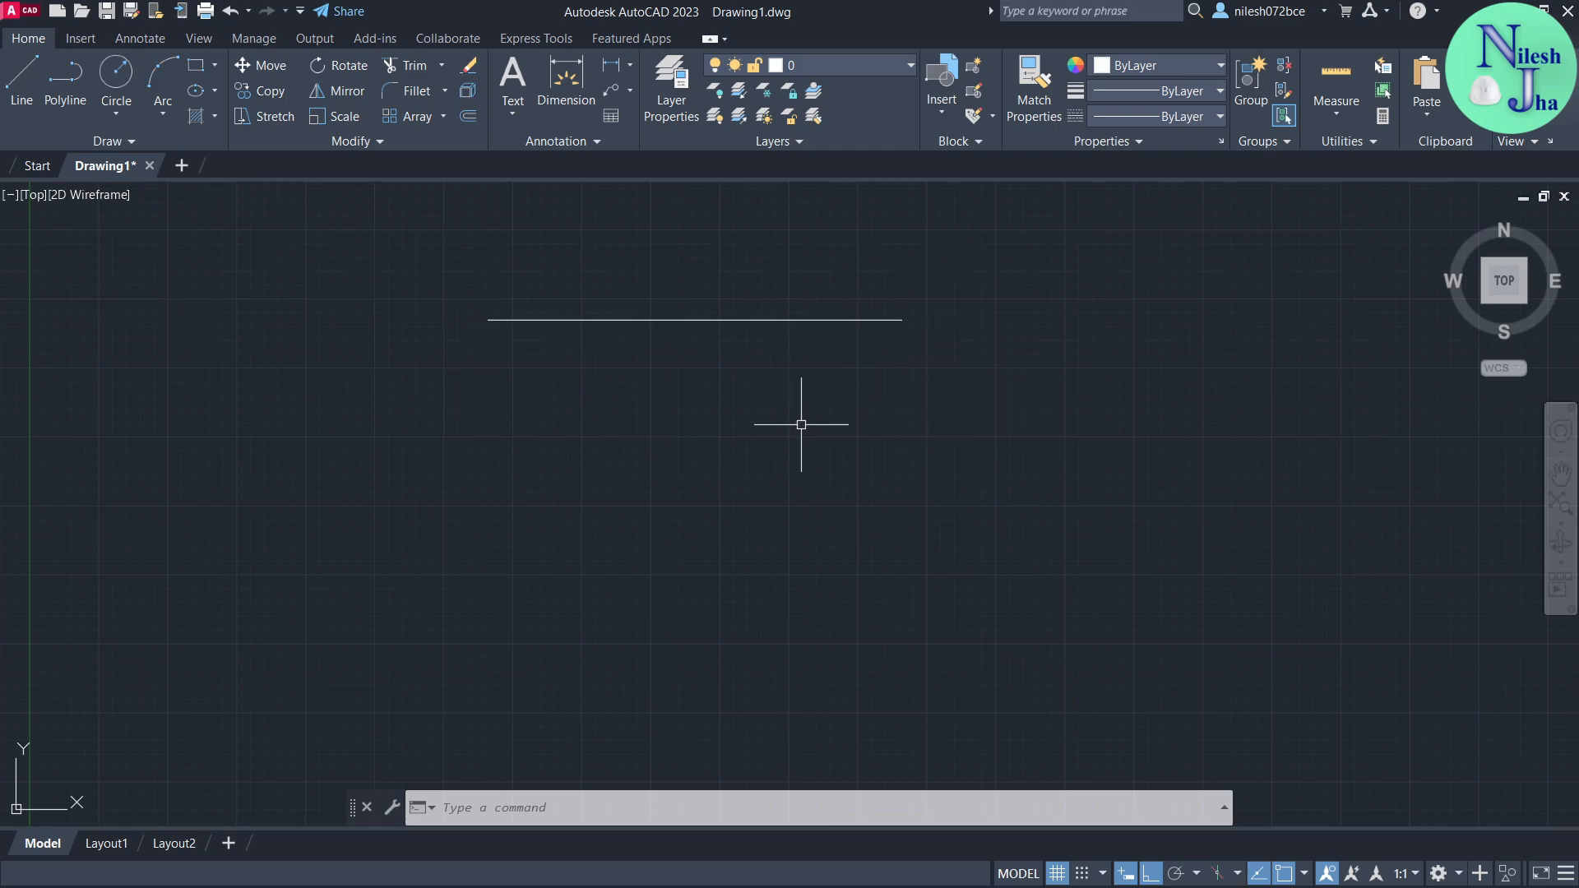
- Draw two horizontal lines of about 15 units below the existing one, evenly spaced and aligned with its endpoints
mouse_move(658, 319)
key(Return)
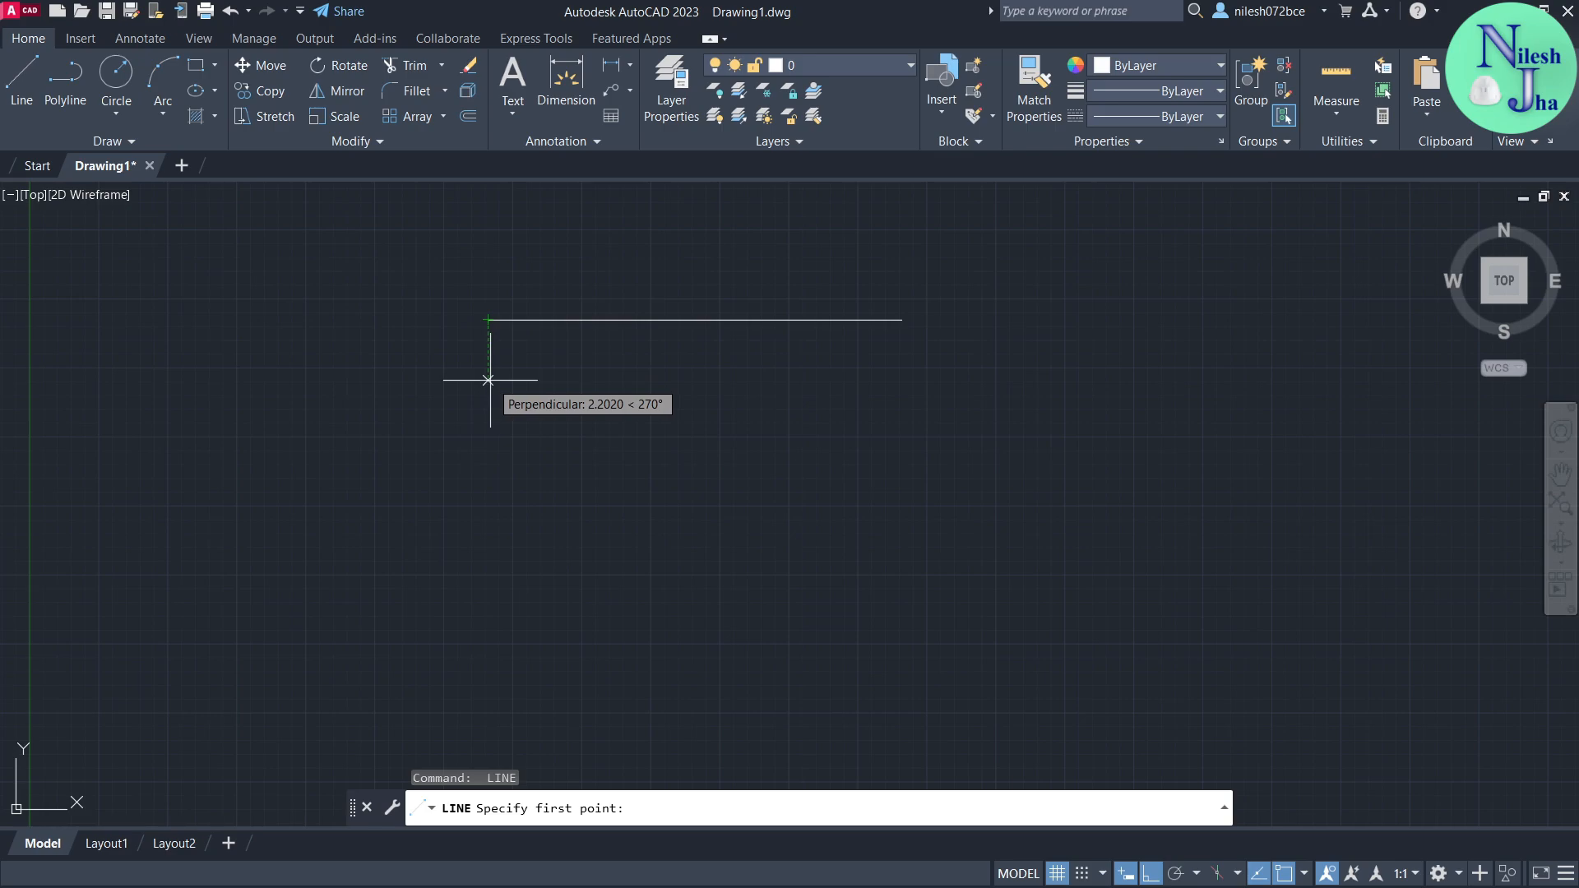
click(489, 424)
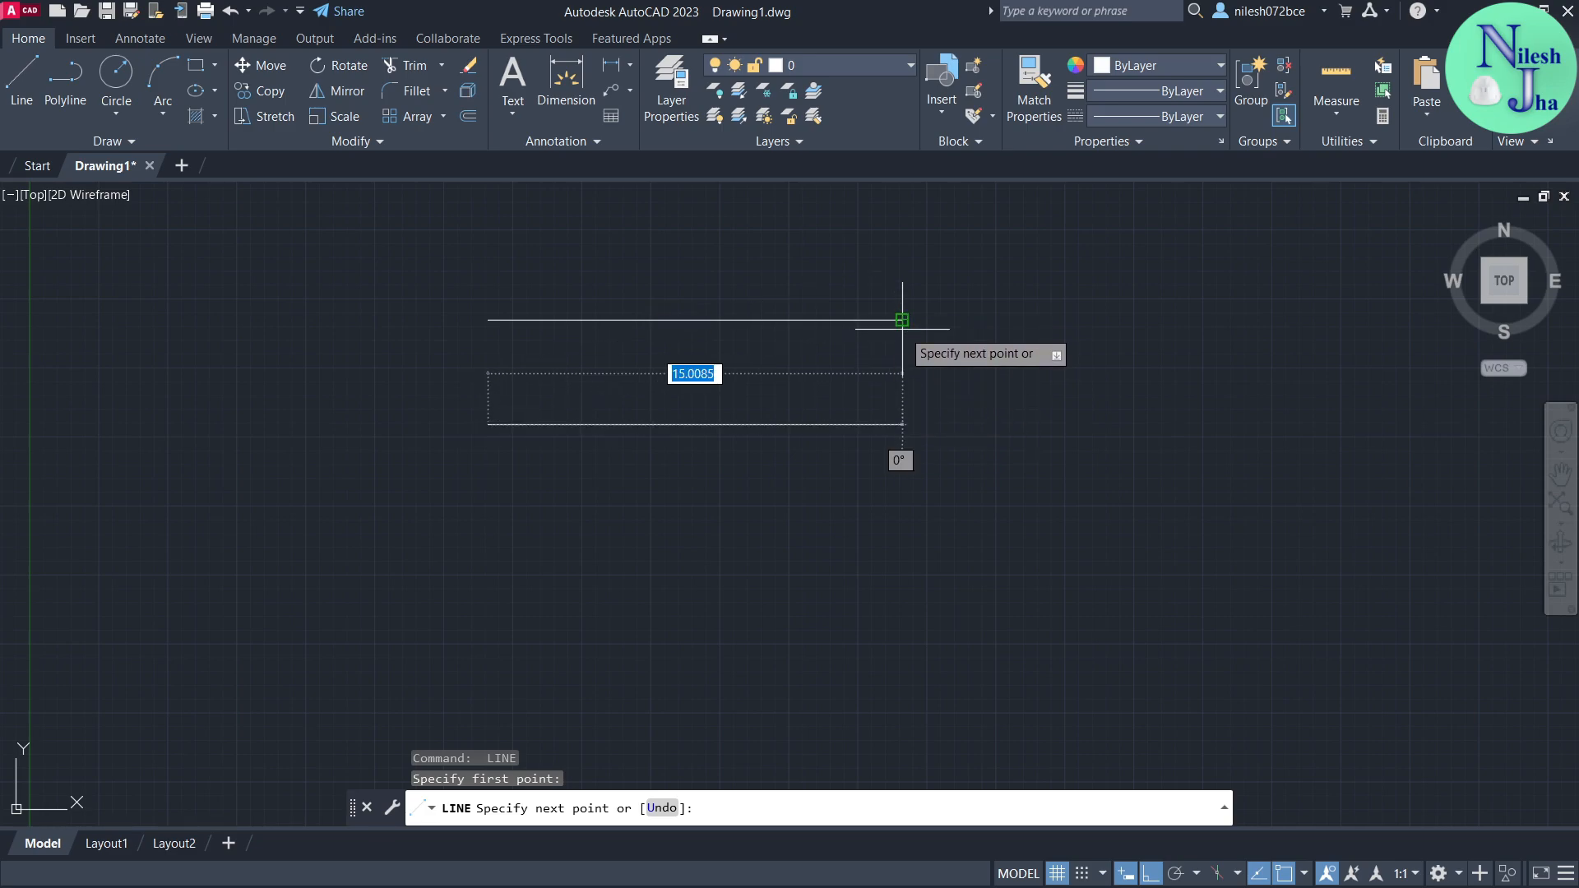
click(902, 425)
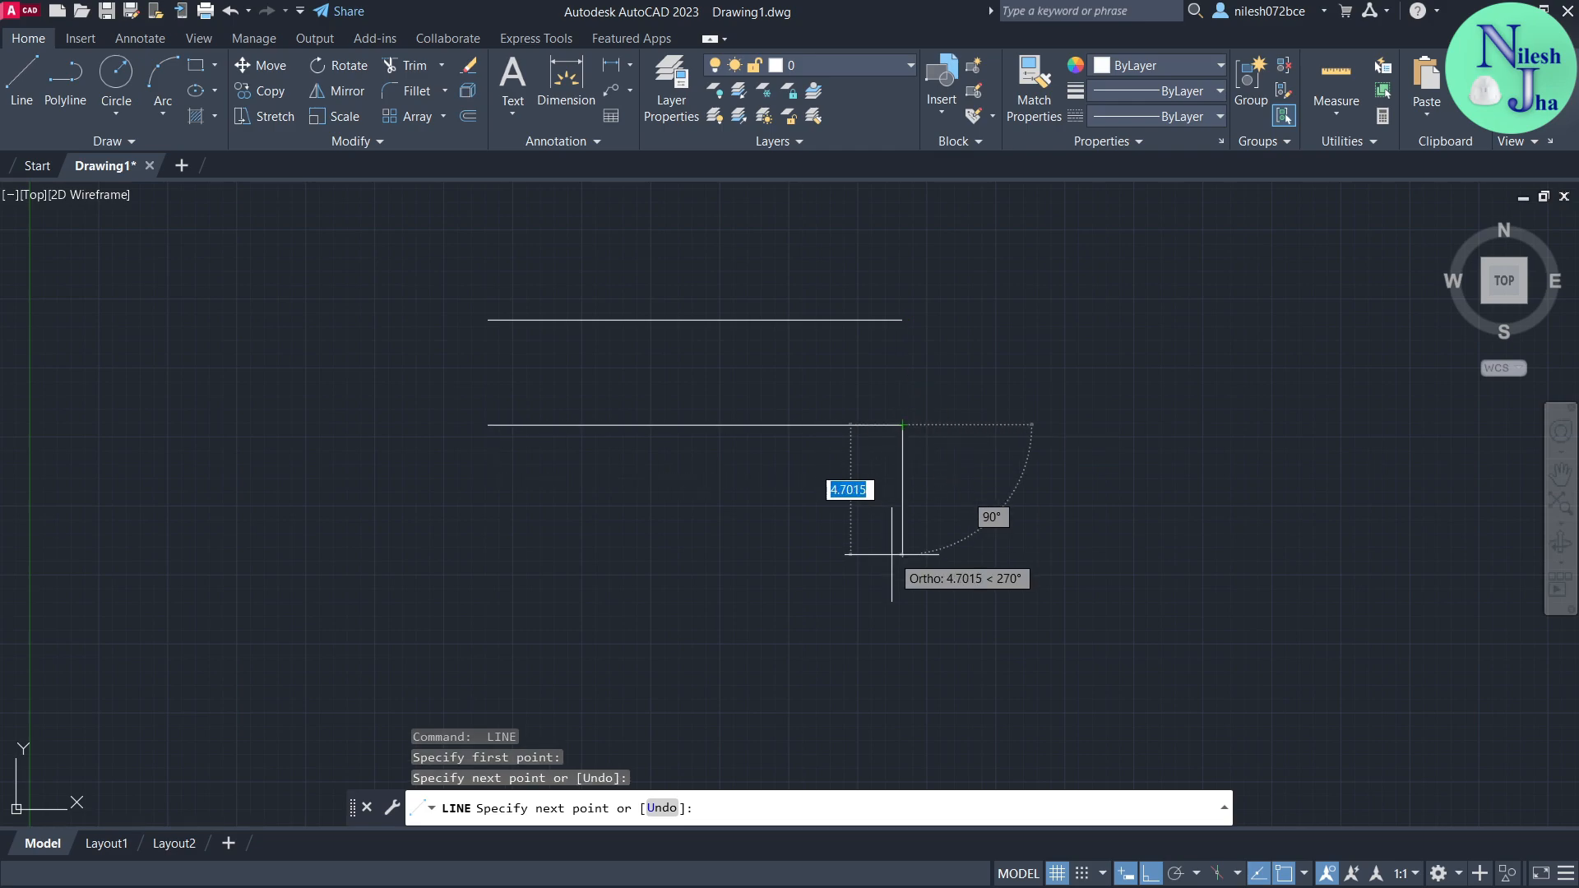
key(Return)
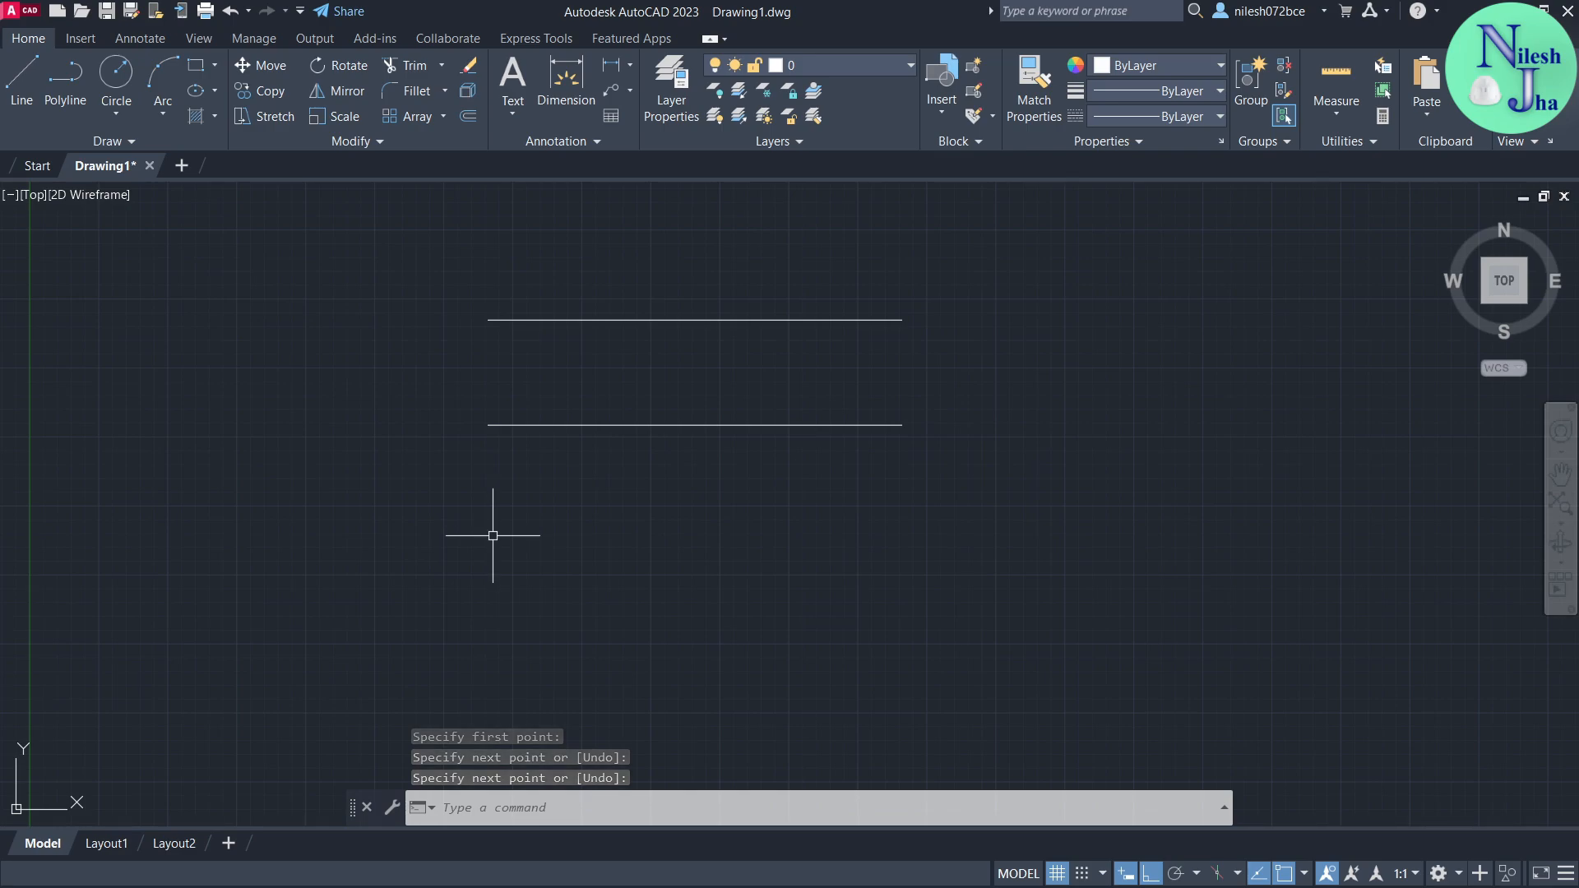
key(Return)
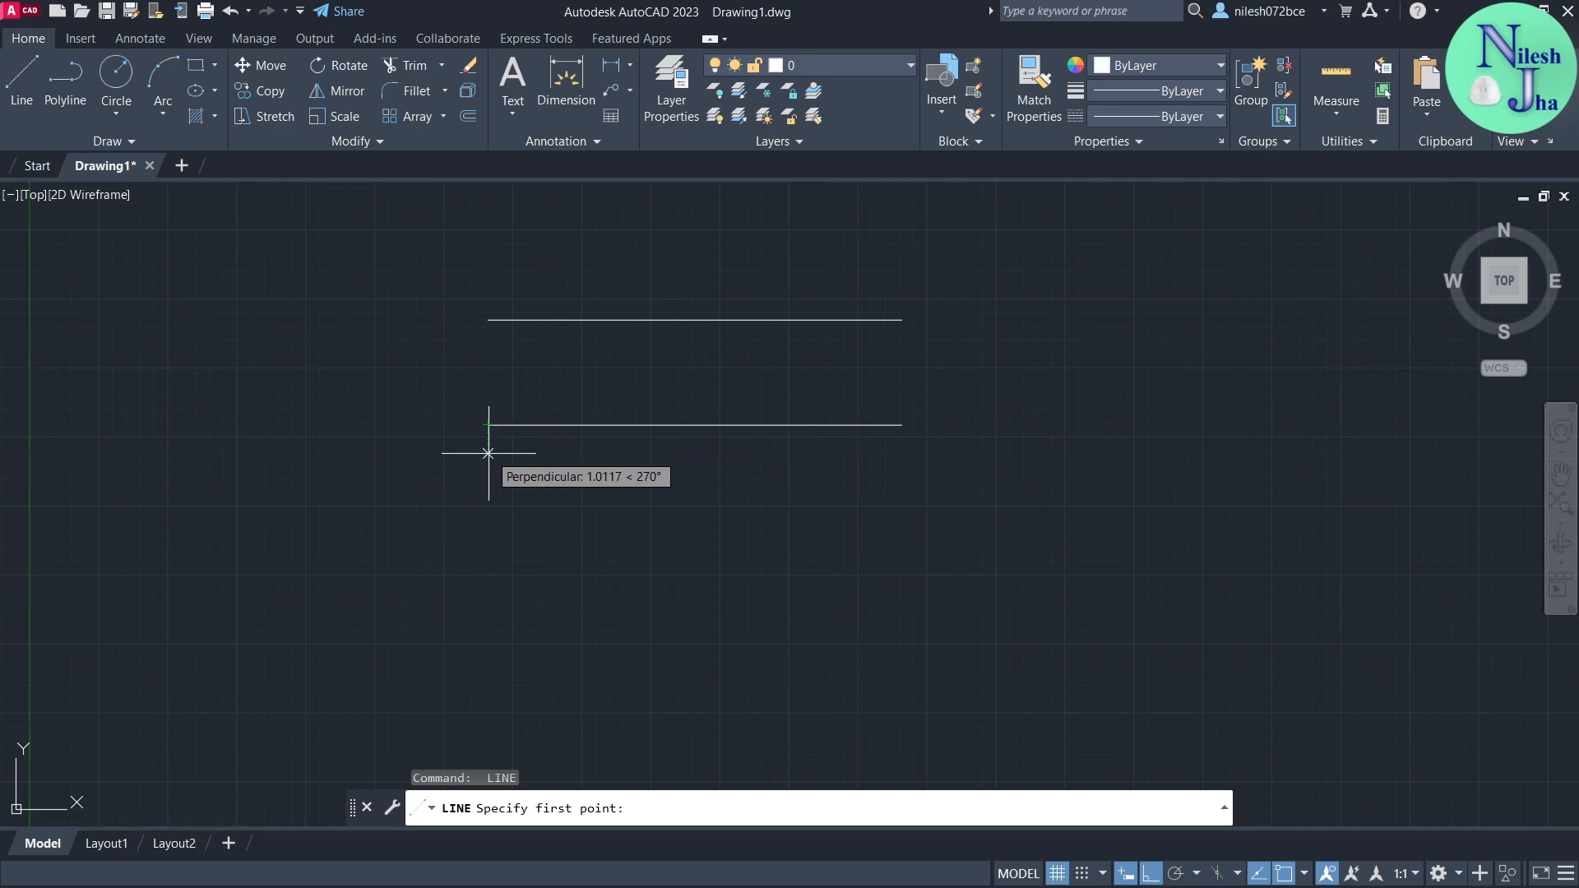
click(488, 529)
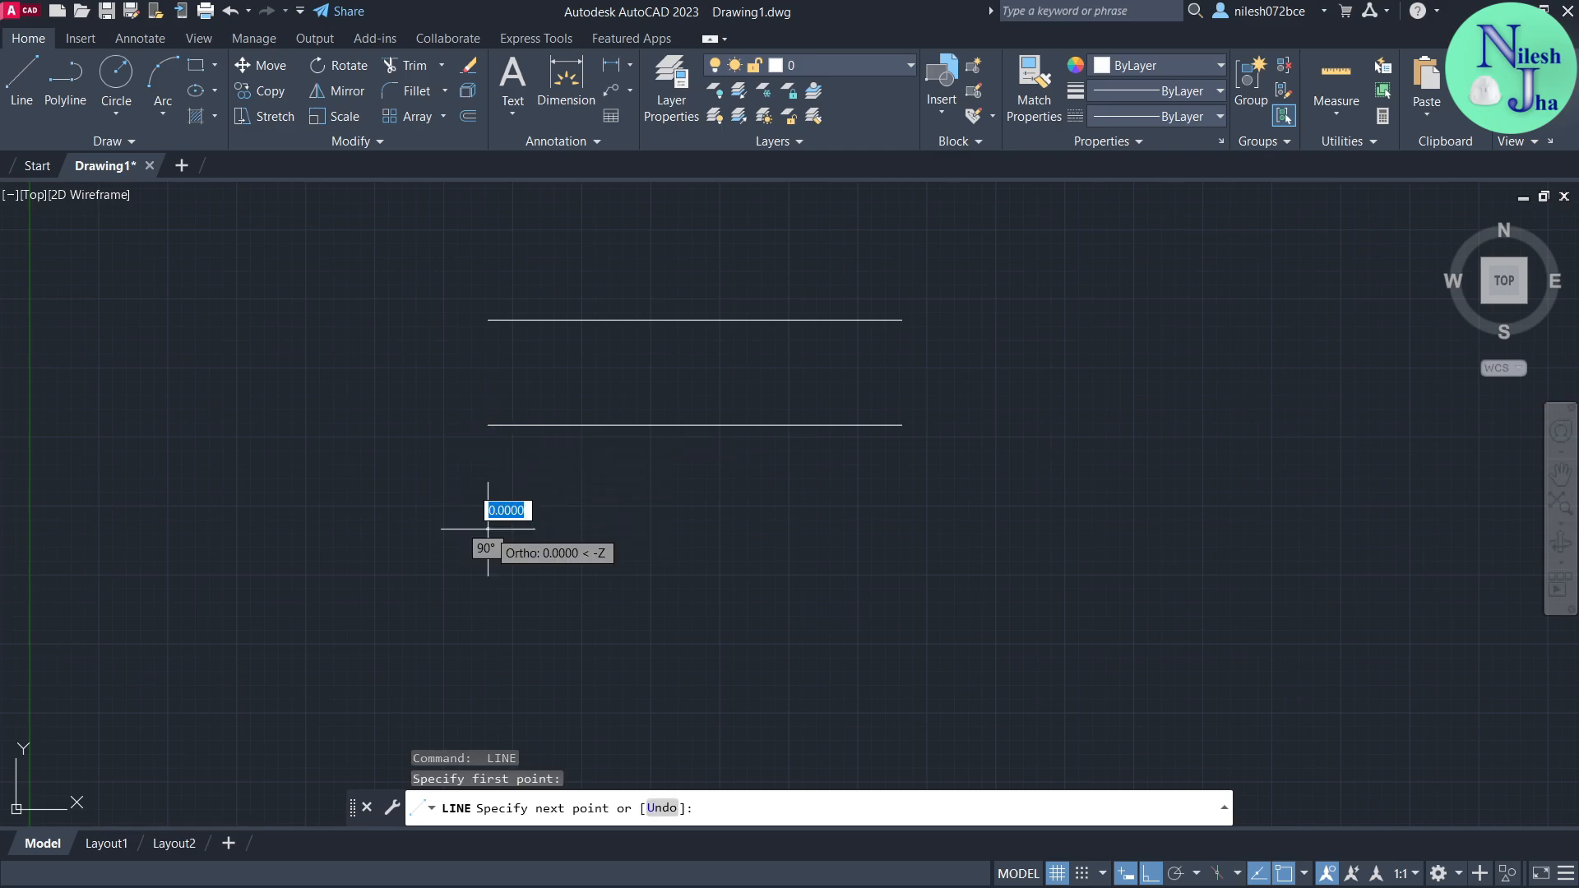
click(902, 529)
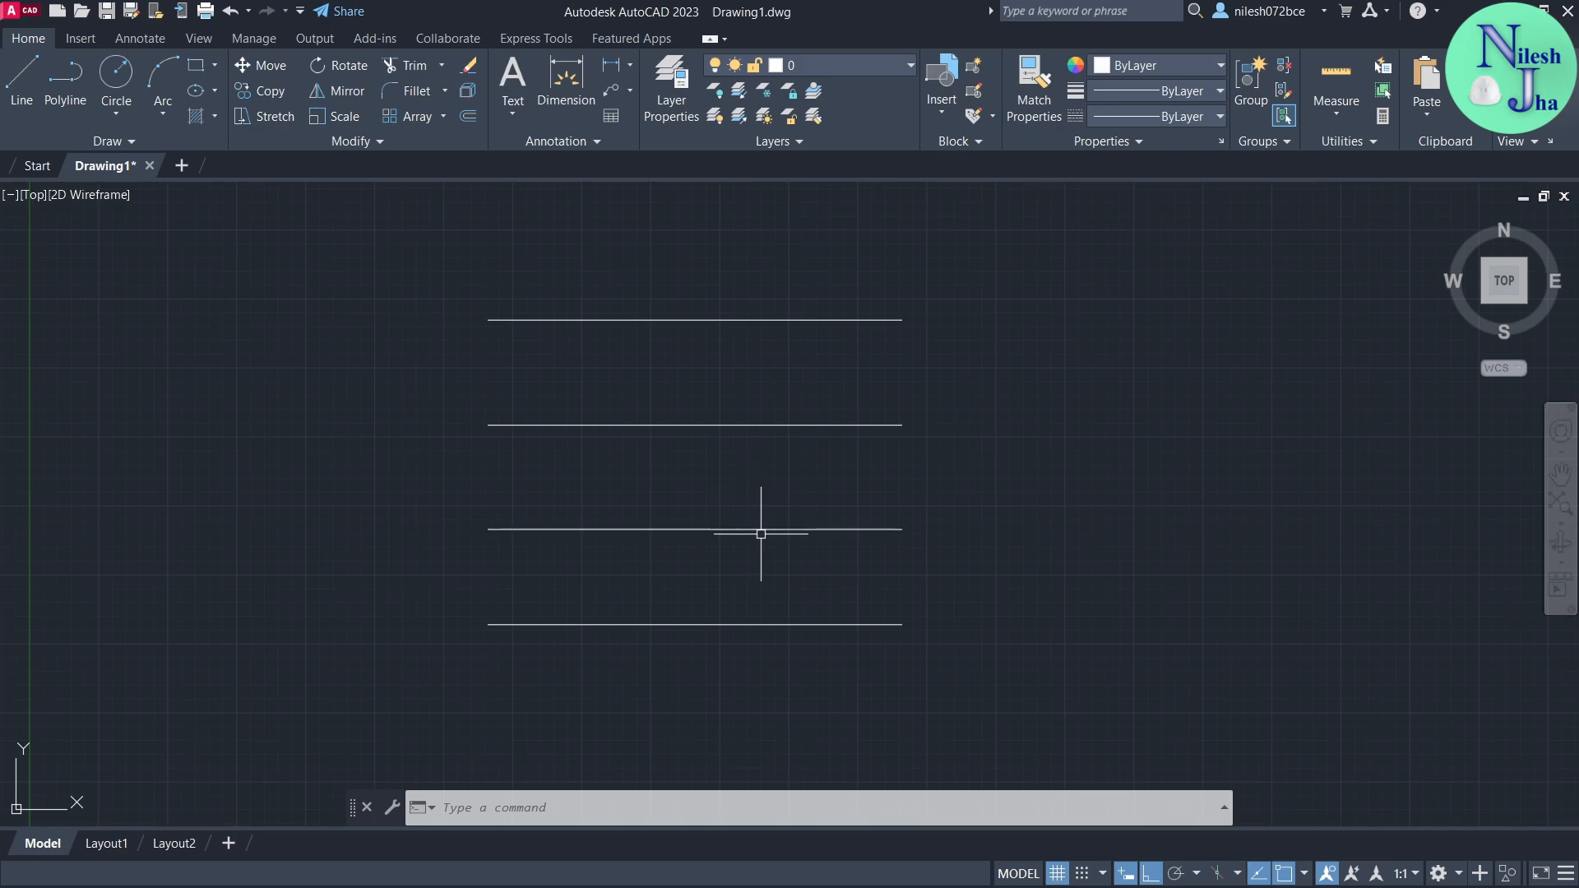
- Set the lineweight of the second horizontal line from the top to 0.60 mm and deselect it
click(734, 426)
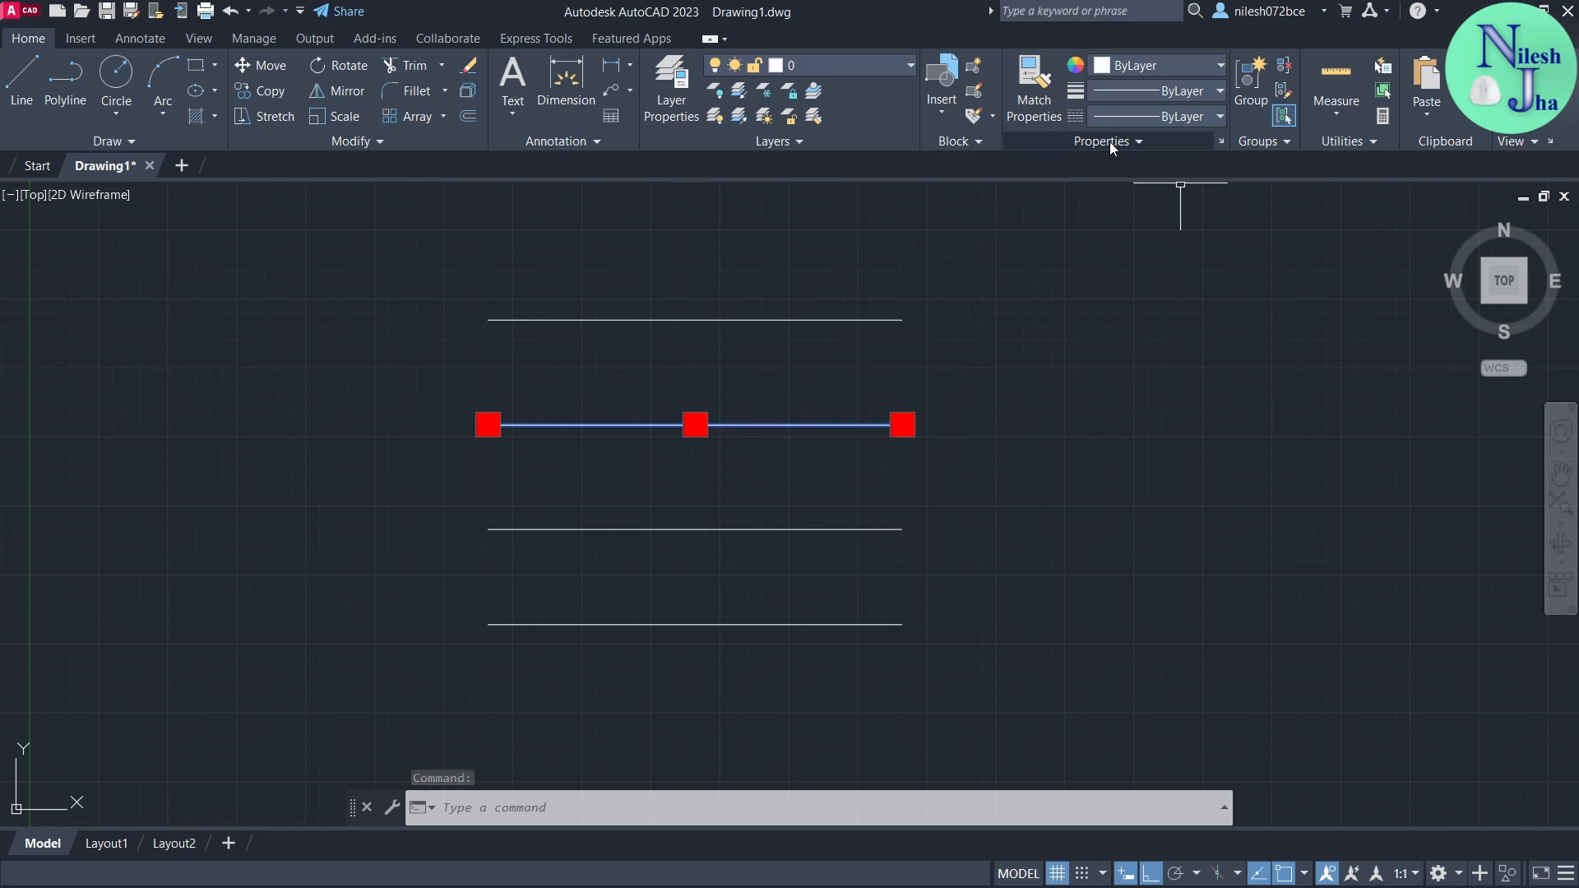
click(1208, 94)
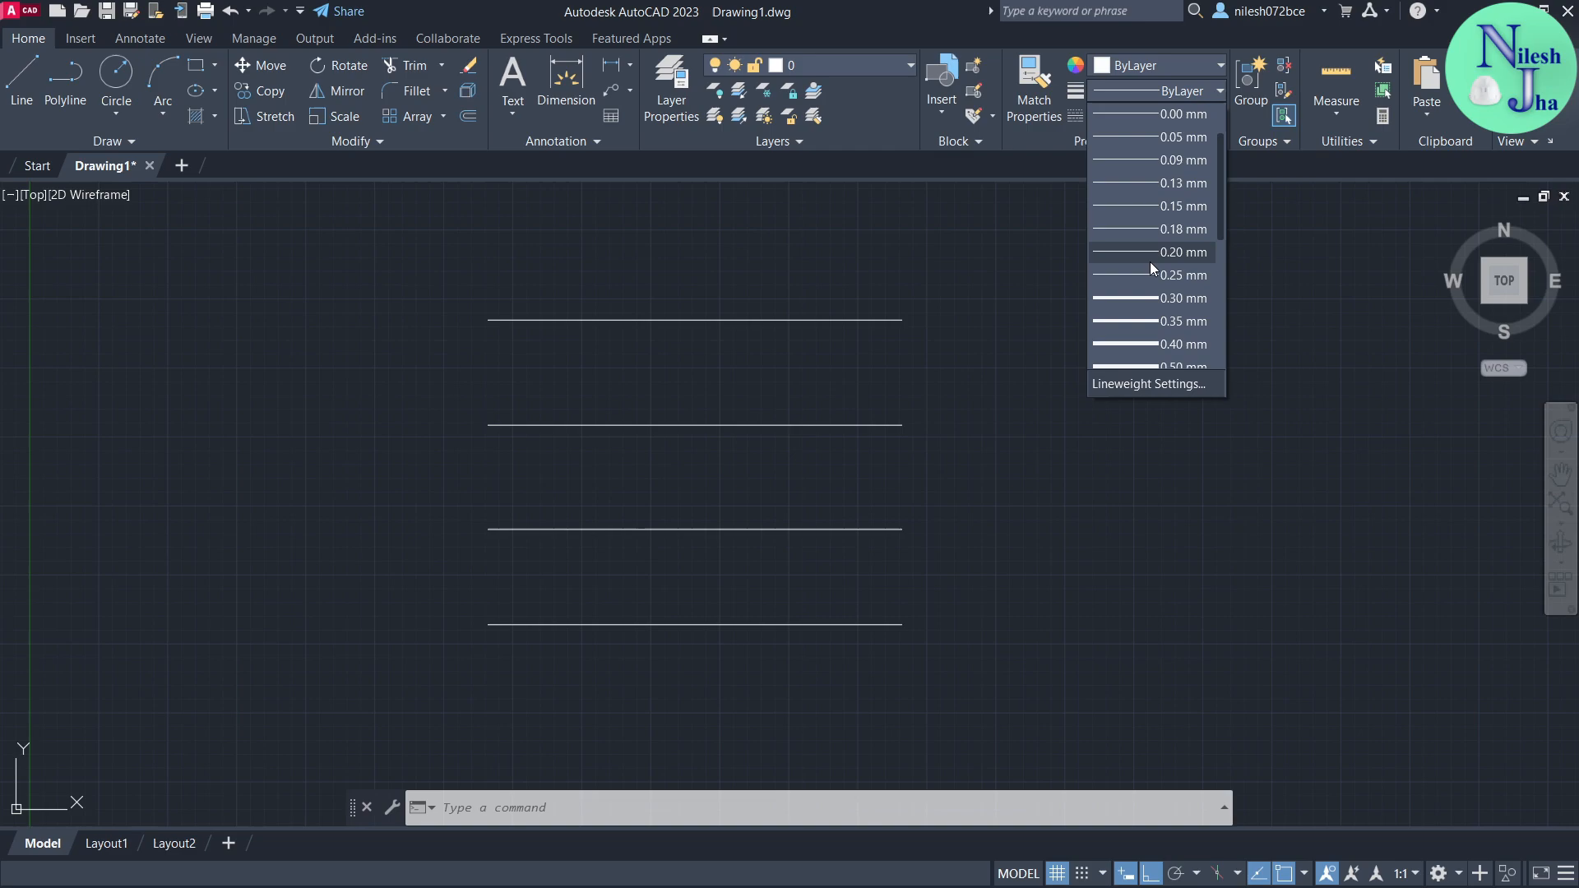
scroll(1149, 262, down, 2)
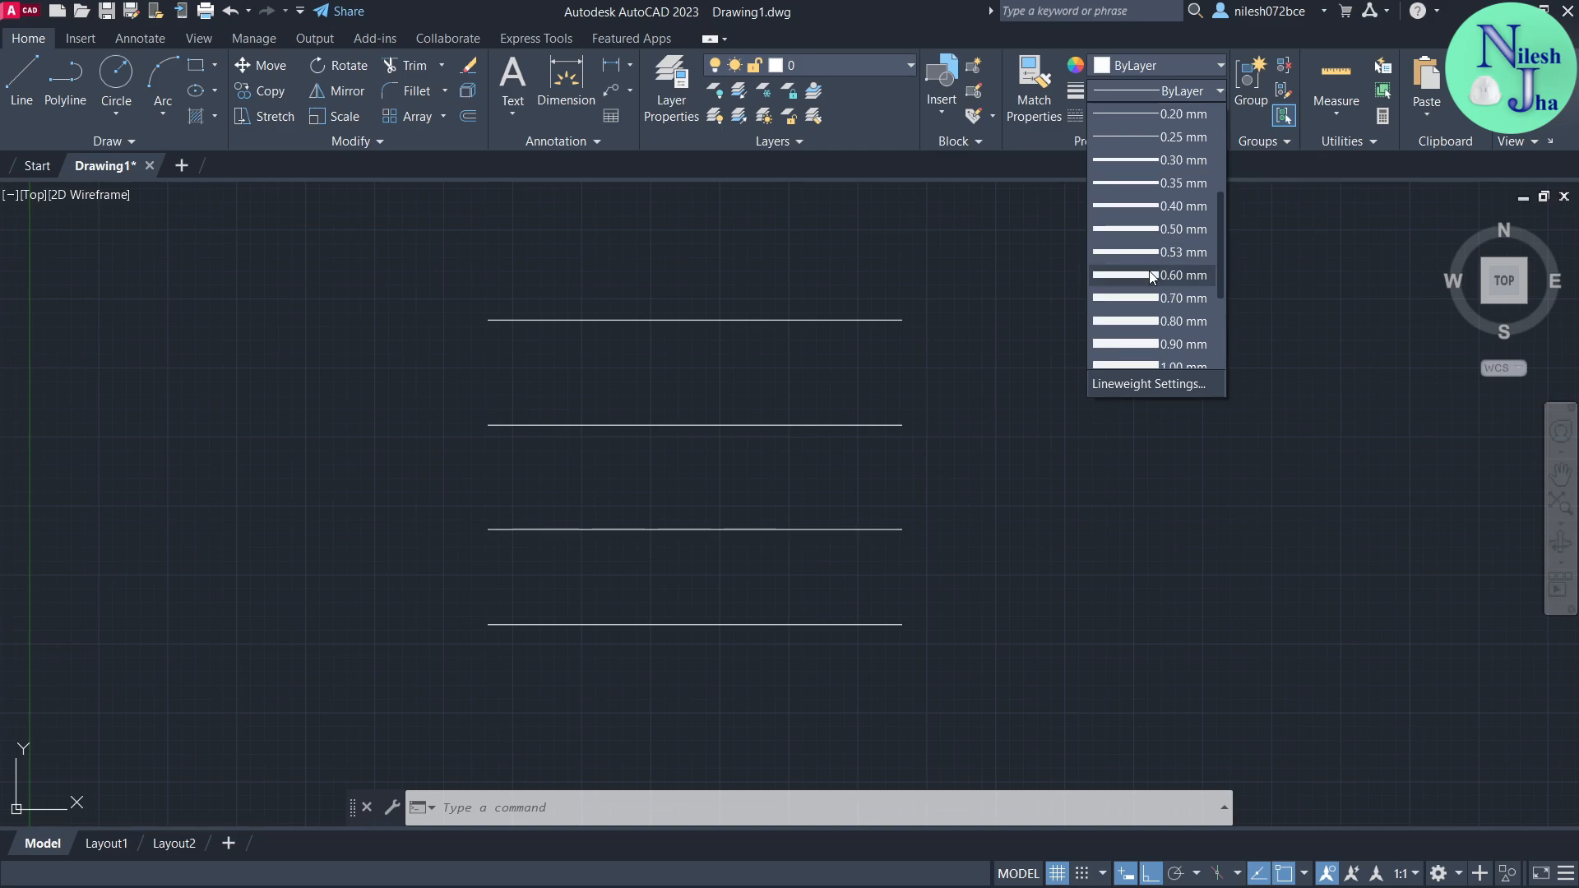
click(1142, 274)
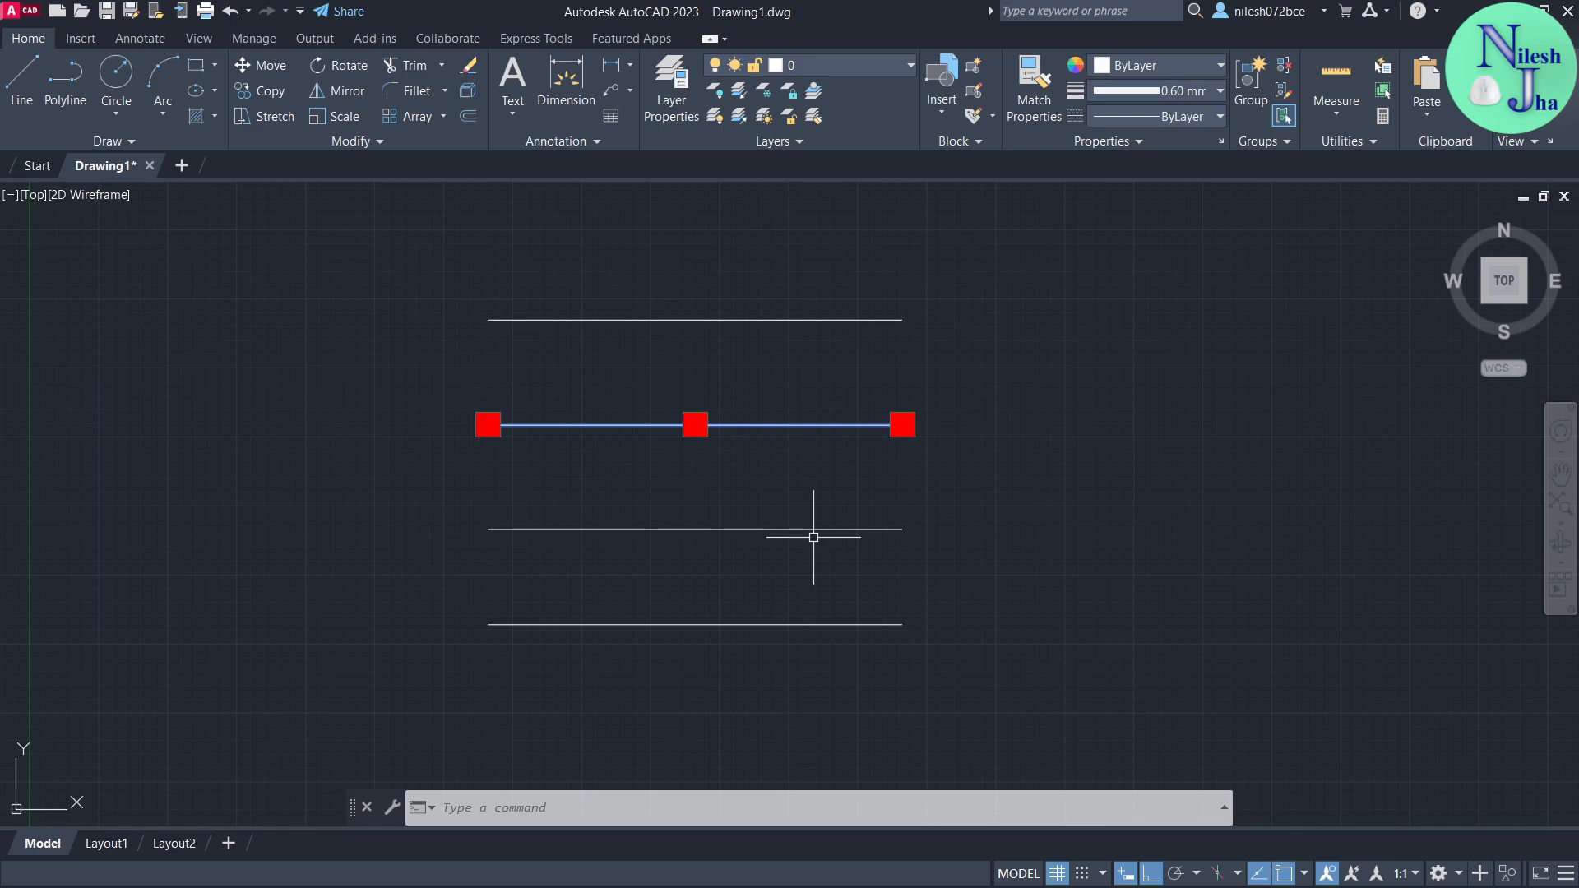
key(Escape)
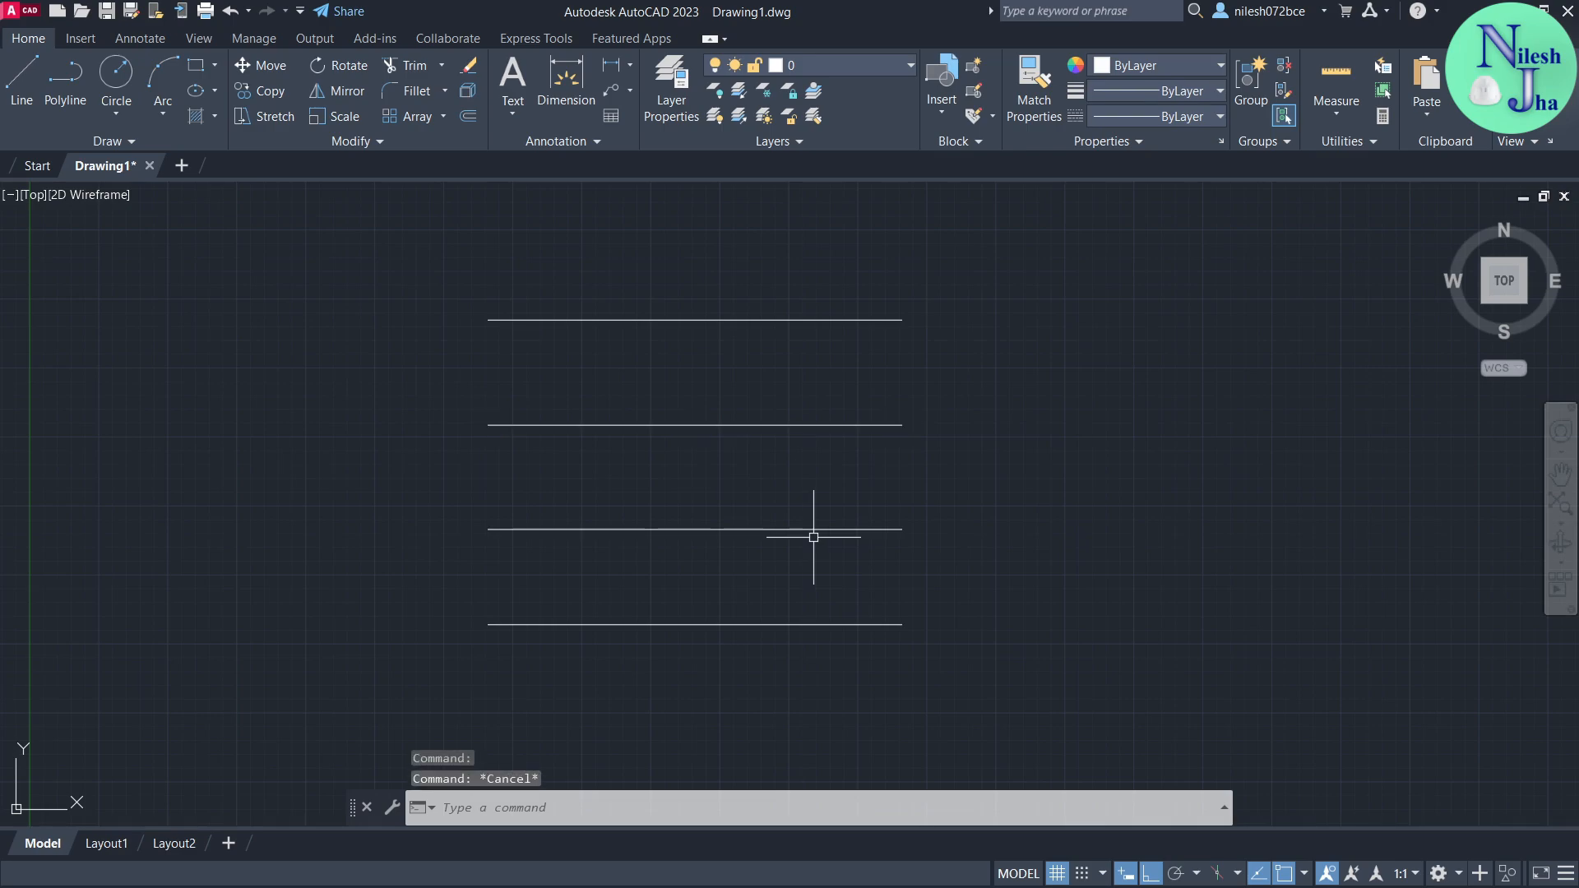
- Set the lineweight of the third horizontal line from the top to 0.90 mm and deselect it
click(813, 529)
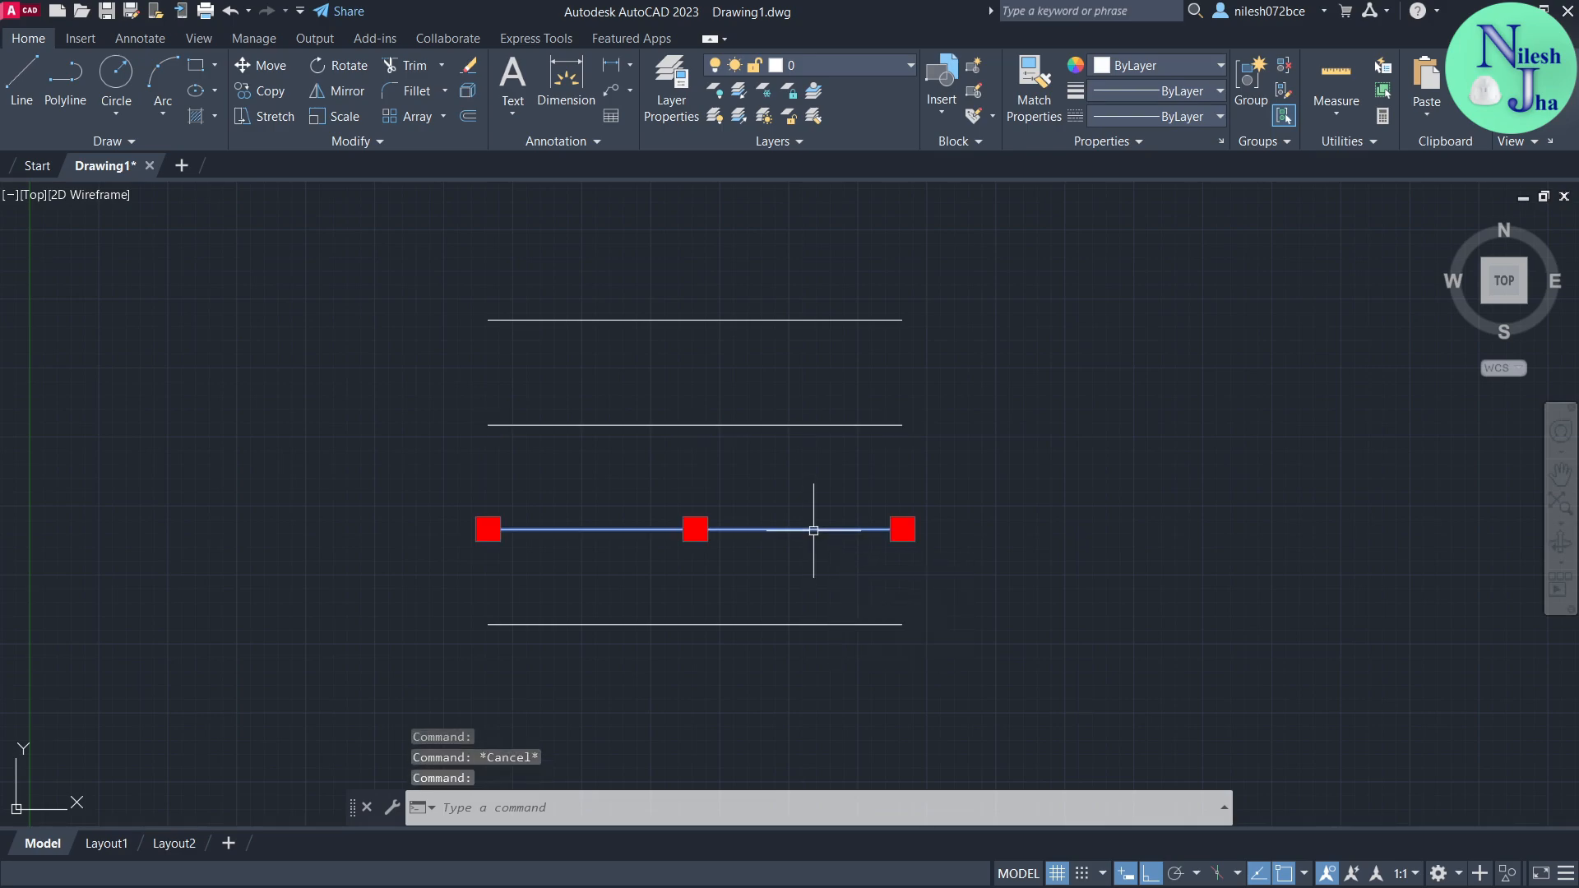
click(1178, 90)
scroll(1158, 253, down, 3)
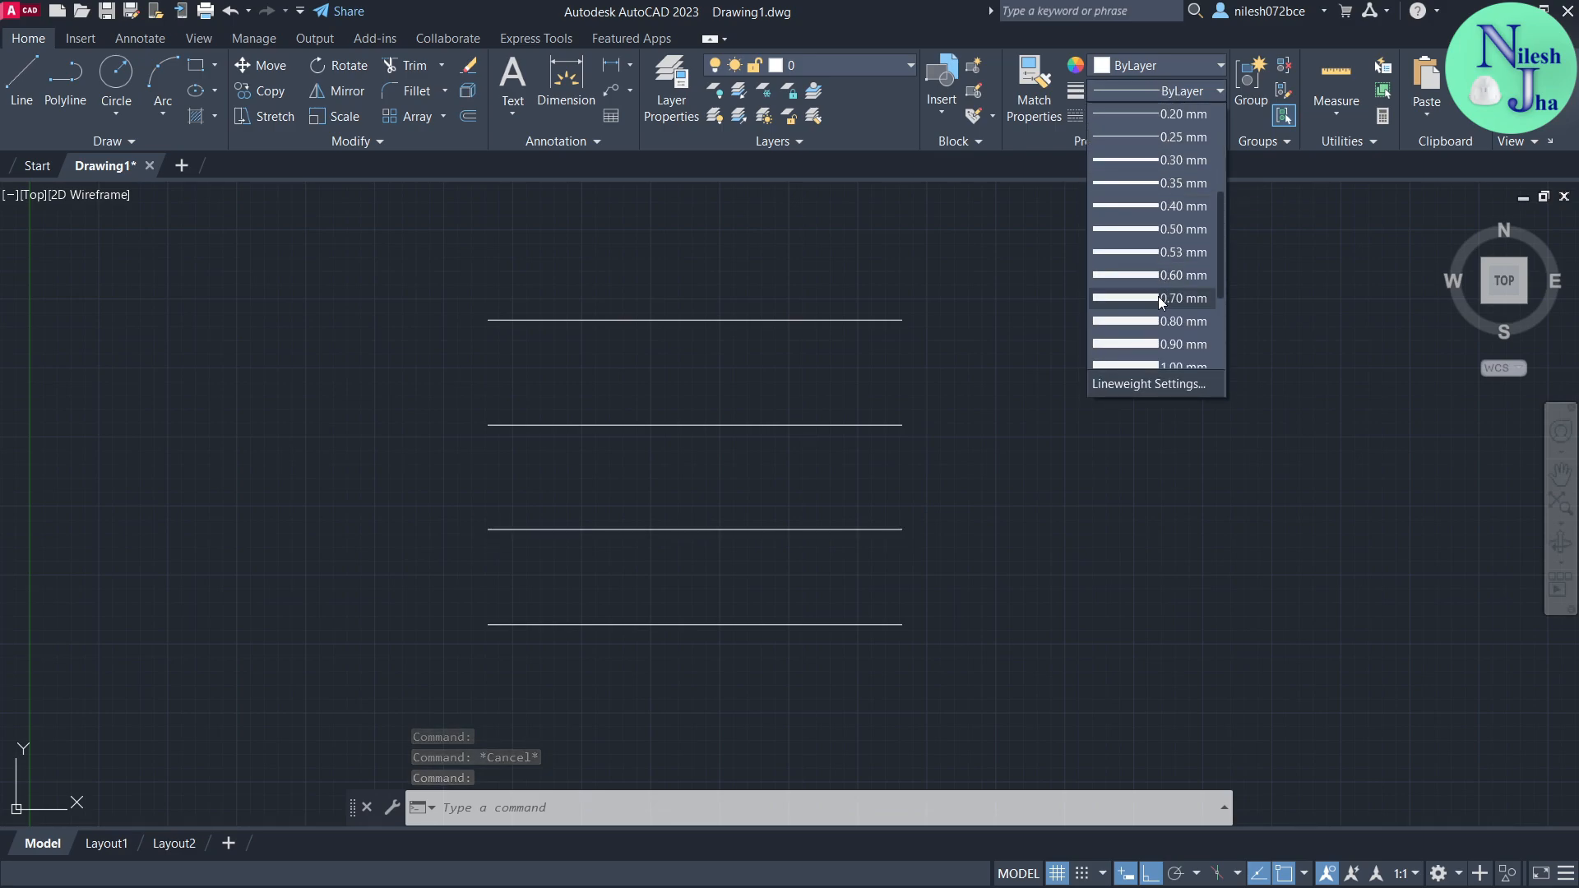
click(1161, 346)
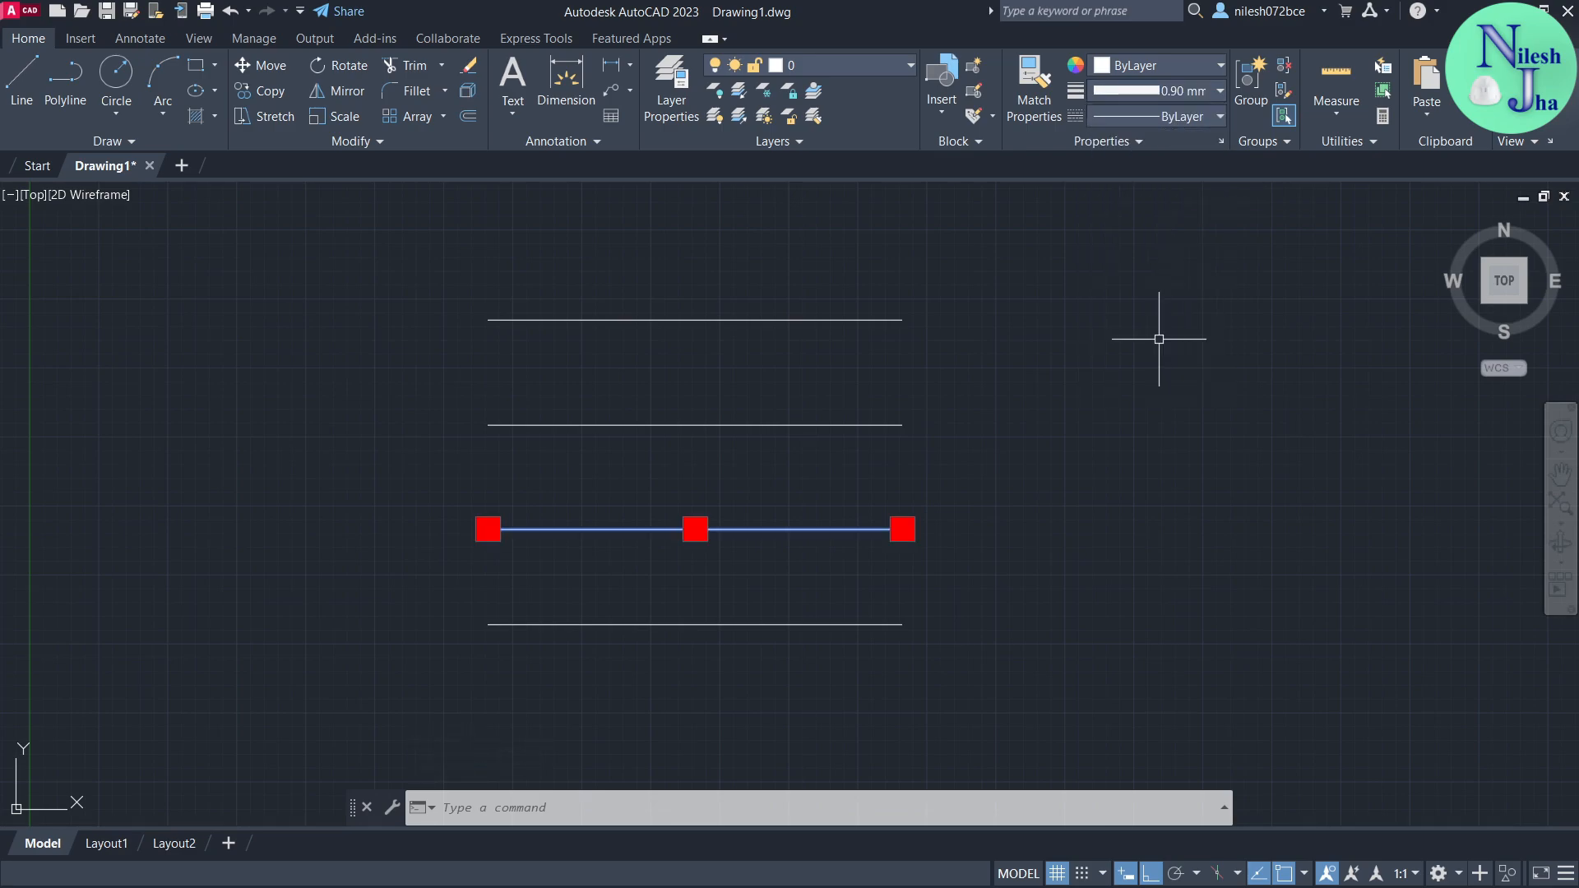
key(Escape)
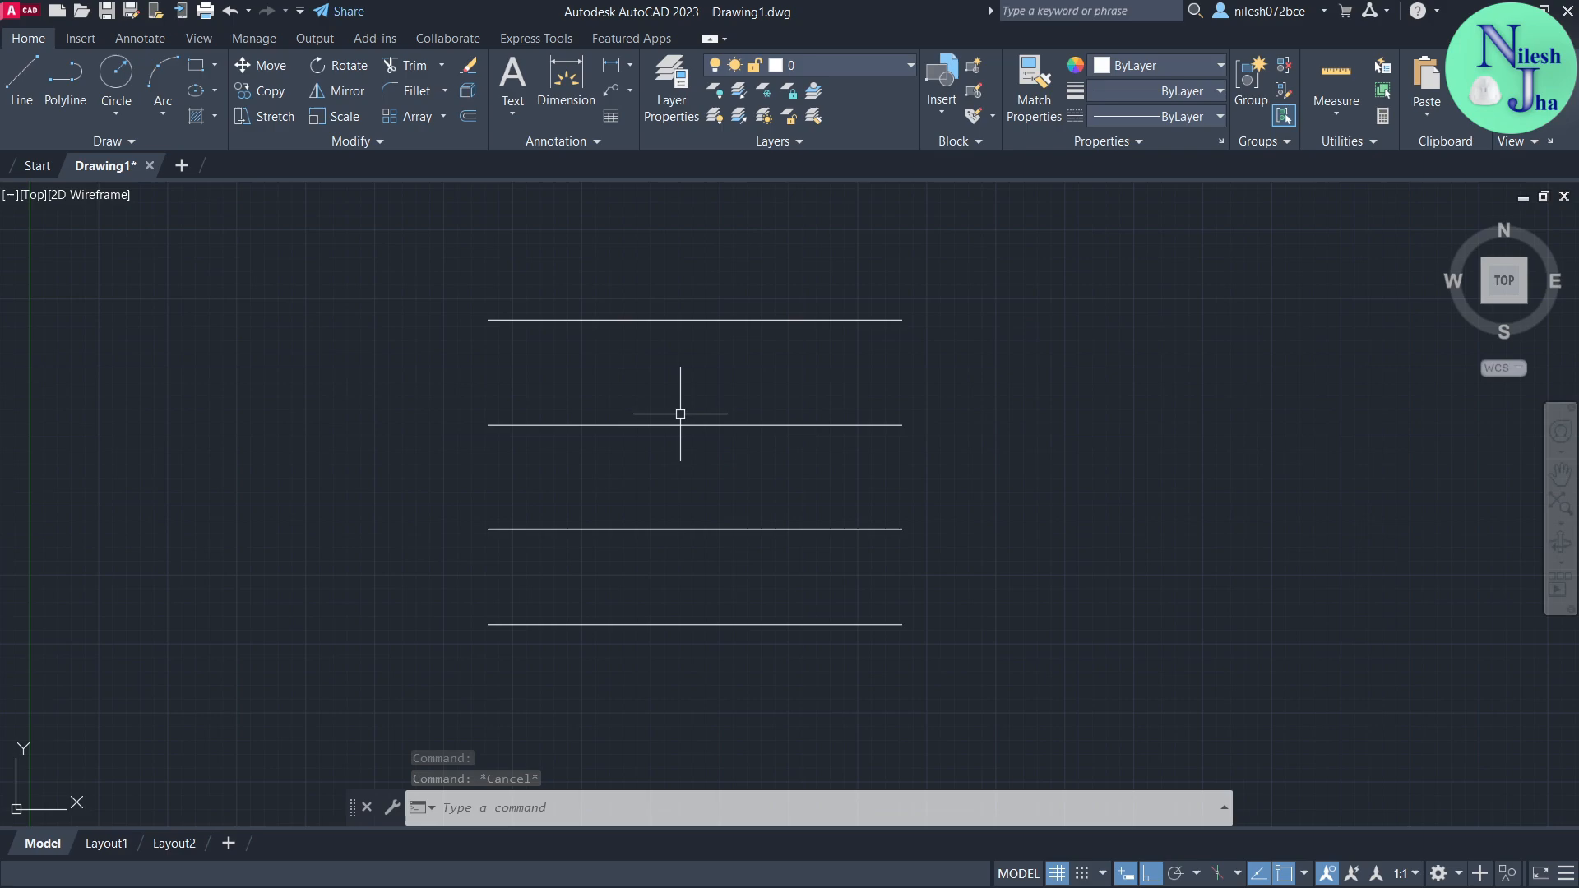
- Check the lineweights assigned to the second and third horizontal lines
click(709, 424)
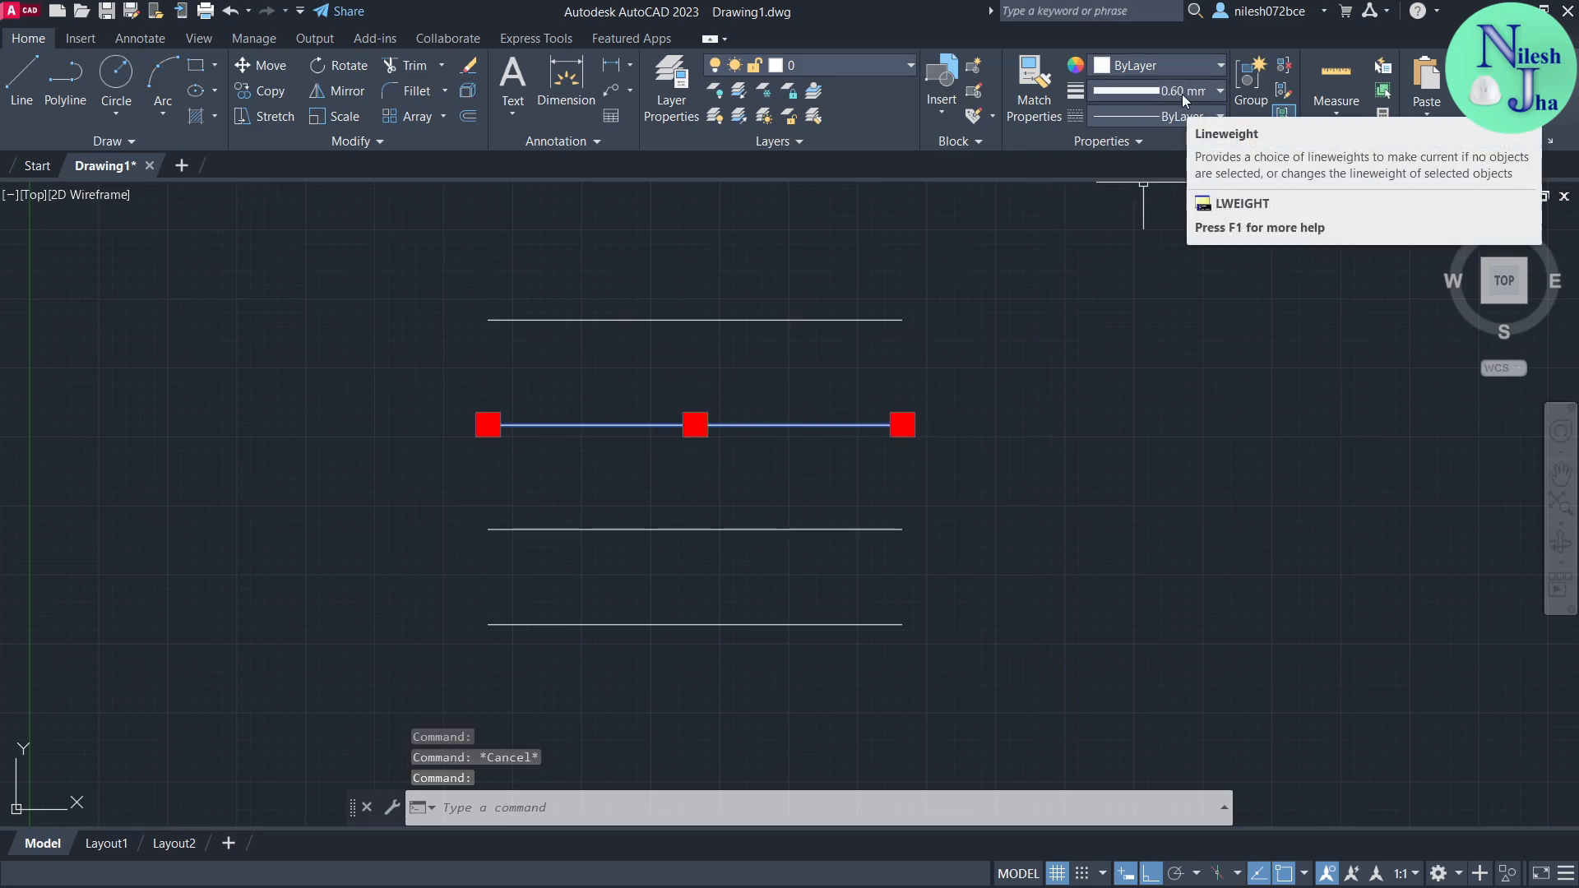
key(Escape)
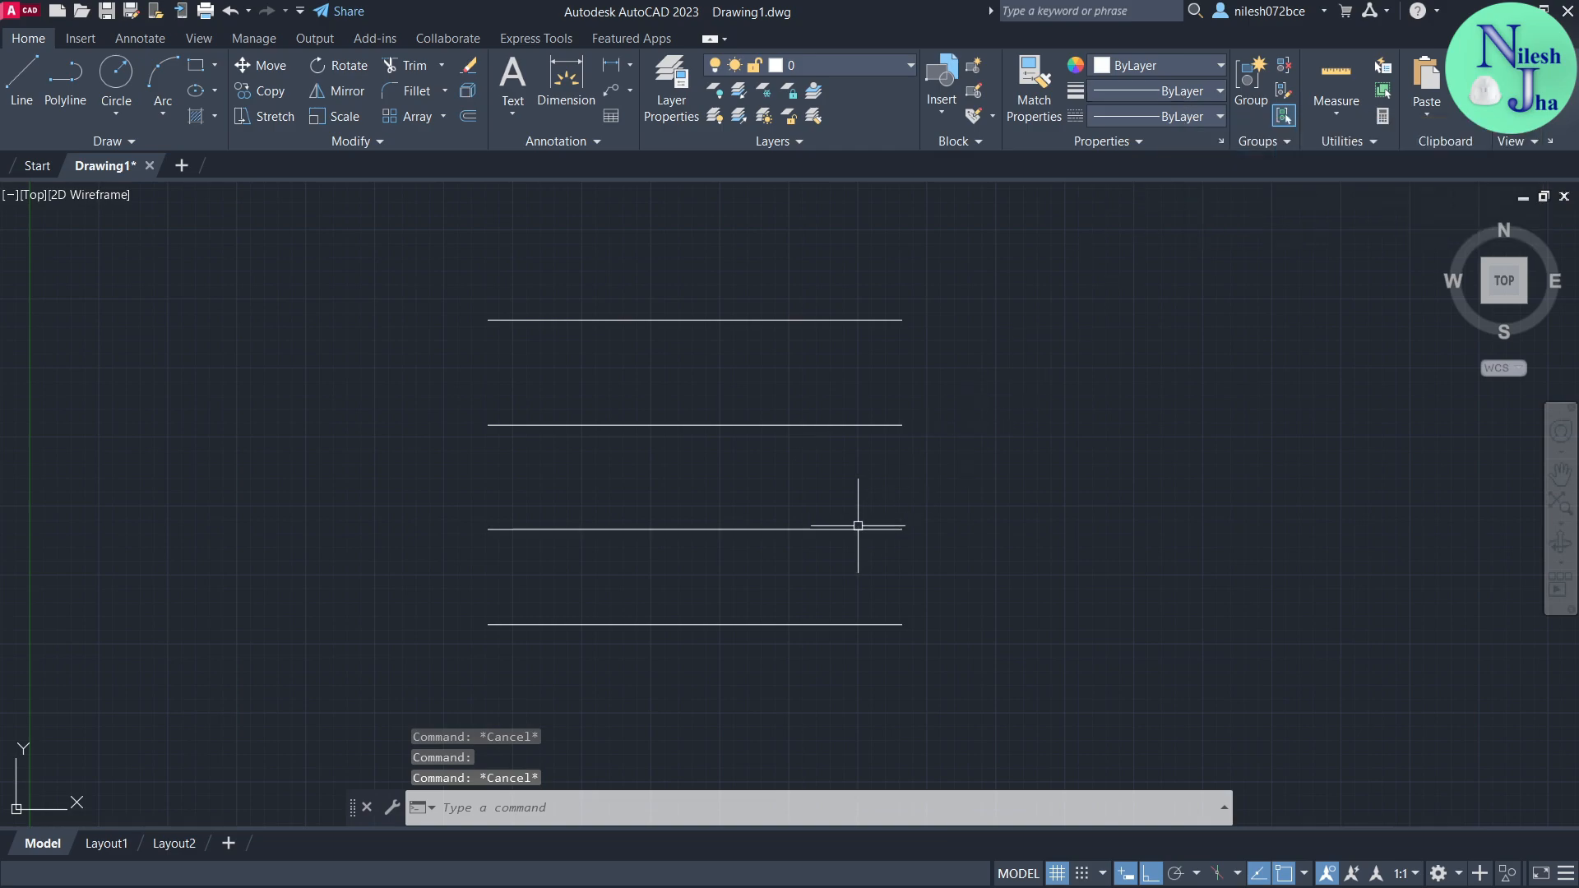
click(854, 529)
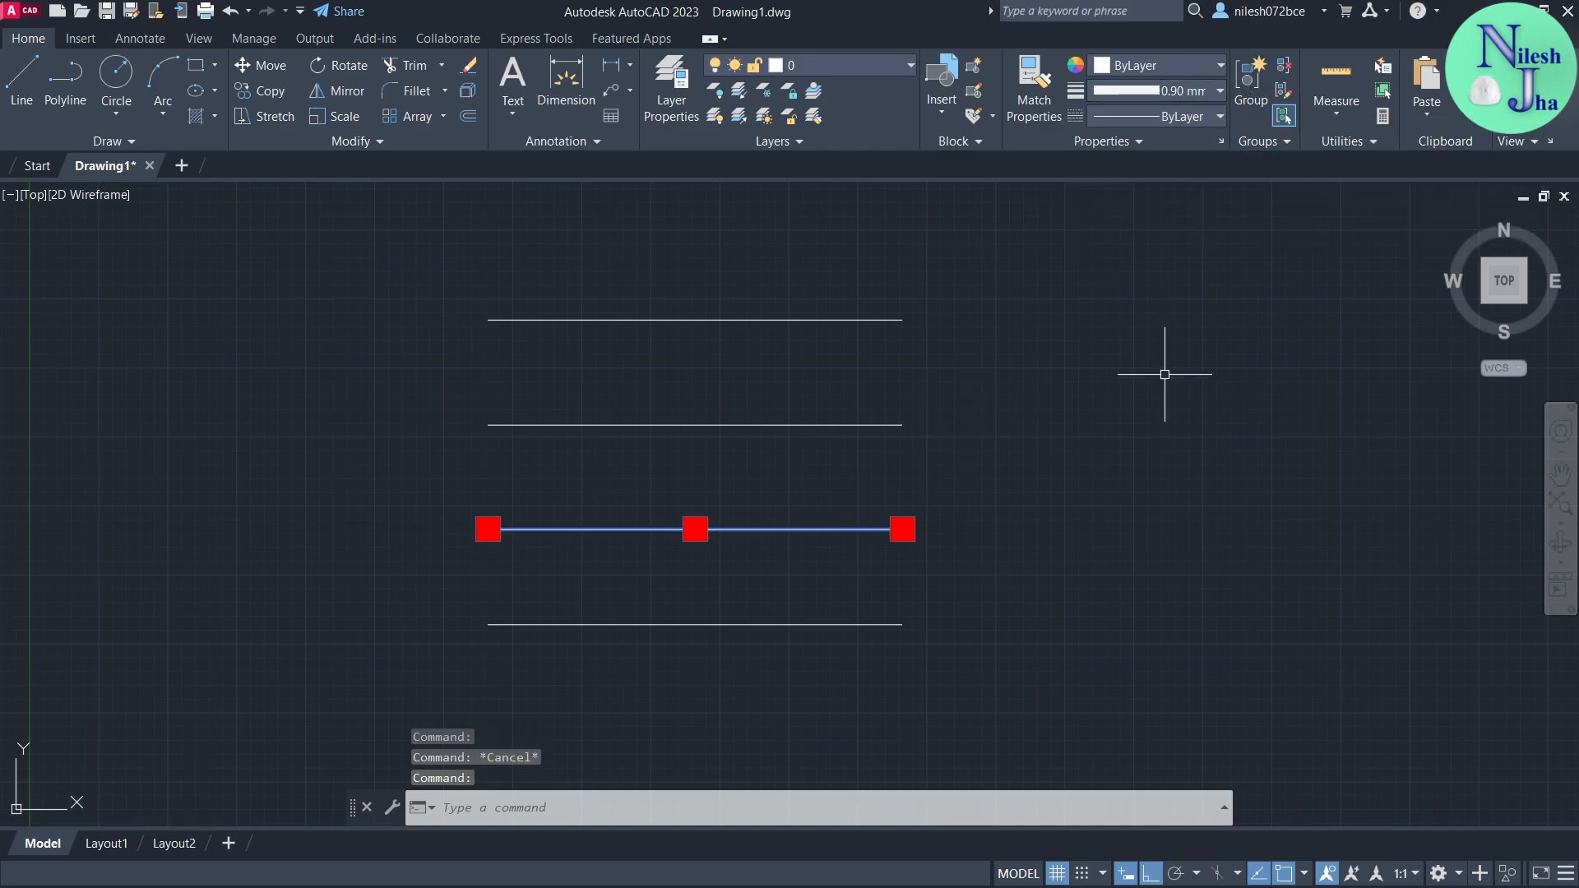
key(Escape)
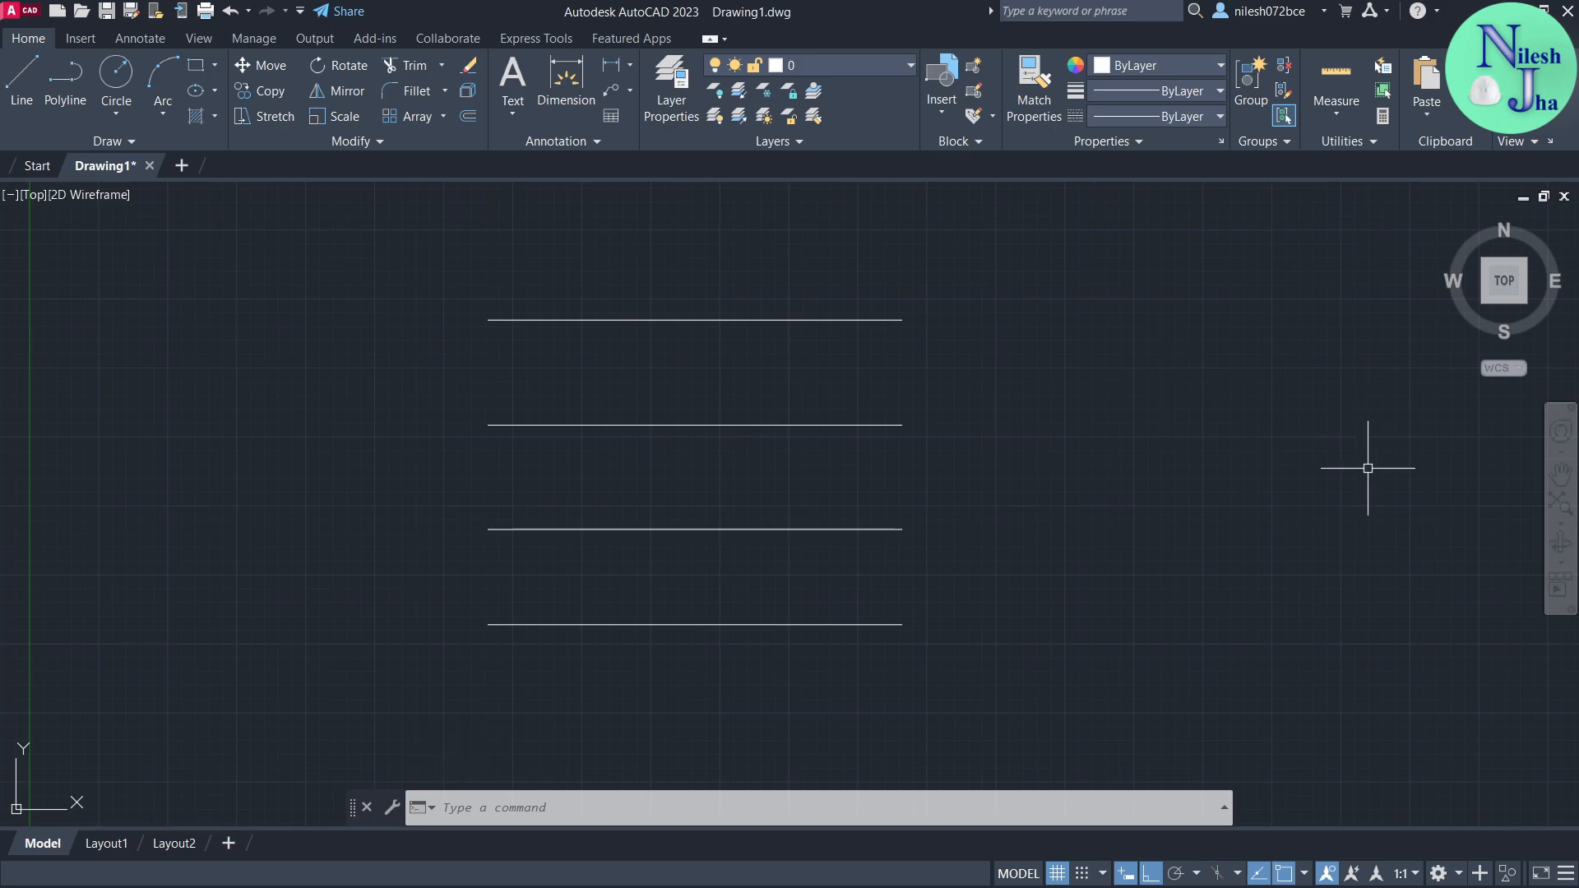
- Add the LineWeight toggle to the status bar and turn on lineweight display, switching it off and on to compare
click(1565, 873)
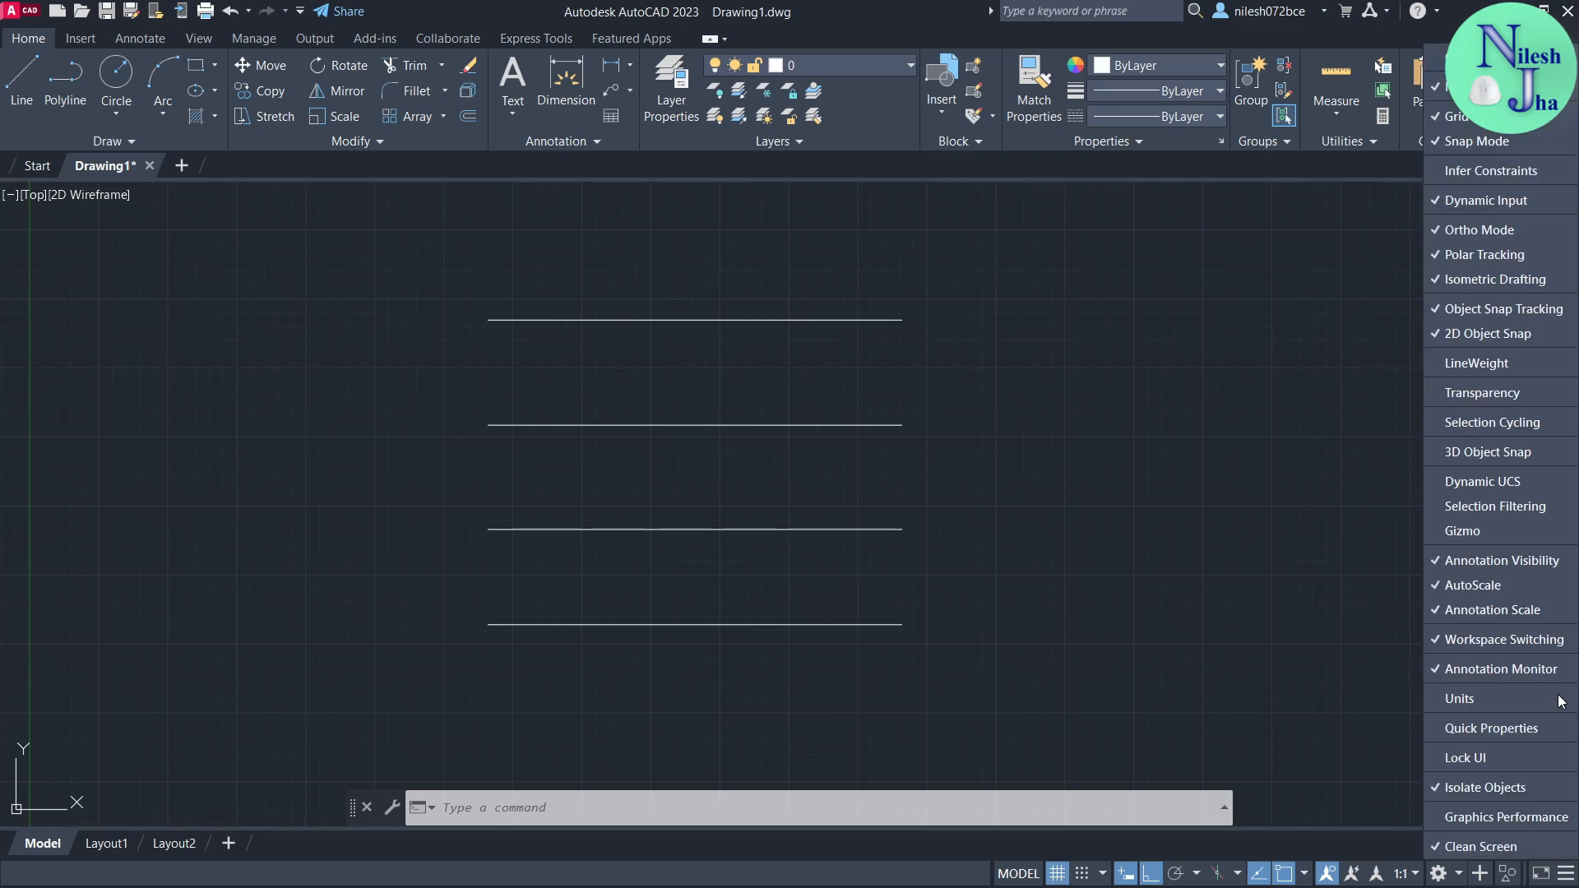
click(1462, 367)
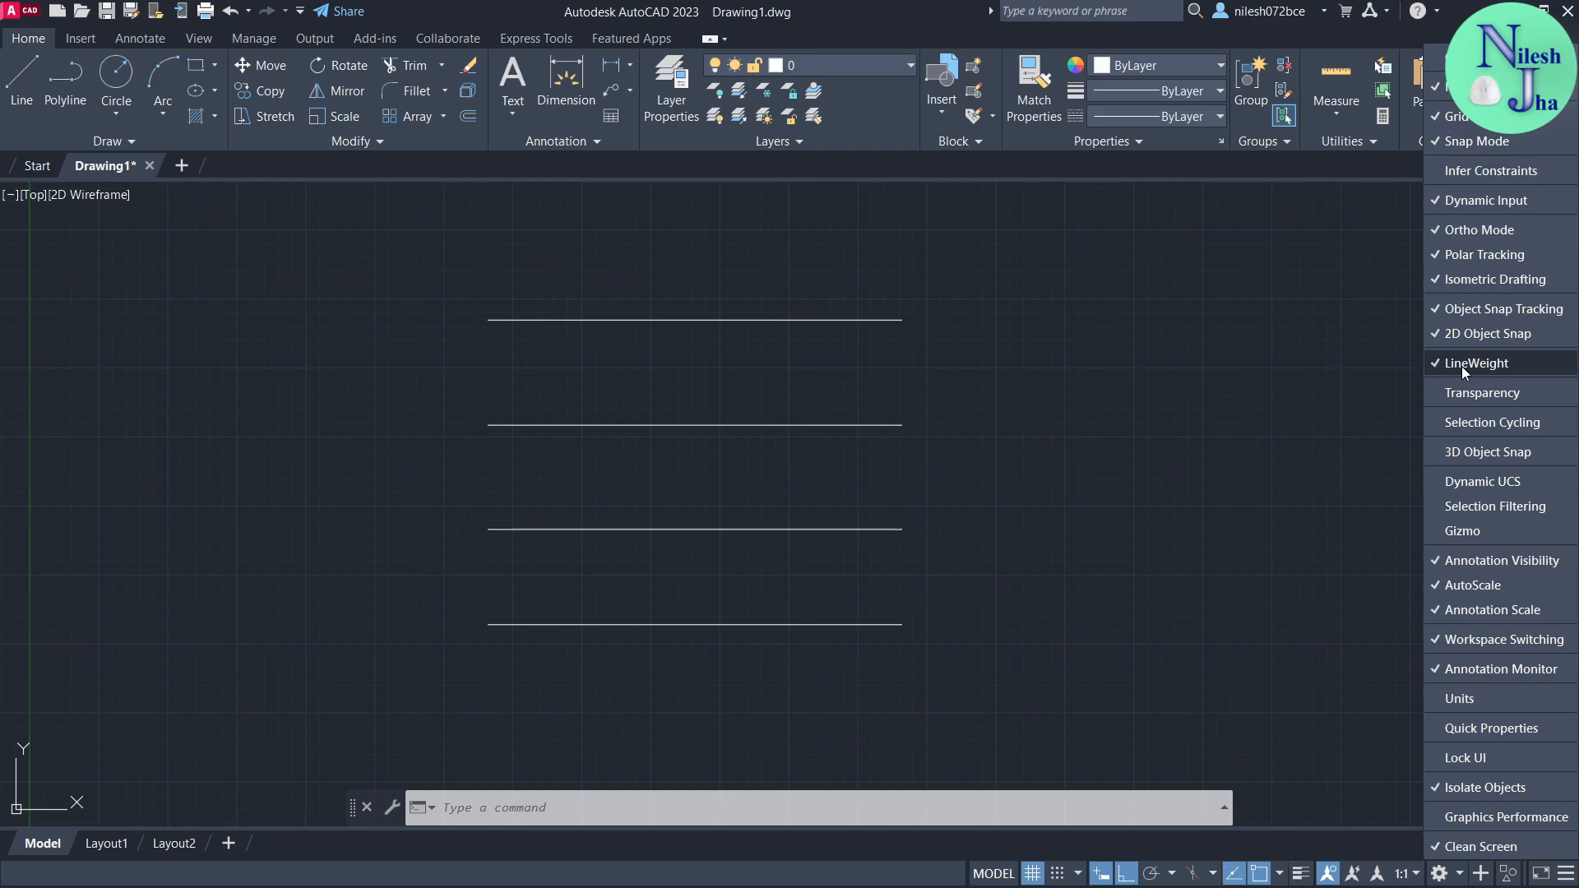
click(1298, 875)
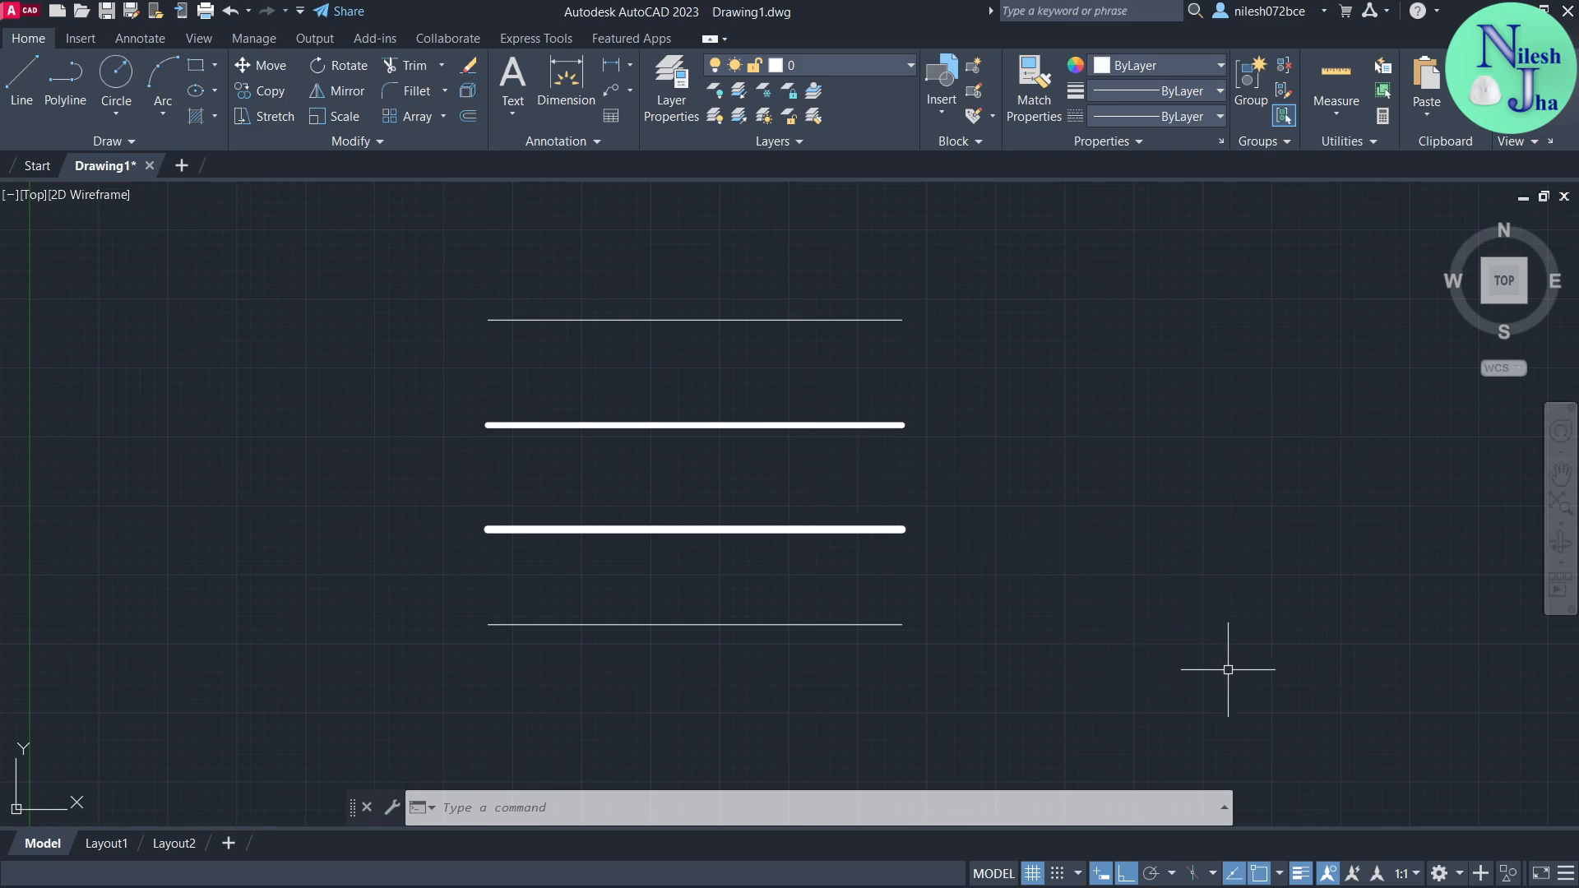
click(1300, 874)
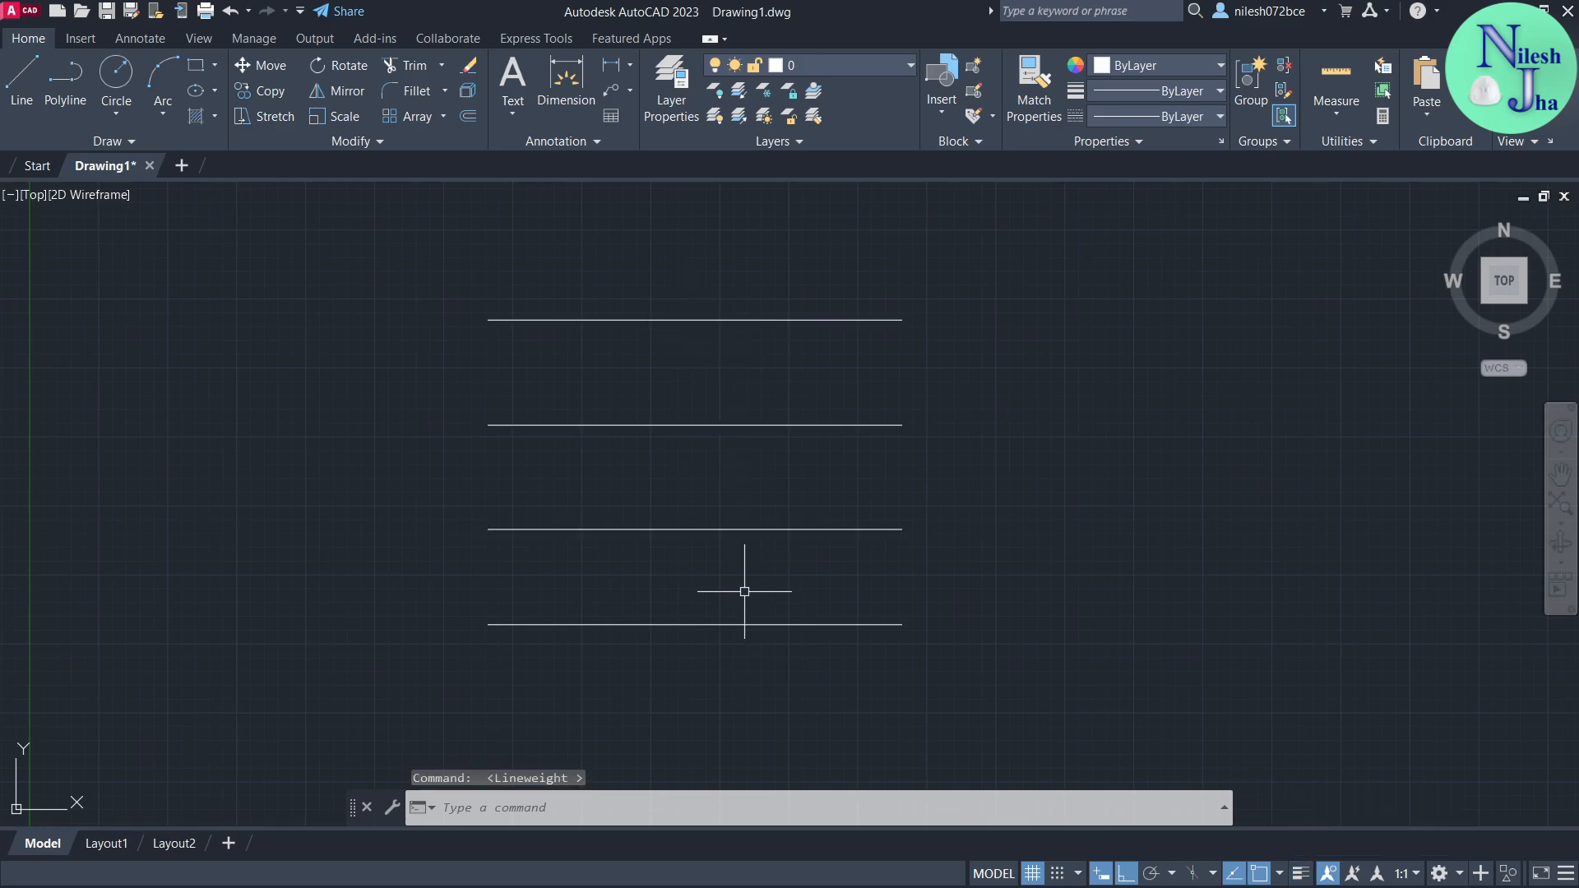
click(1300, 874)
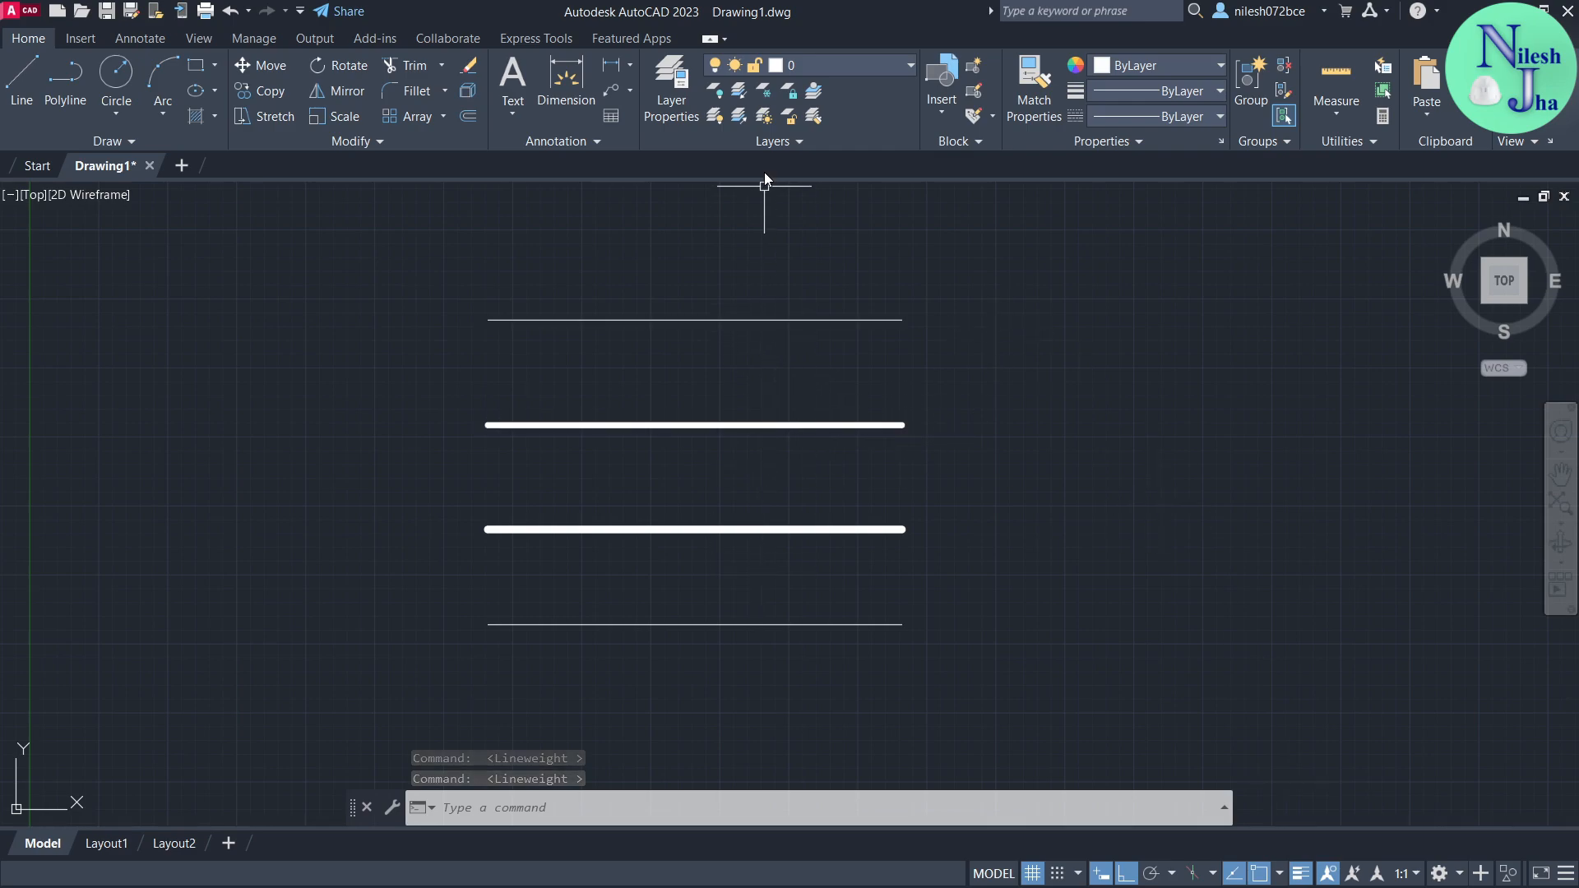
- Change the colour of the topmost horizontal line to orange 242,103,34 and deselect it
click(693, 320)
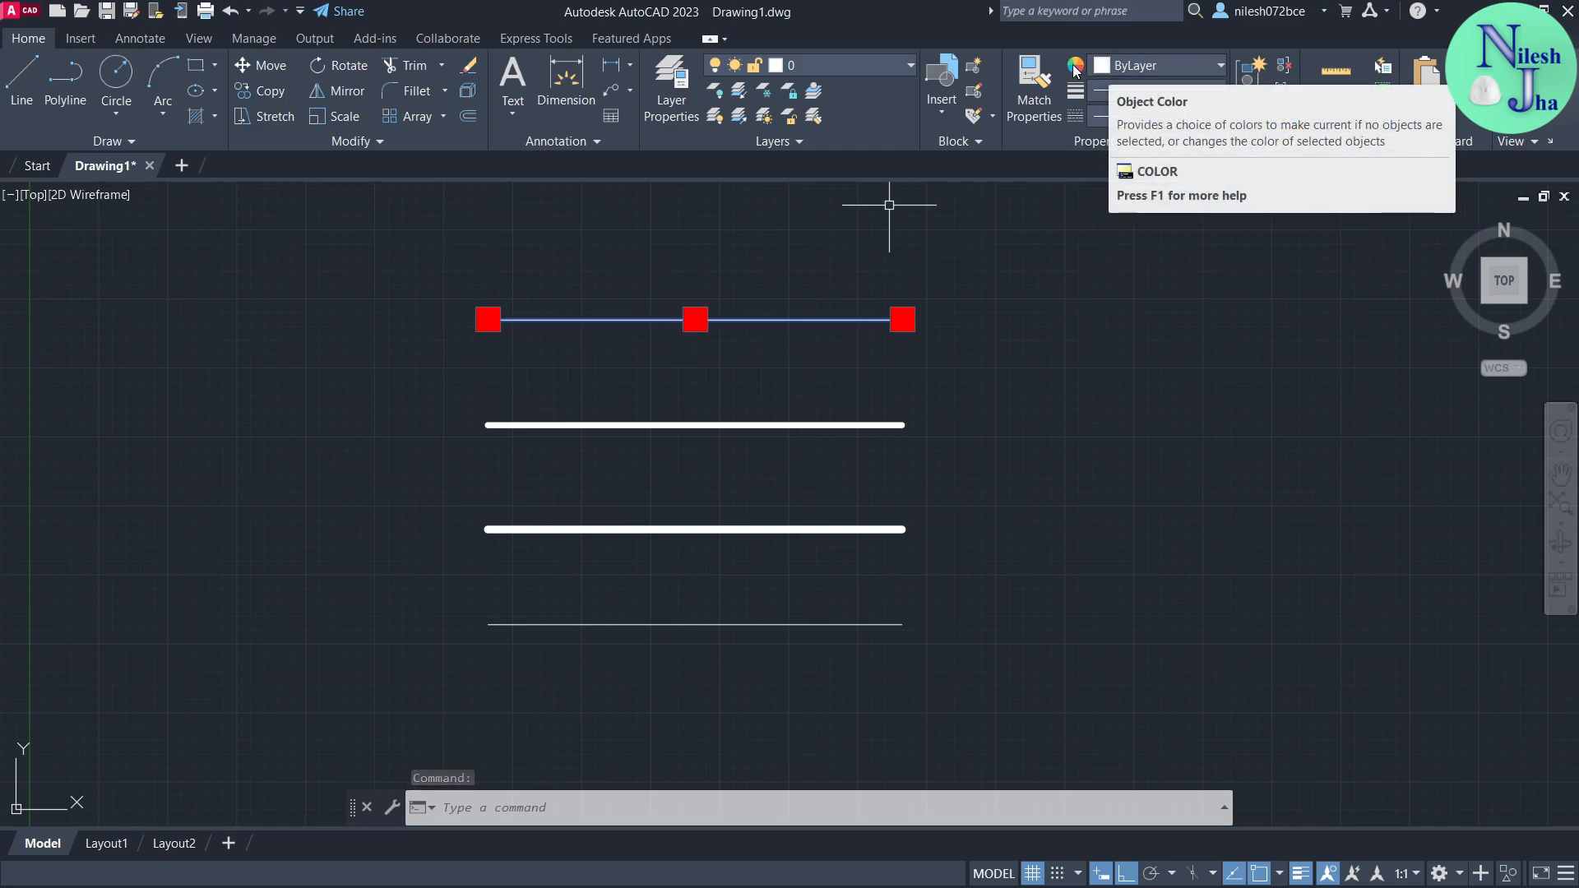
click(1149, 67)
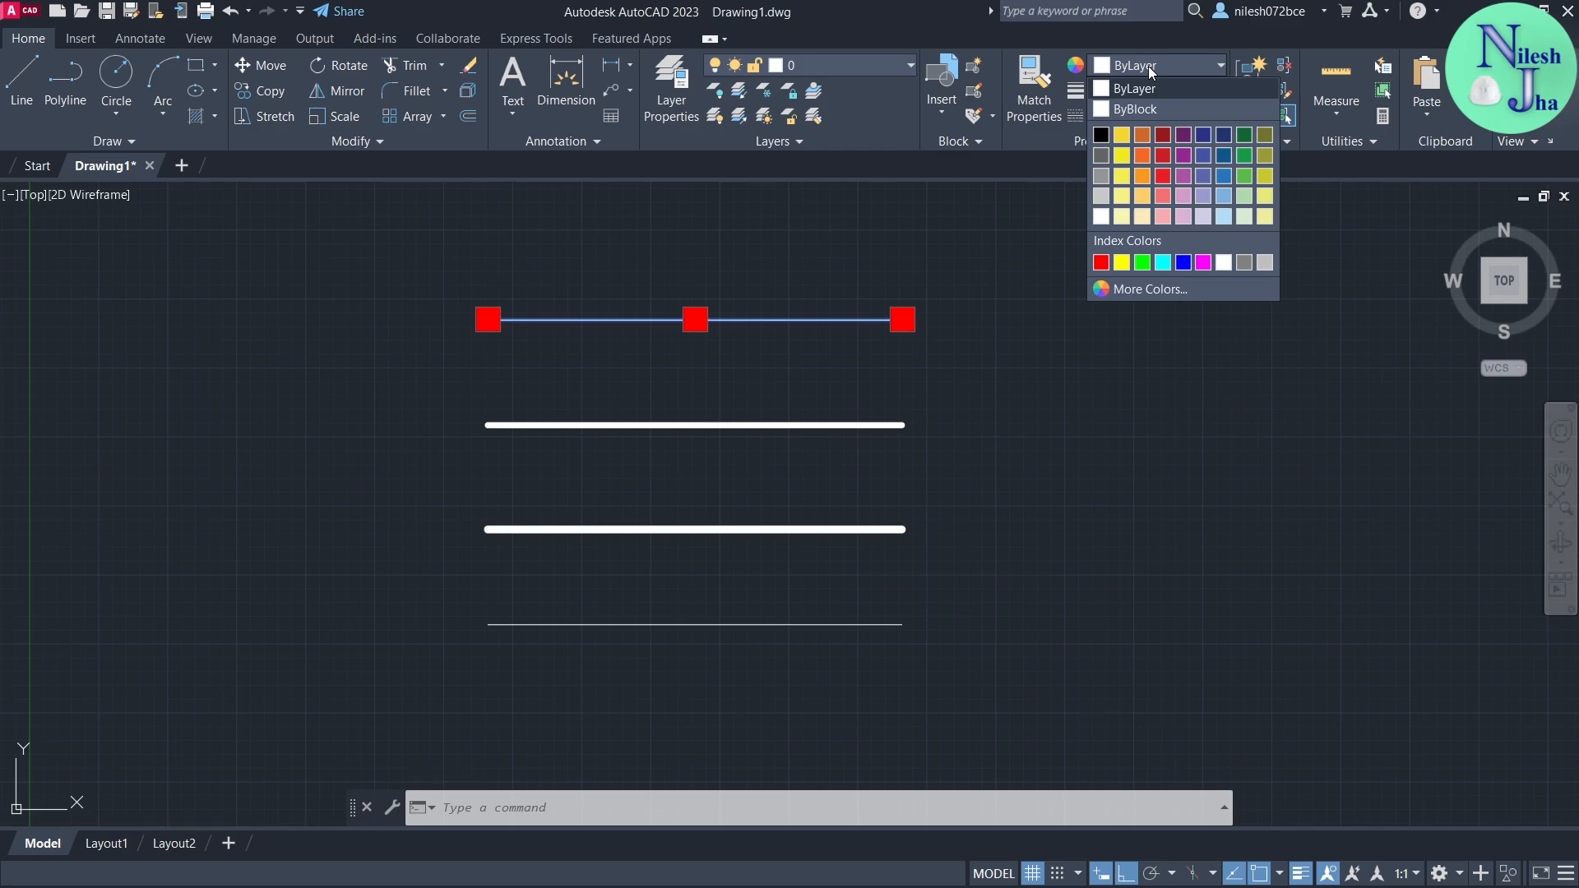
click(1144, 156)
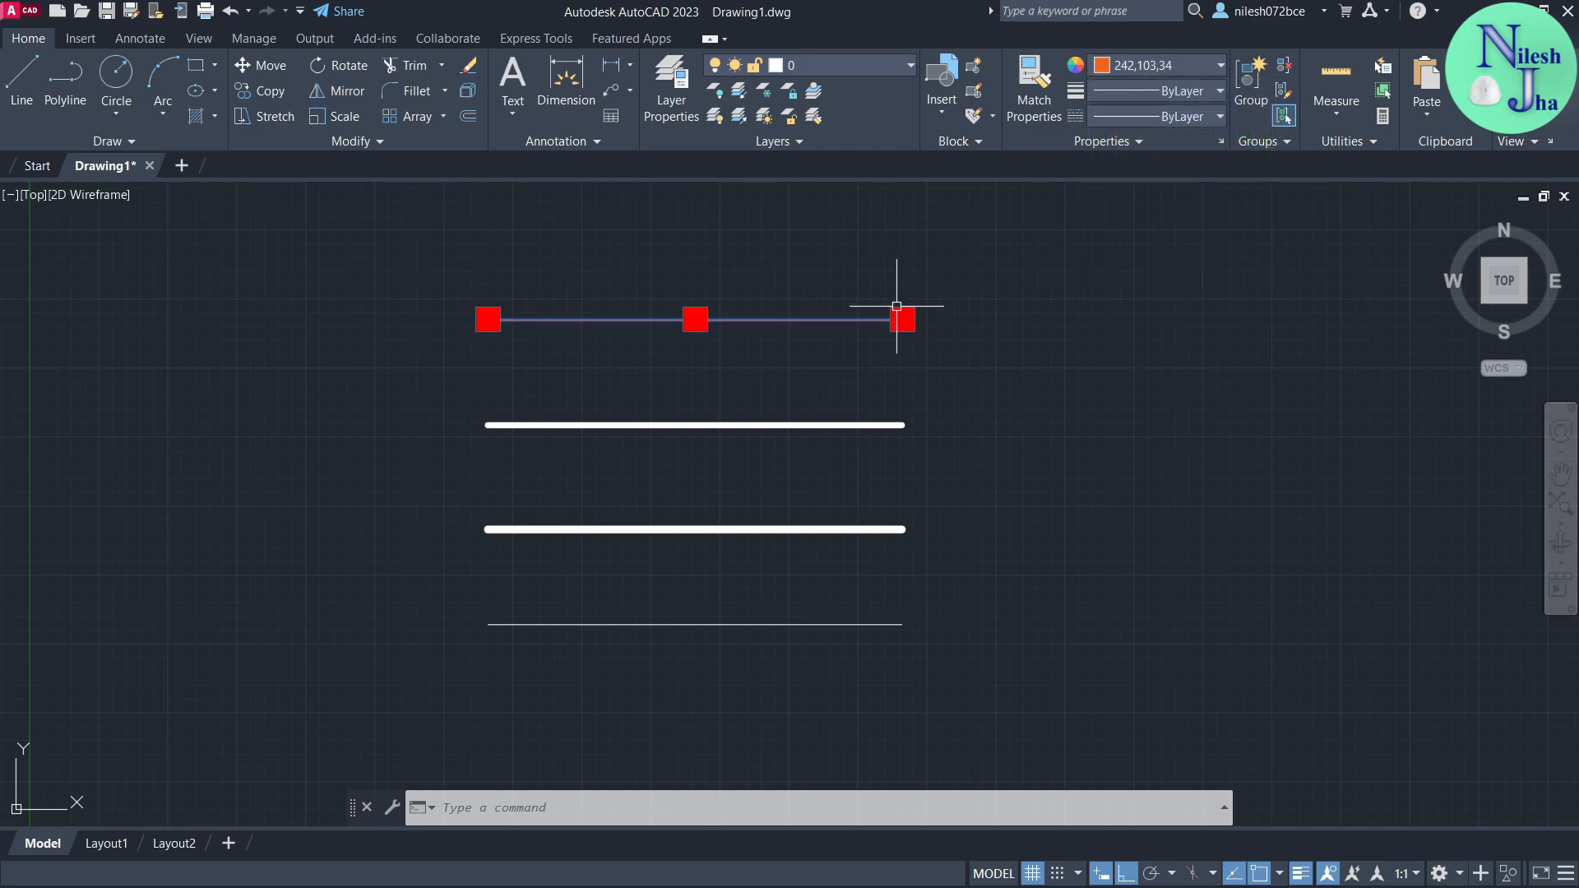
key(Escape)
- Change the colour of the second horizontal line from the top to yellow 200,201,45 and deselect it
click(829, 425)
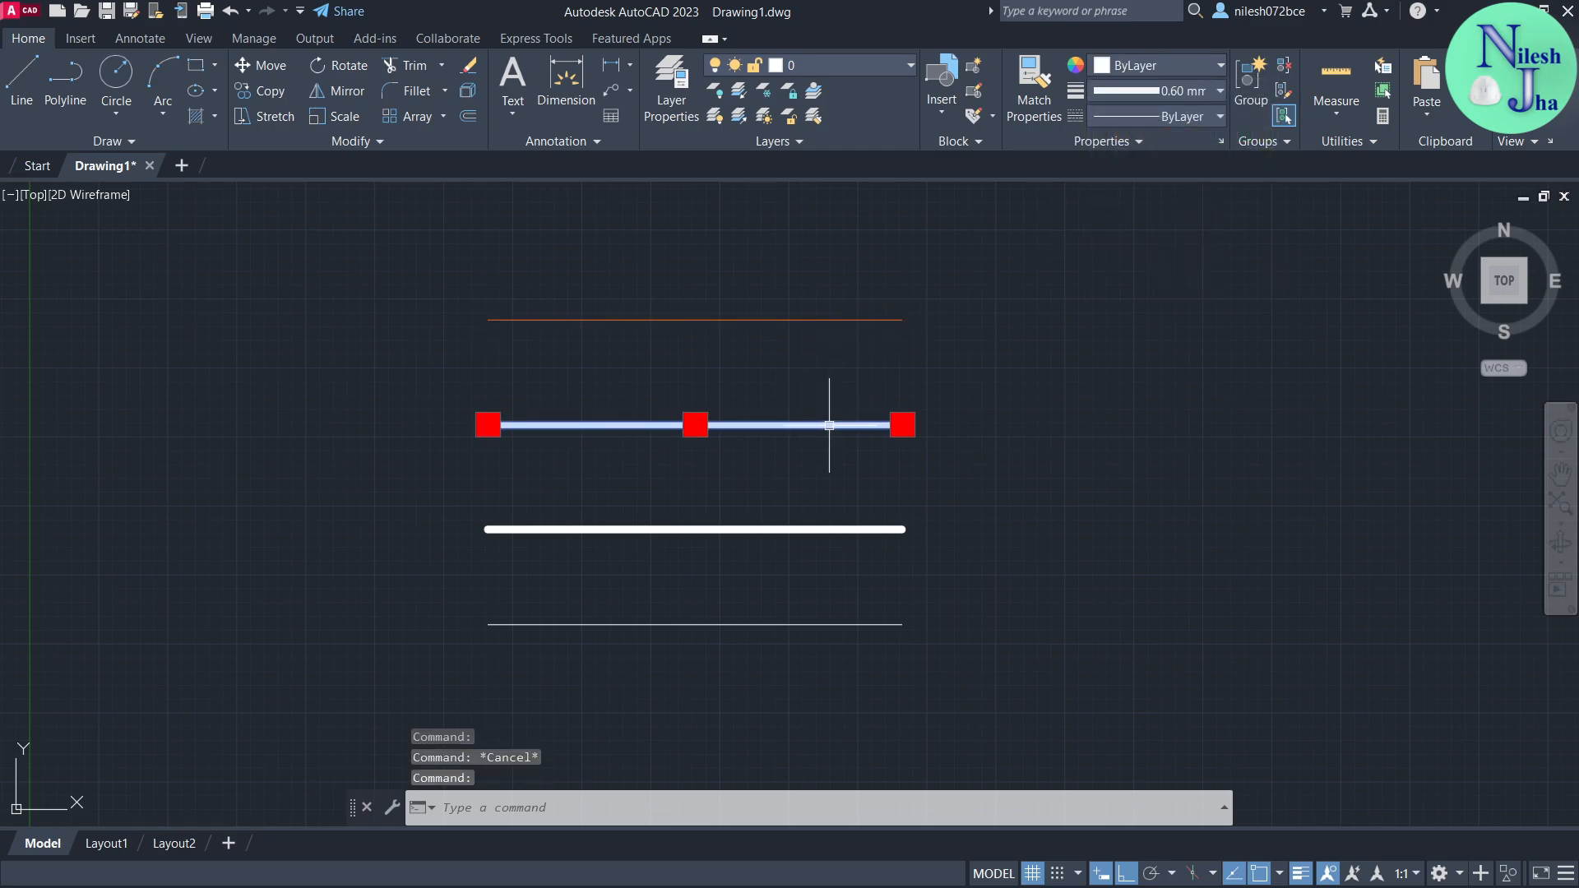
click(1150, 64)
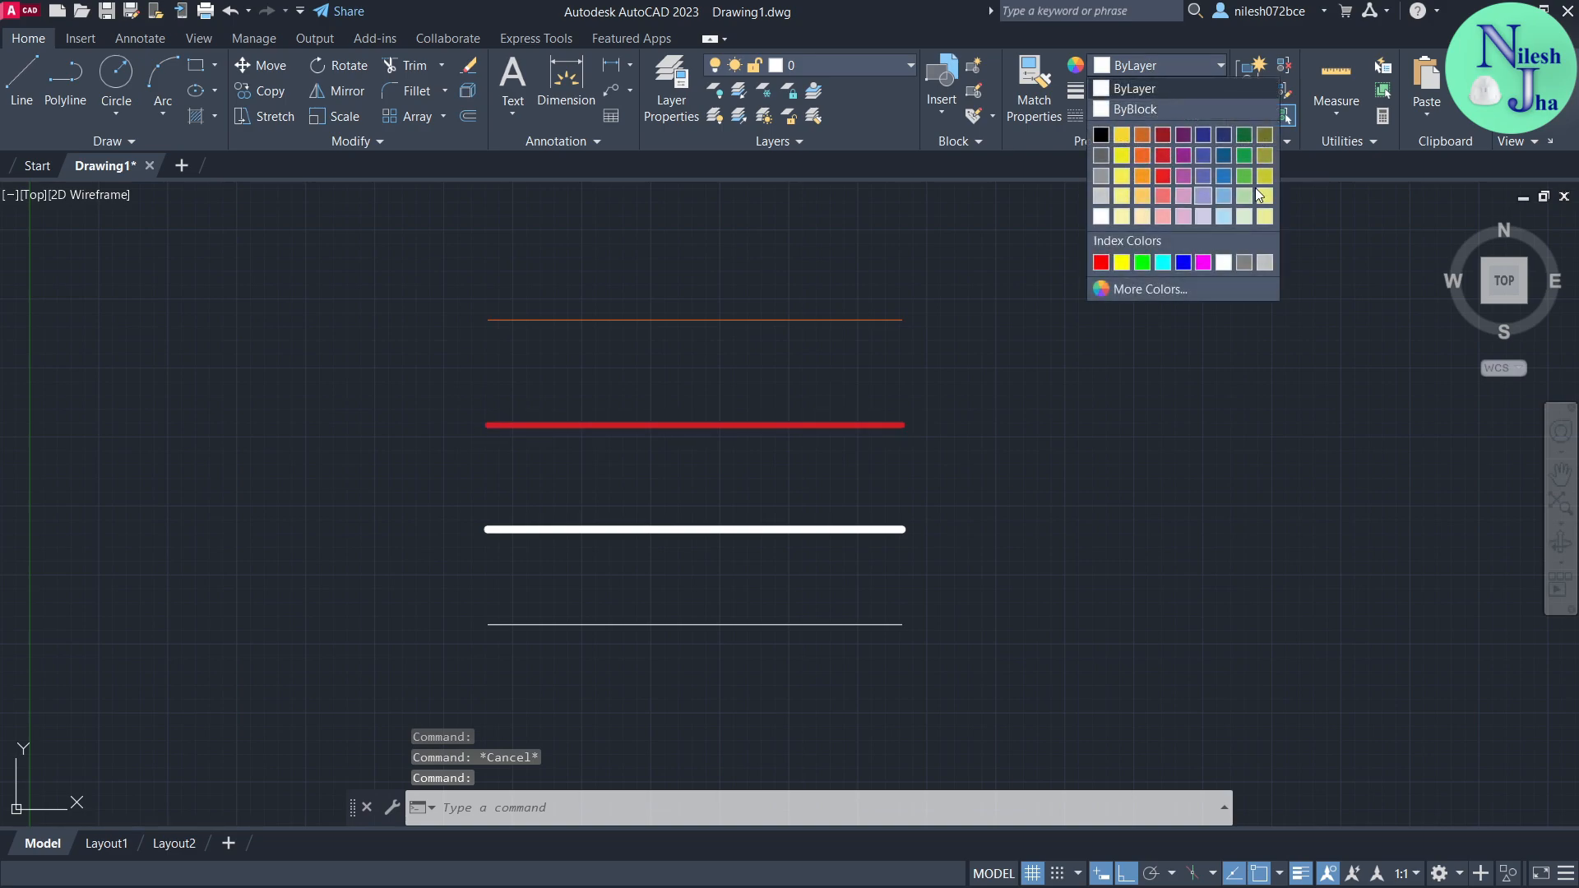
click(1265, 177)
key(Escape)
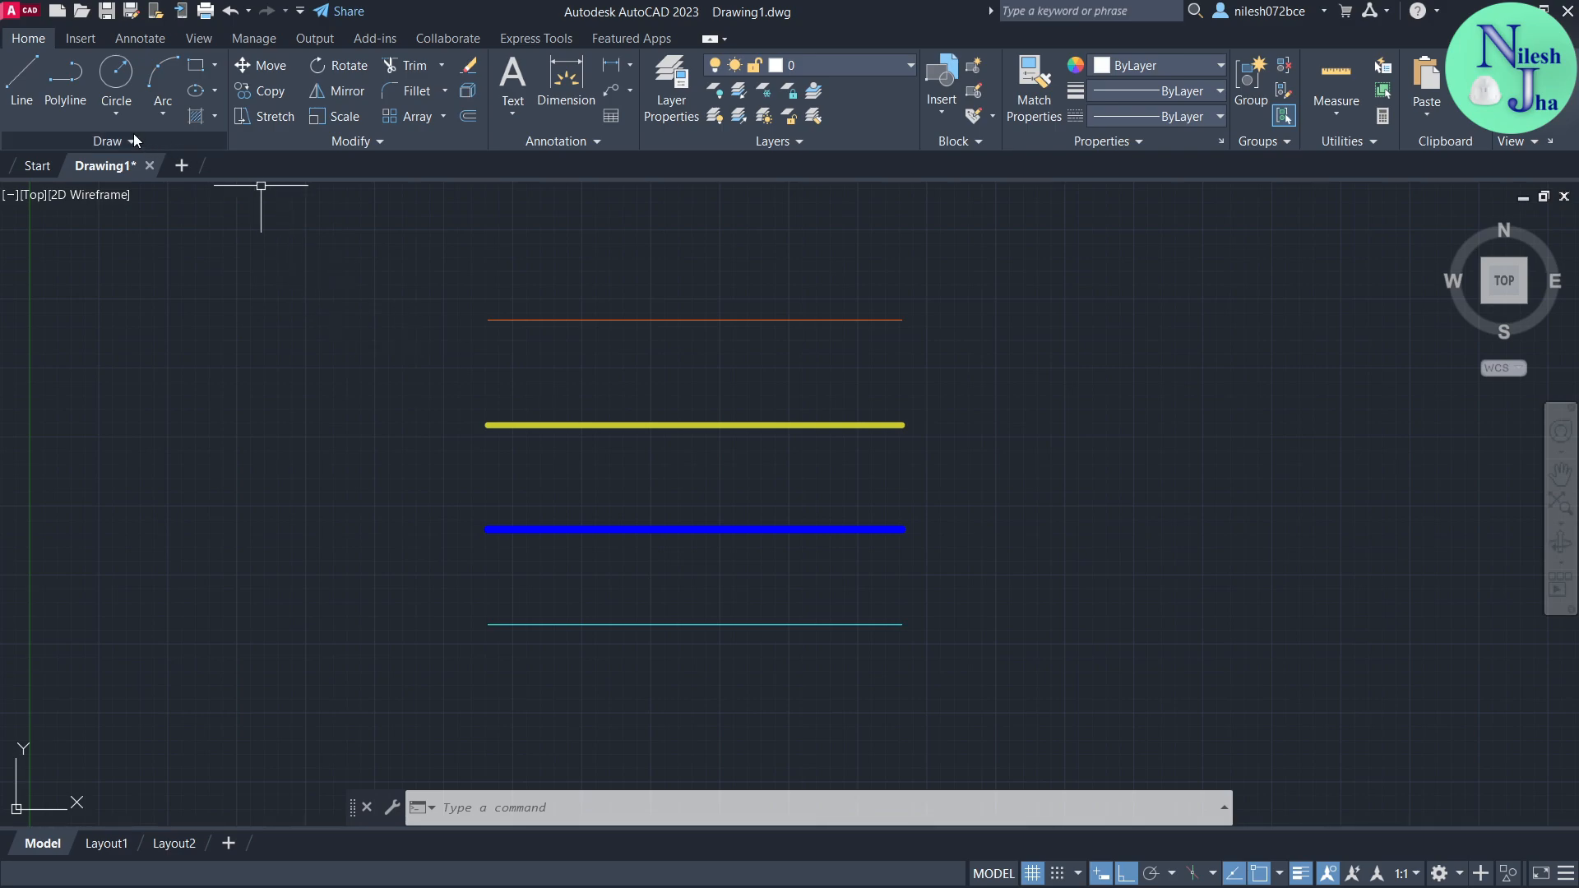
- Draw three parallel vertical lines, each about 13 units long with aligned endpoints, to the left of the horizontal lines
click(25, 88)
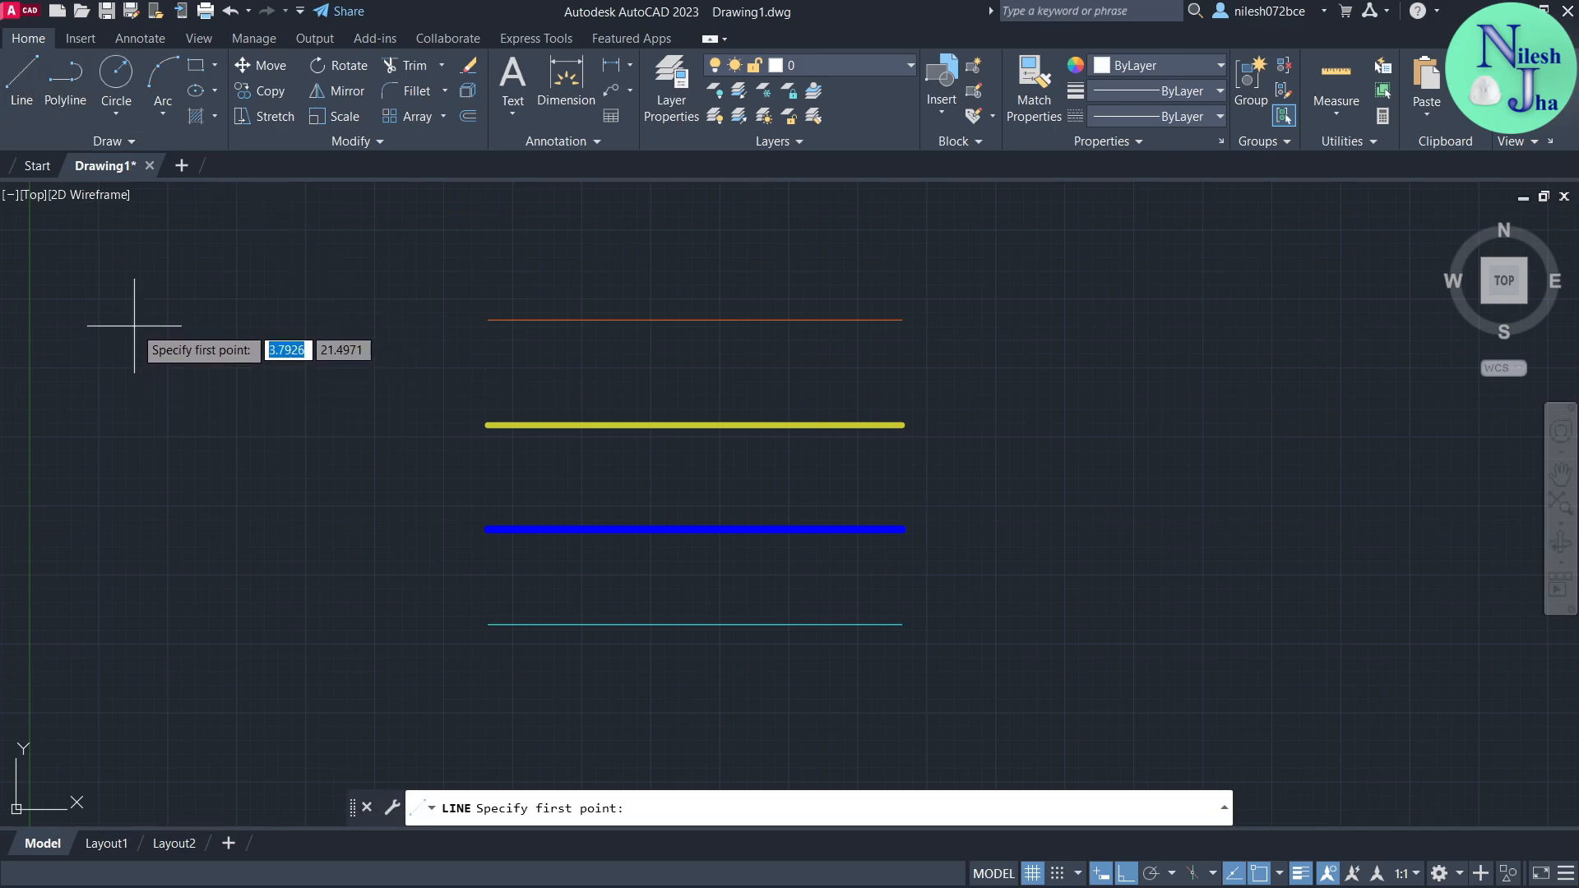
click(132, 325)
key(Return)
key(Return)
click(201, 324)
click(201, 680)
key(Return)
key(Return)
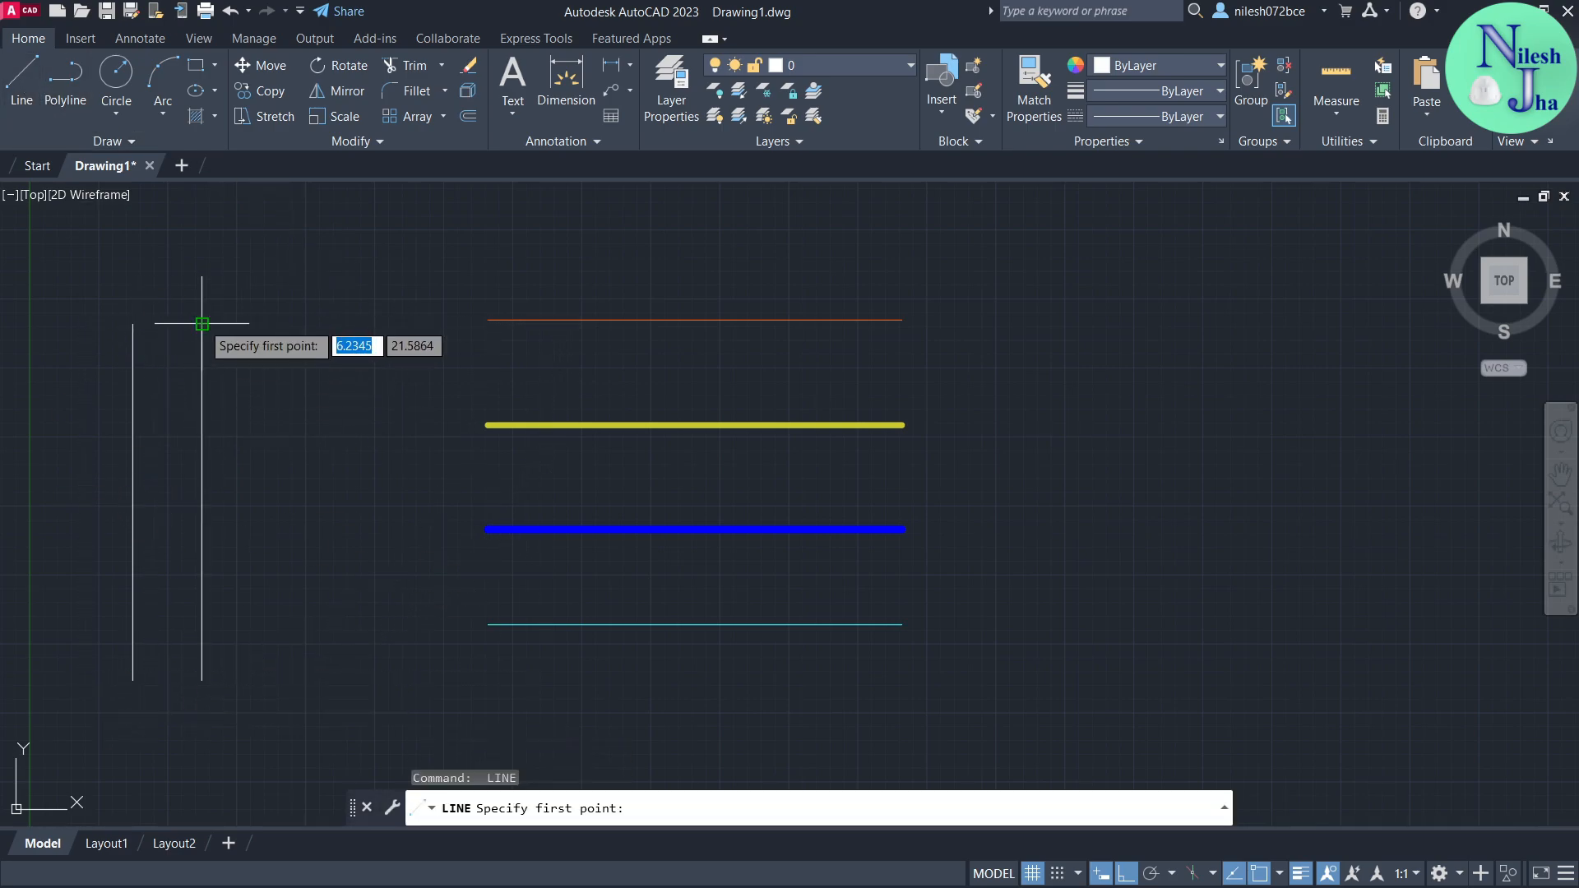
click(276, 324)
click(275, 680)
key(Return)
- Draw three vertical lines about 13 units long to the right of the horizontal lines, aligned with the left group's endpoints
key(Return)
click(1070, 324)
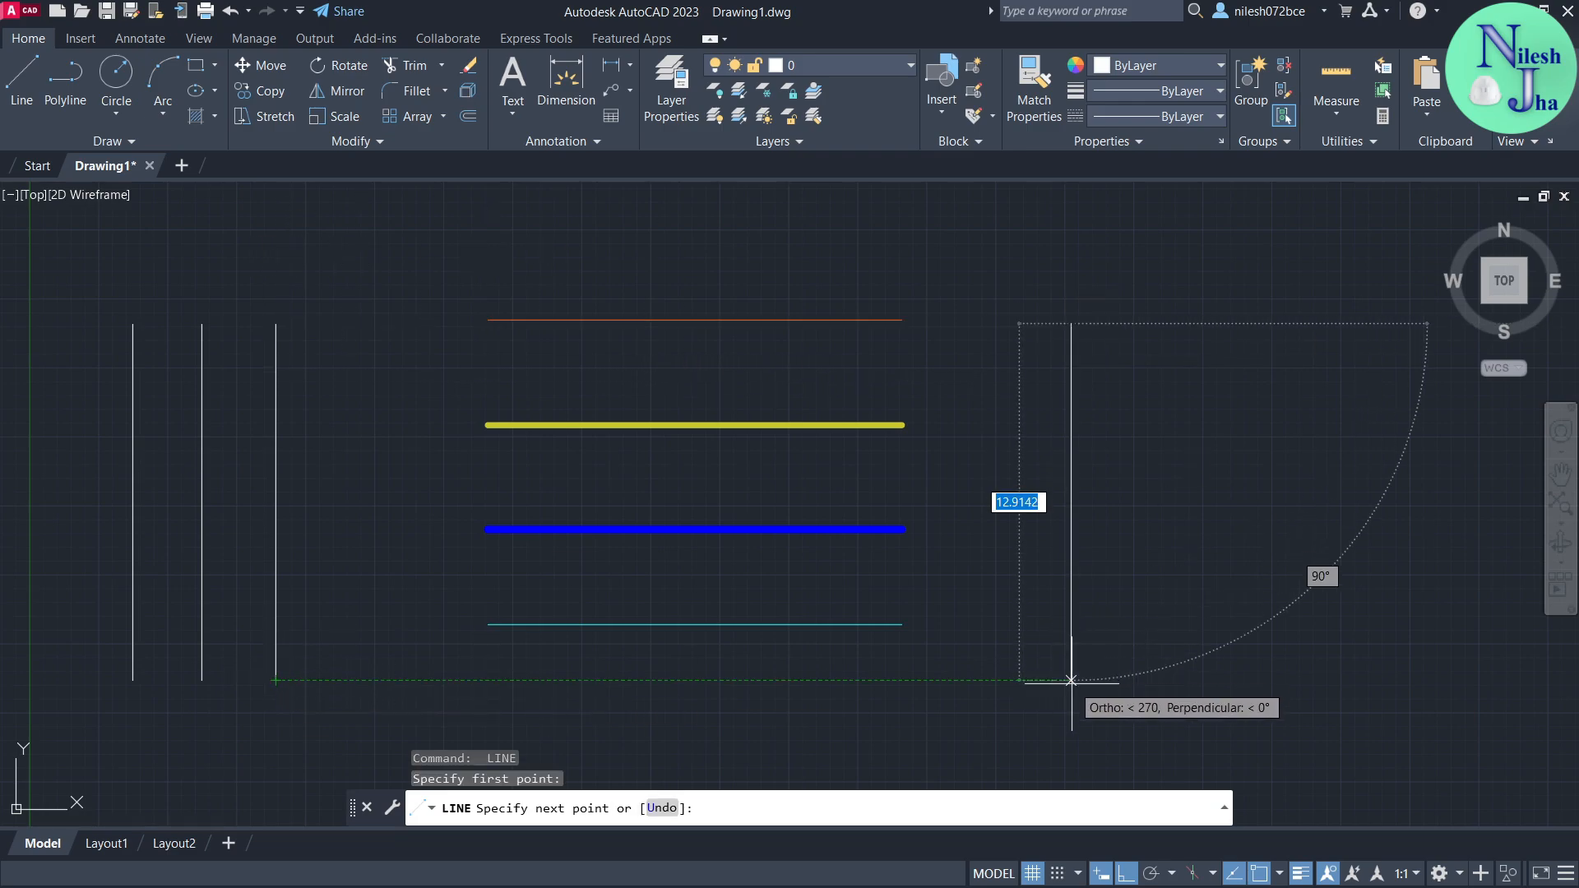
click(1070, 680)
key(Return)
key(Return)
click(1180, 324)
click(1180, 680)
key(Return)
key(Return)
click(1280, 324)
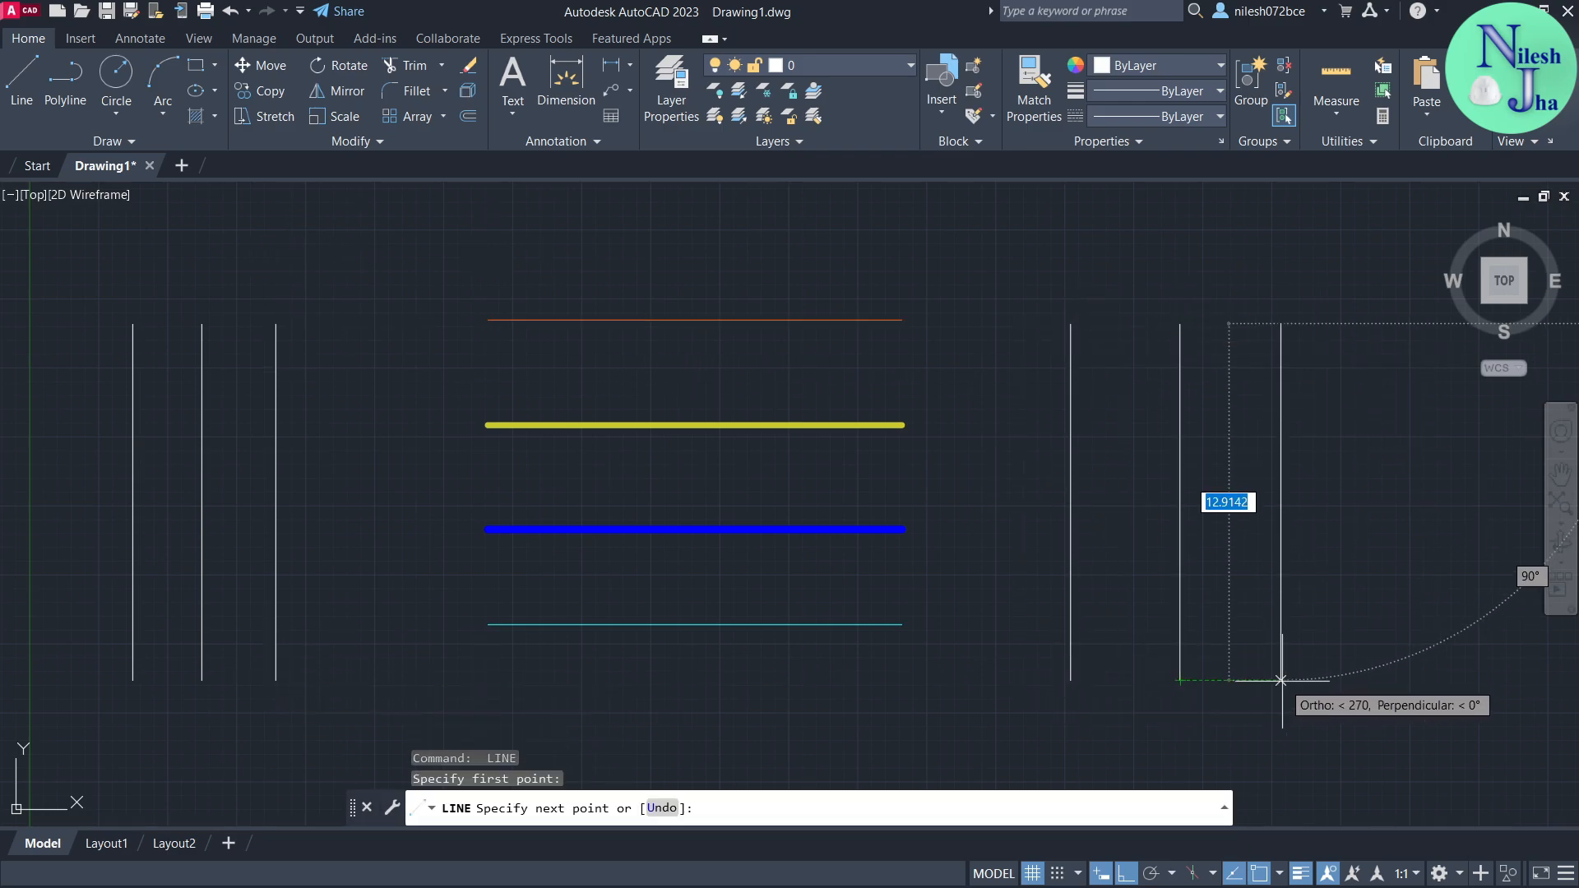
click(1279, 680)
key(Return)
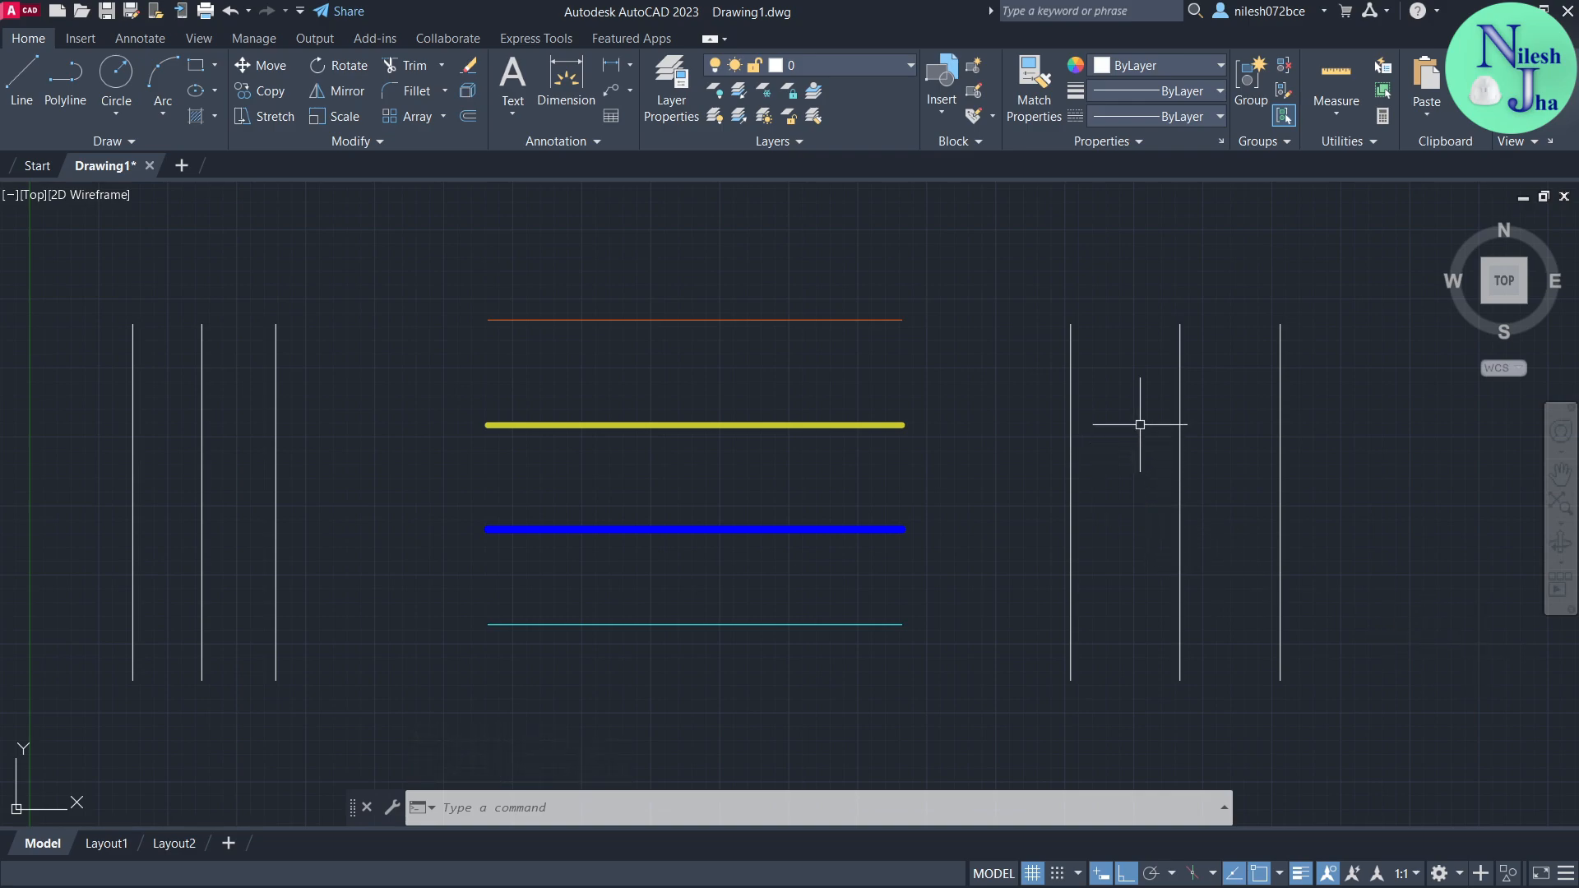
- Load the BATTING linetype from acad.lin into the drawing through the Linetype Manager
click(1069, 403)
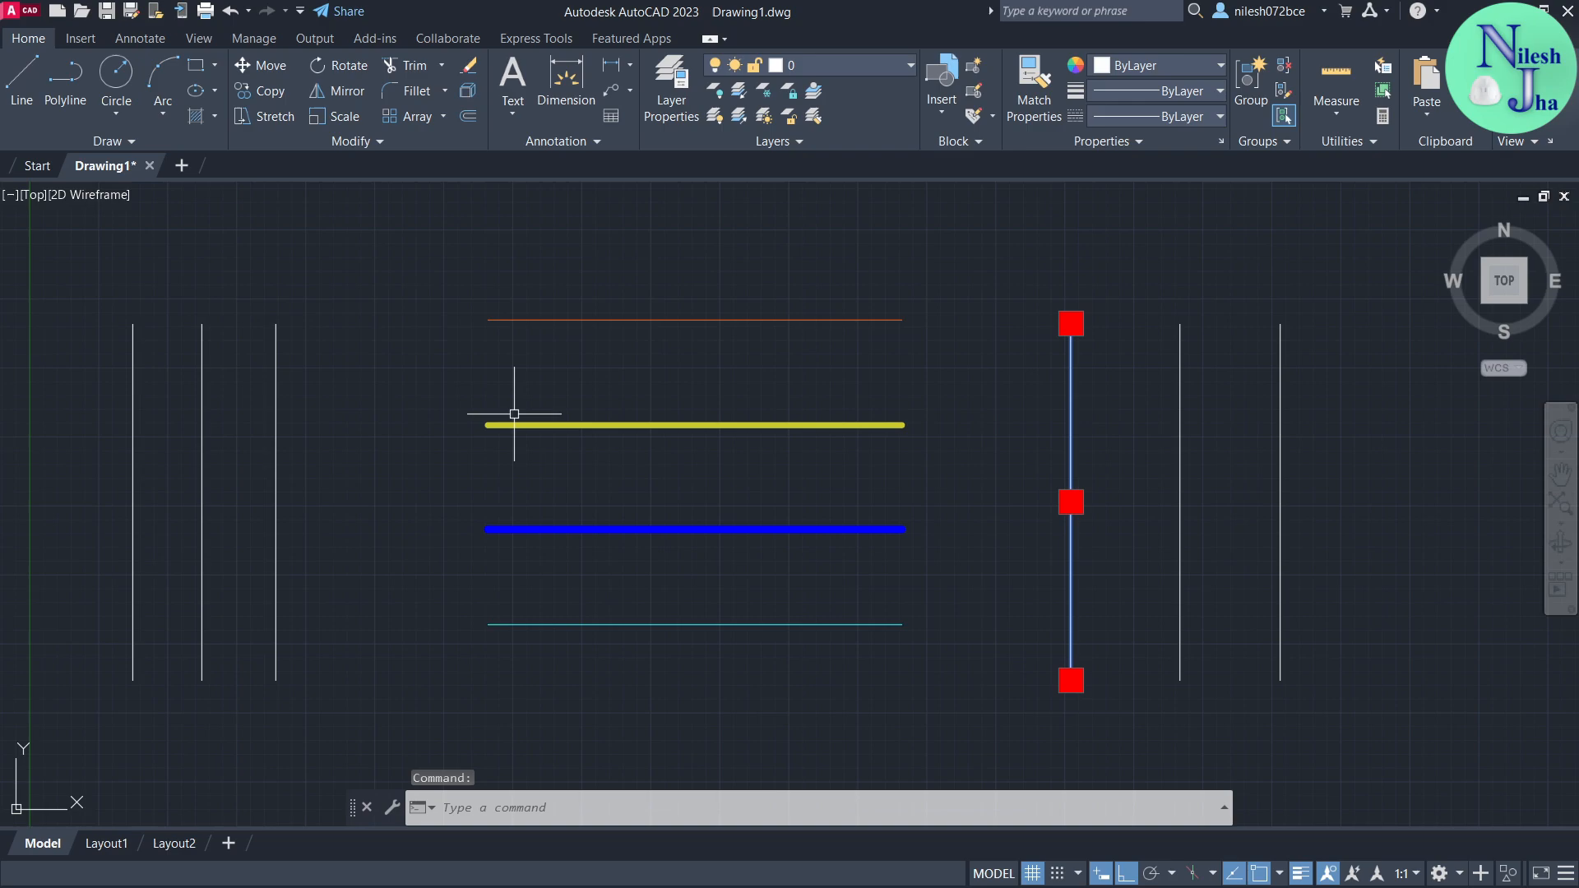
click(275, 451)
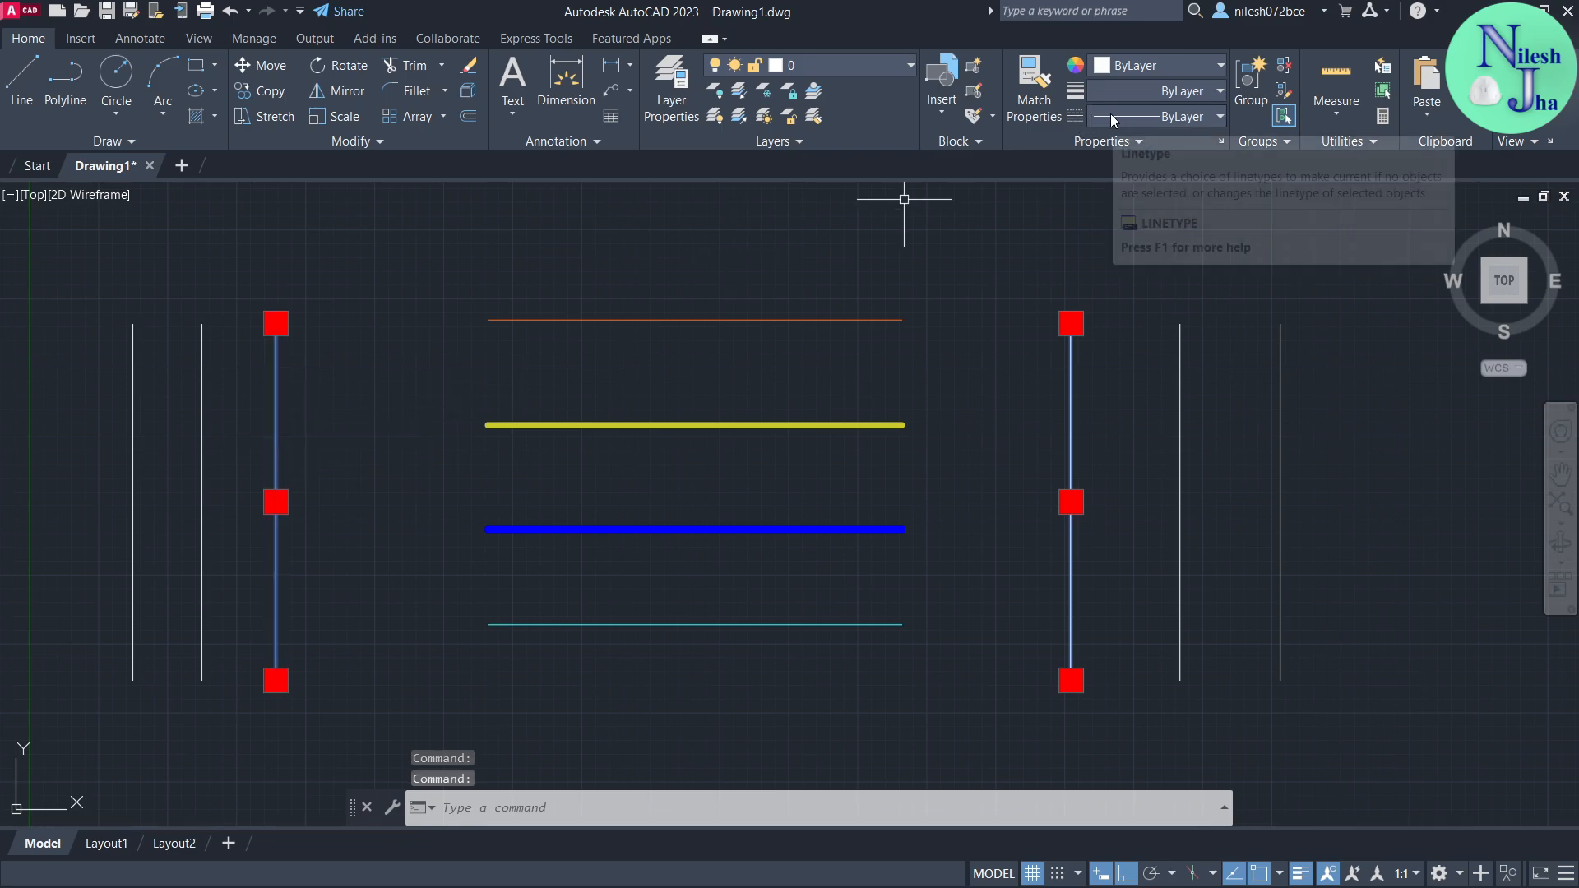
click(1171, 116)
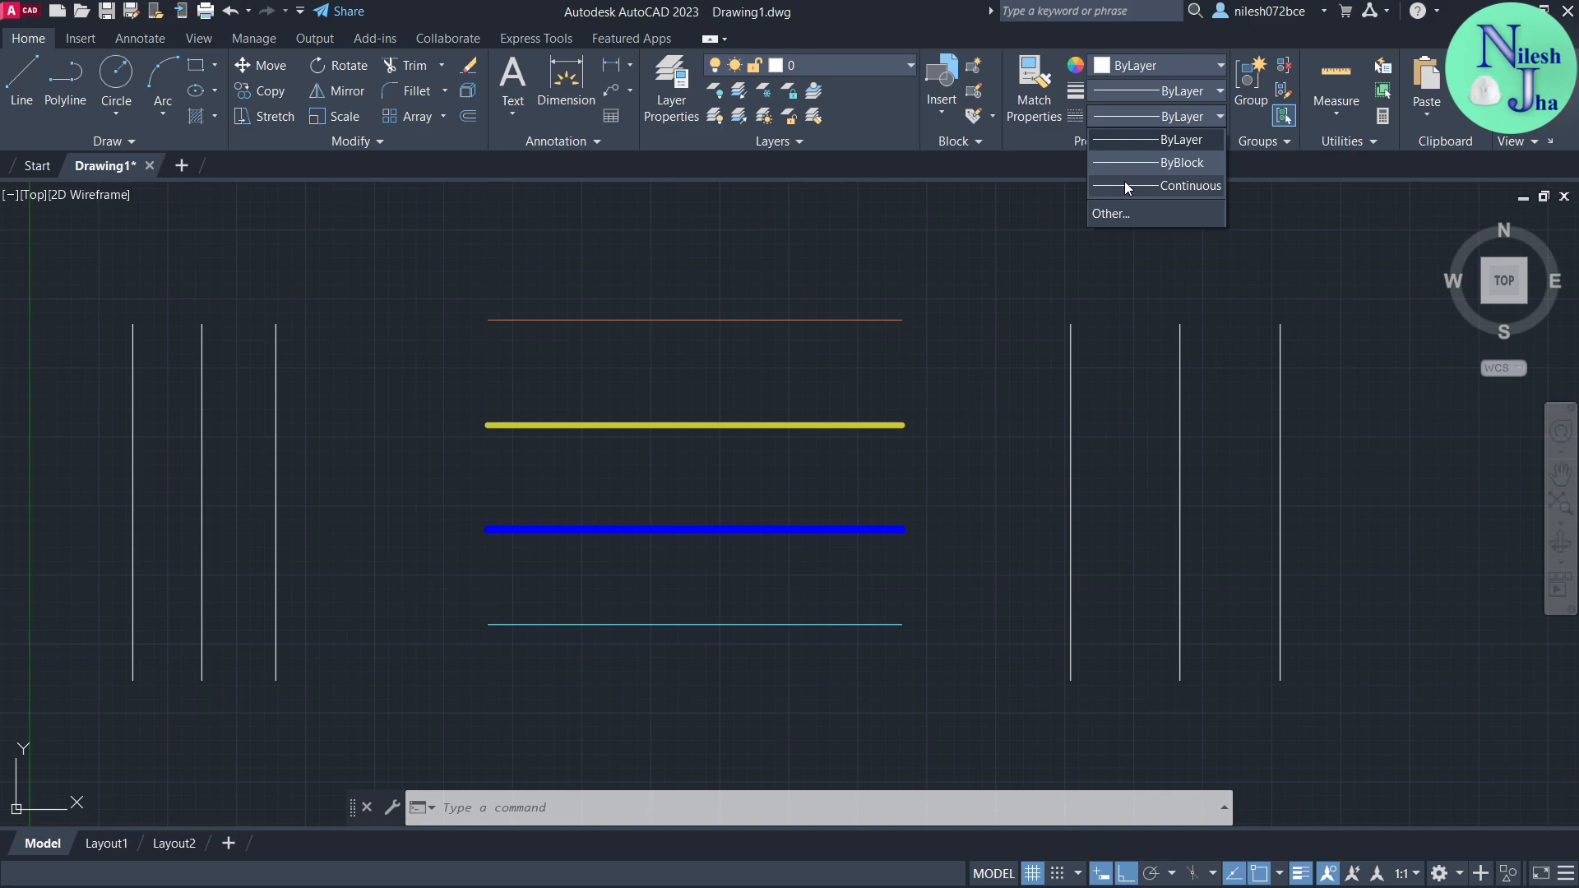
click(1115, 214)
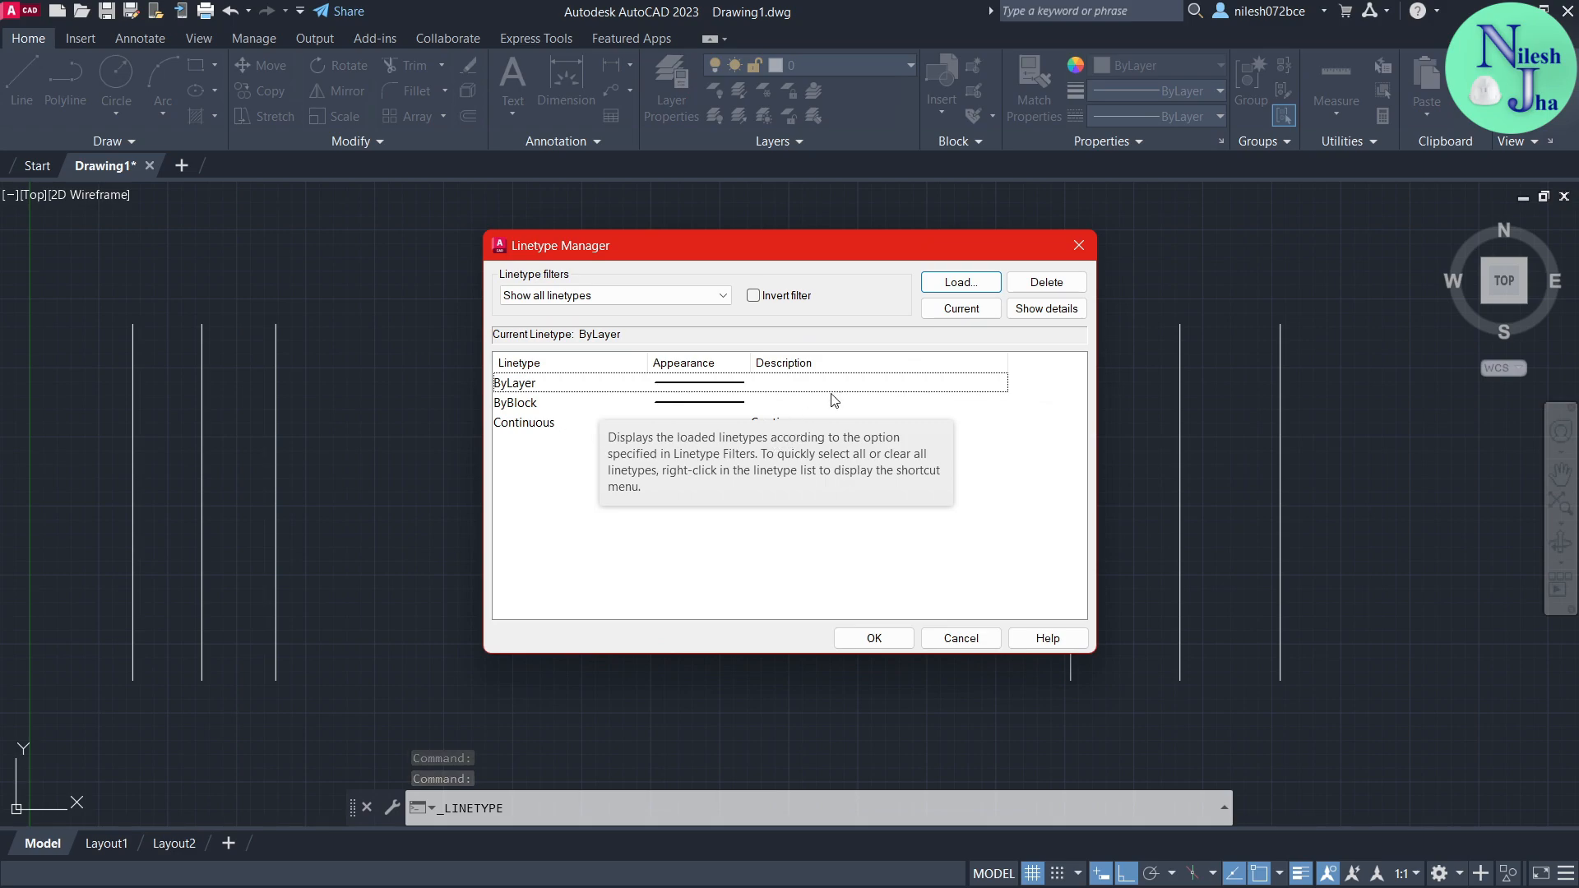
click(961, 282)
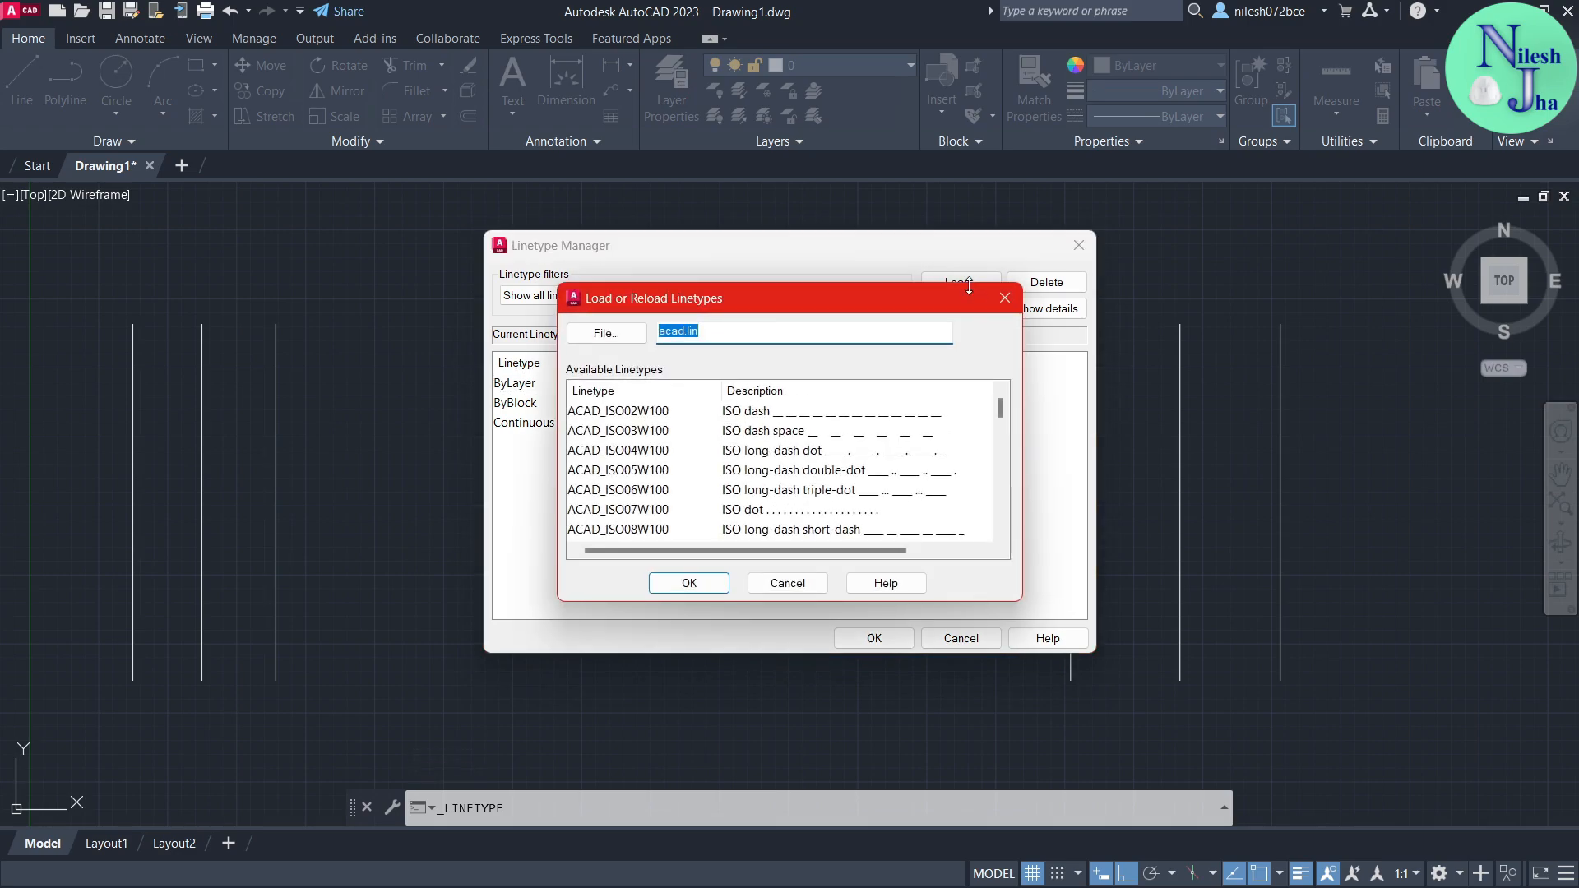
scroll(818, 474, down, 5)
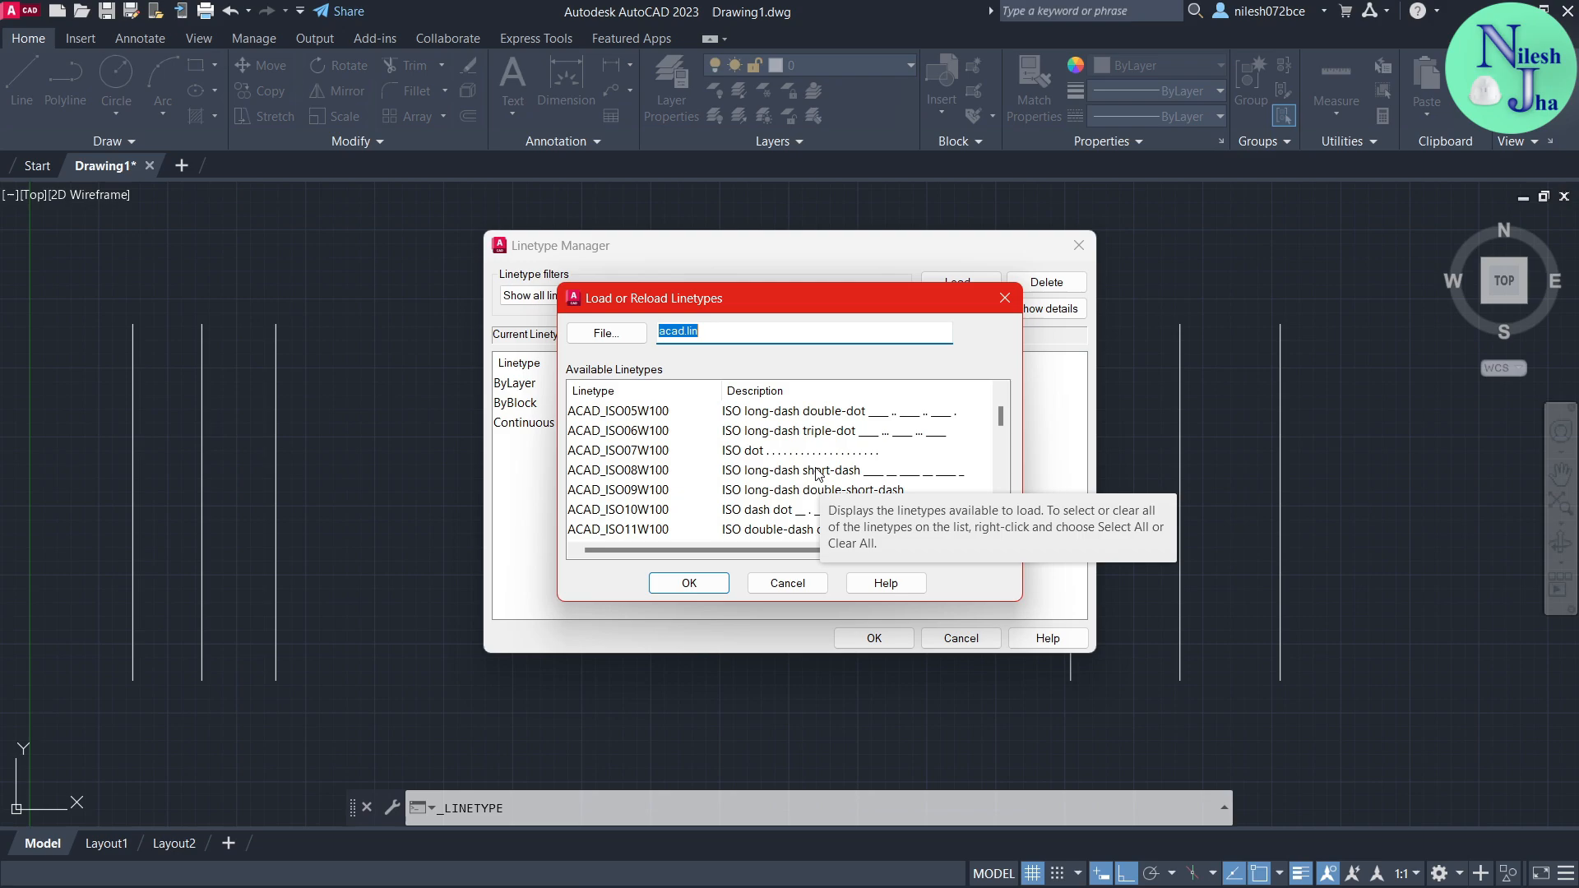
scroll(818, 474, up, 1)
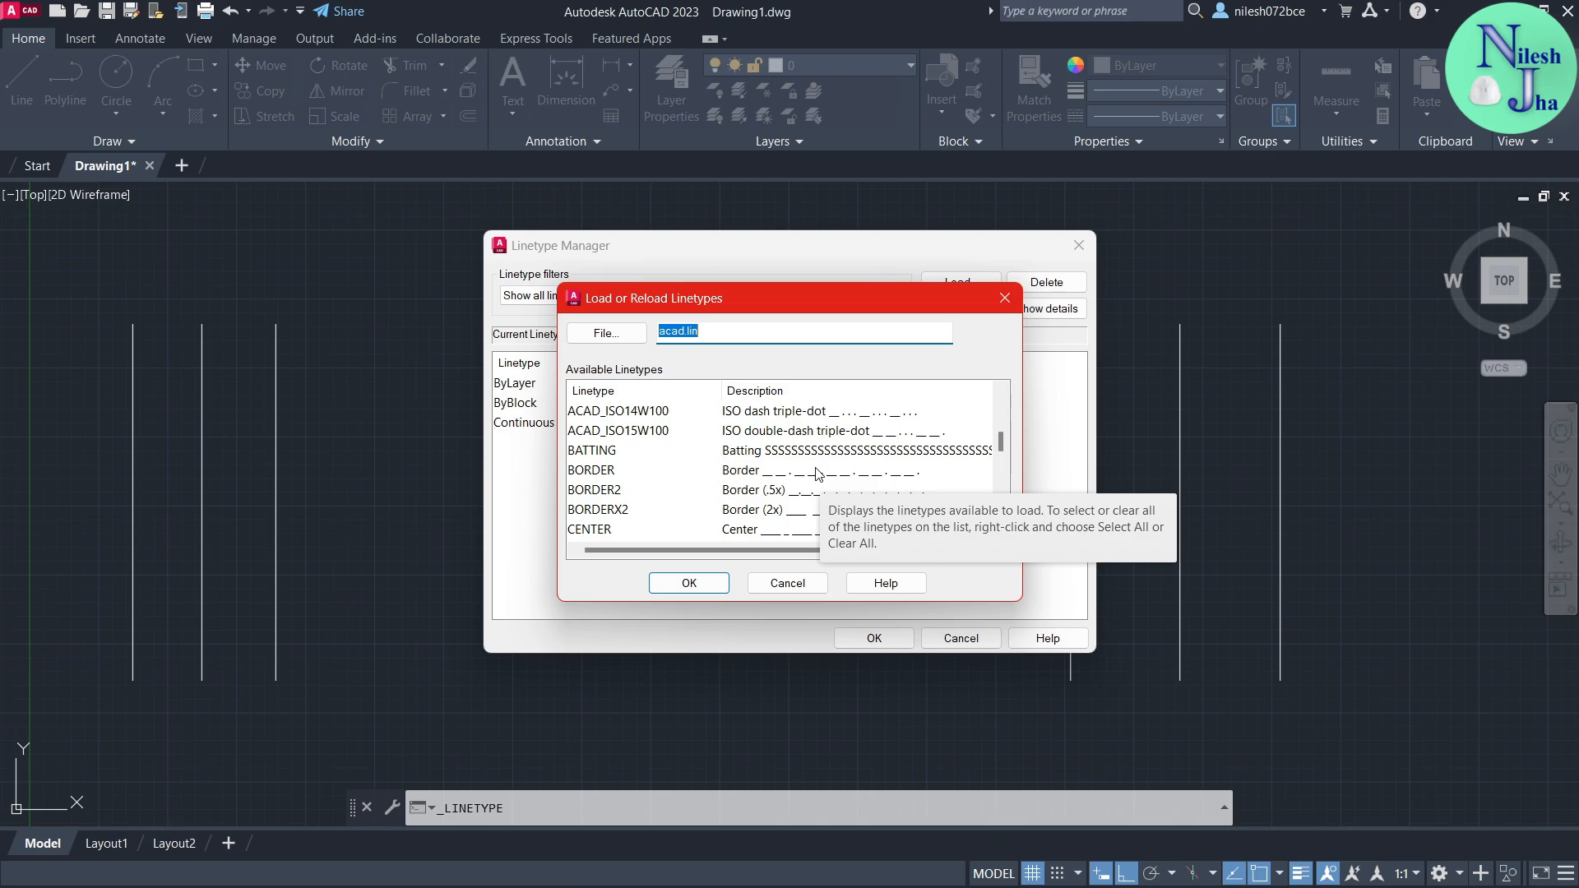
click(796, 455)
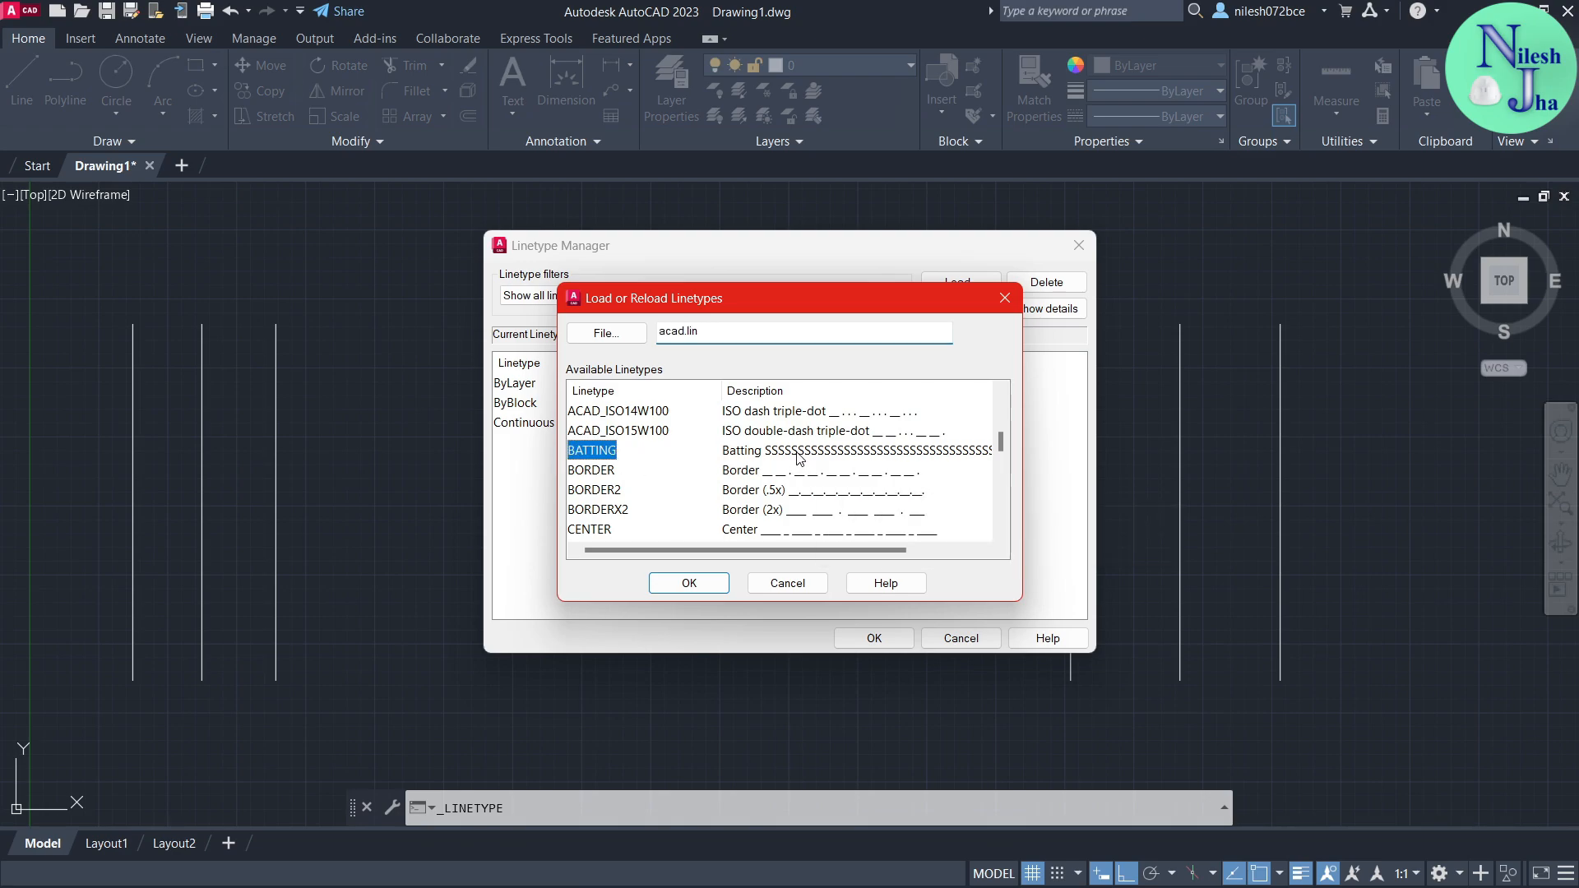
click(699, 584)
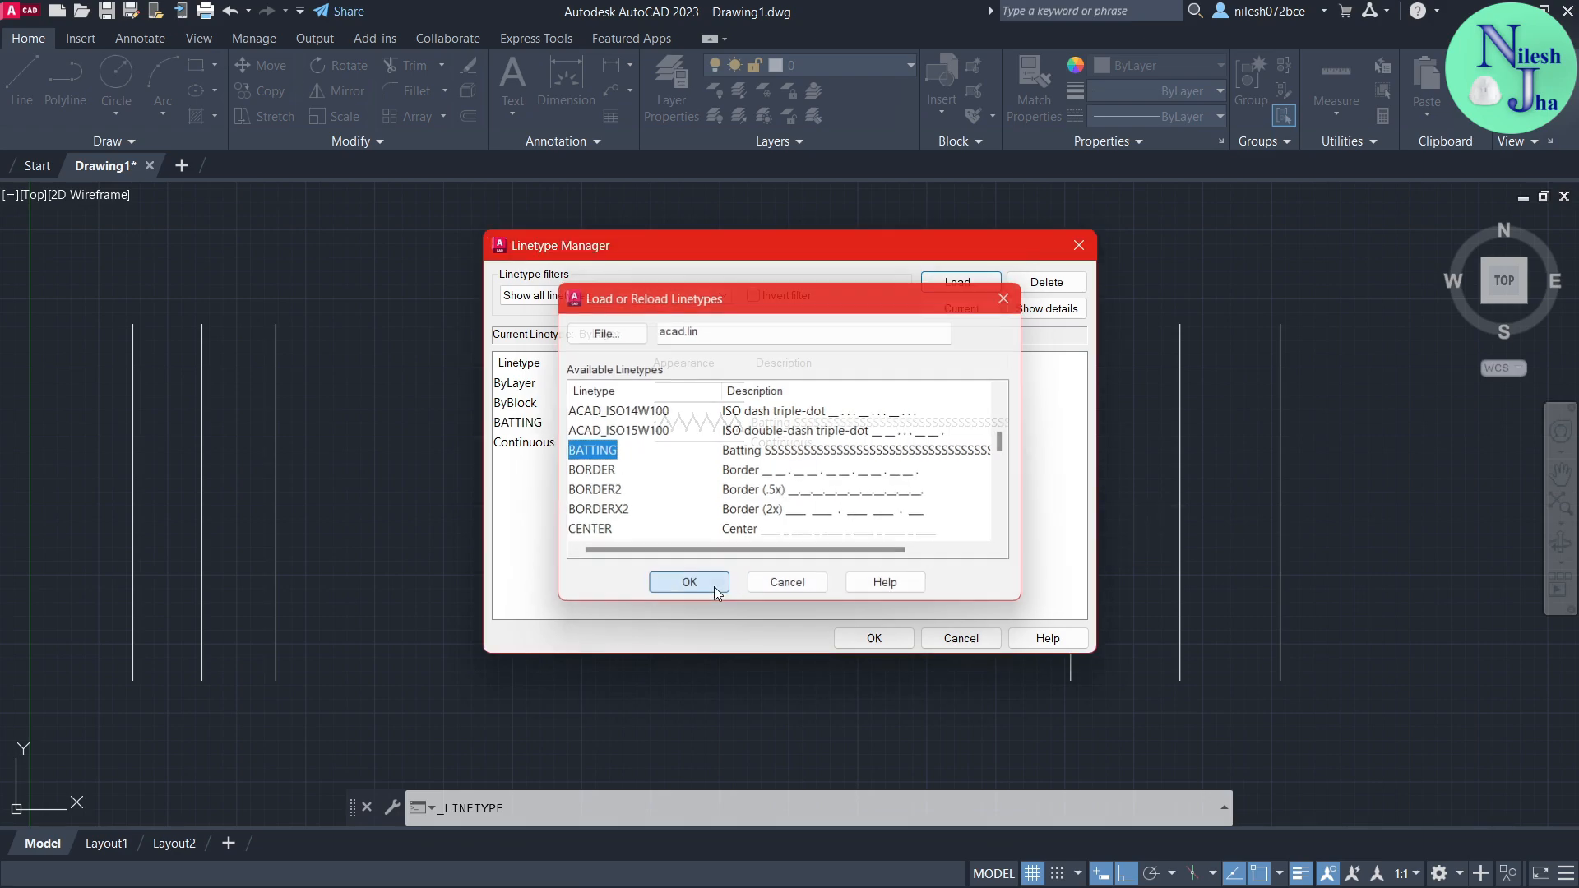
click(873, 639)
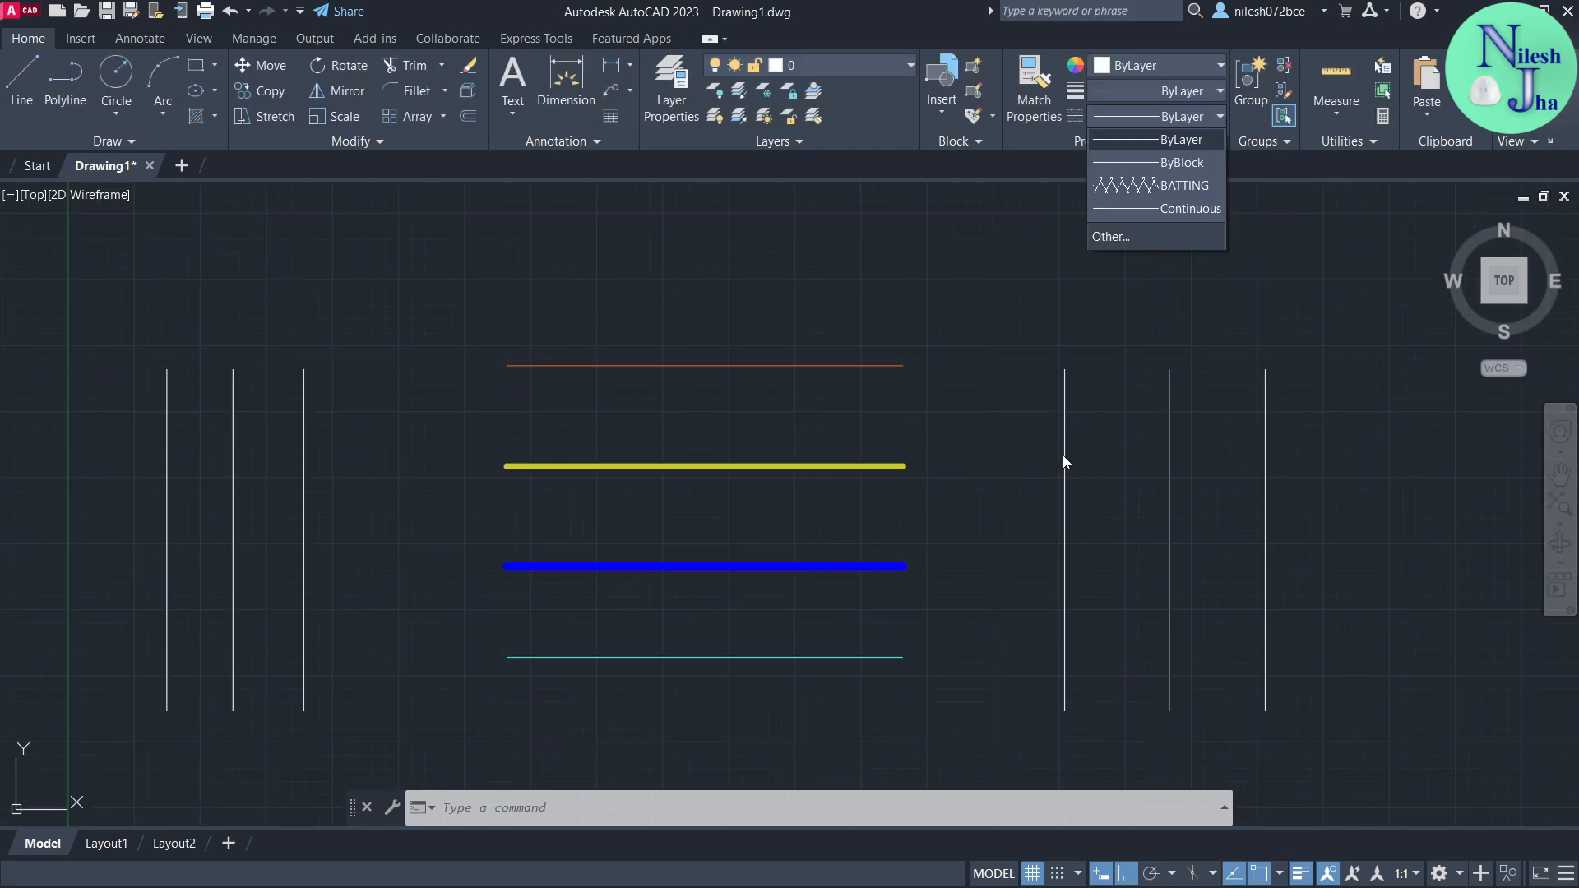
- Apply the BATTING linetype to the two innermost vertical lines, one on each side of the horizontal lines, and deselect them
click(1062, 455)
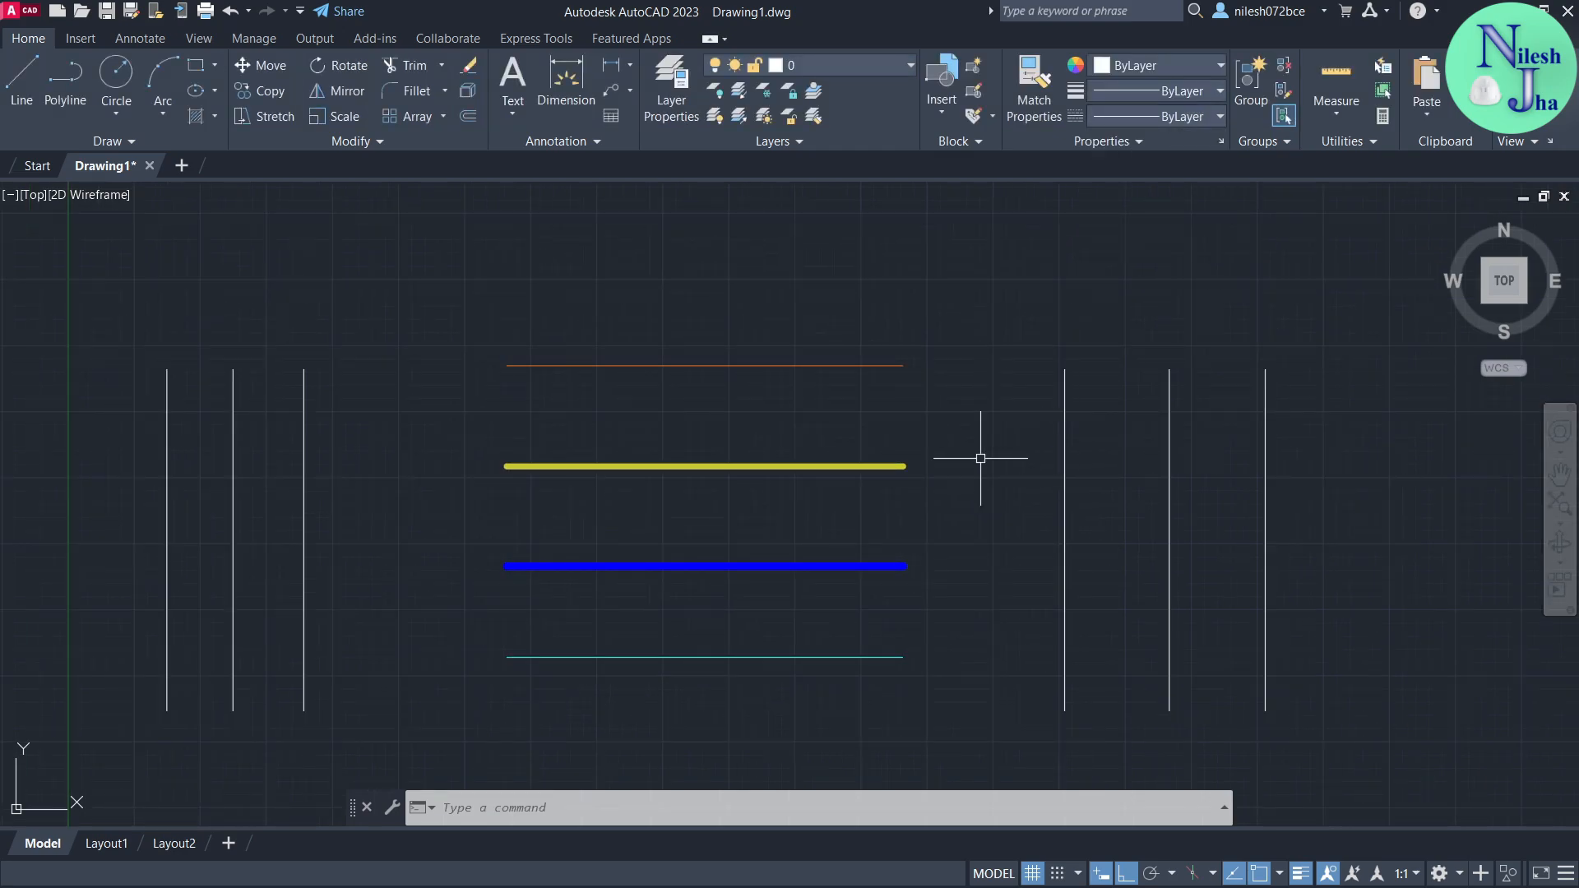
click(1066, 426)
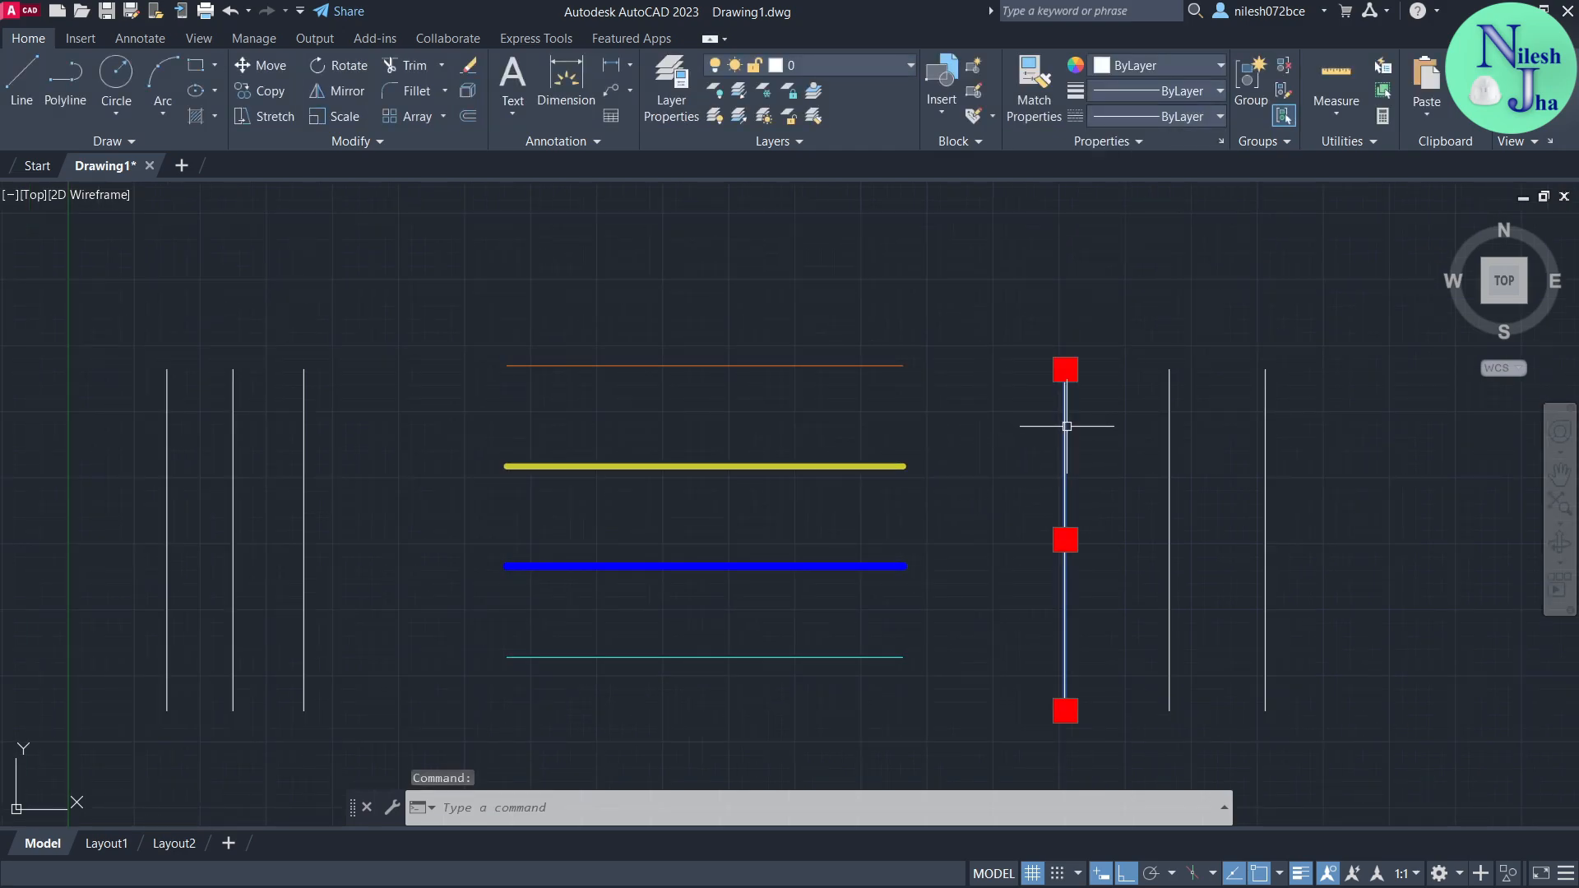
click(303, 412)
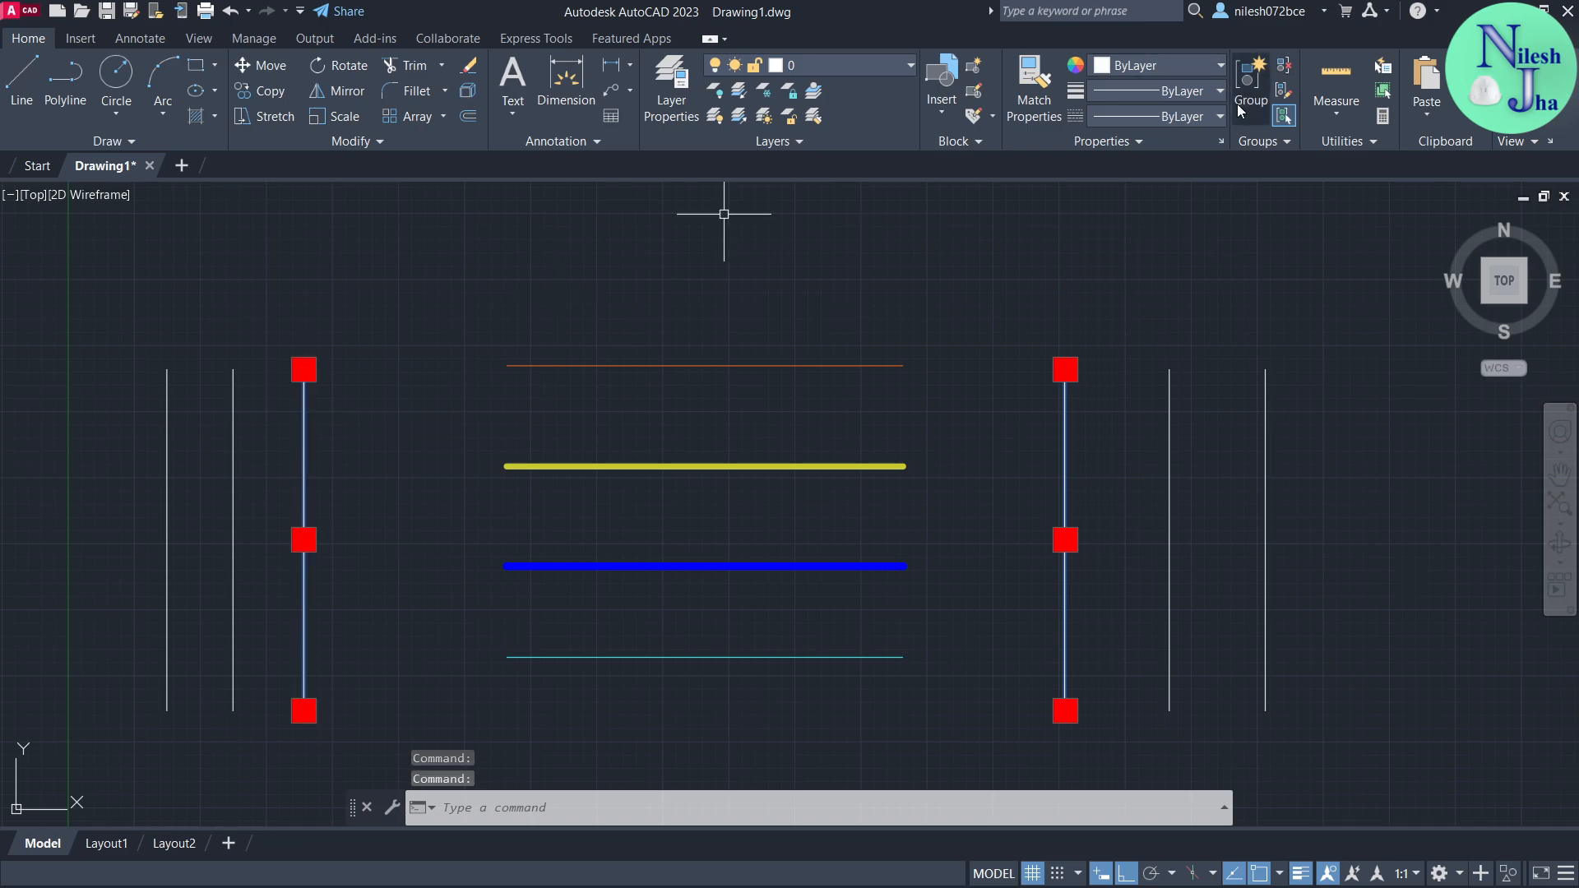
click(1197, 118)
click(1153, 187)
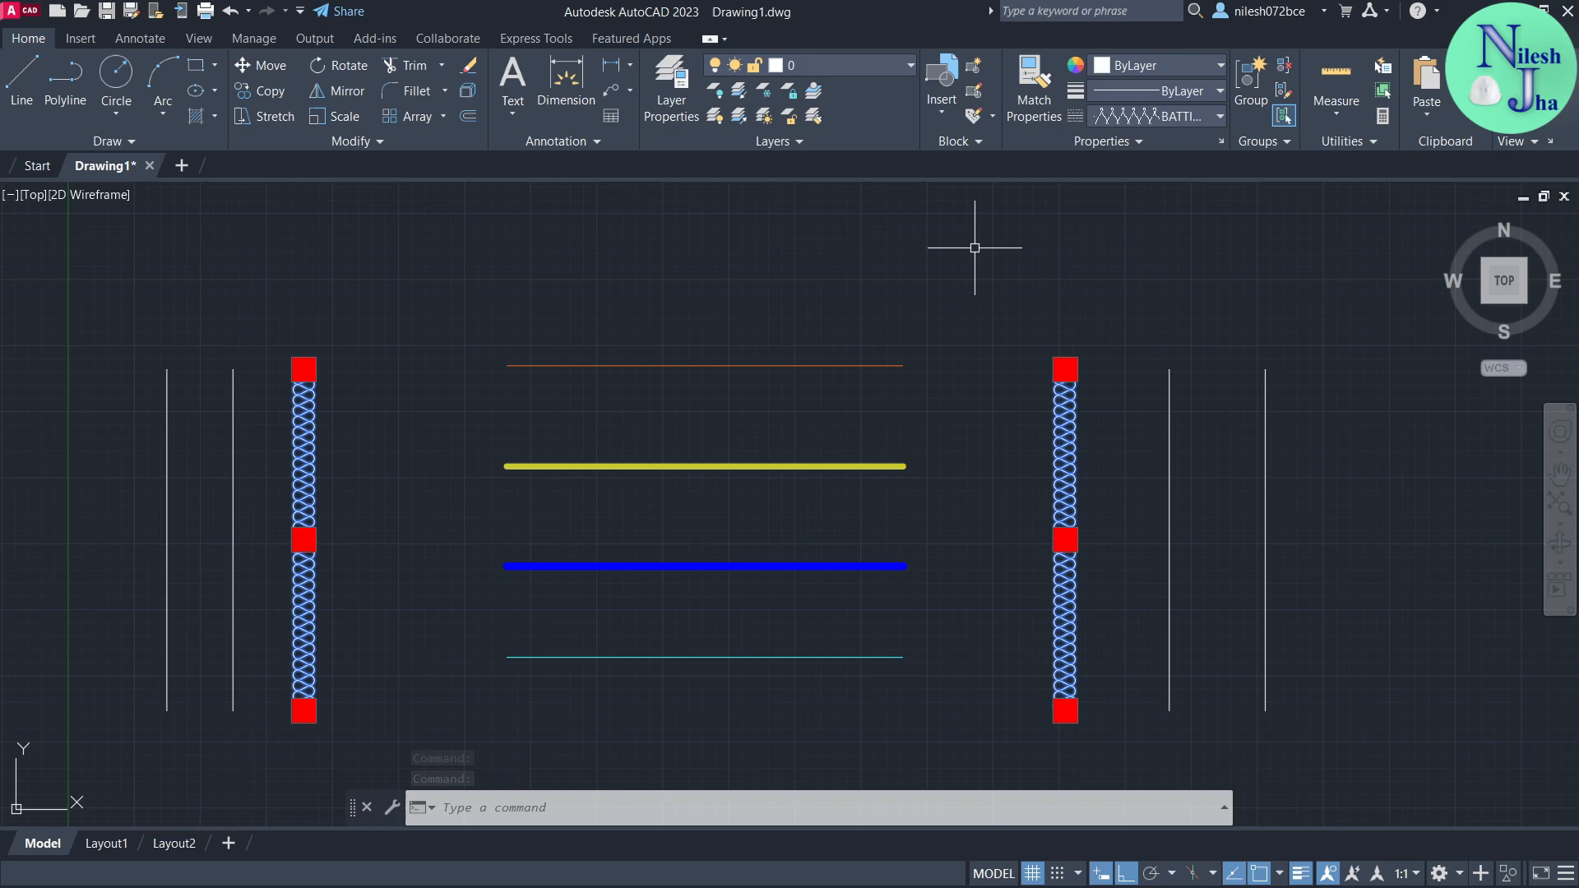
key(Escape)
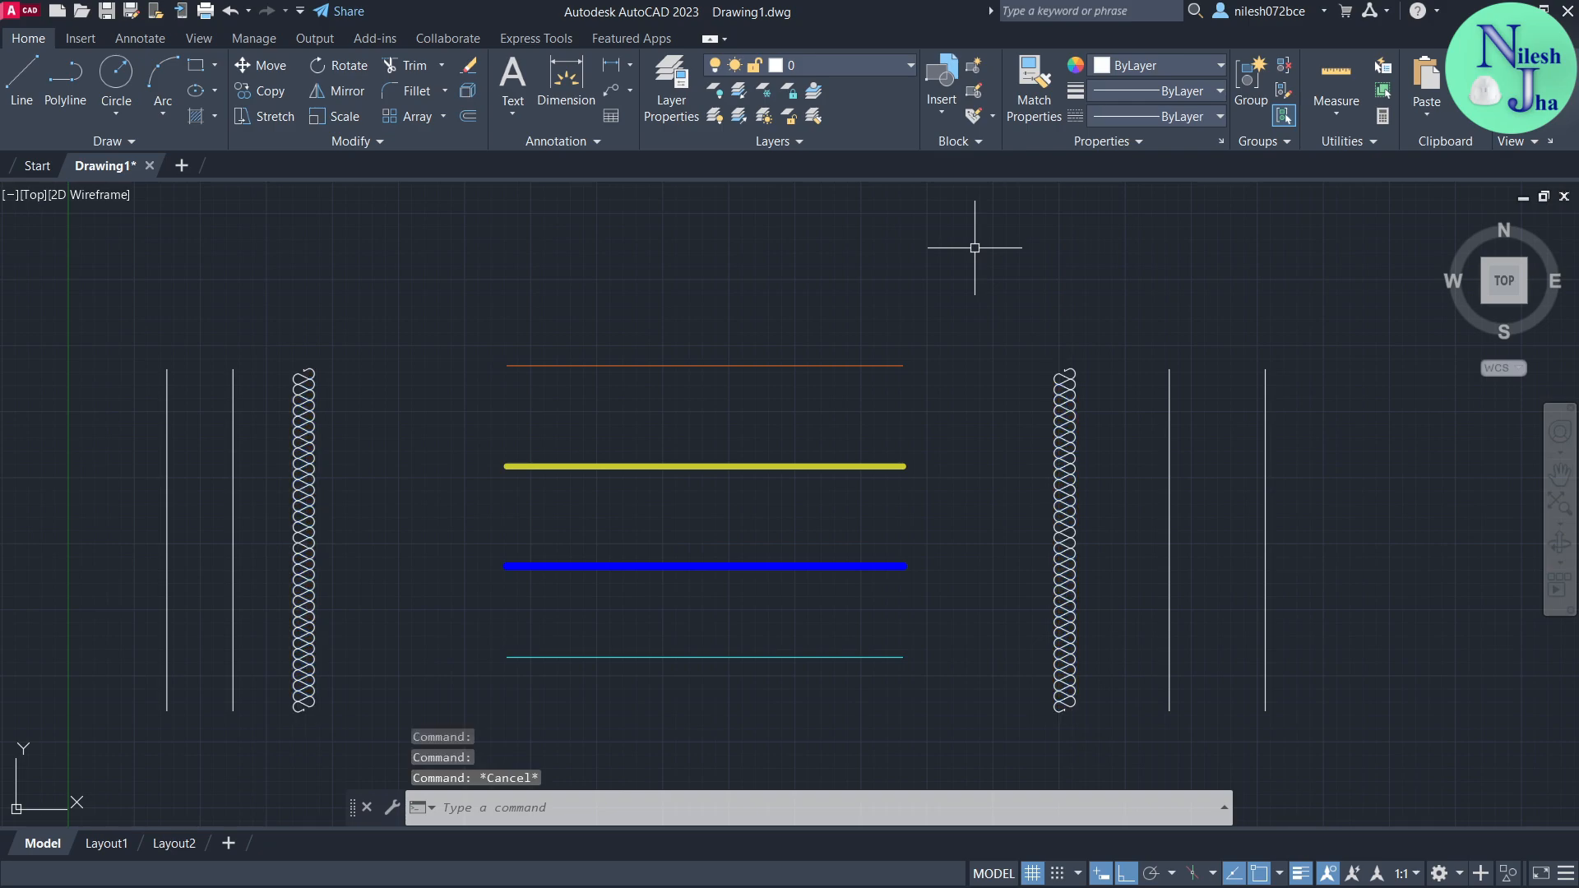
- Change the colour of the two BATTING vertical lines to cyan and deselect them
click(1064, 440)
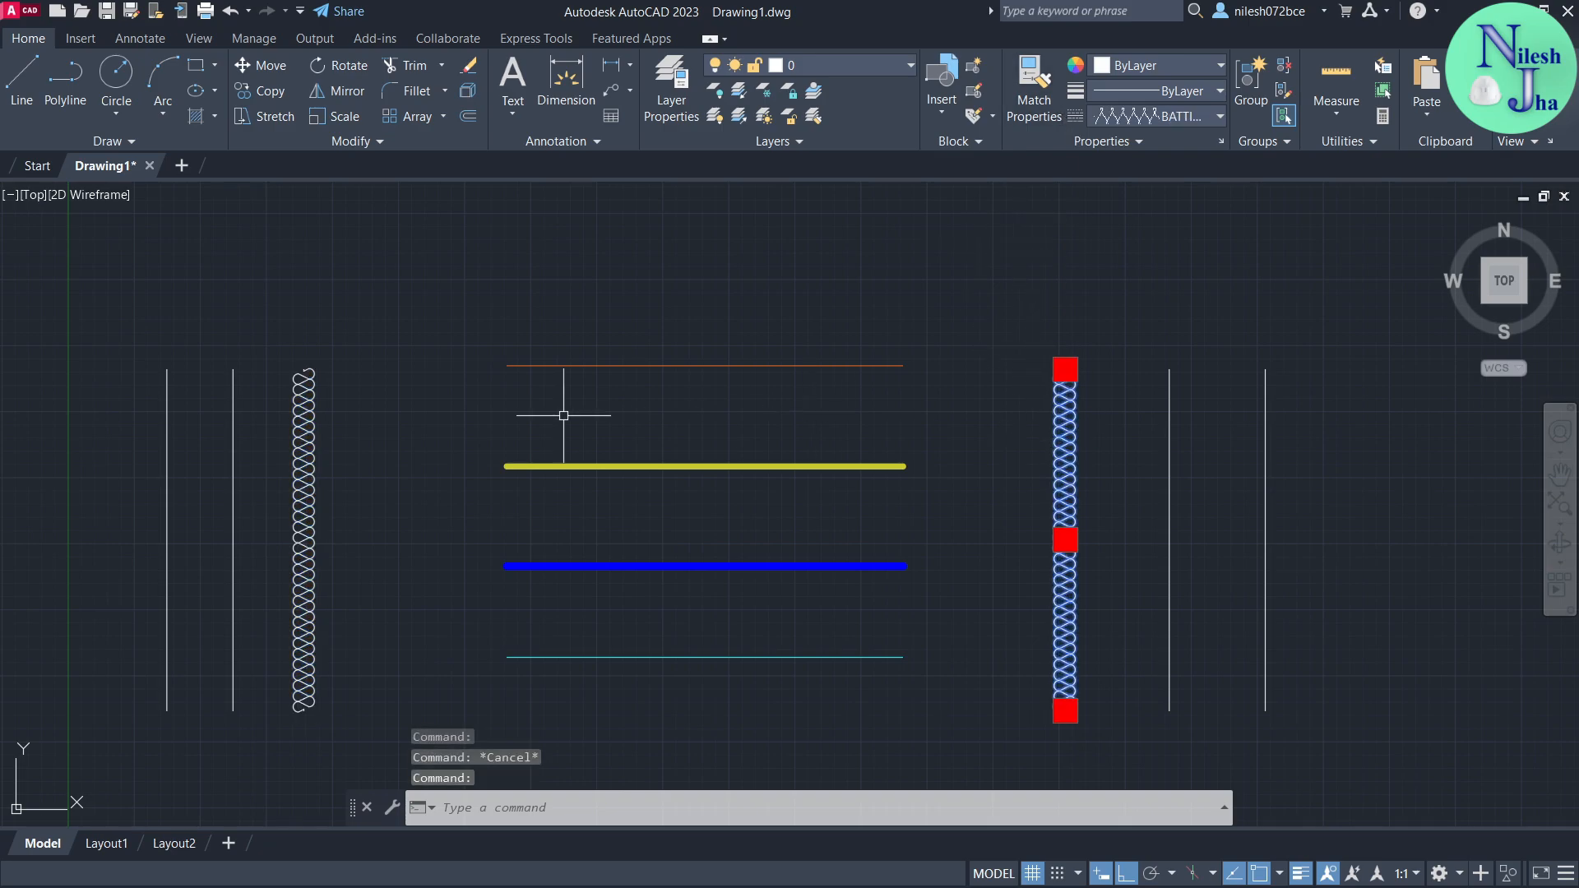
click(303, 433)
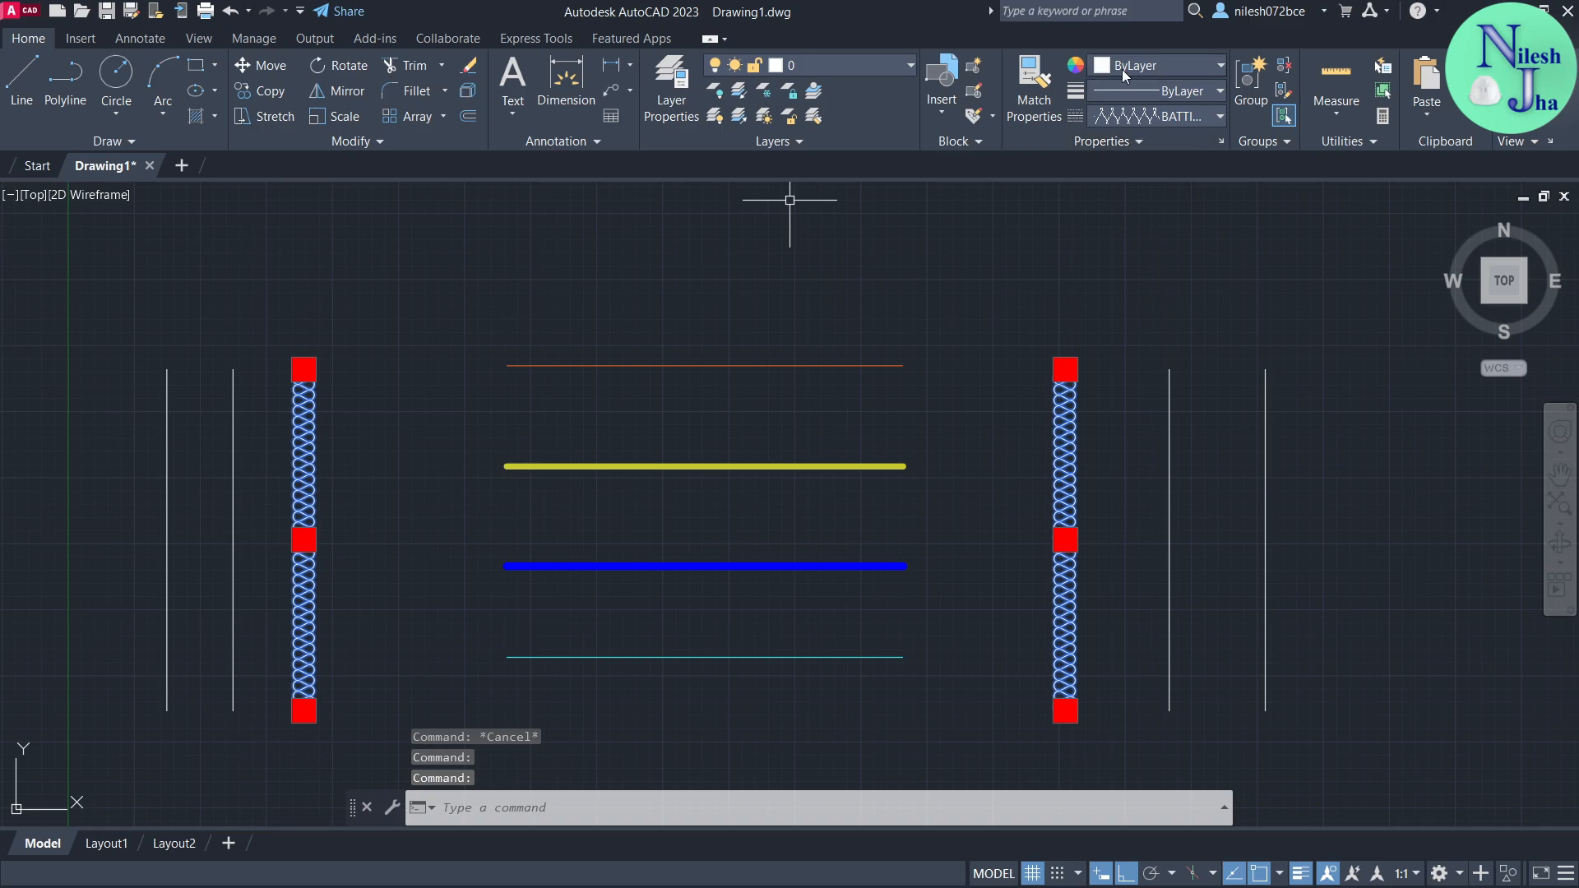
click(1122, 69)
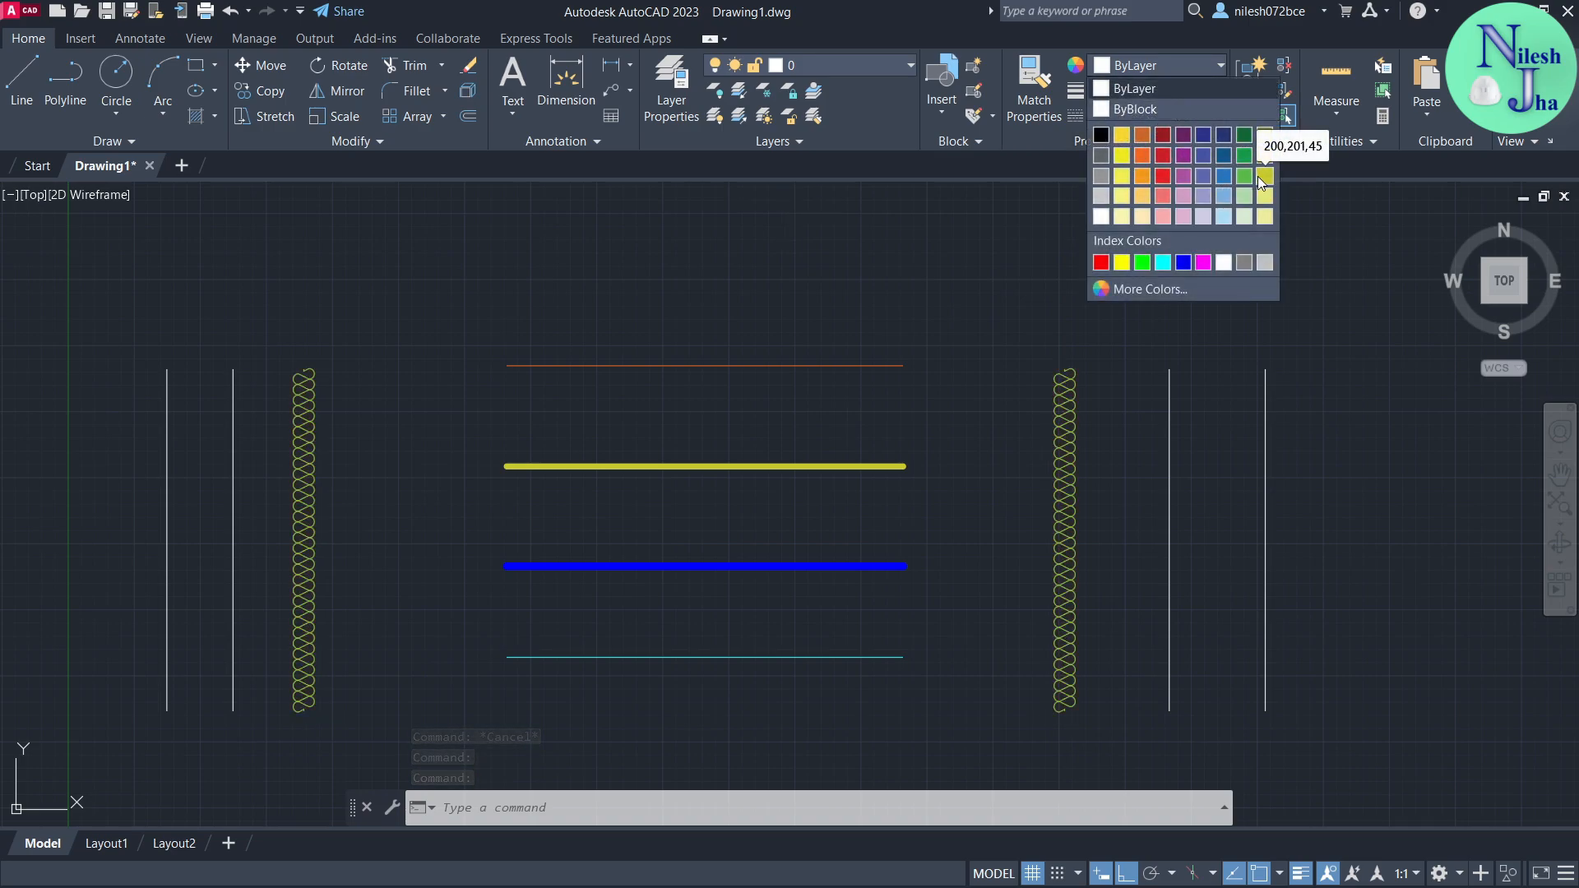
click(1162, 261)
key(Escape)
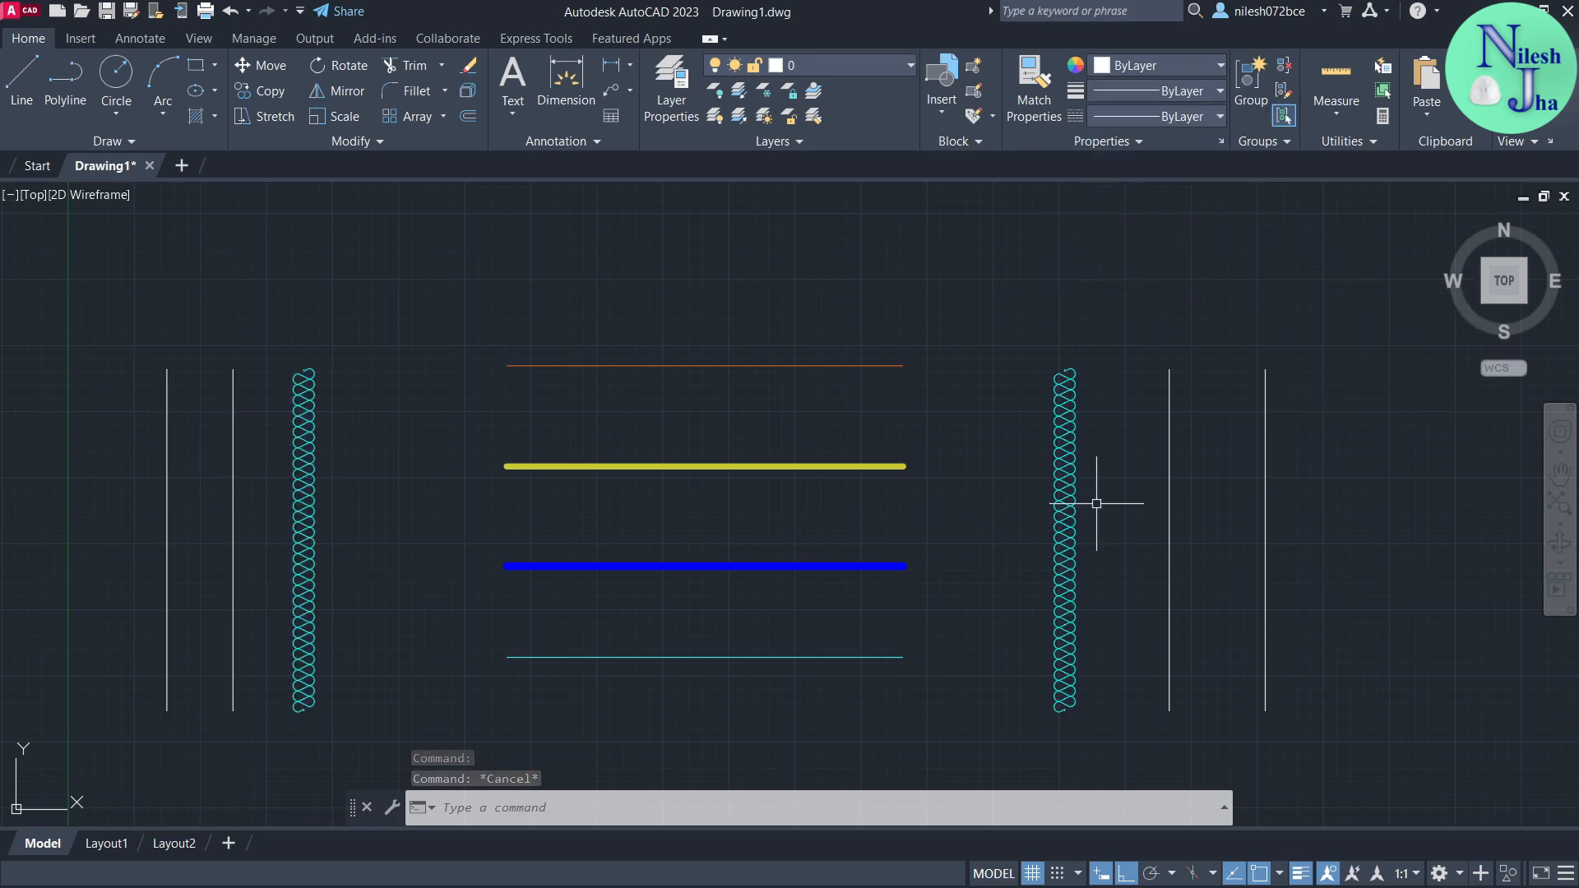
- Load the DOT linetype from acad.lin into the drawing through the Linetype Manager
click(1178, 122)
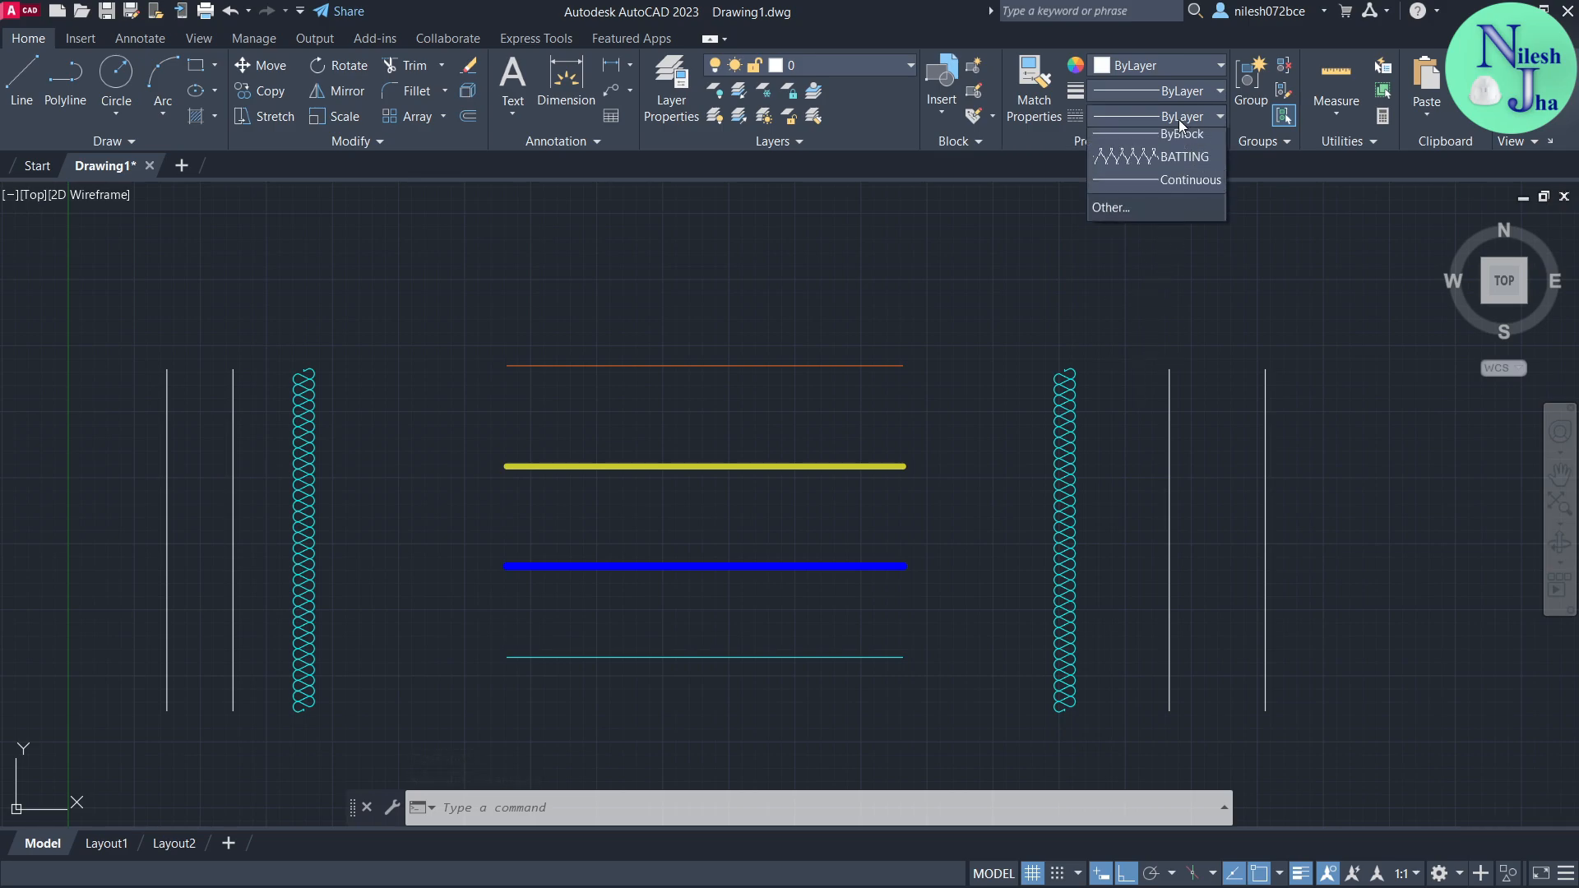
click(1106, 237)
click(961, 282)
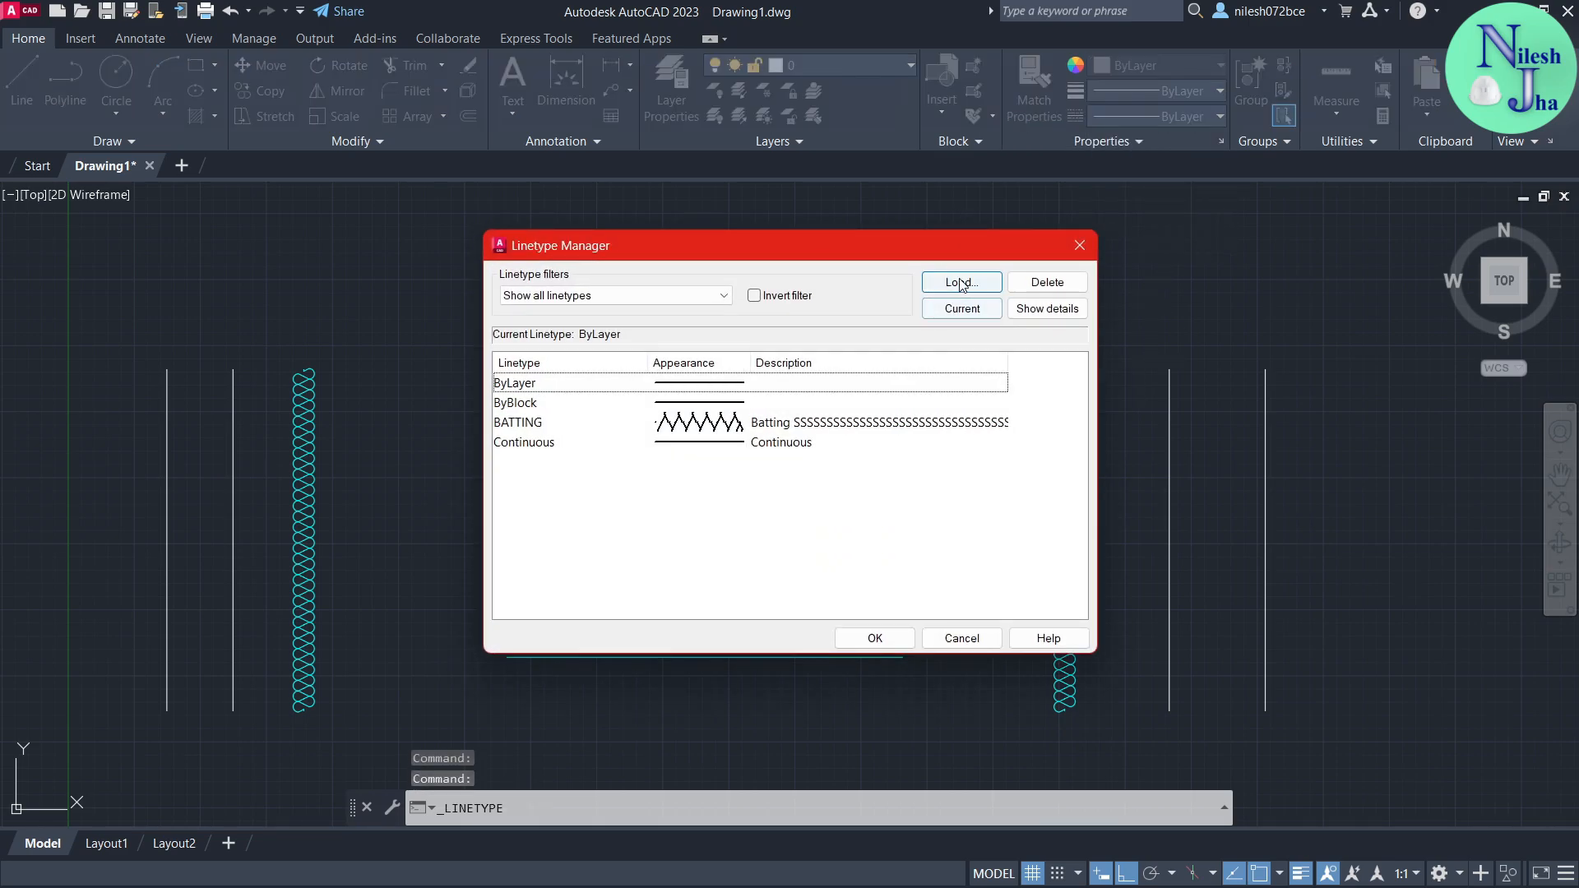
scroll(762, 477, down, 5)
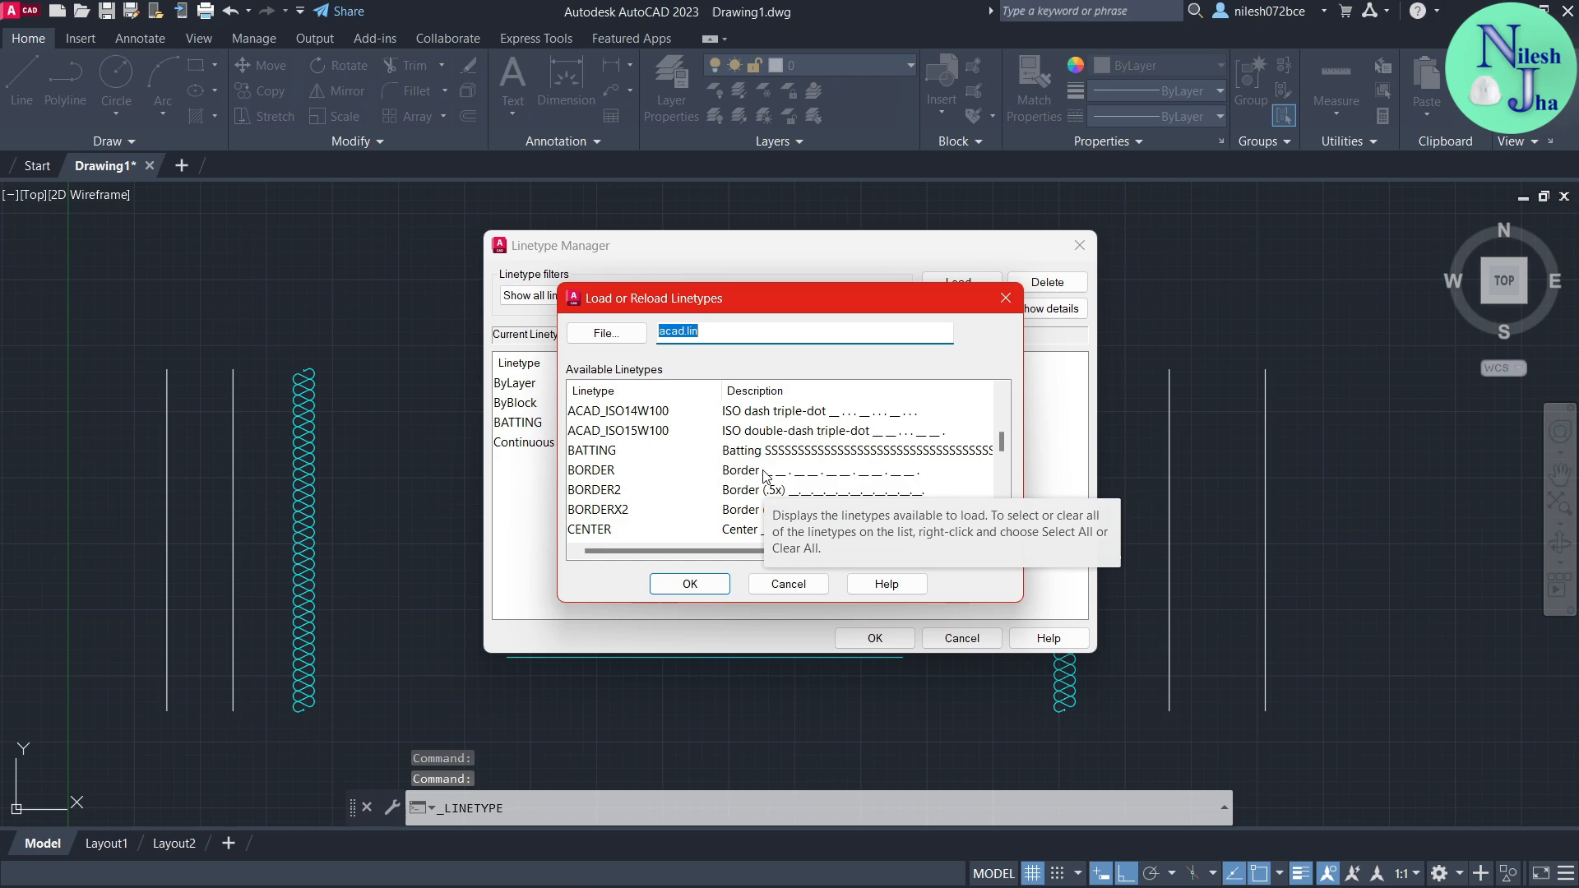
scroll(765, 474, down, 4)
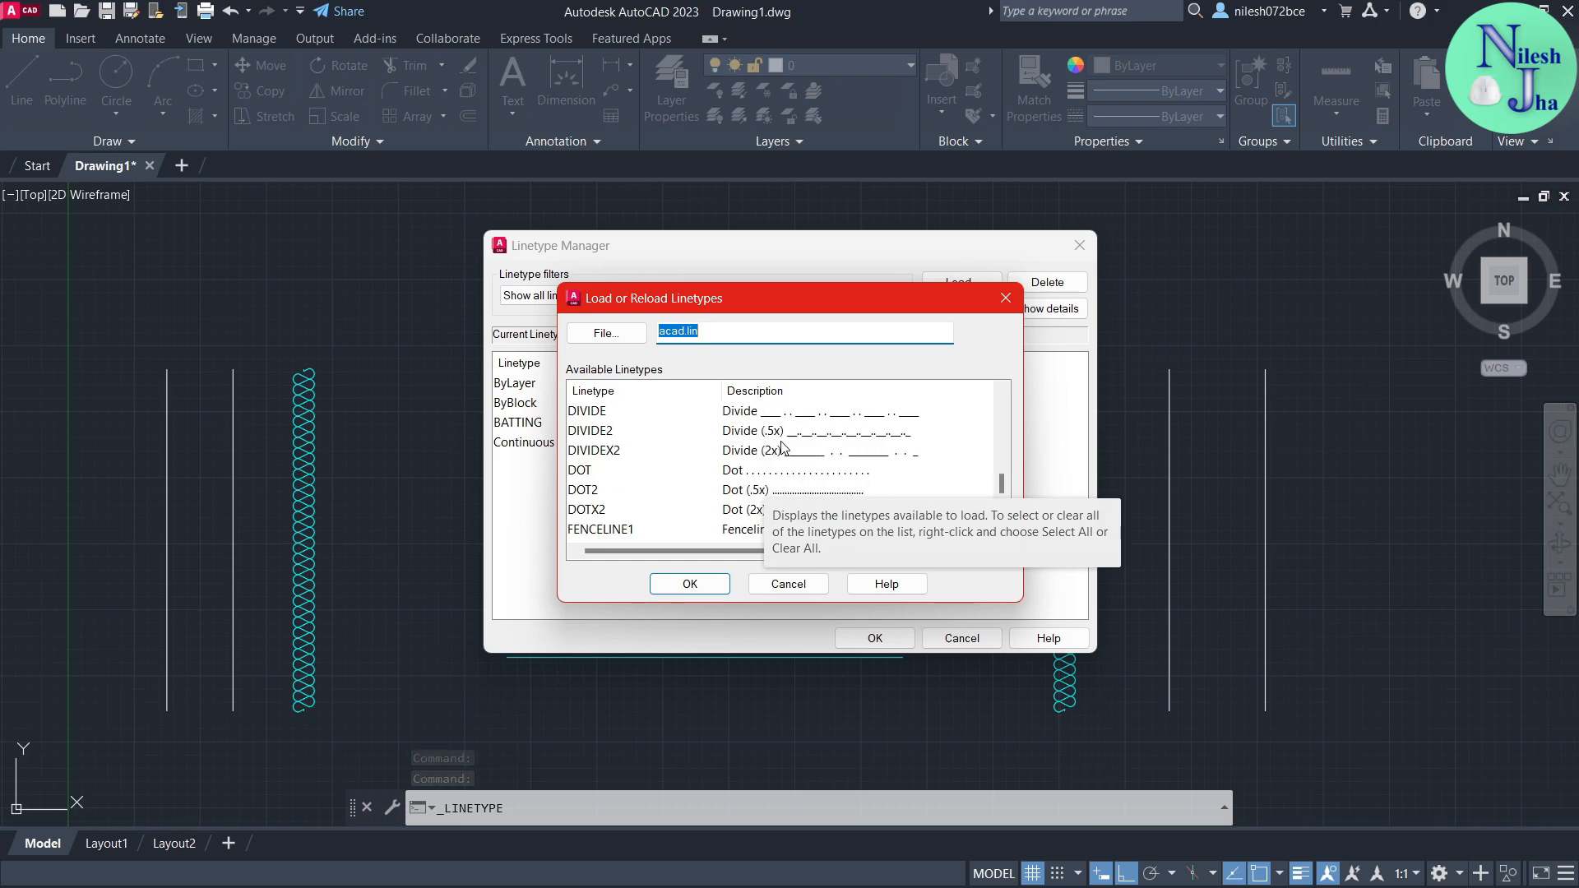
click(734, 476)
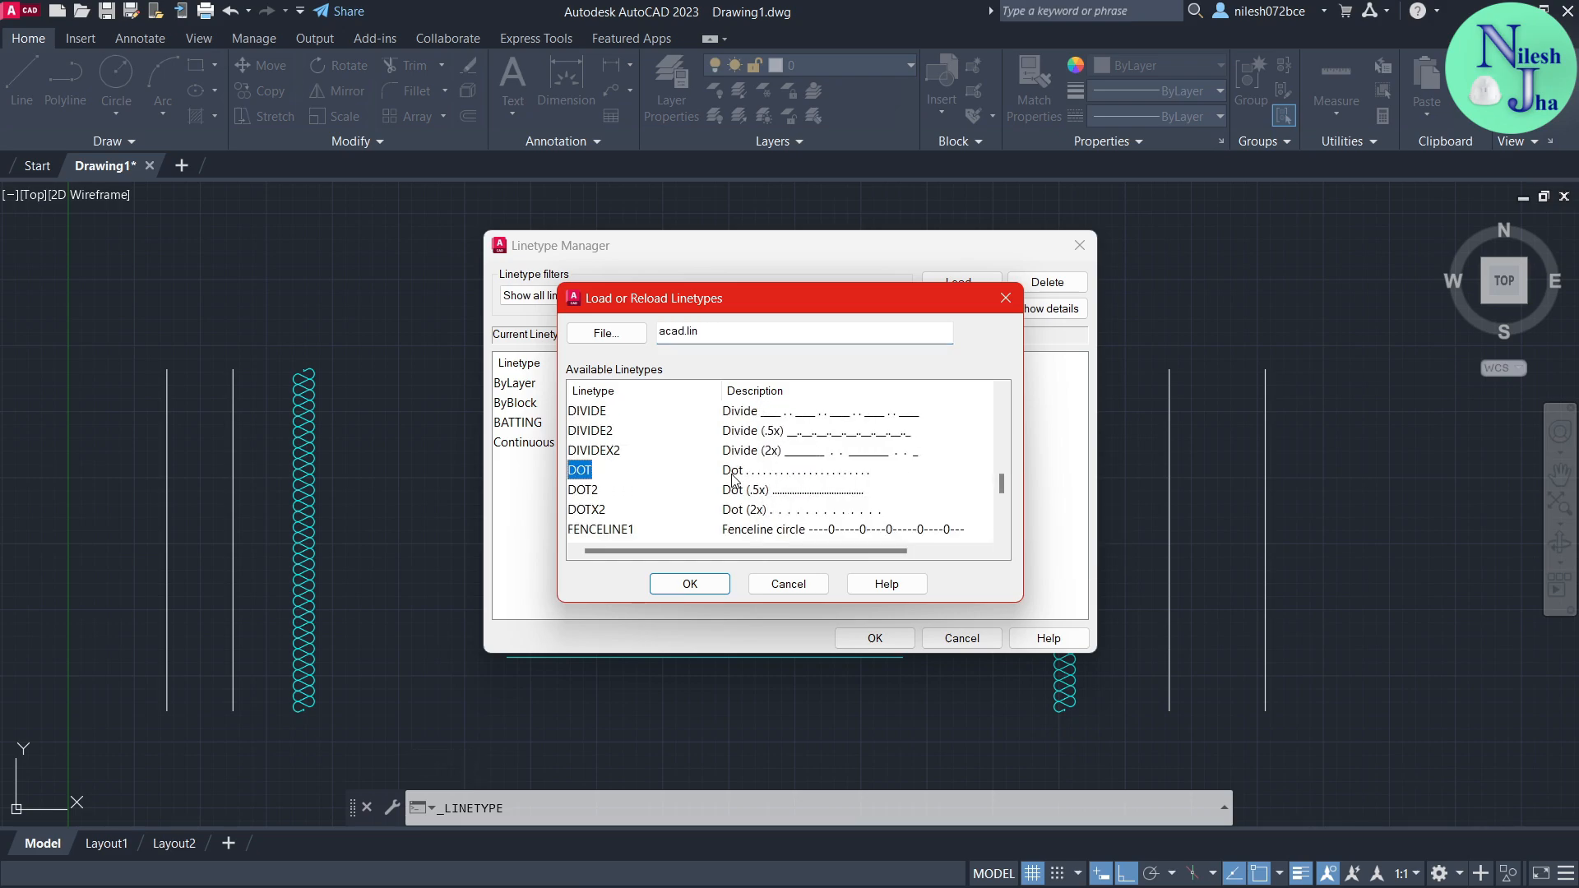
click(691, 585)
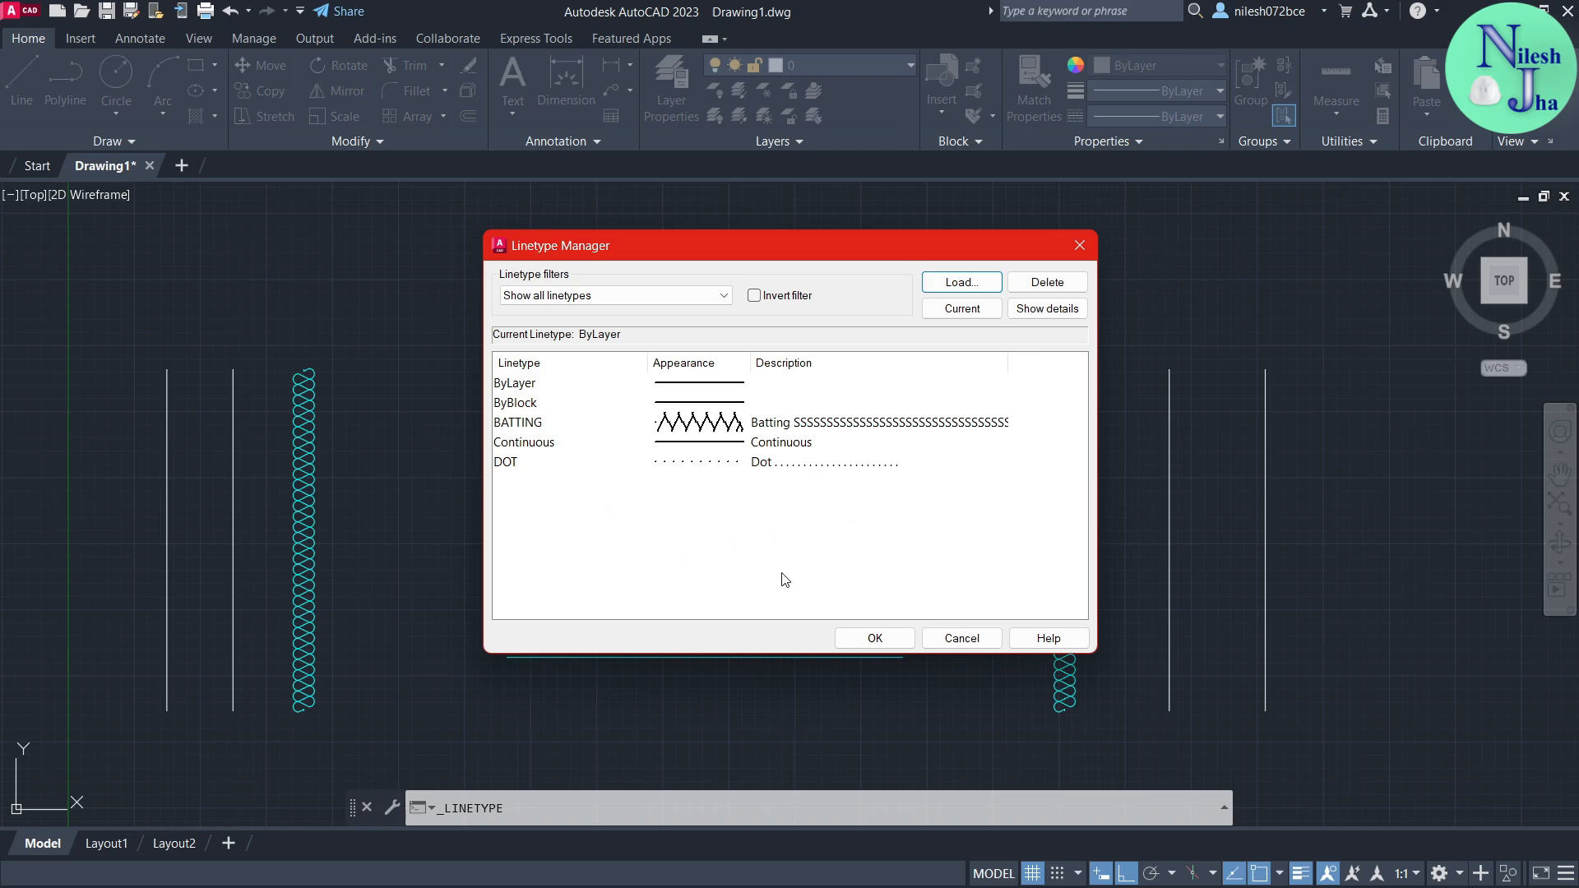
click(887, 645)
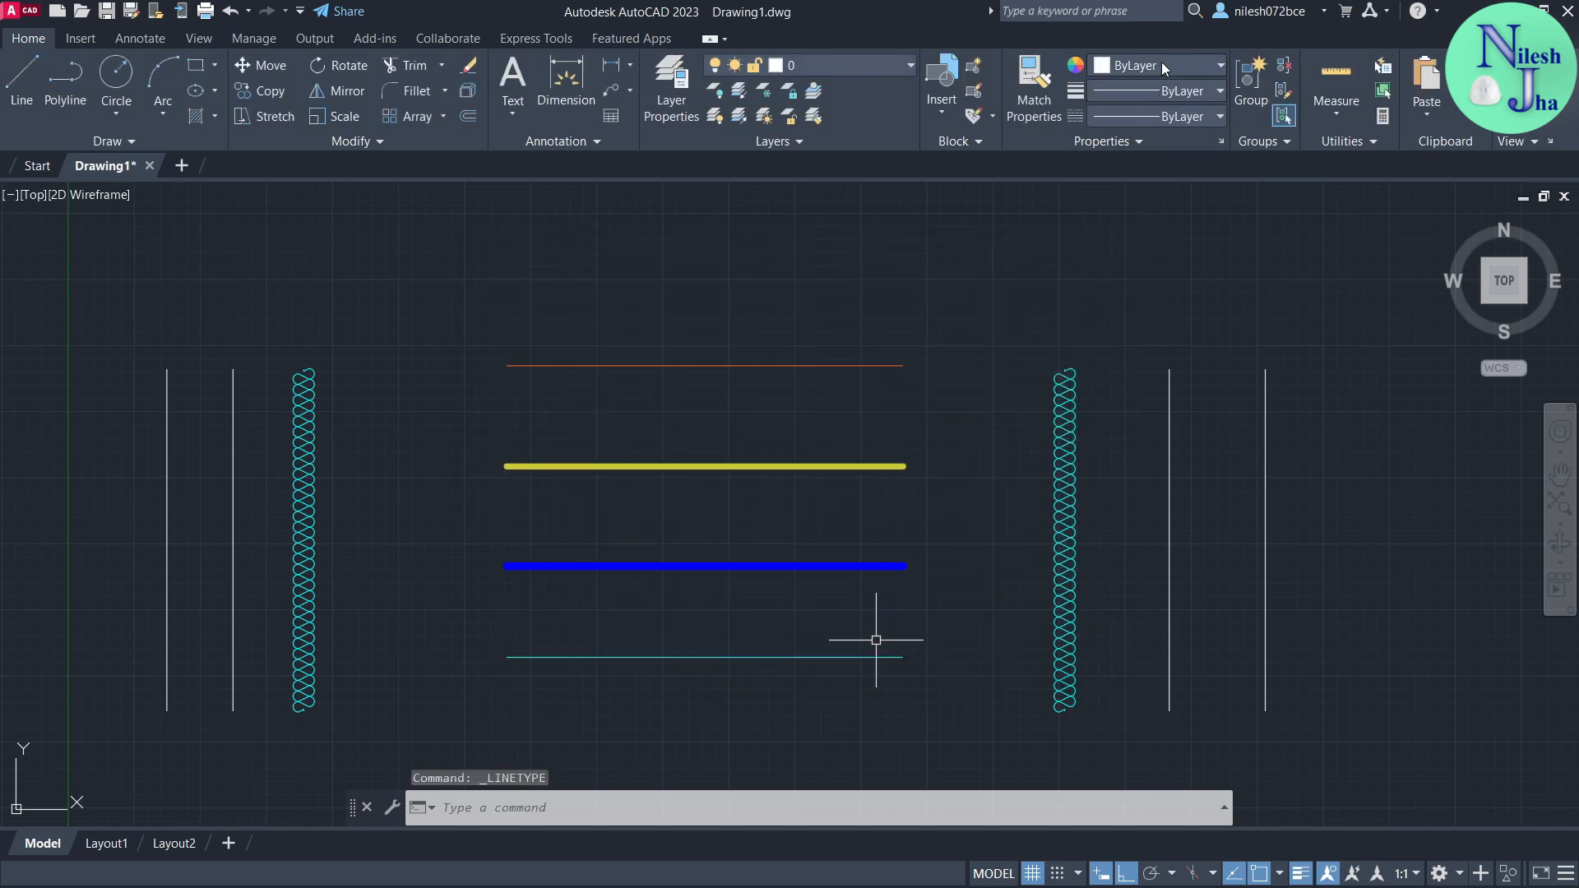
- Apply the DOT linetype to the middle vertical line of each side group and deselect both lines
click(1185, 117)
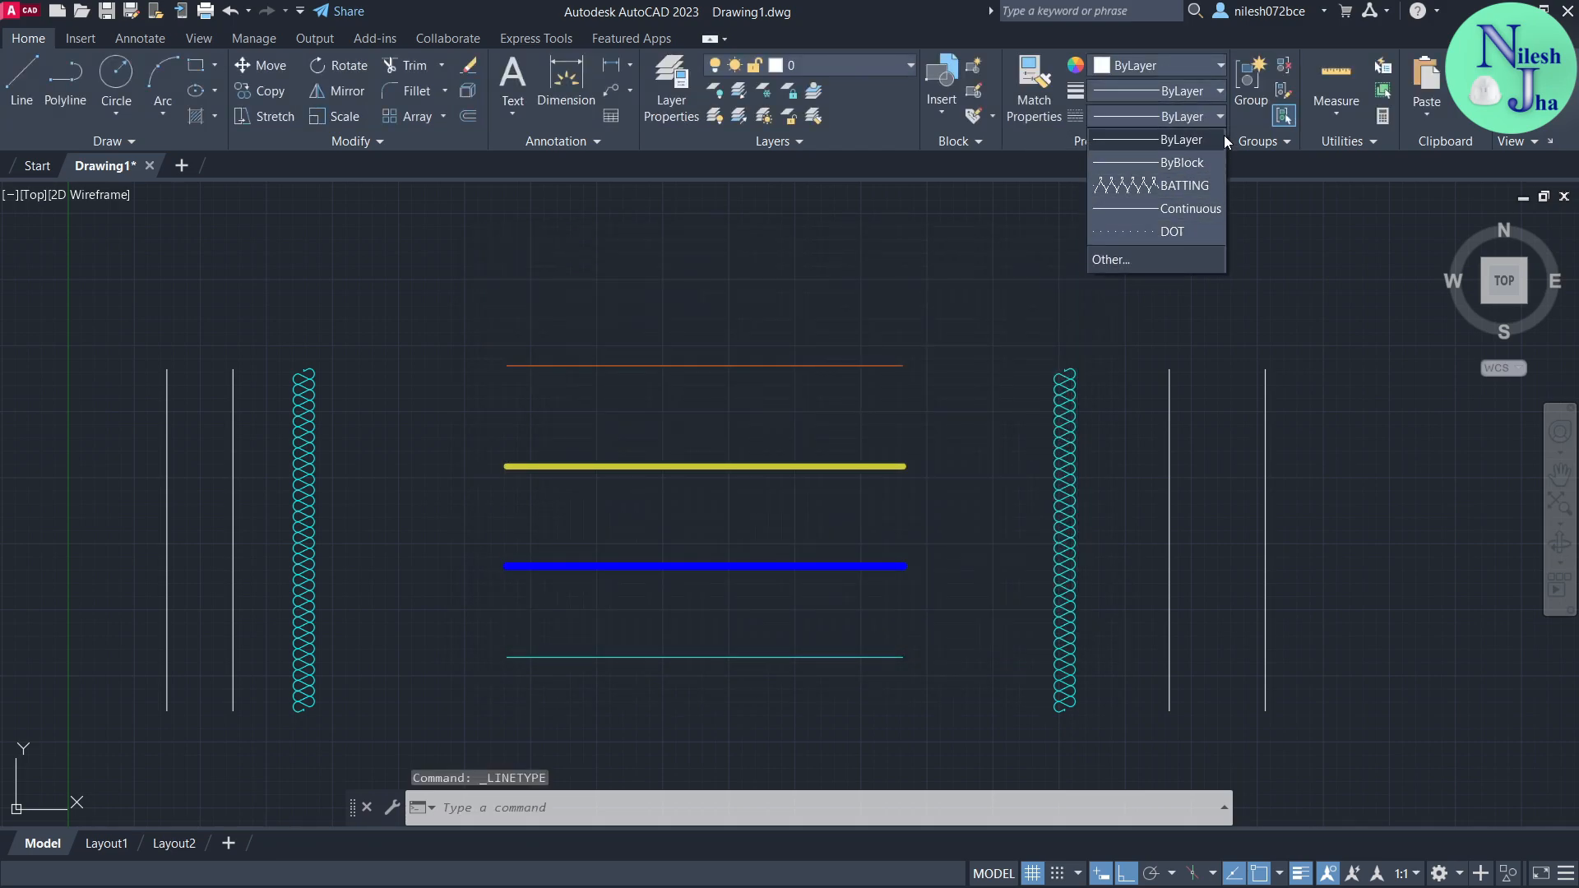
click(1219, 119)
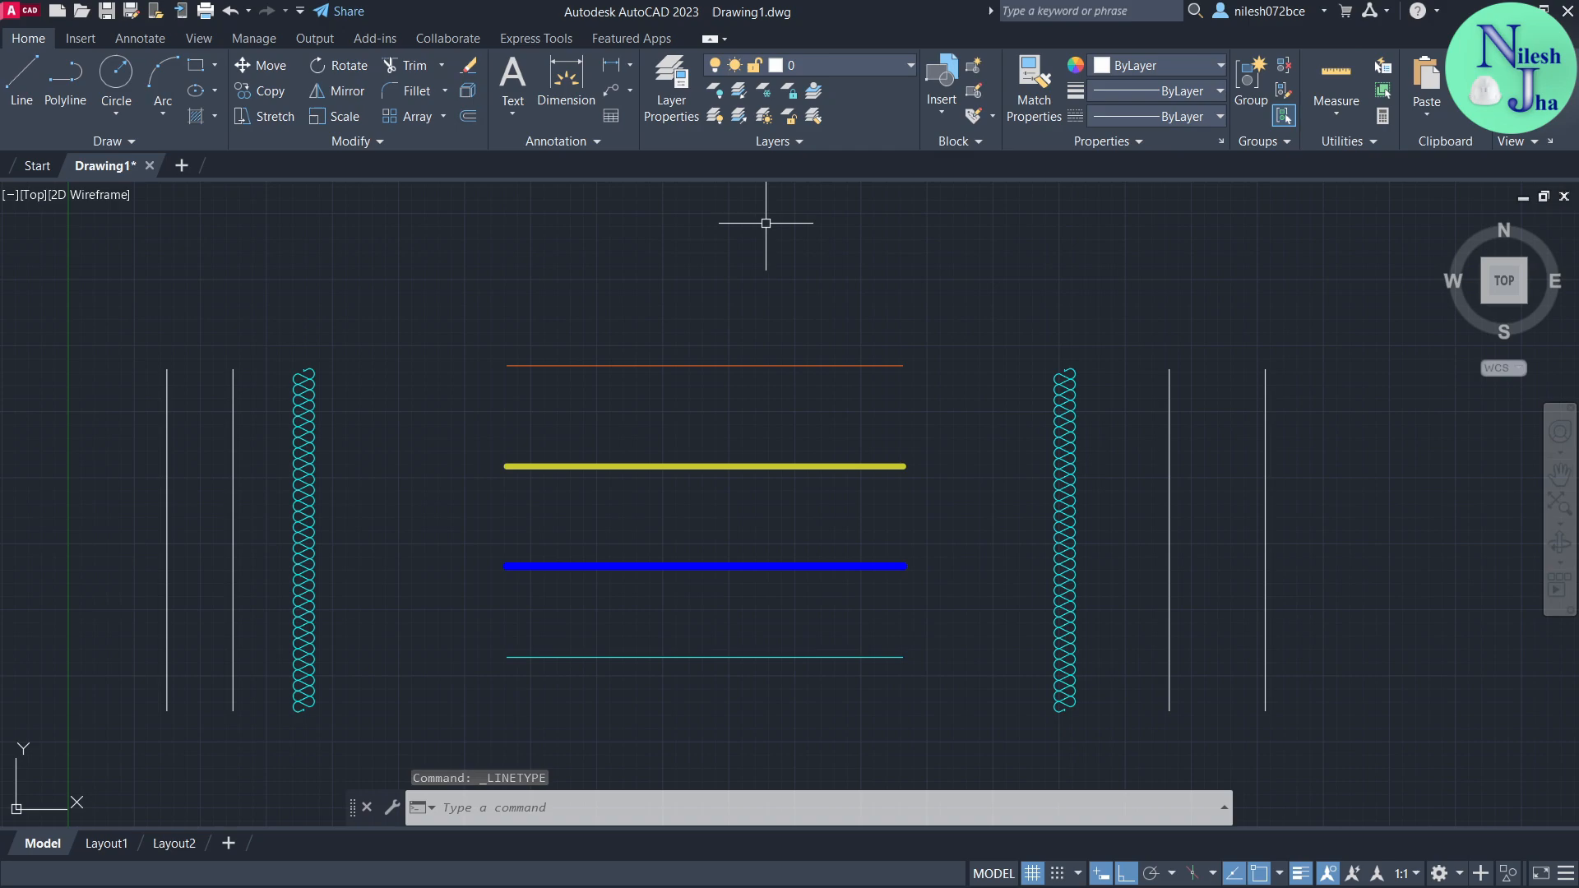
click(230, 449)
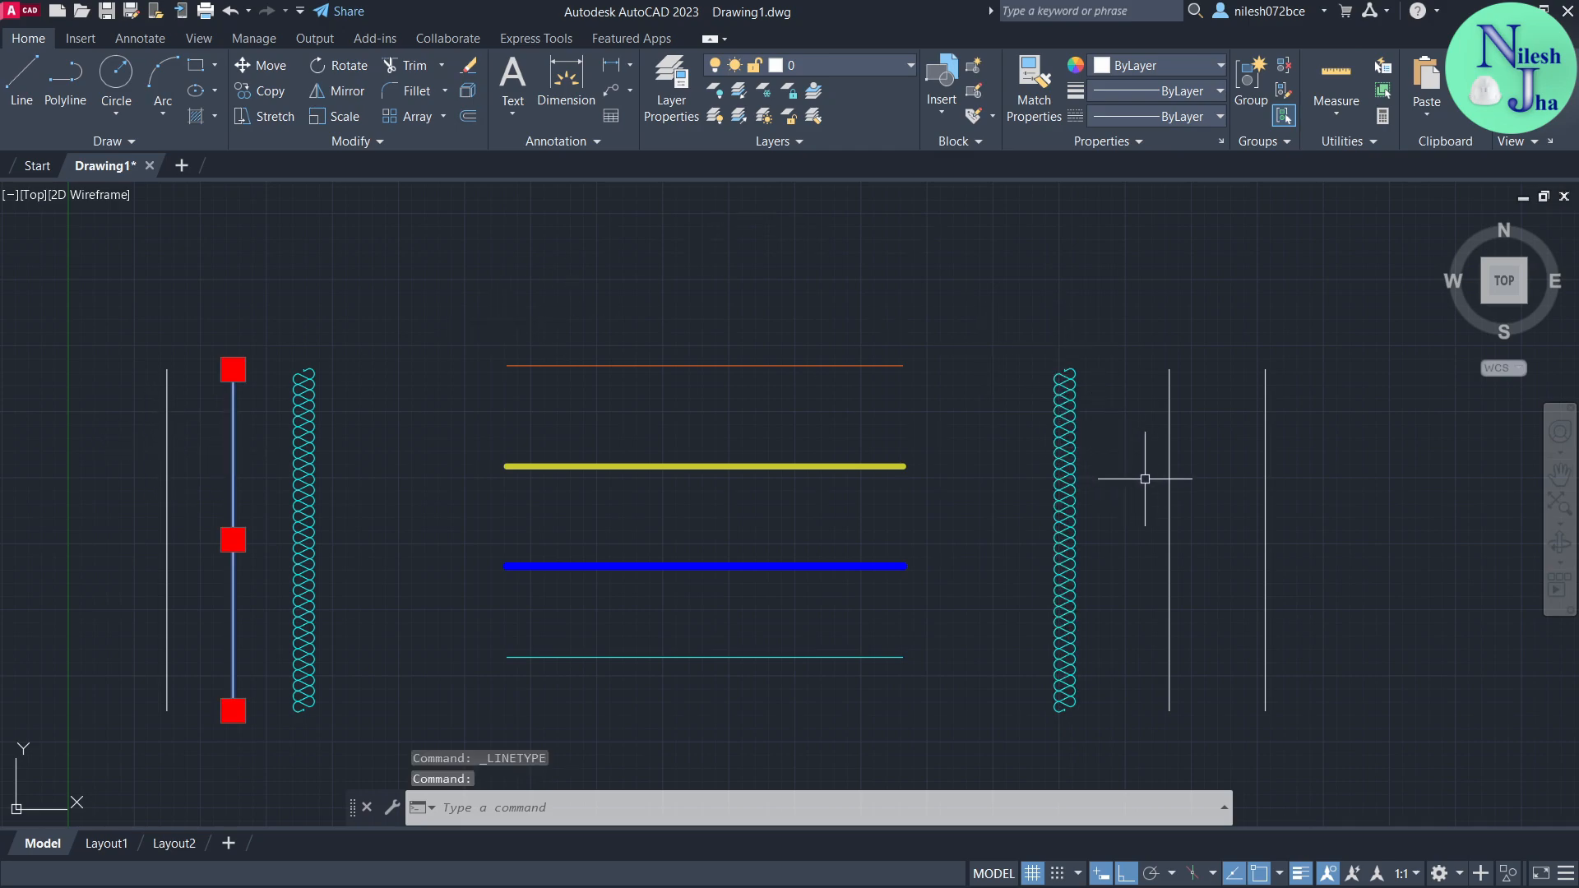
click(1167, 489)
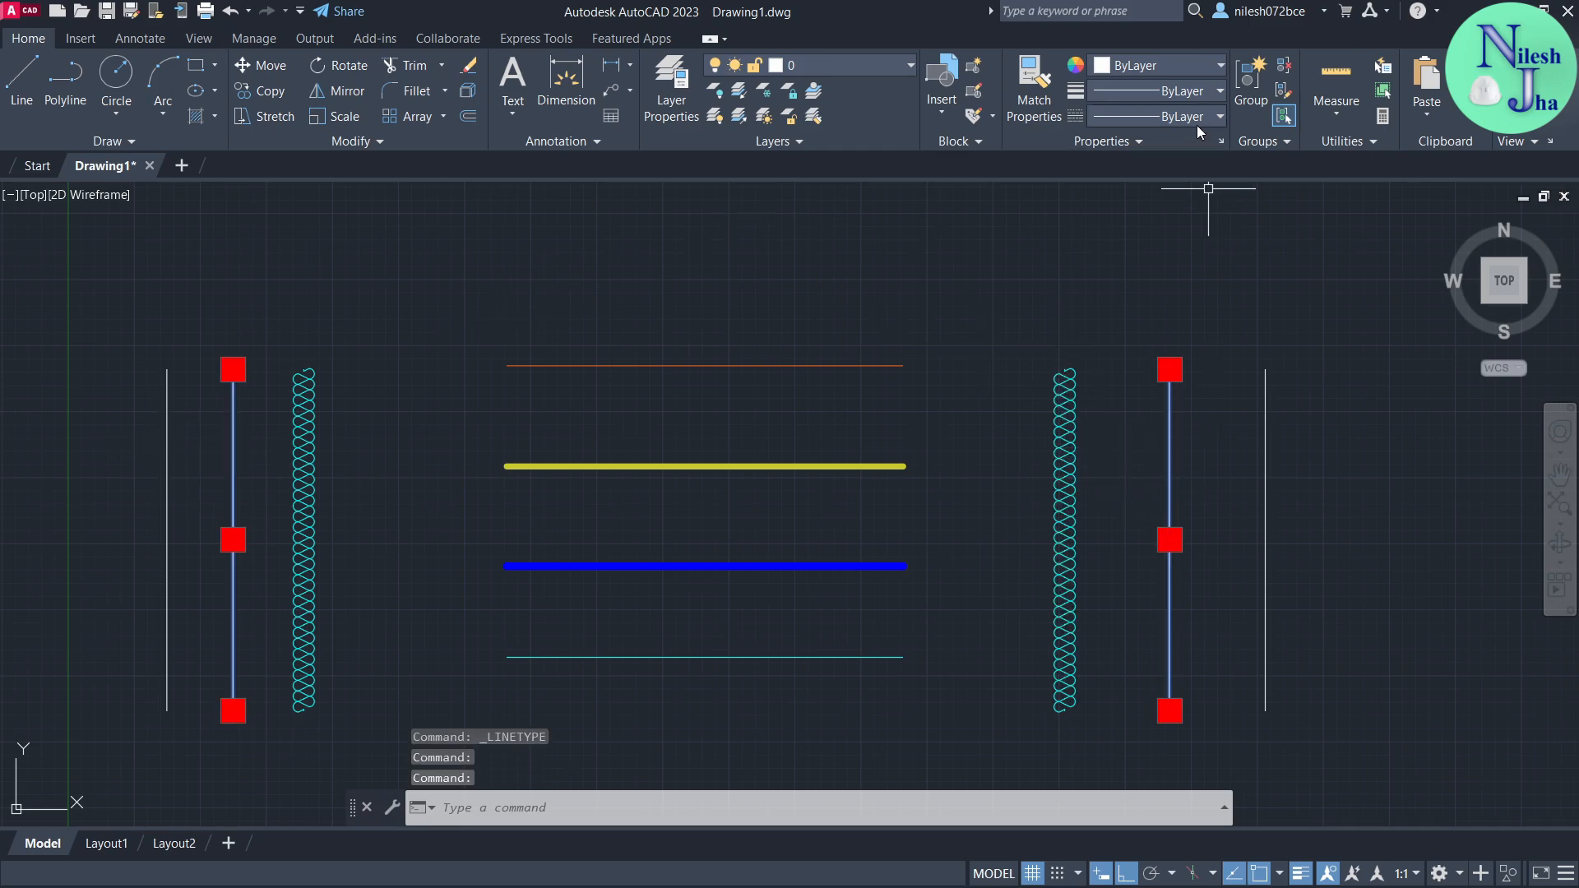
click(1196, 118)
click(1171, 227)
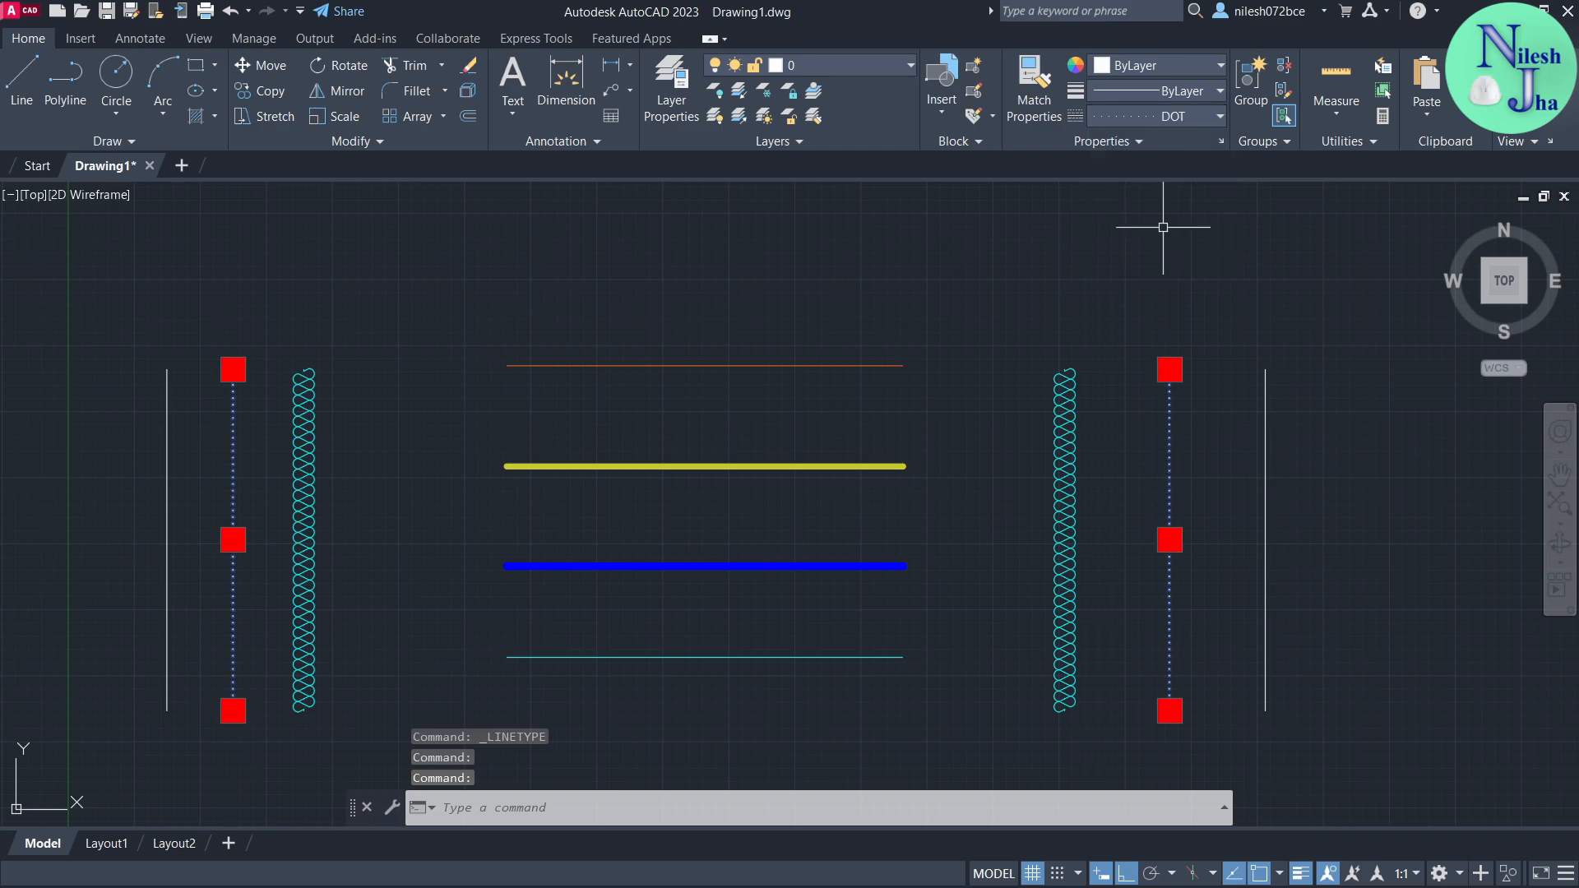
key(Escape)
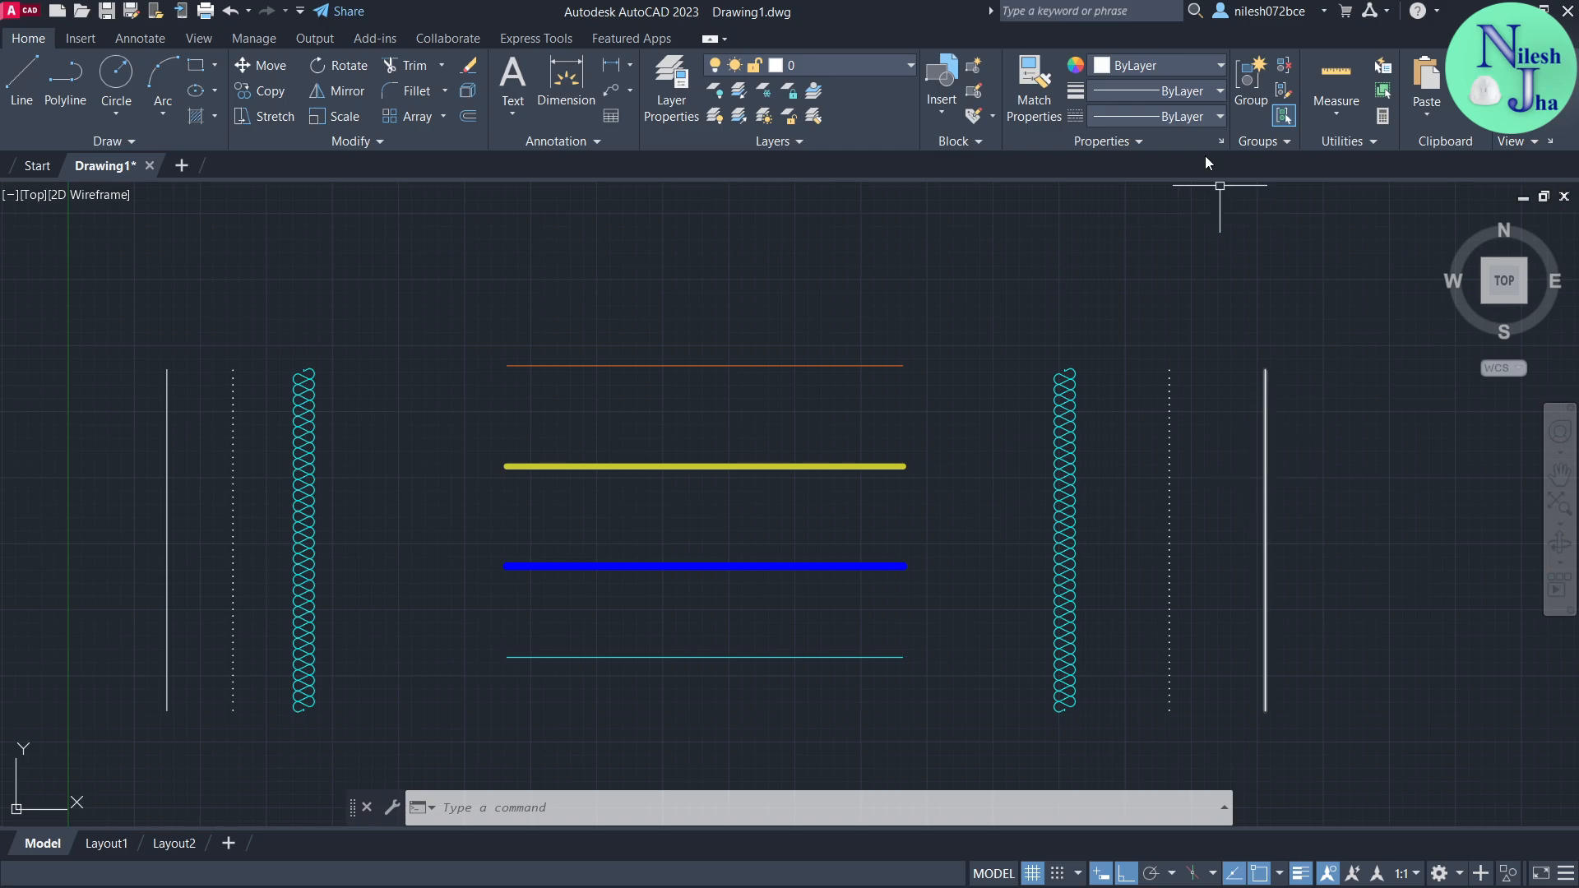
- Load the CENTER linetype from acad.lin into the drawing through the Linetype Manager
click(1172, 119)
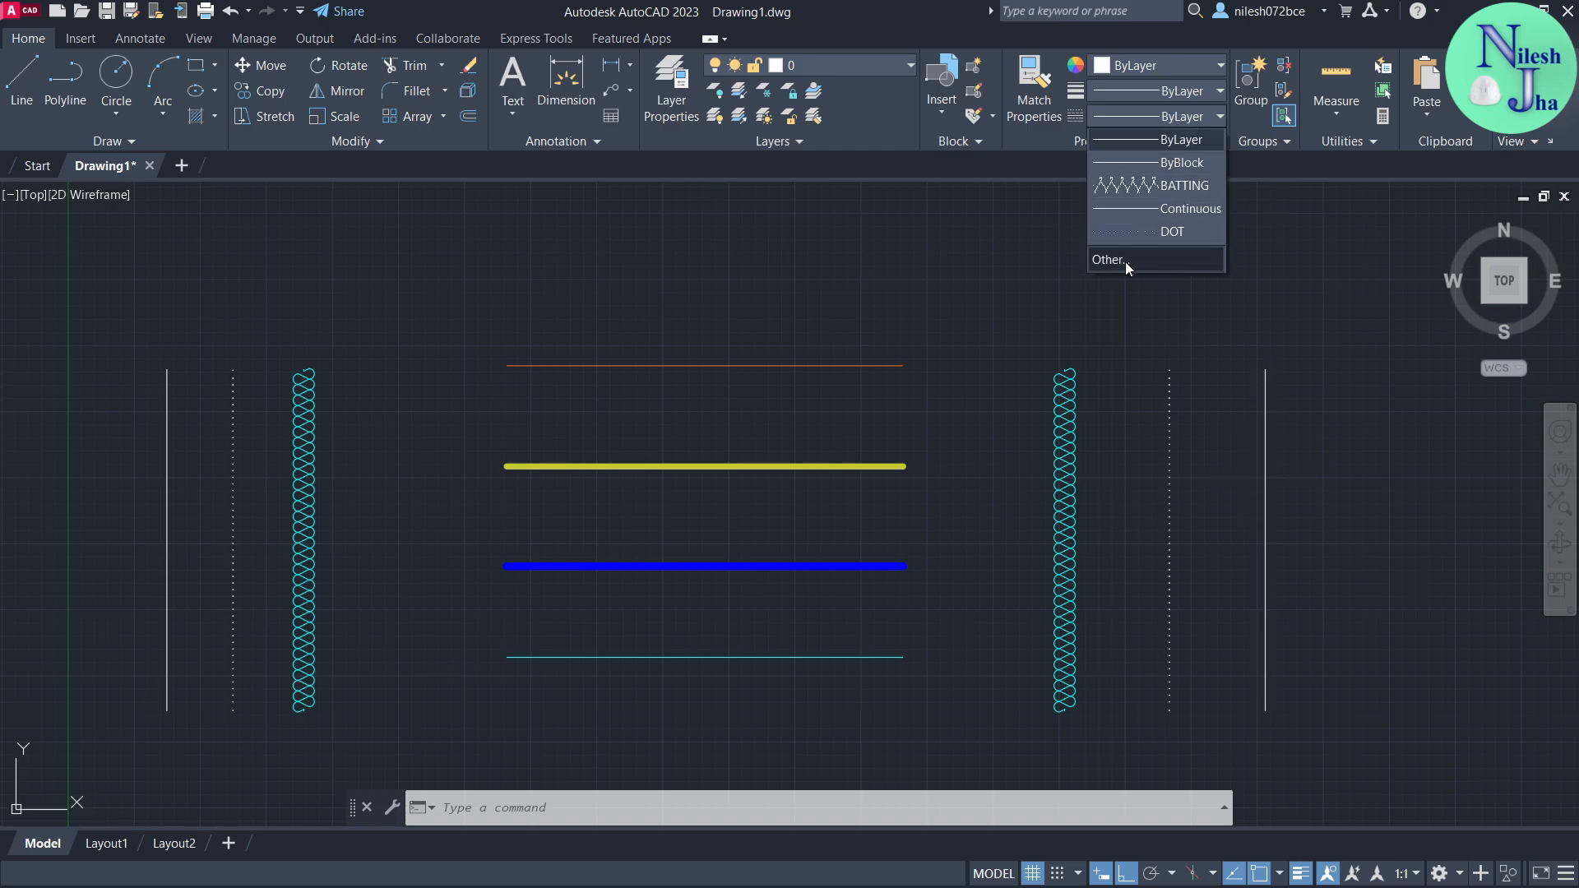
click(1124, 261)
click(949, 281)
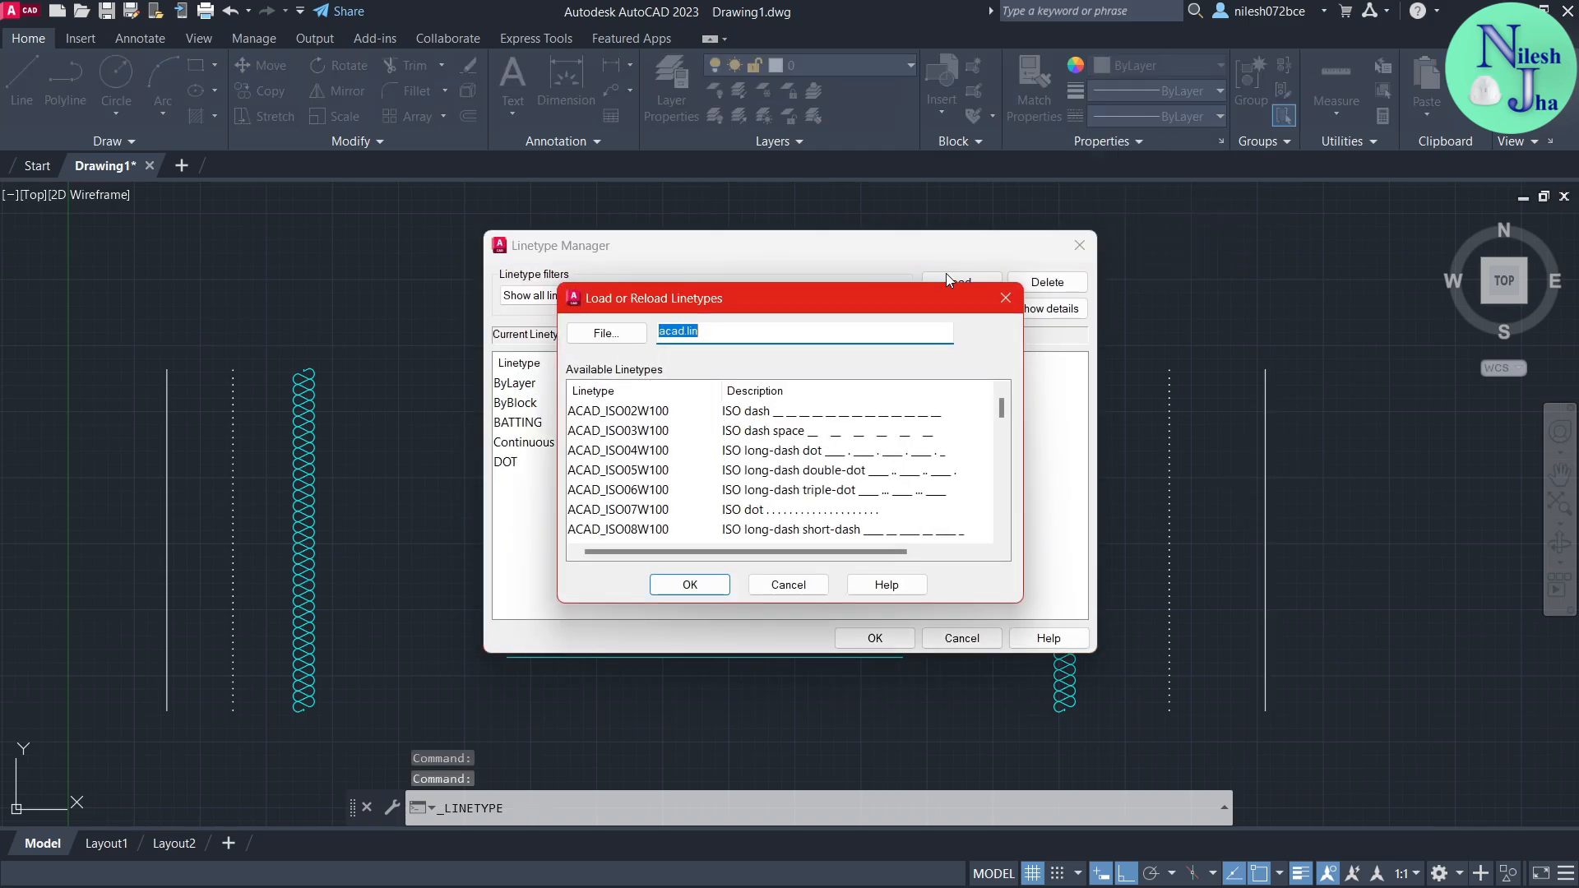
scroll(706, 465, down, 6)
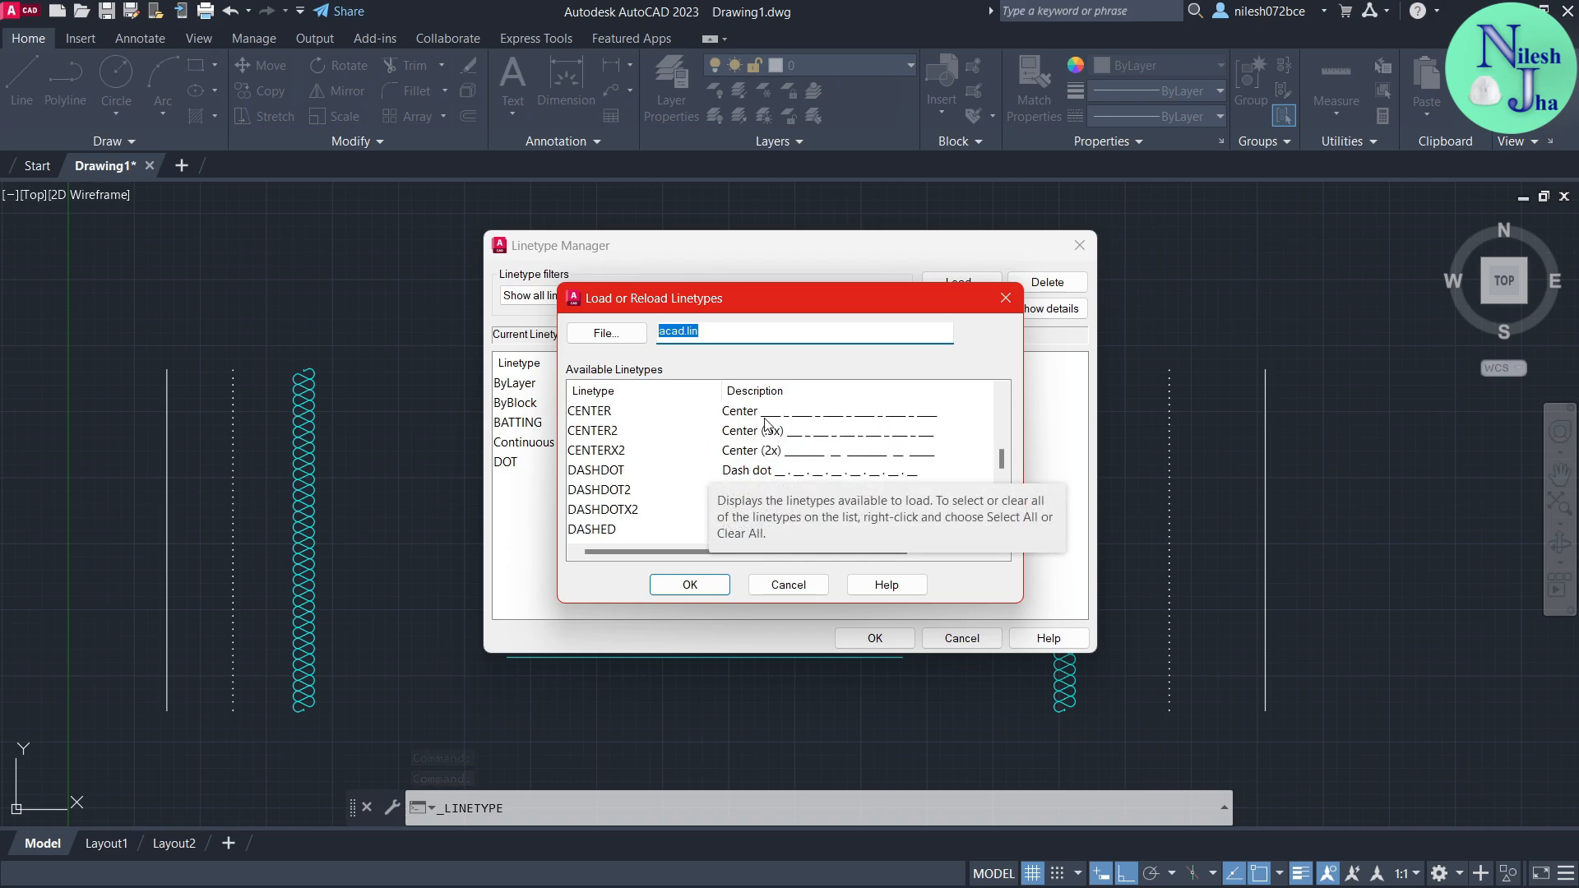
click(610, 412)
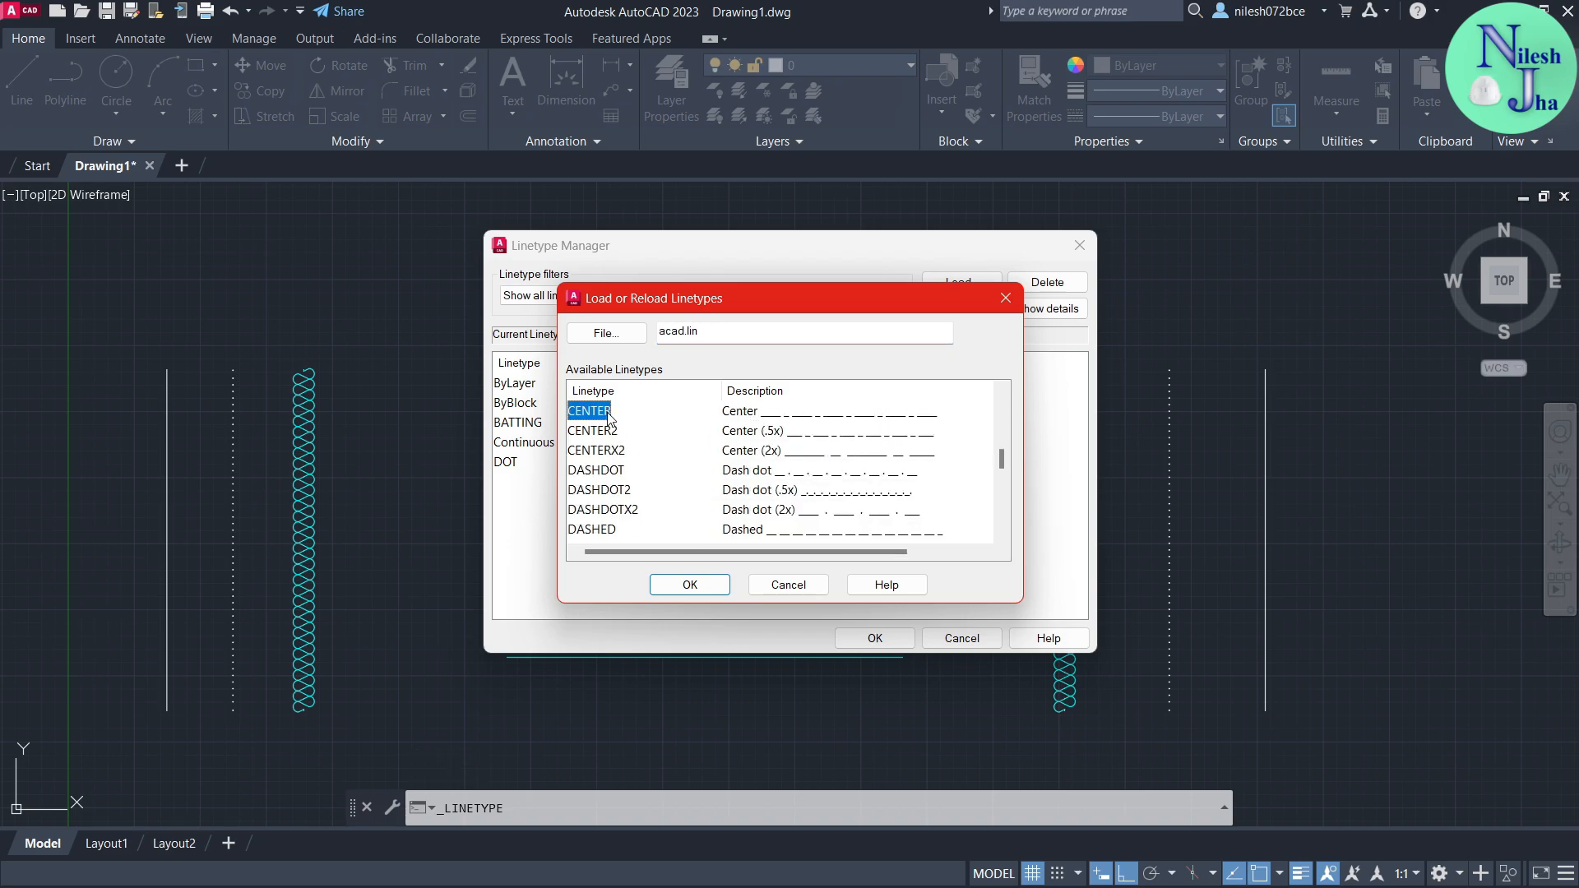
click(688, 586)
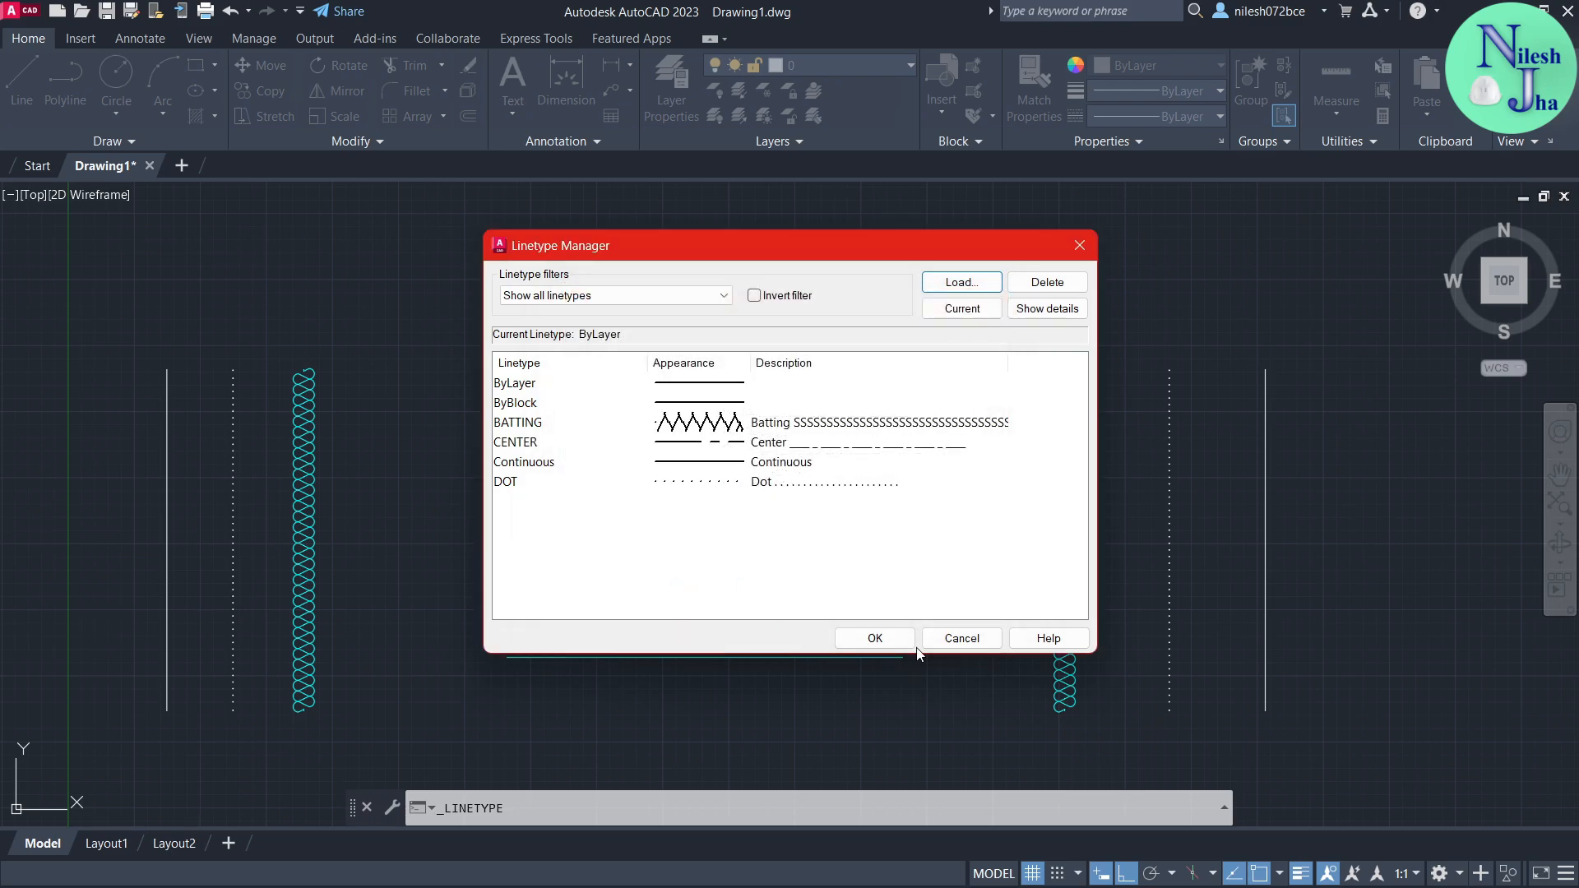
click(874, 639)
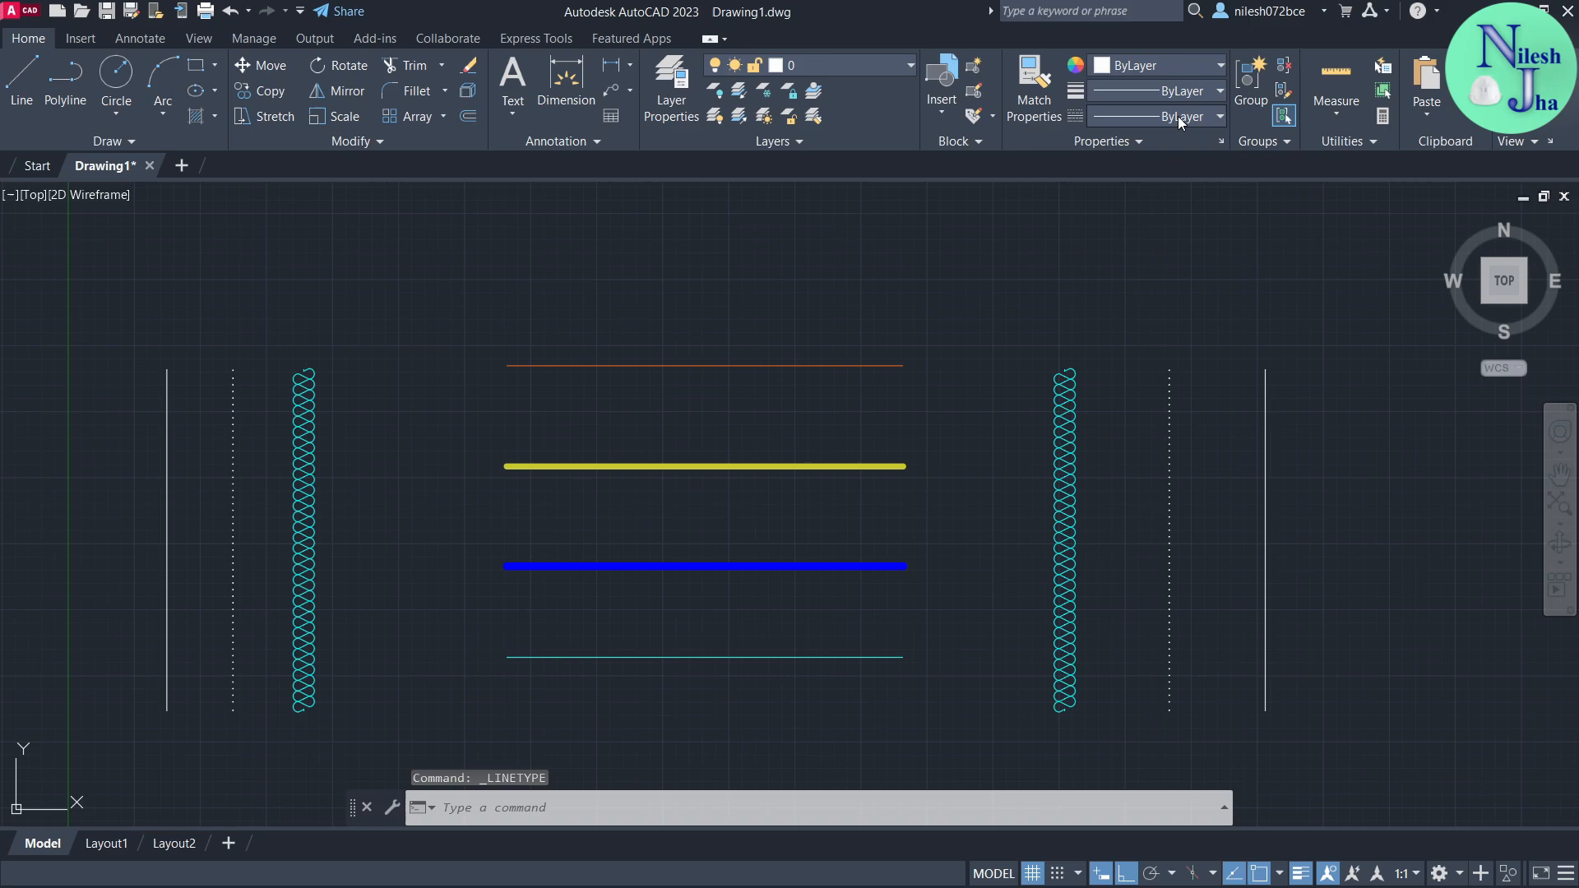
- Apply the CENTER linetype to the two outermost vertical lines, one on each side, and deselect them
click(1177, 116)
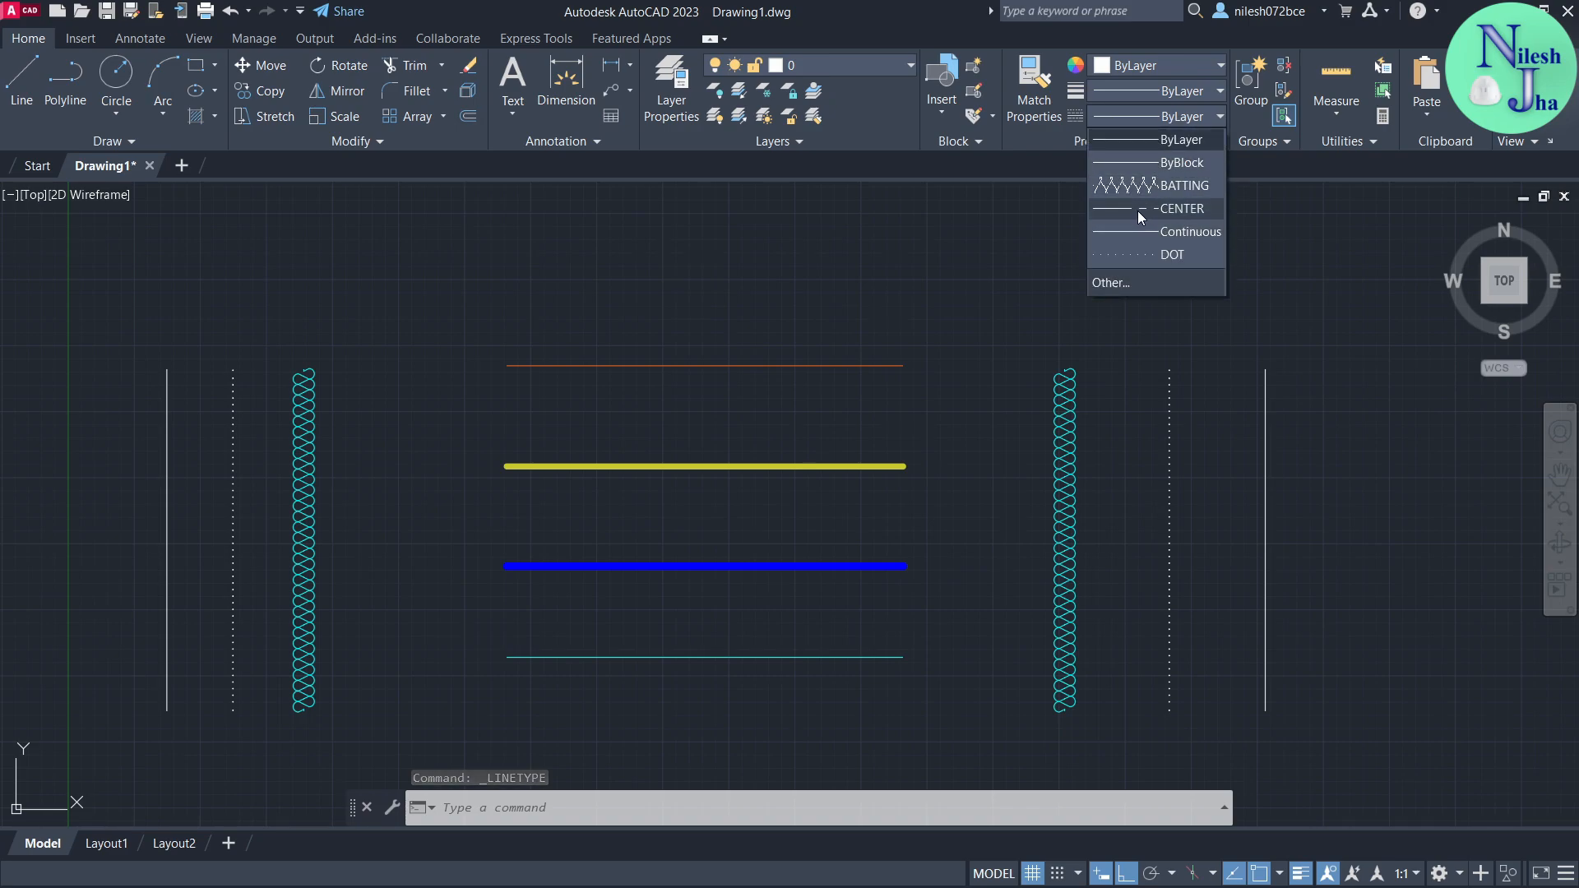
click(164, 461)
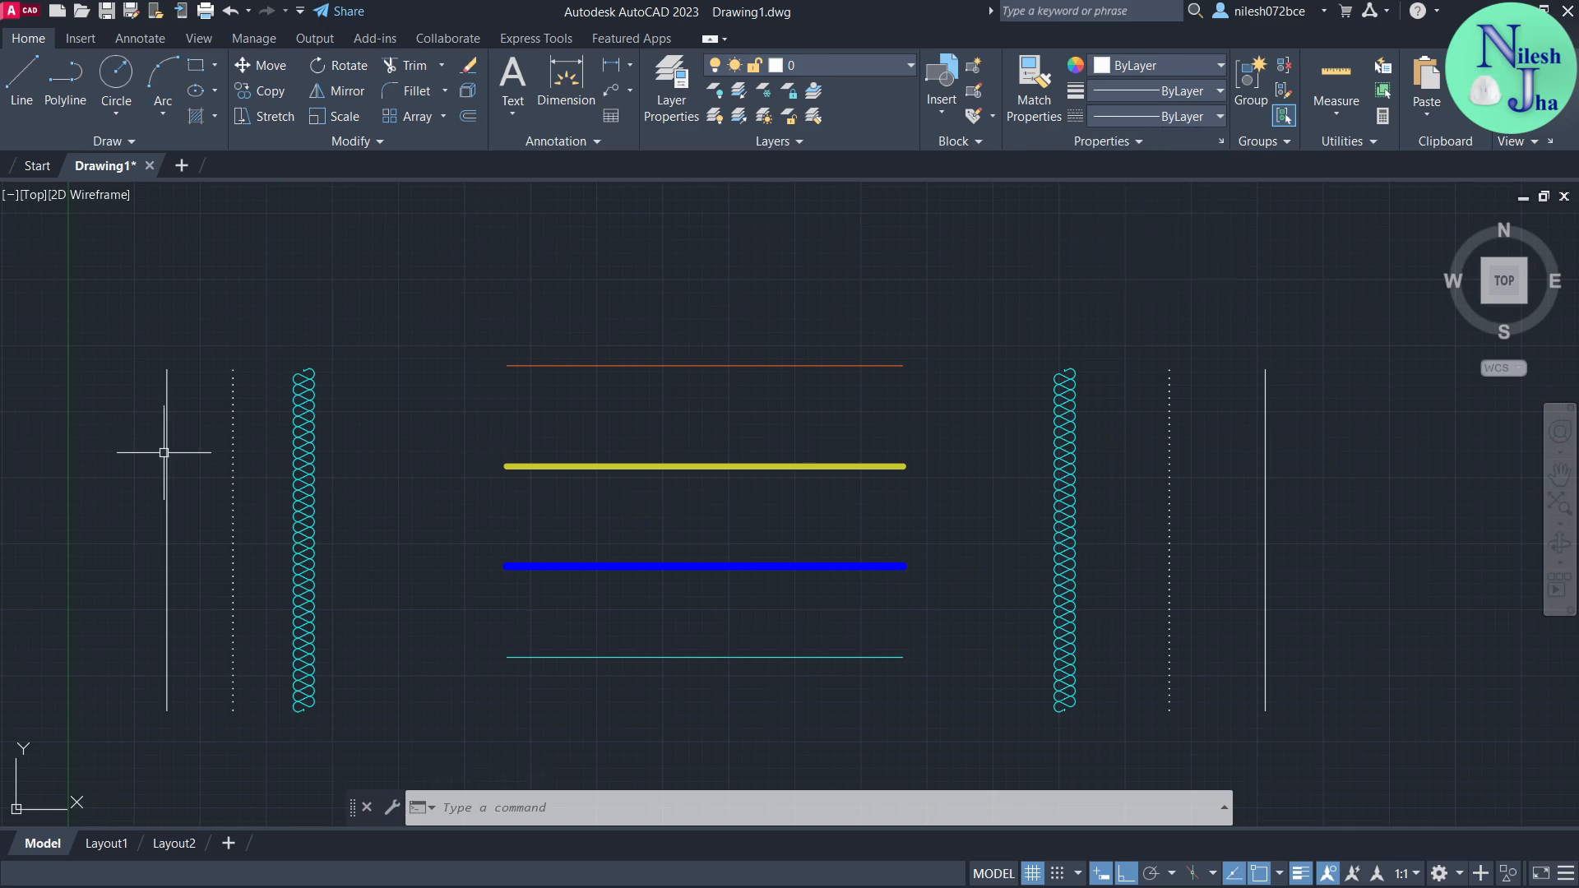
click(168, 434)
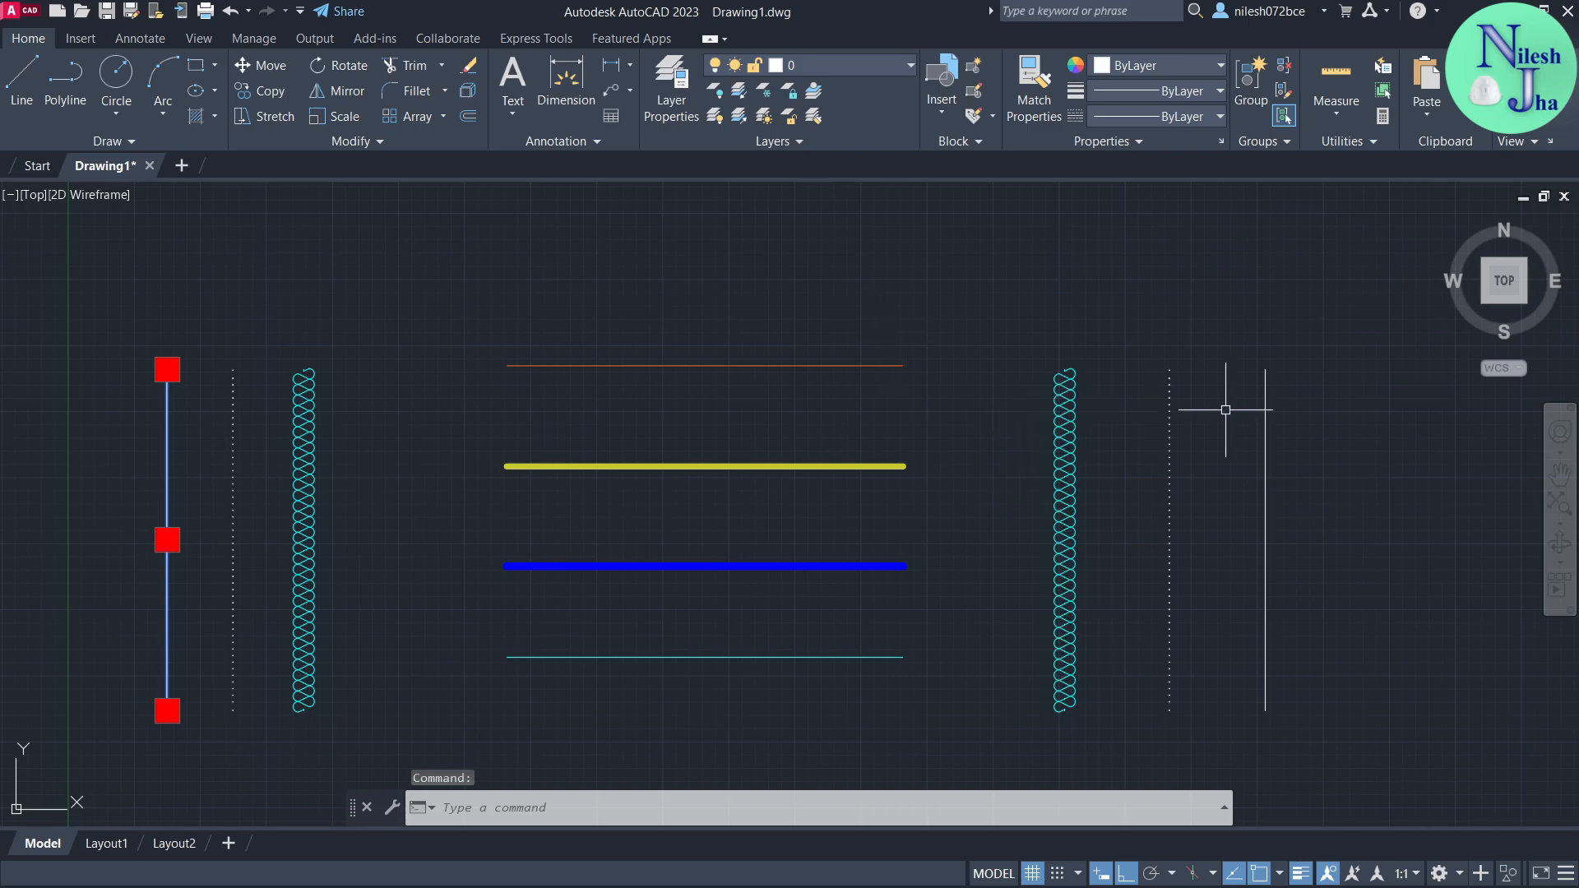
click(1269, 411)
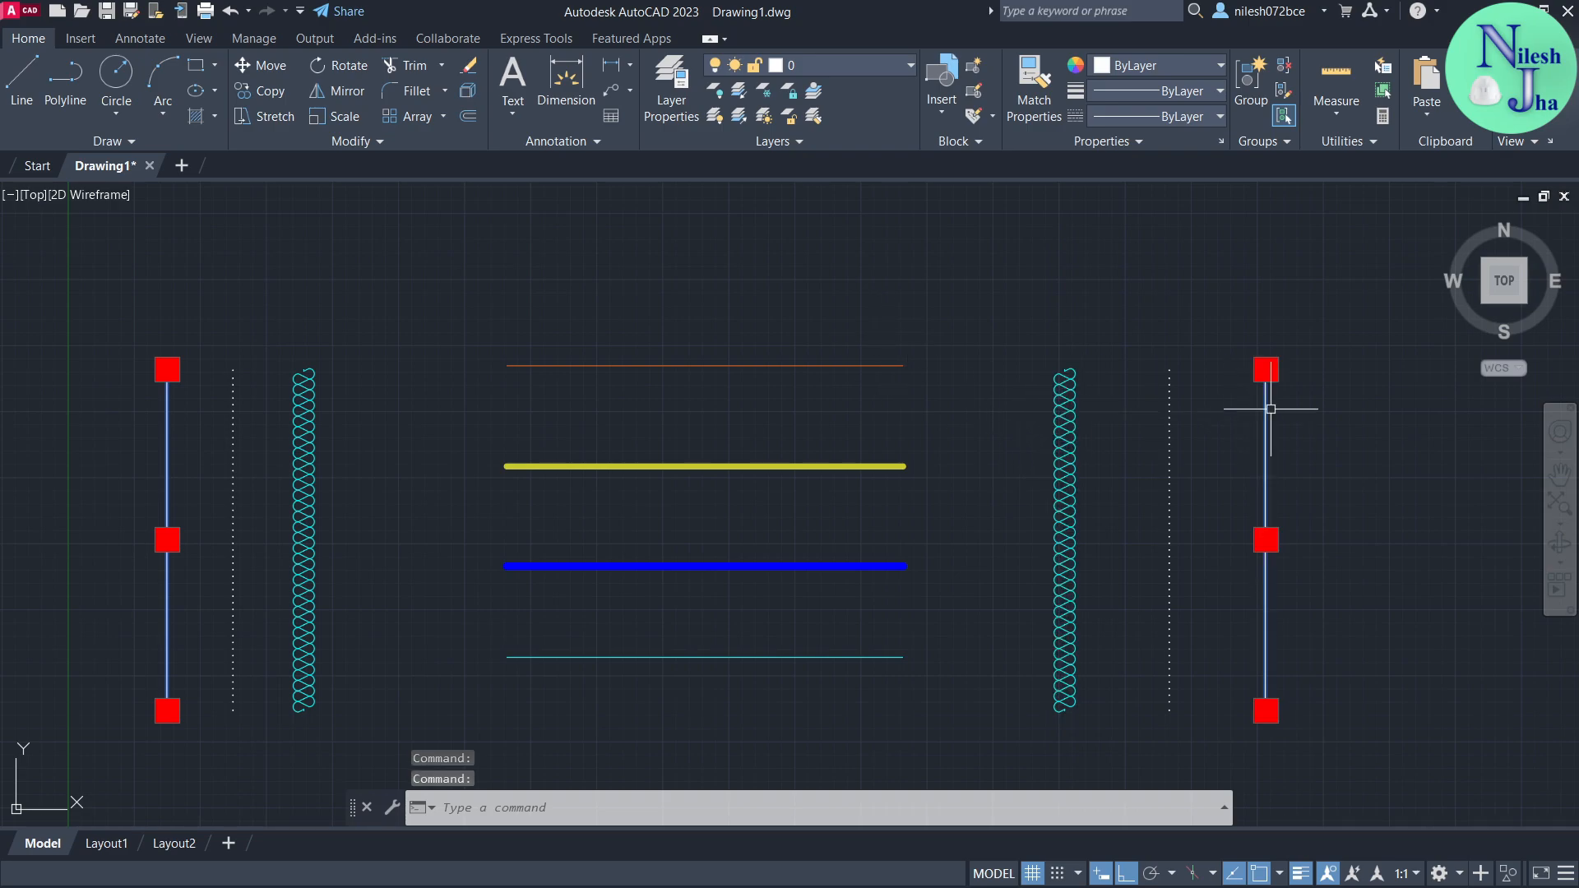
click(1217, 116)
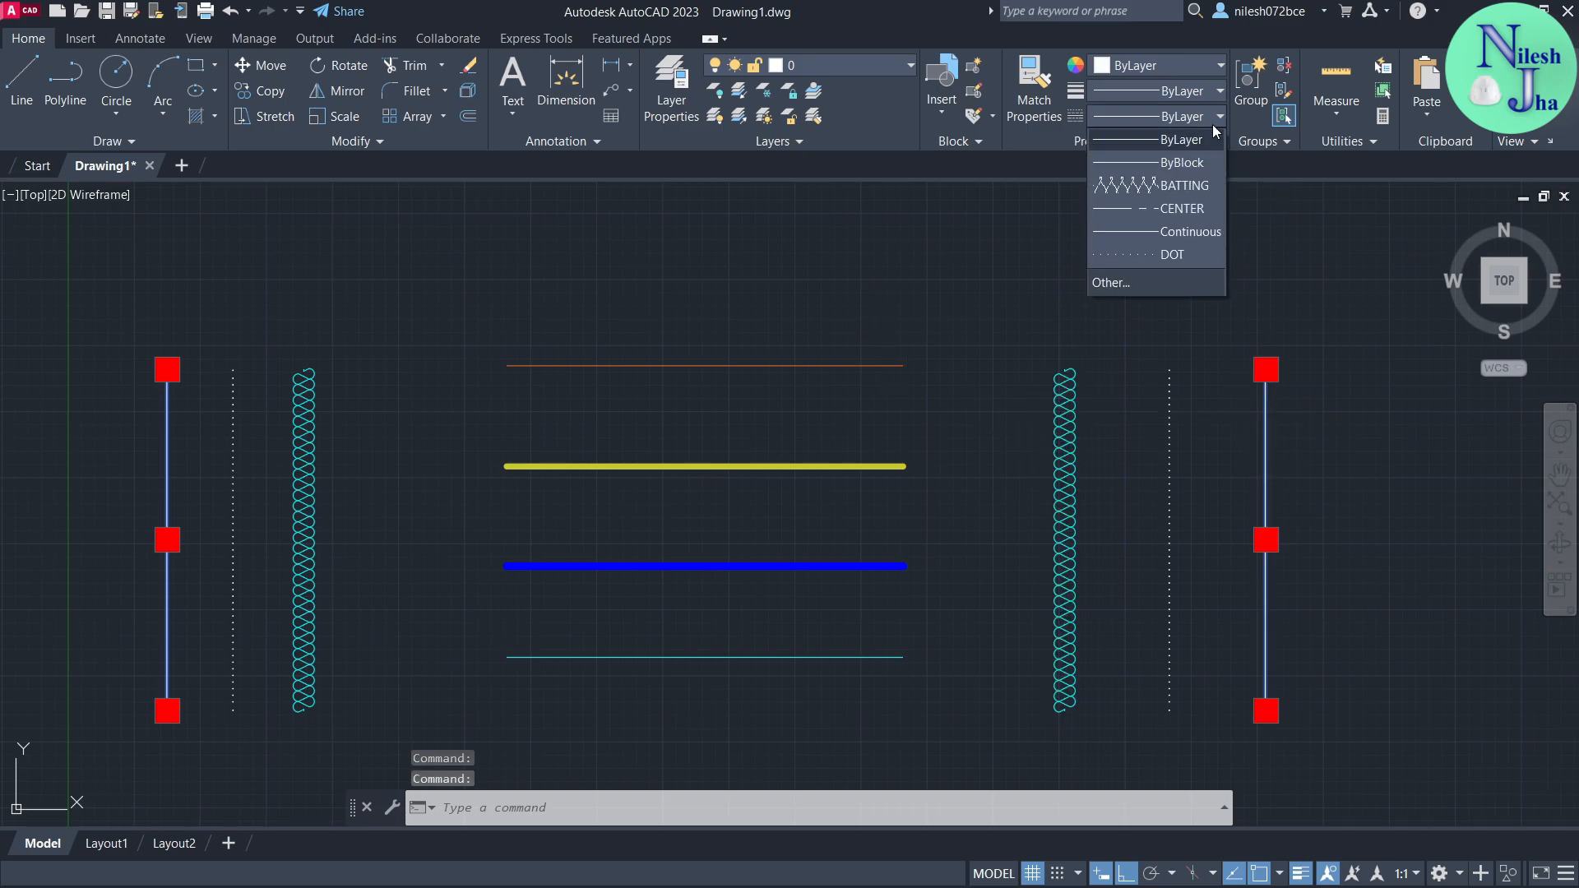
click(1157, 209)
key(Escape)
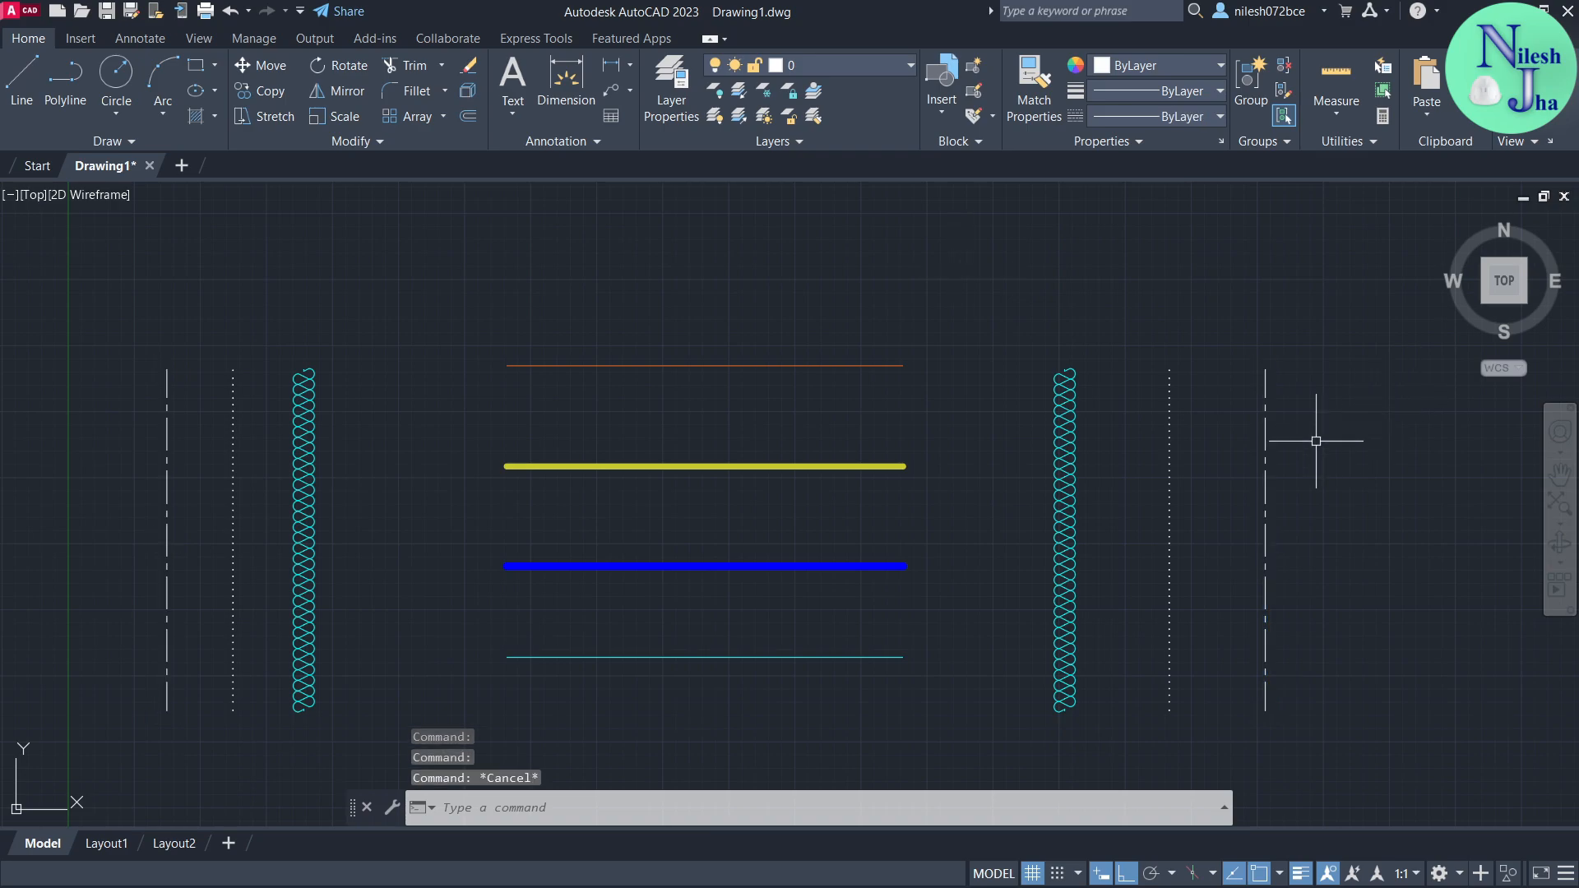
- Give the two outermost CENTER lines the yellow colour 241,235,31 and a 0.70 mm lineweight, and deselect them
click(1267, 458)
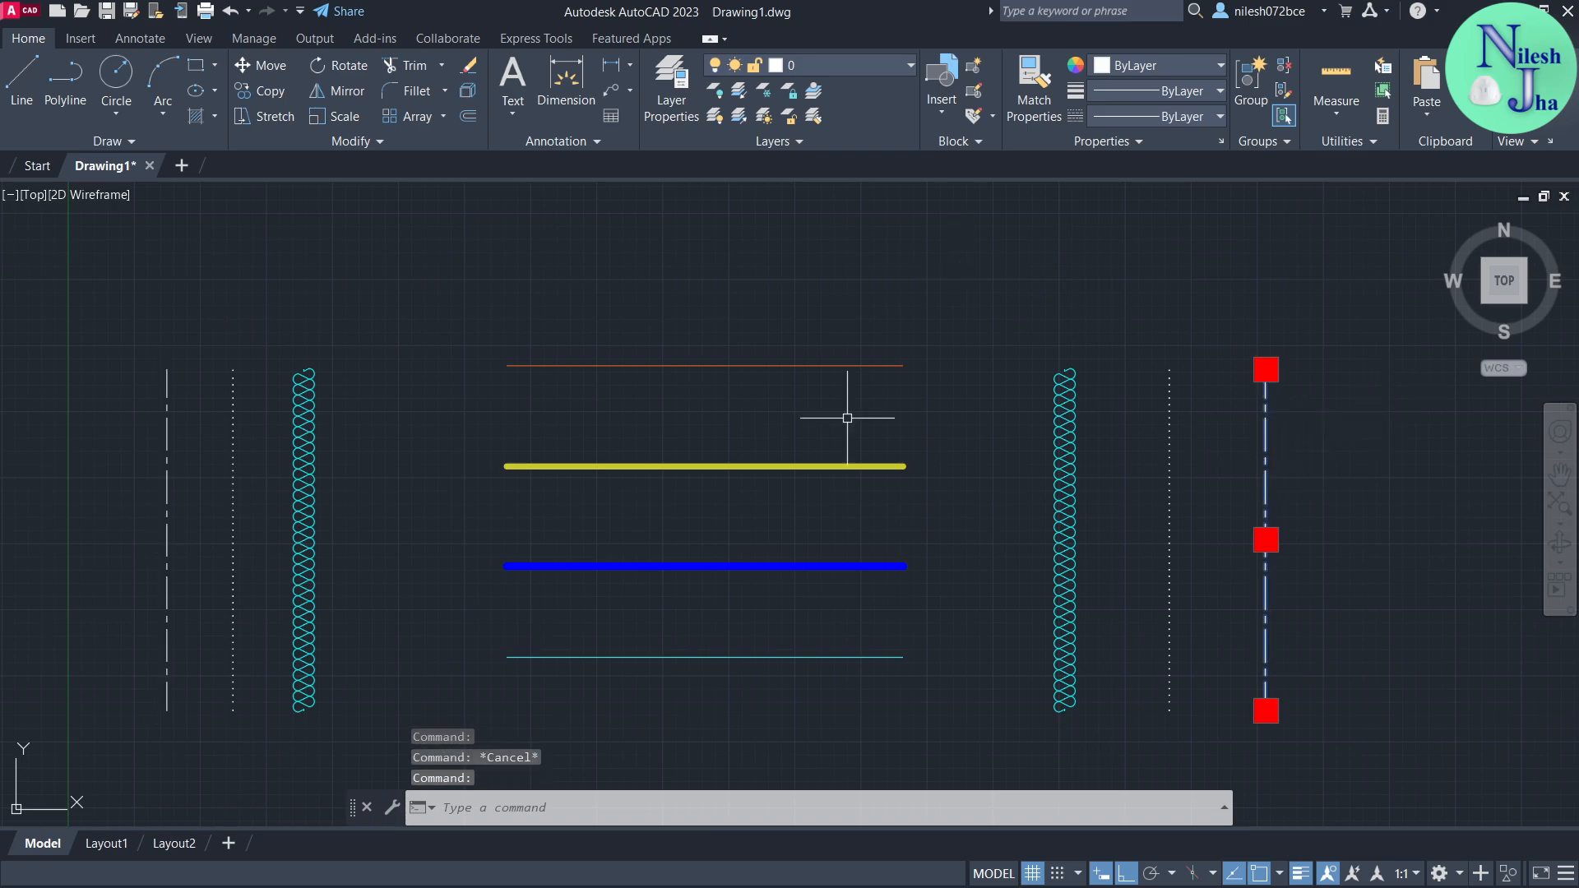
click(168, 490)
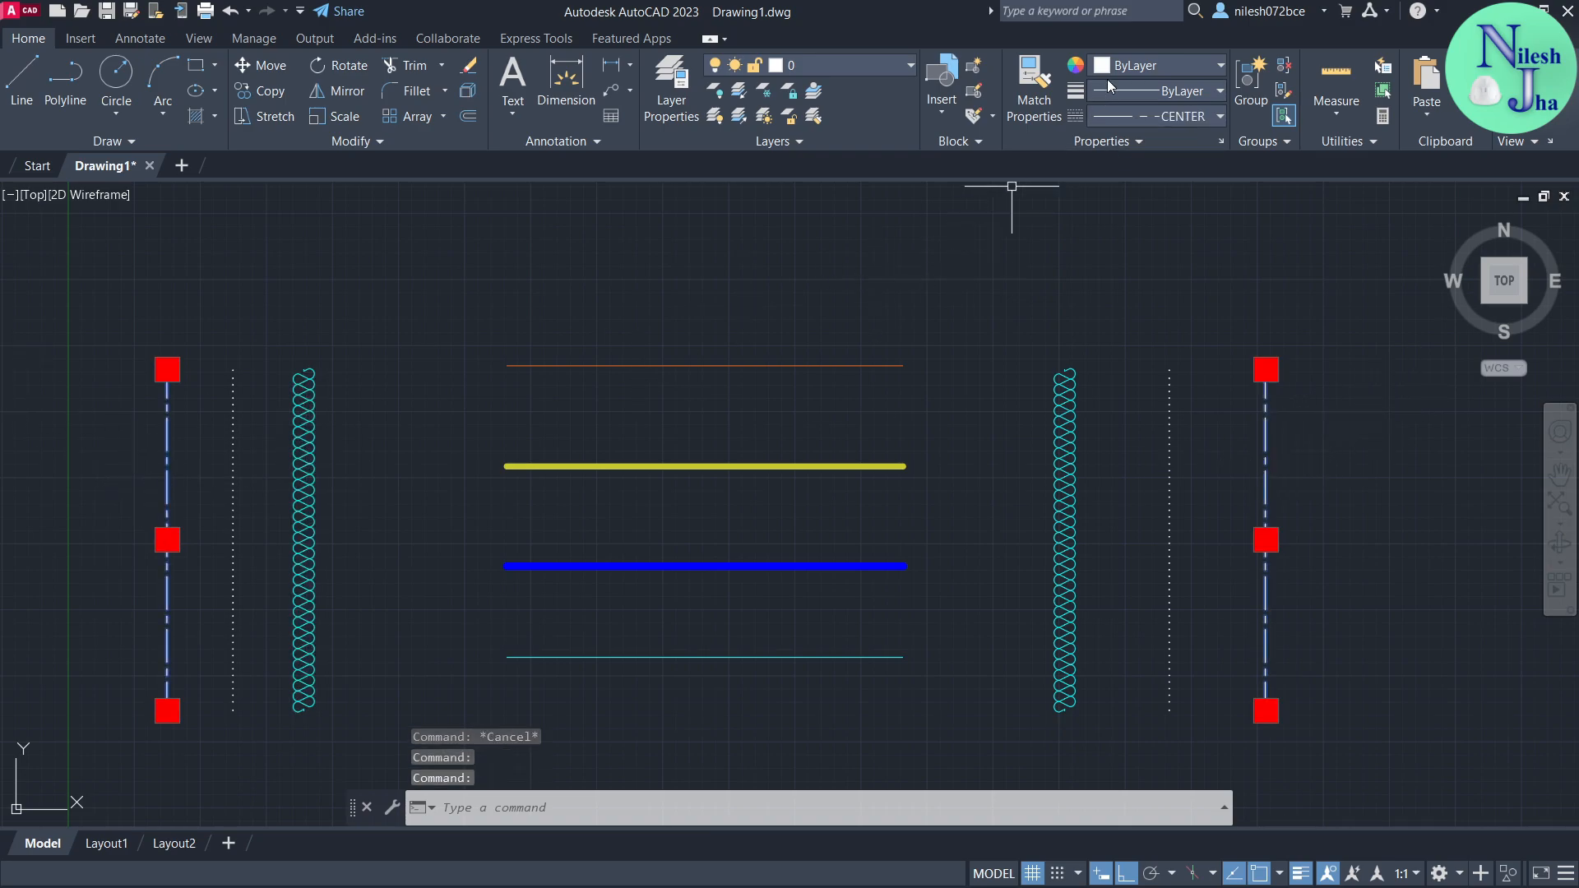
click(1108, 67)
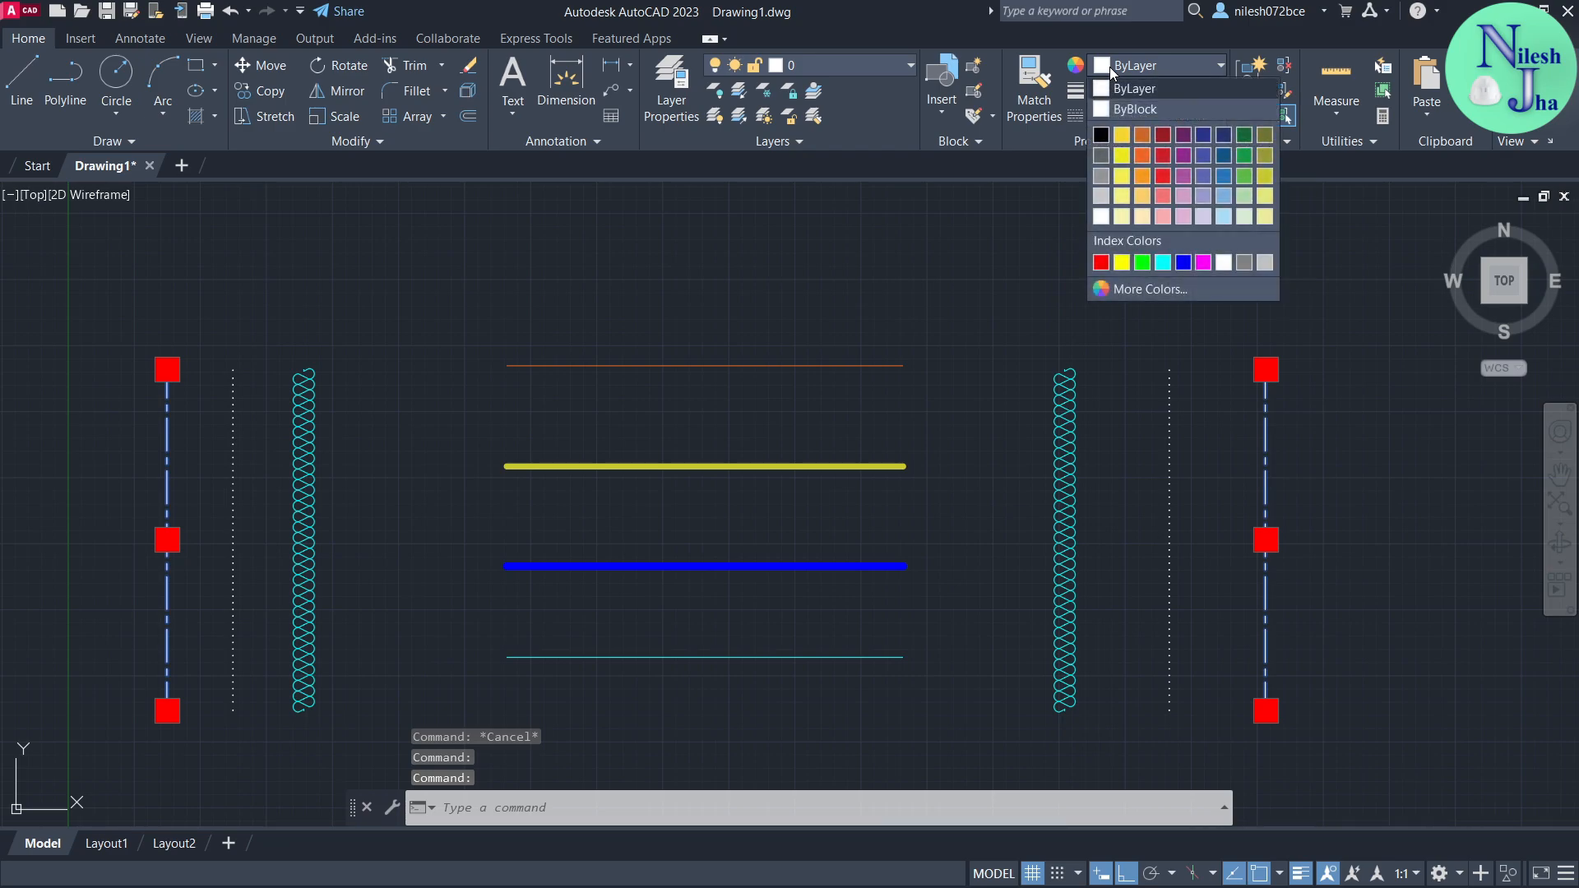
click(1123, 150)
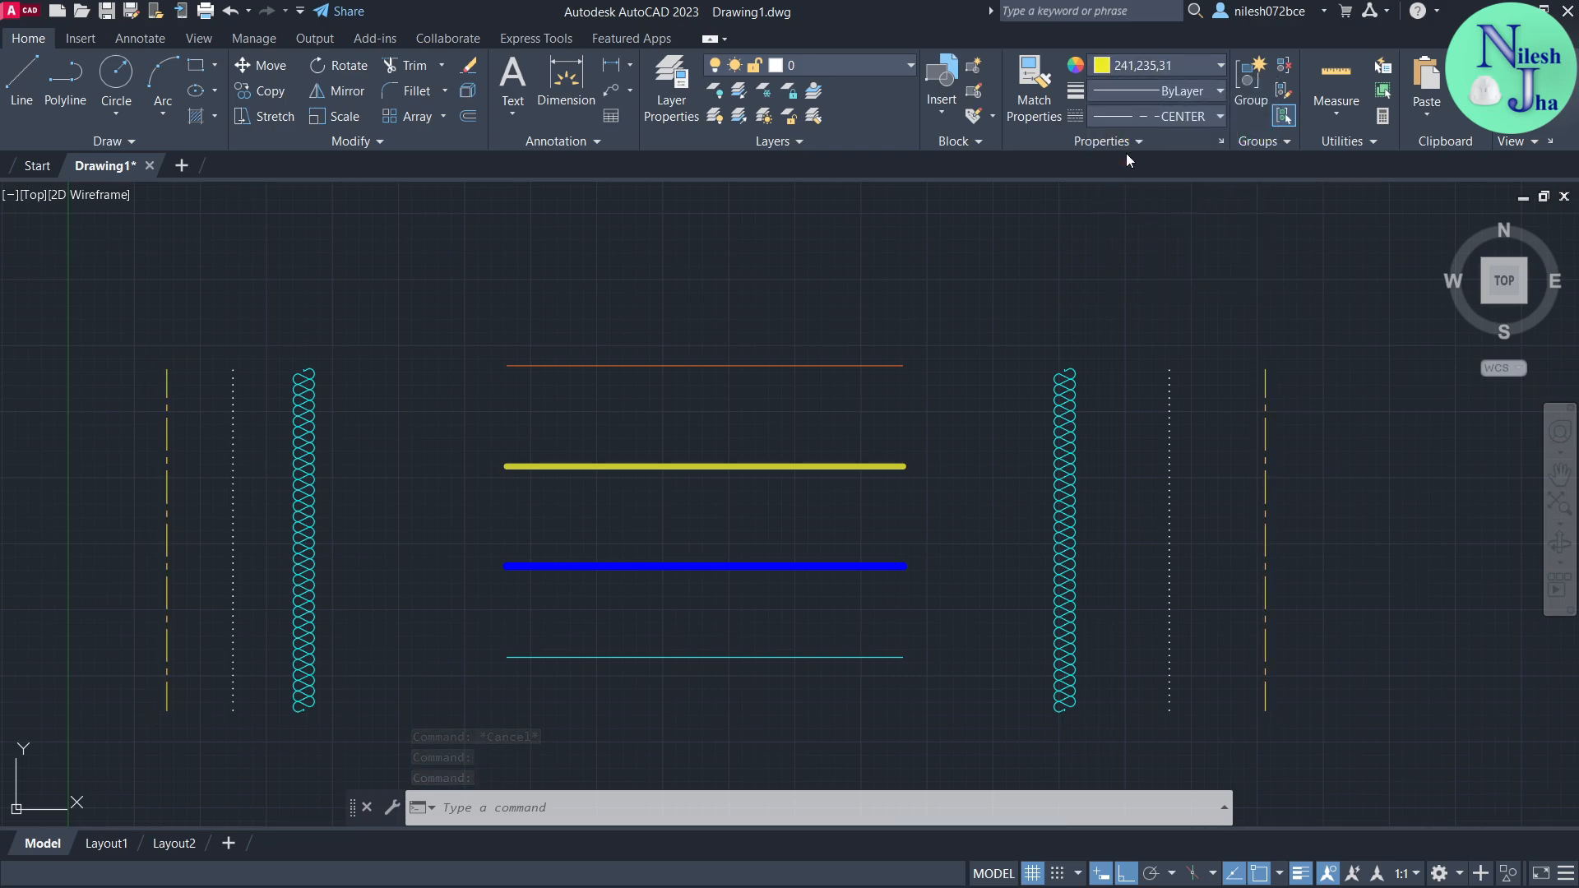
click(1178, 92)
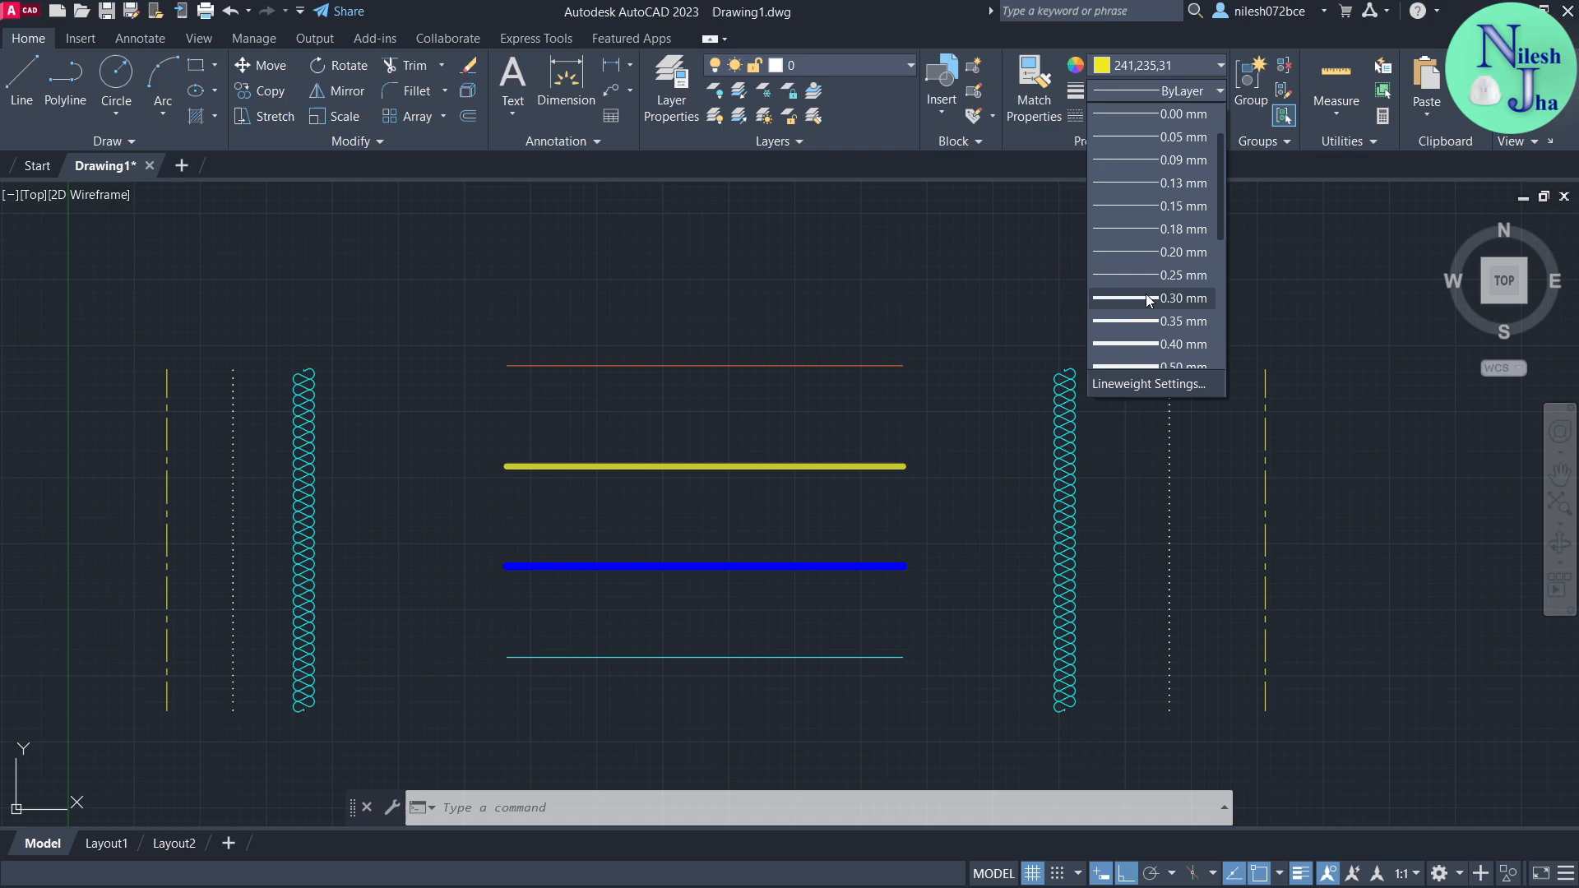
scroll(1145, 255, down, 3)
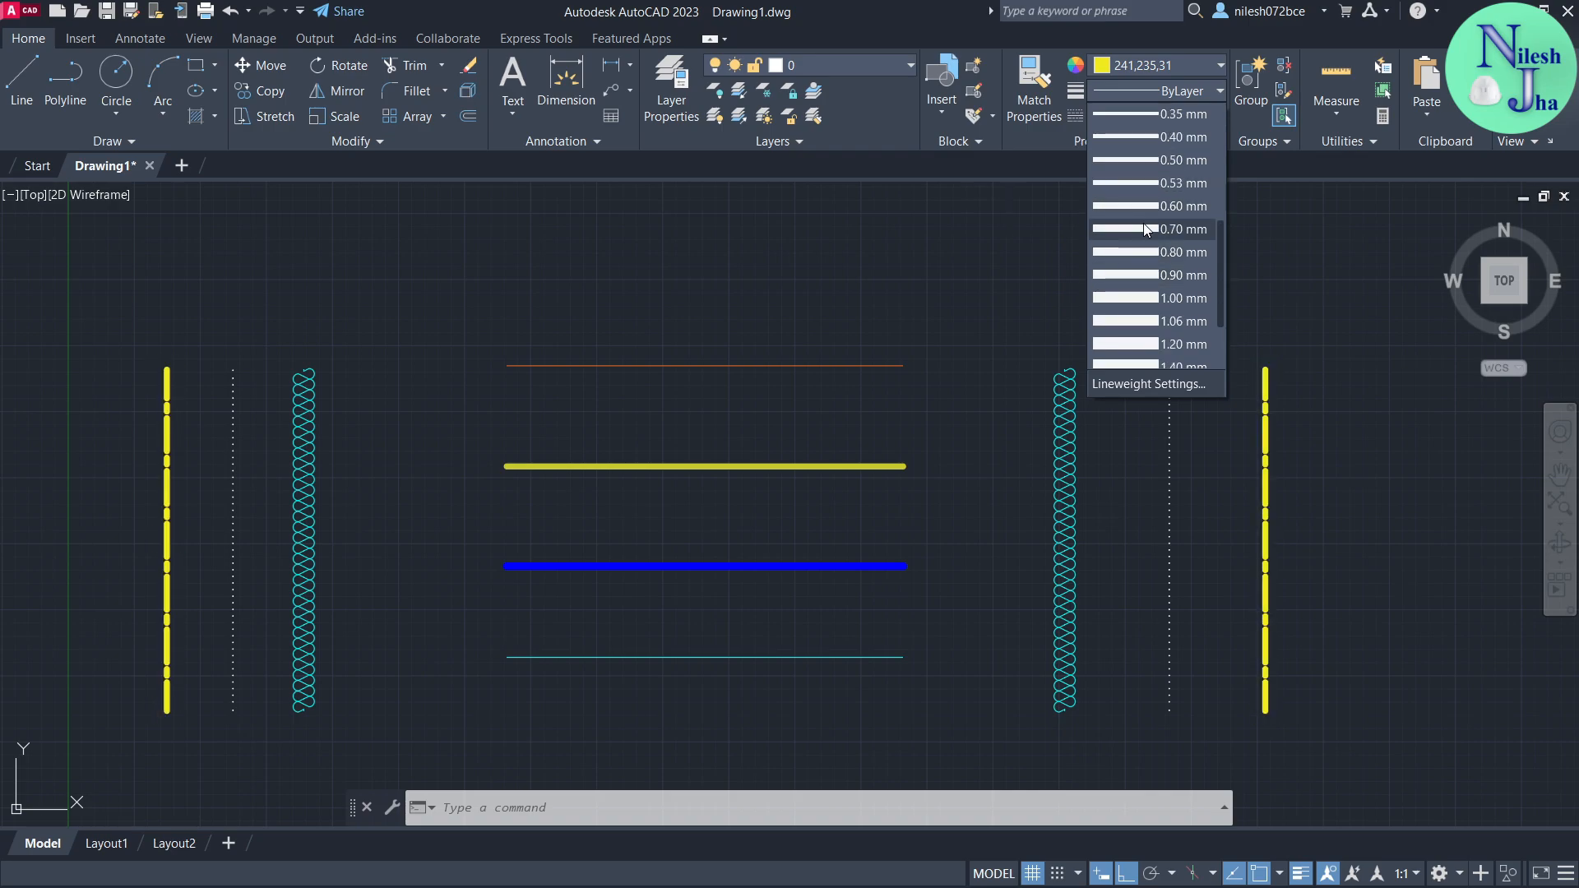
click(1143, 230)
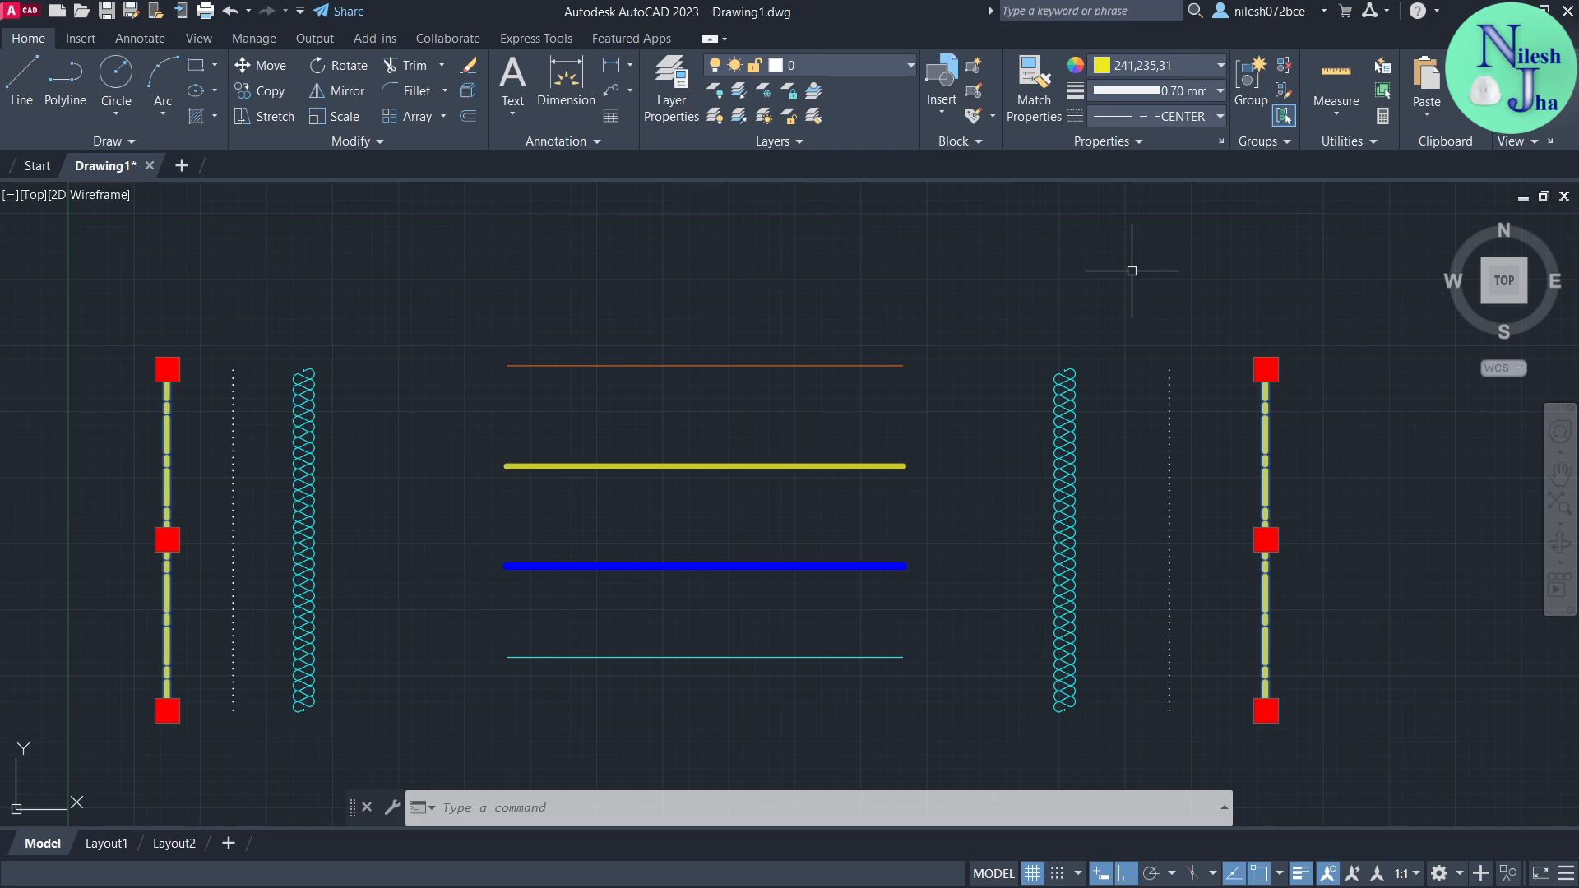
key(Escape)
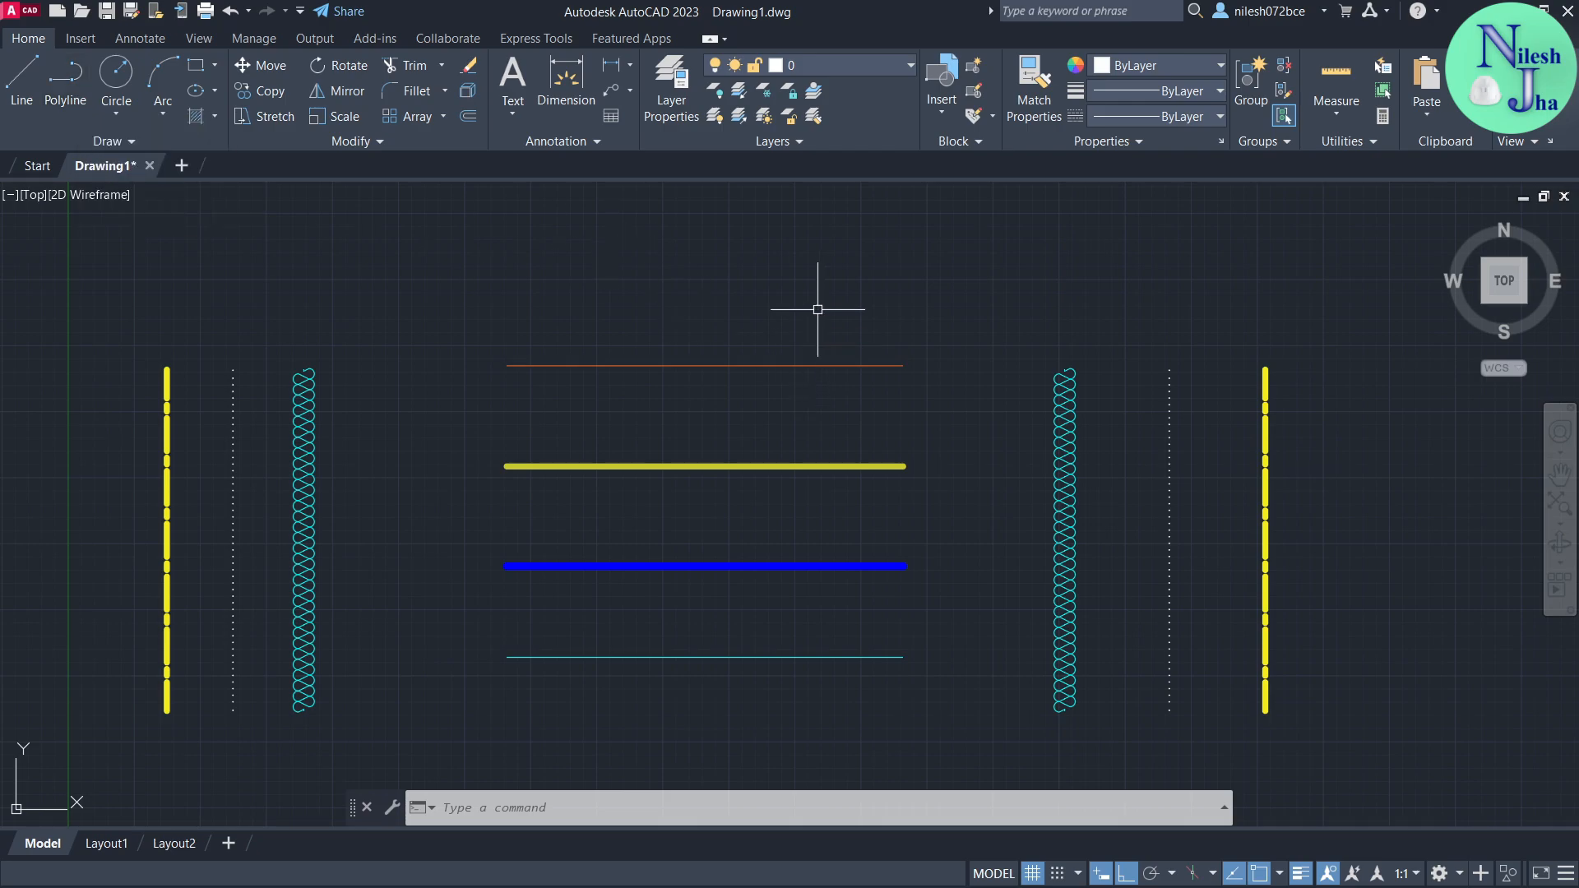
- Draw a closed rectangle from four Line segments above the horizontal lines, near their left end, and end the command
mouse_move(817, 309)
middle_down()
mouse_move(818, 426)
mouse_move(814, 345)
middle_up()
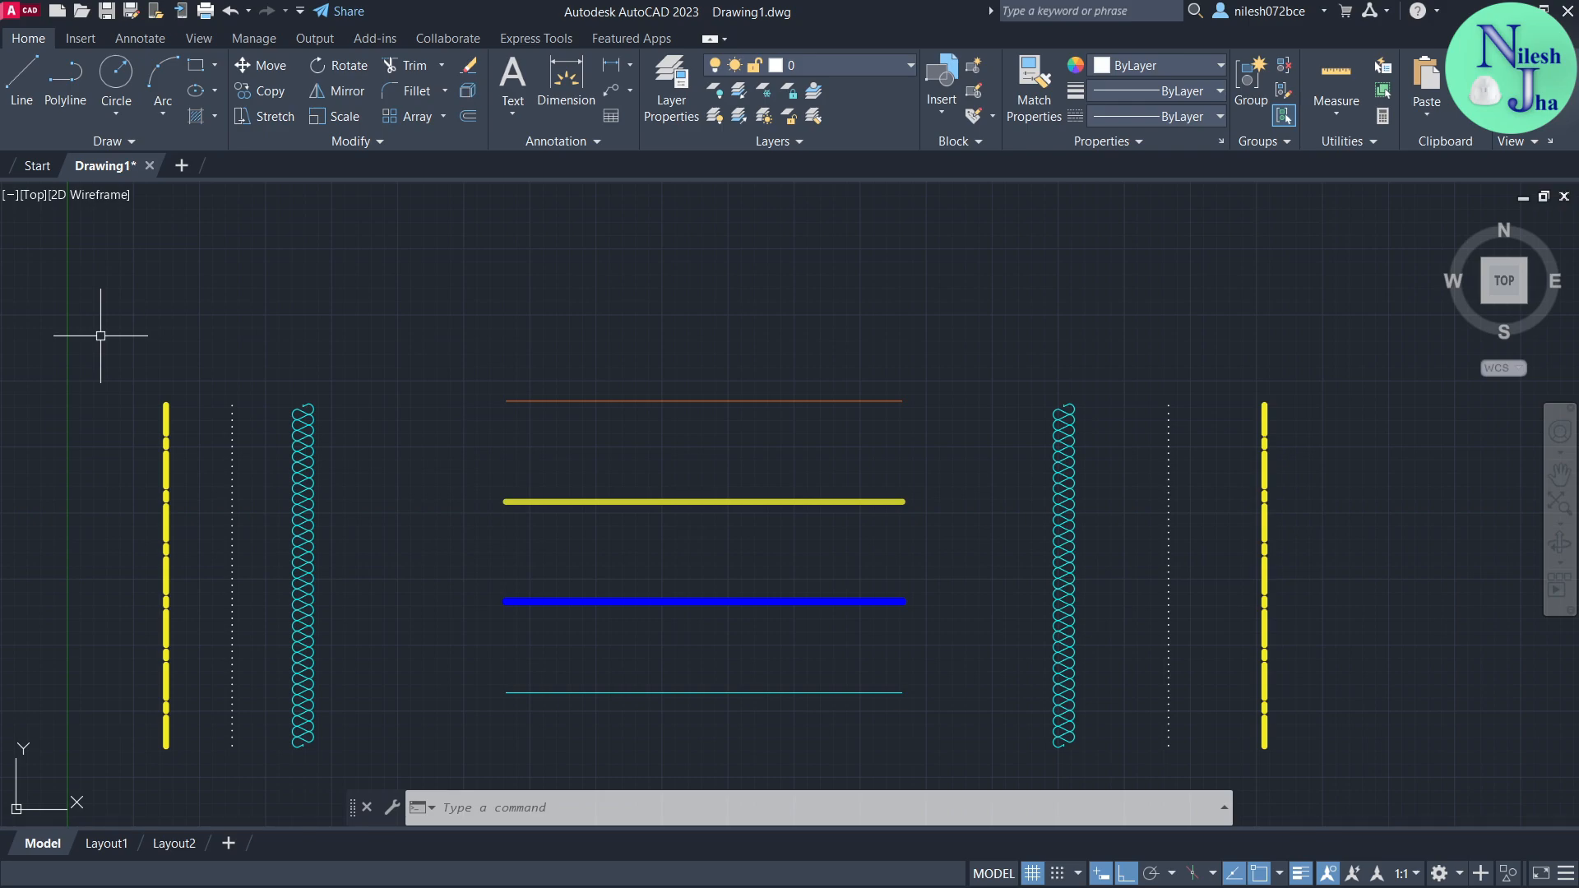
click(23, 85)
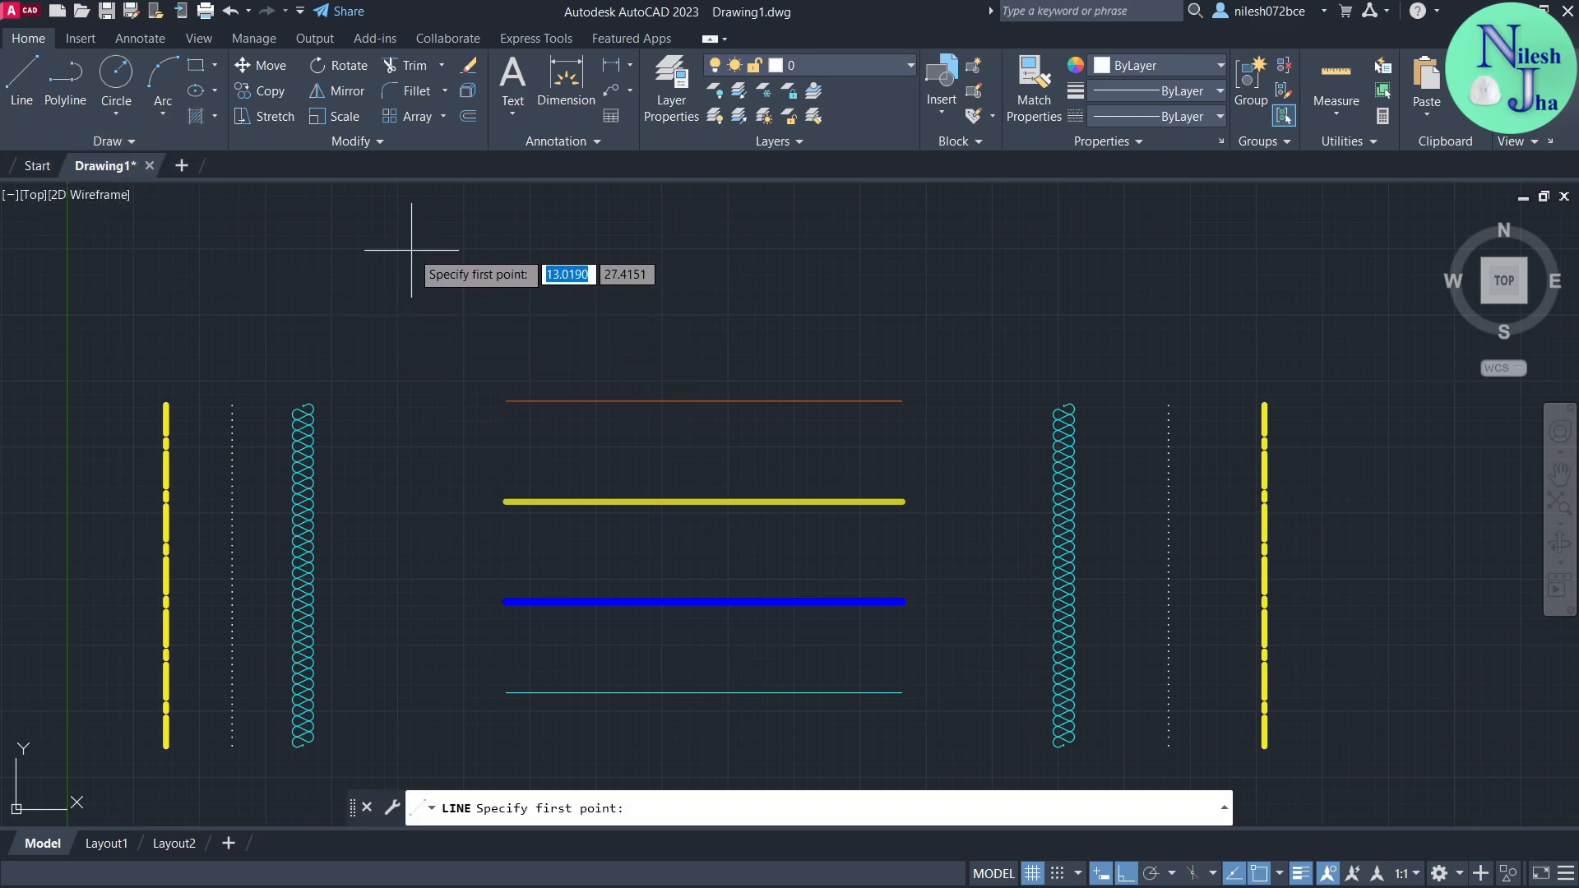
click(375, 238)
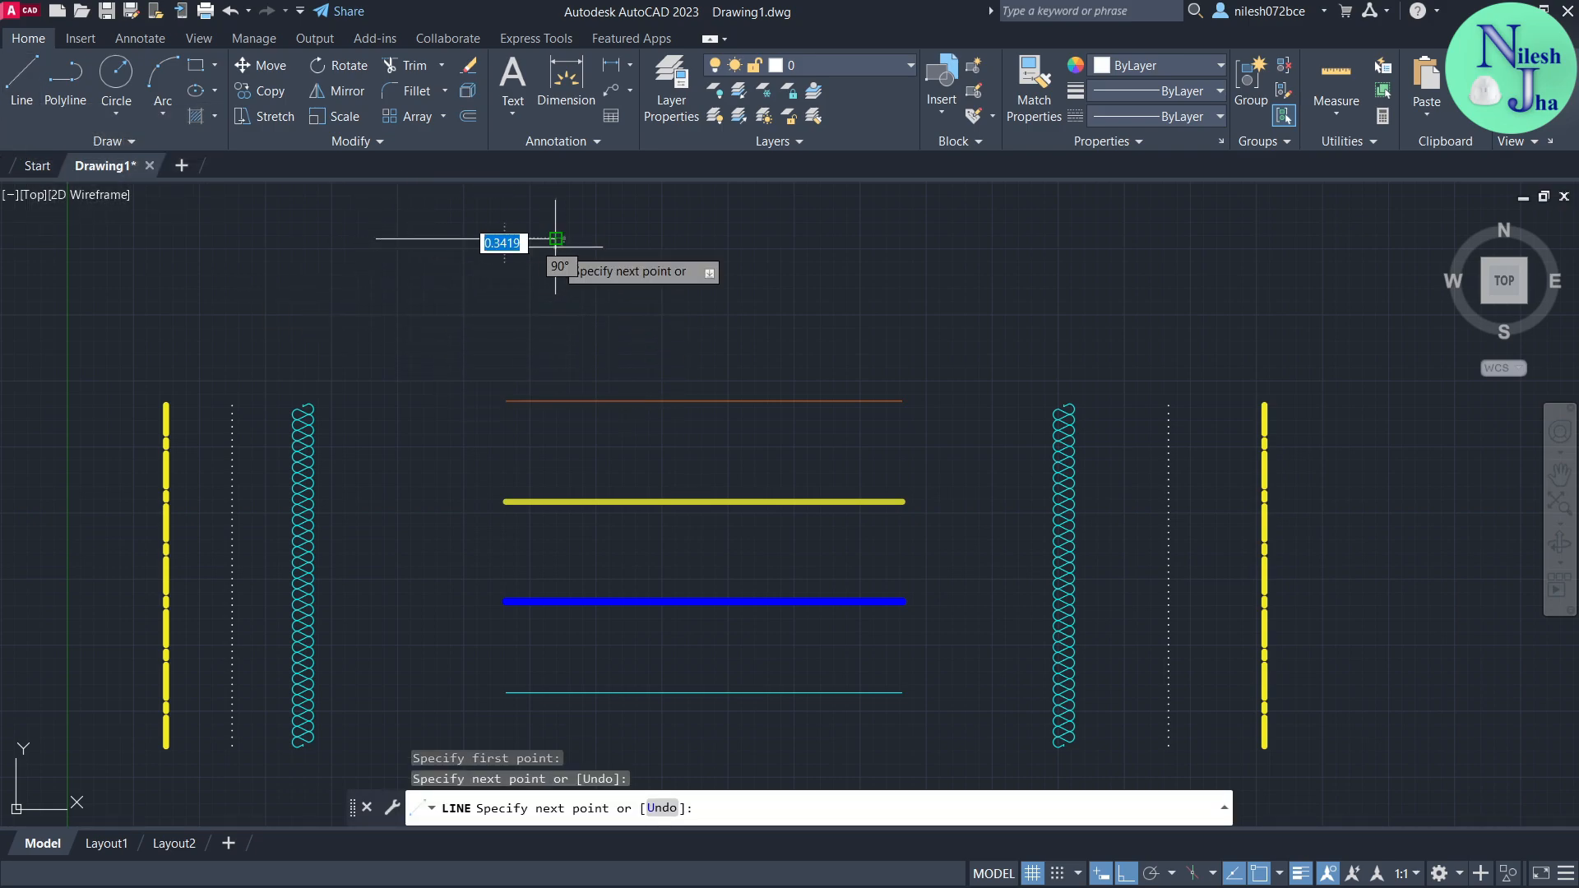
click(555, 359)
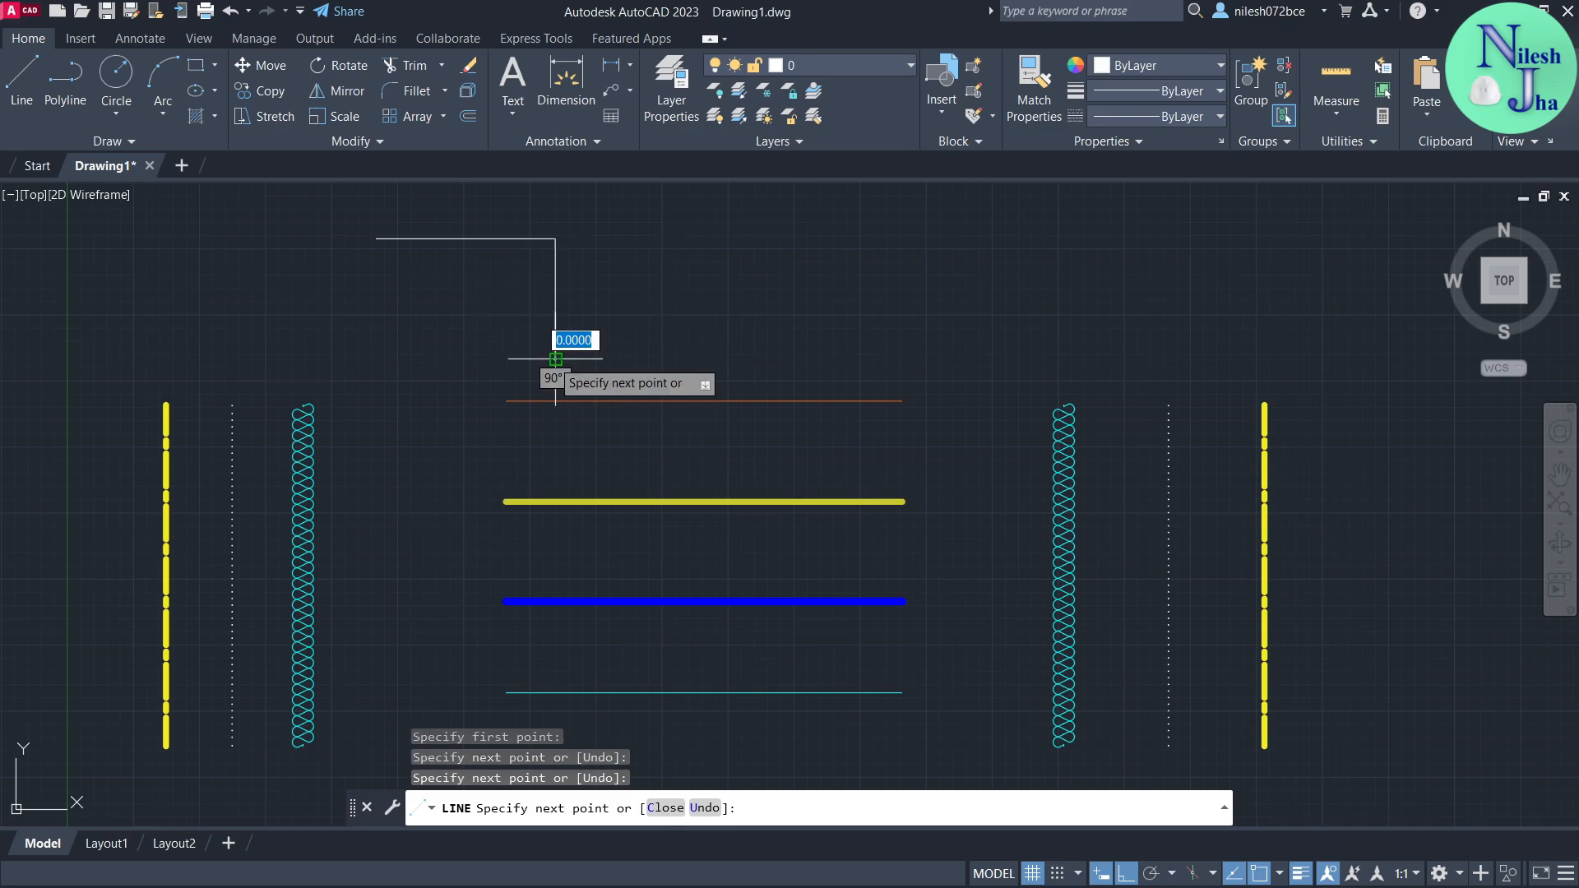
click(376, 359)
click(376, 238)
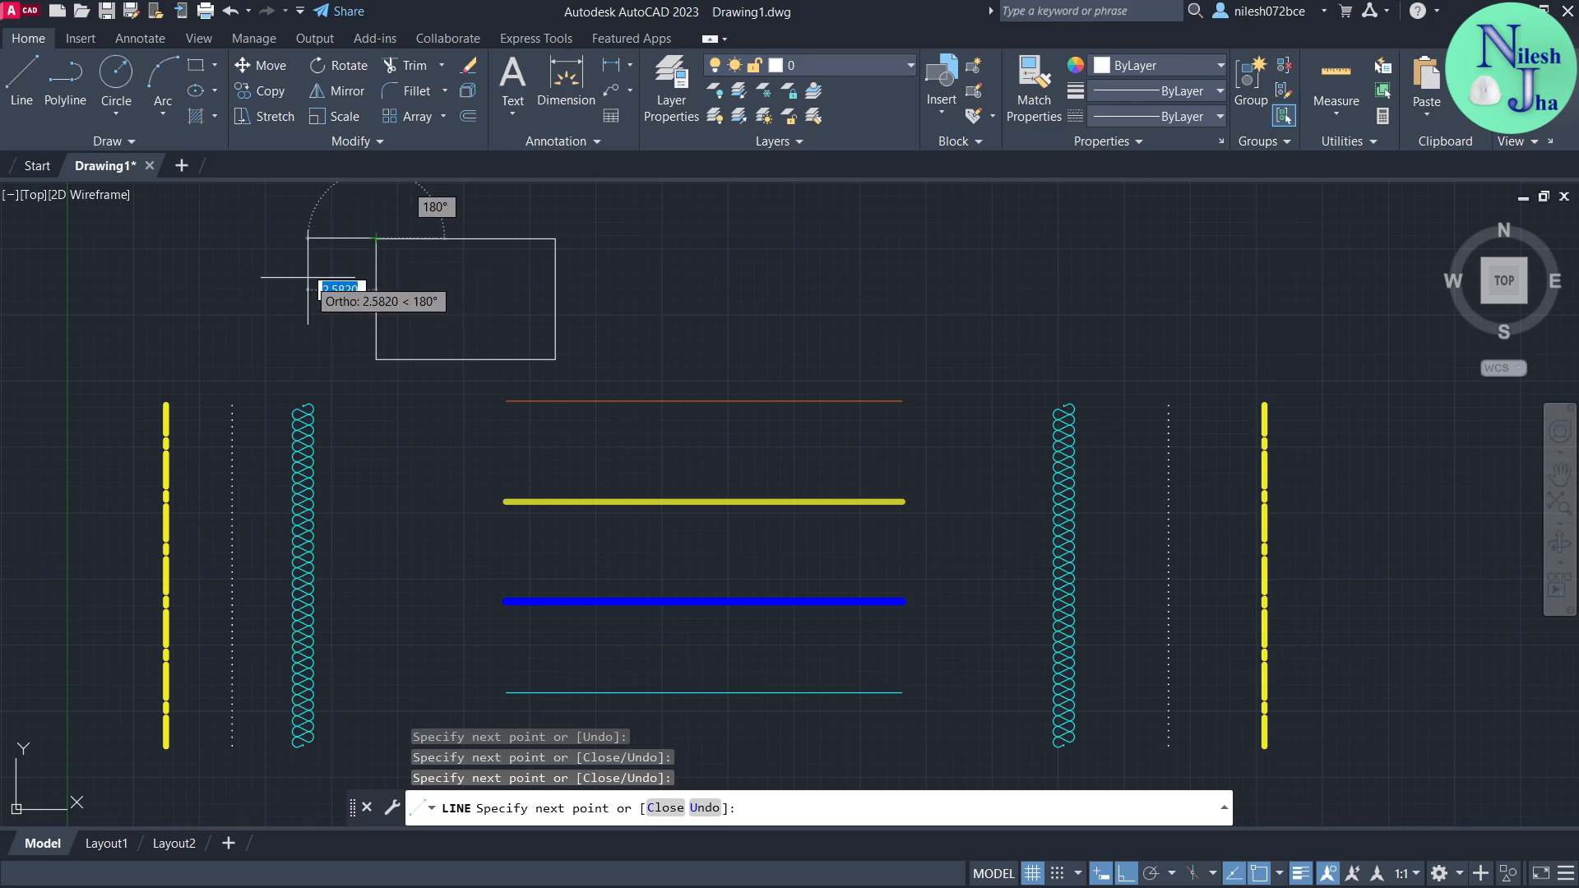
key(Return)
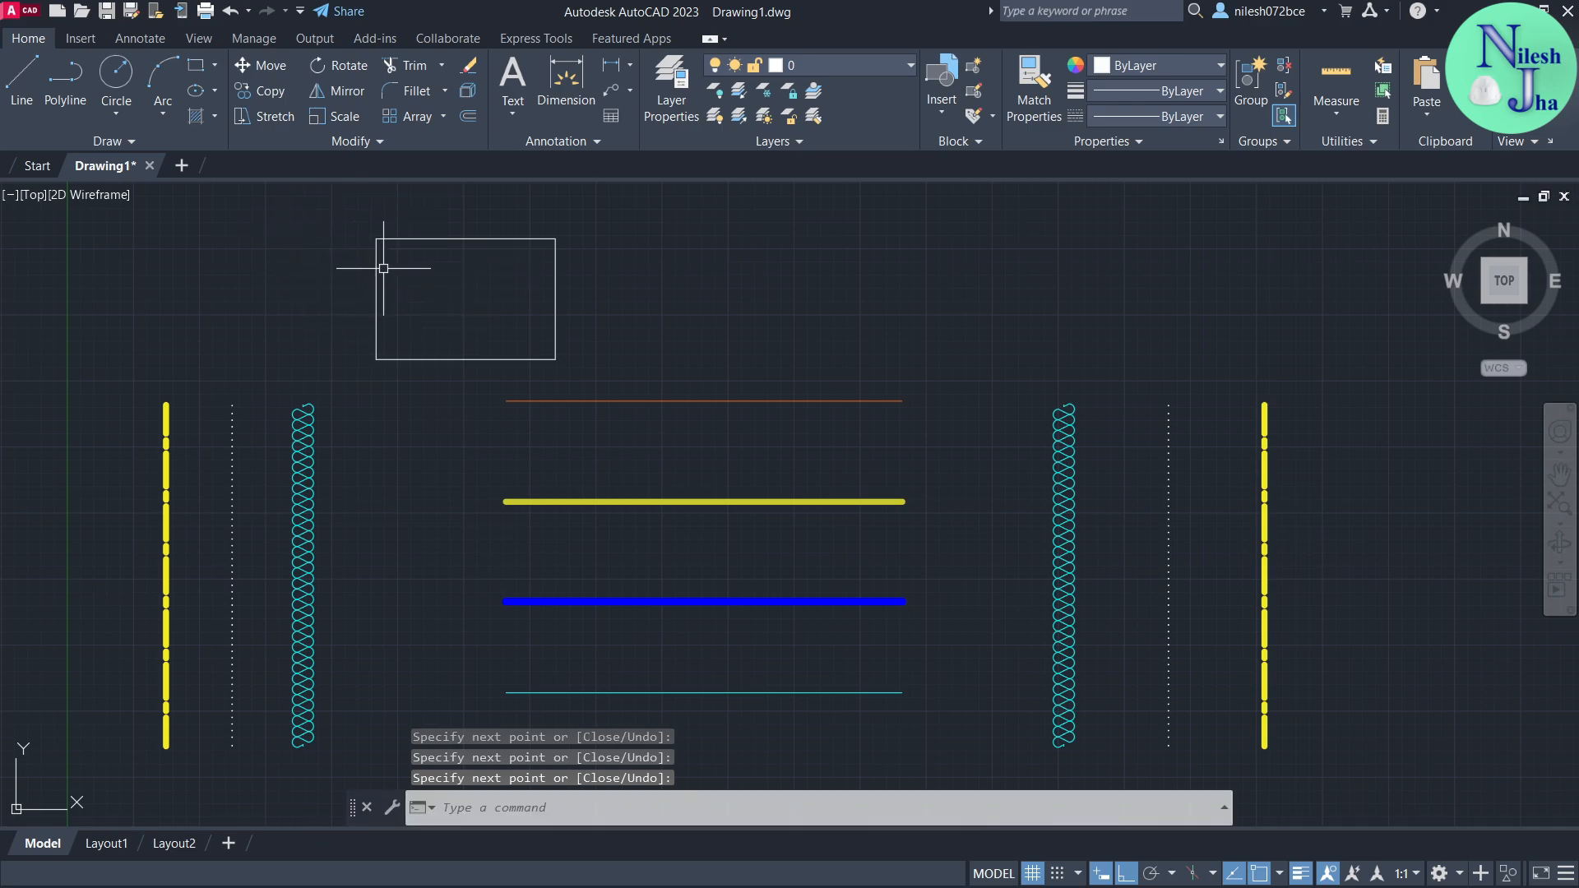
- Draw a polyline rectangle about 6.5 units wide beside the first rectangle, aligned with its top edge, and end the command
click(65, 86)
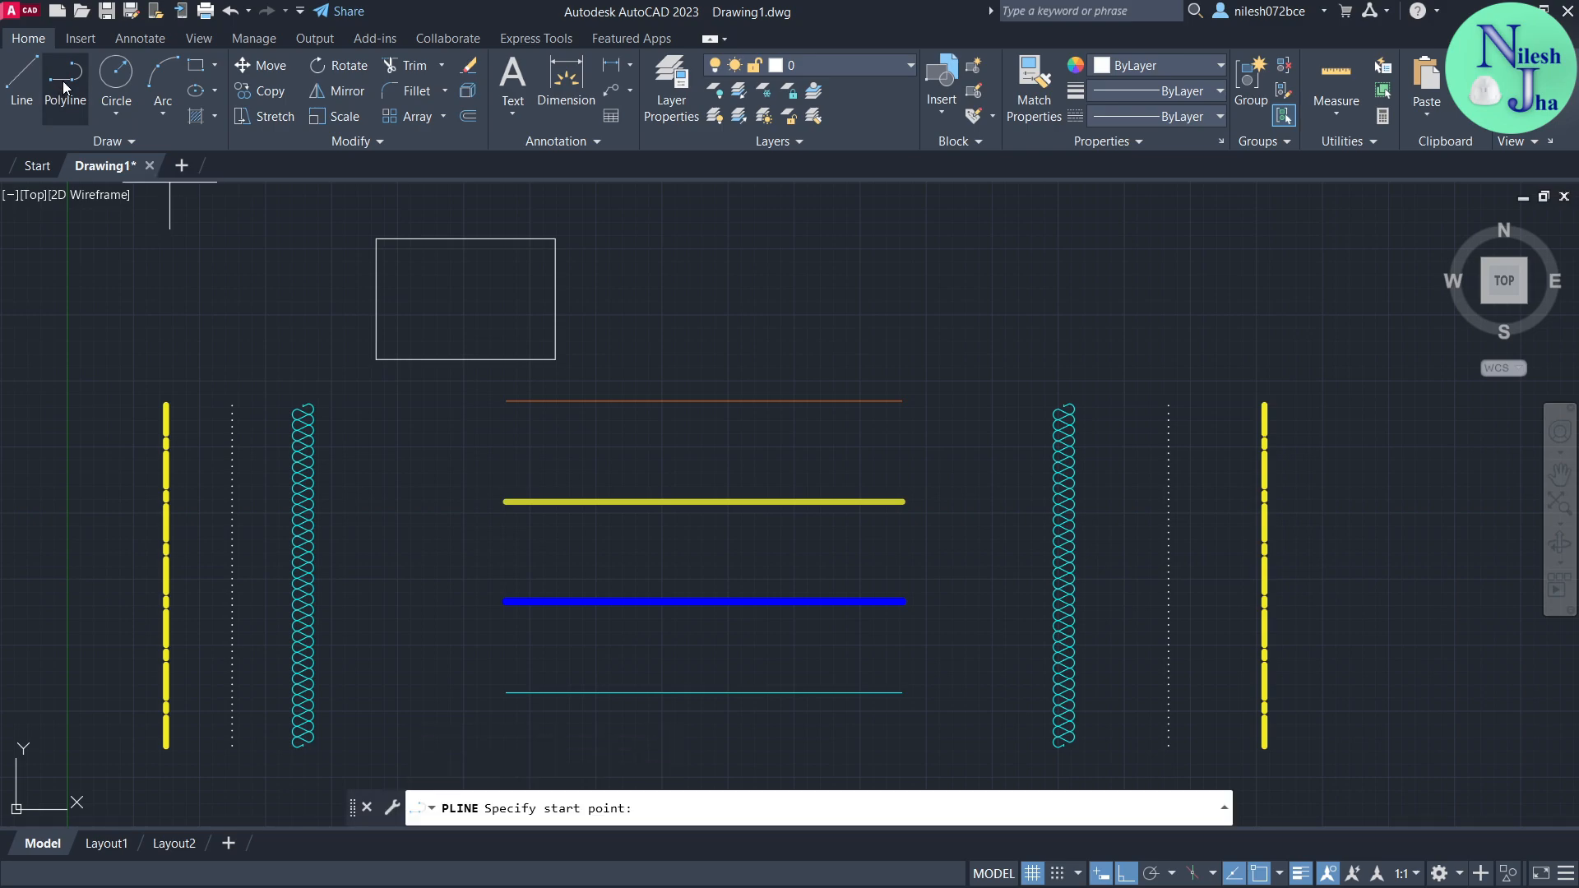
click(653, 239)
click(826, 238)
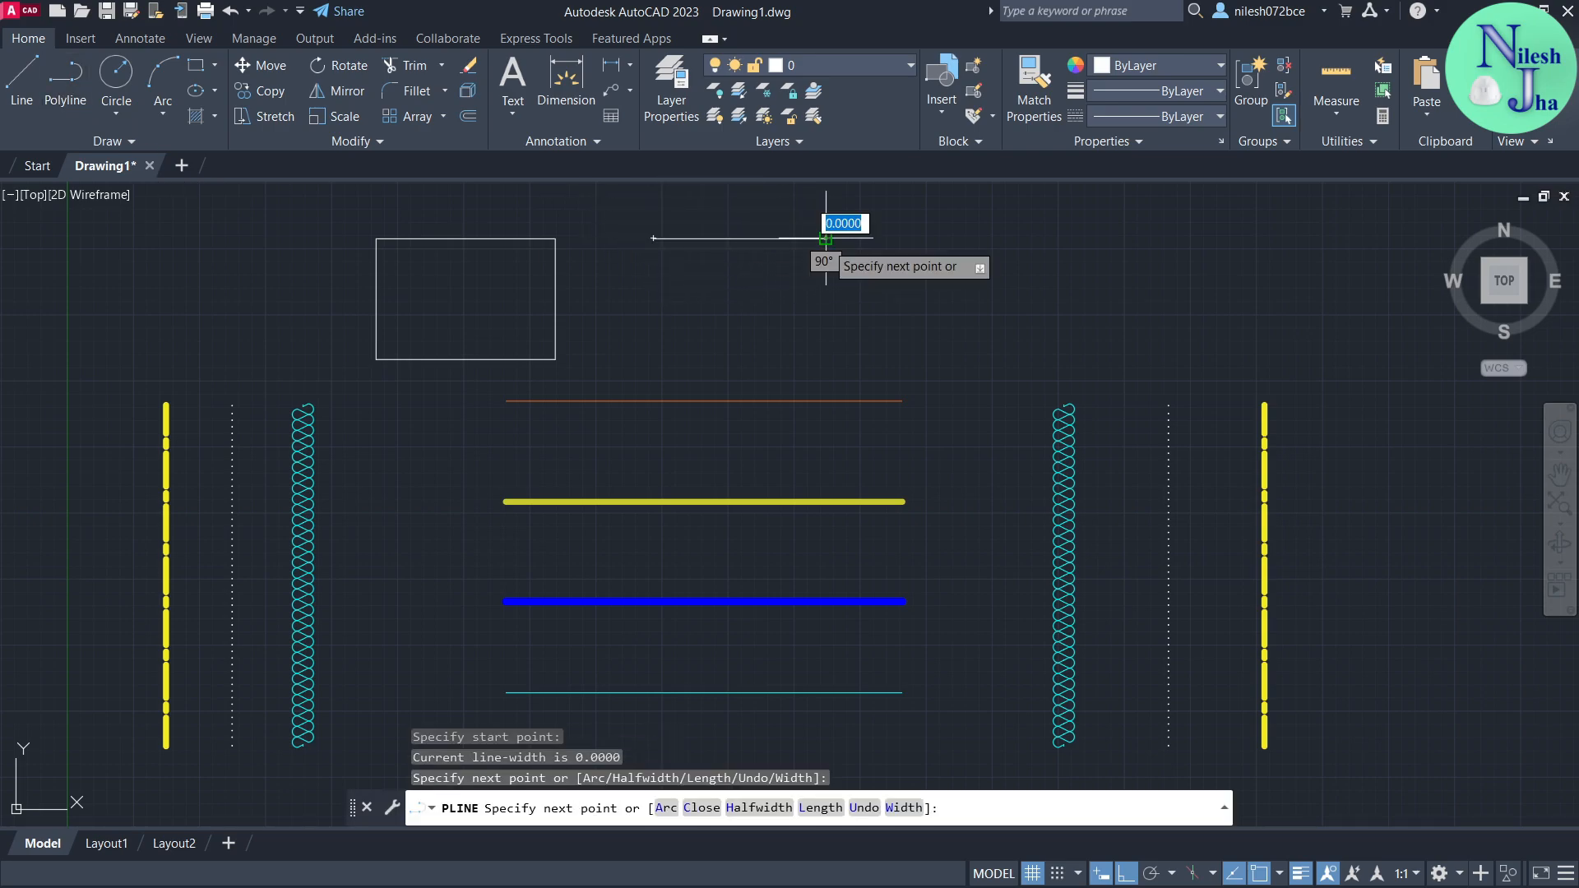
click(825, 357)
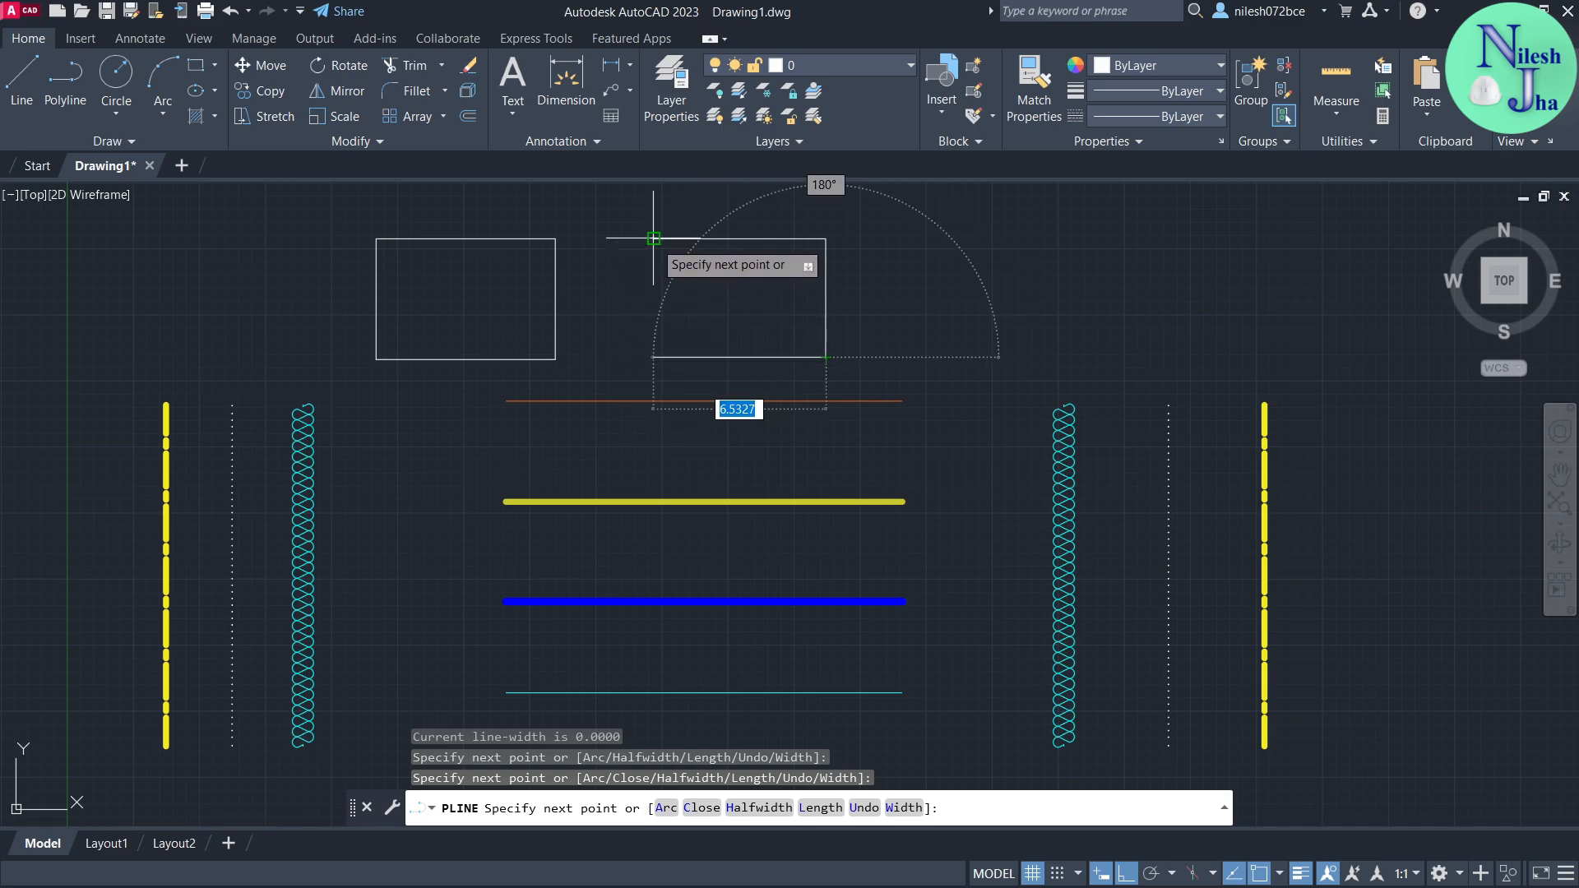
click(653, 357)
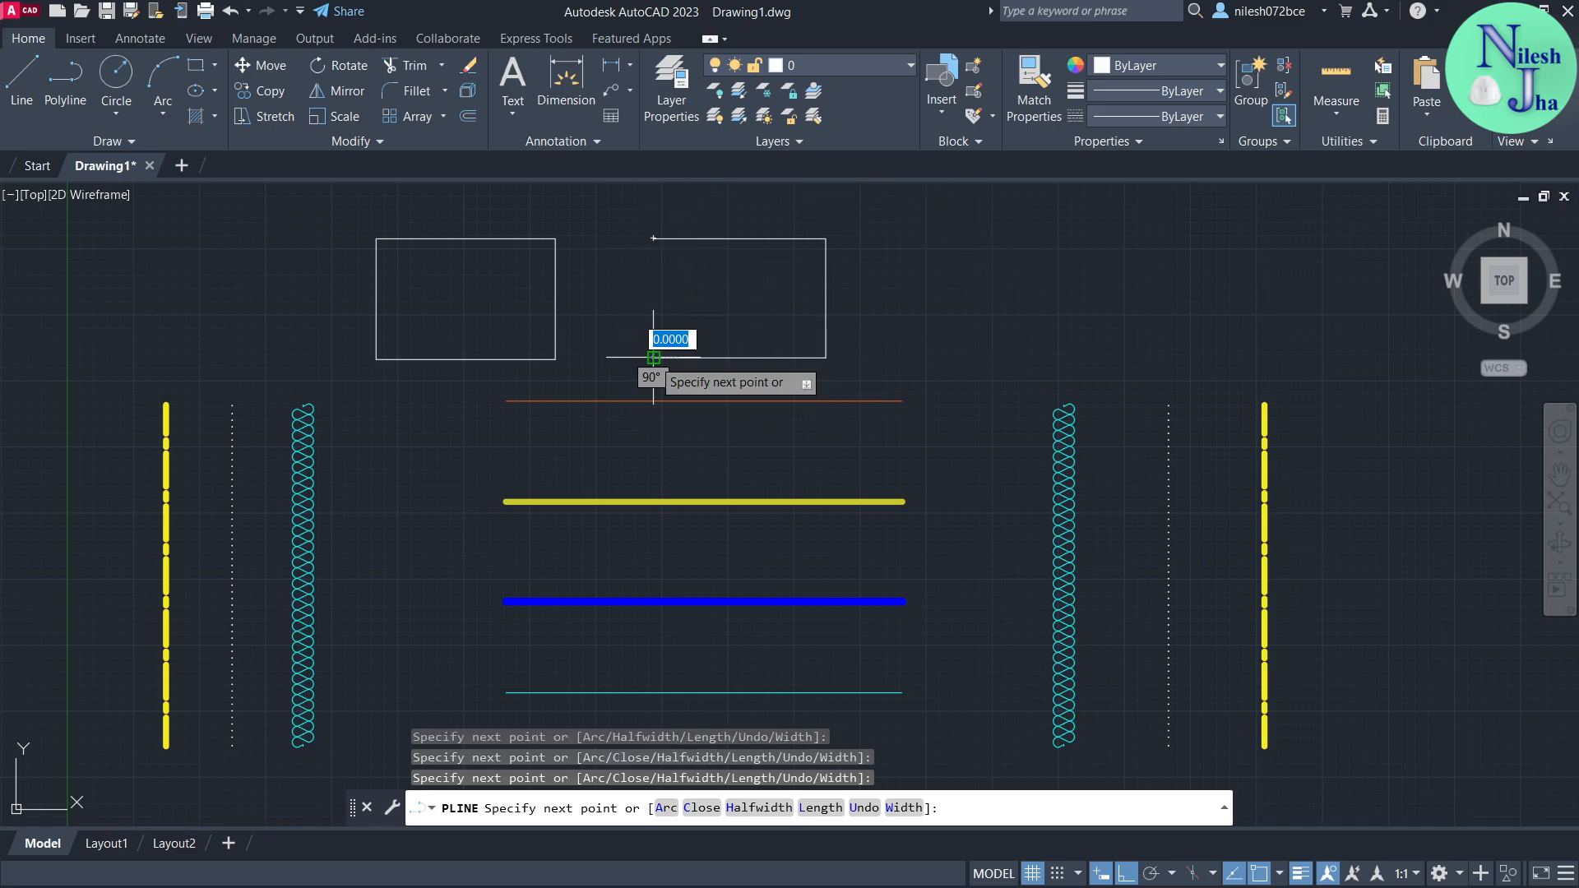
click(653, 239)
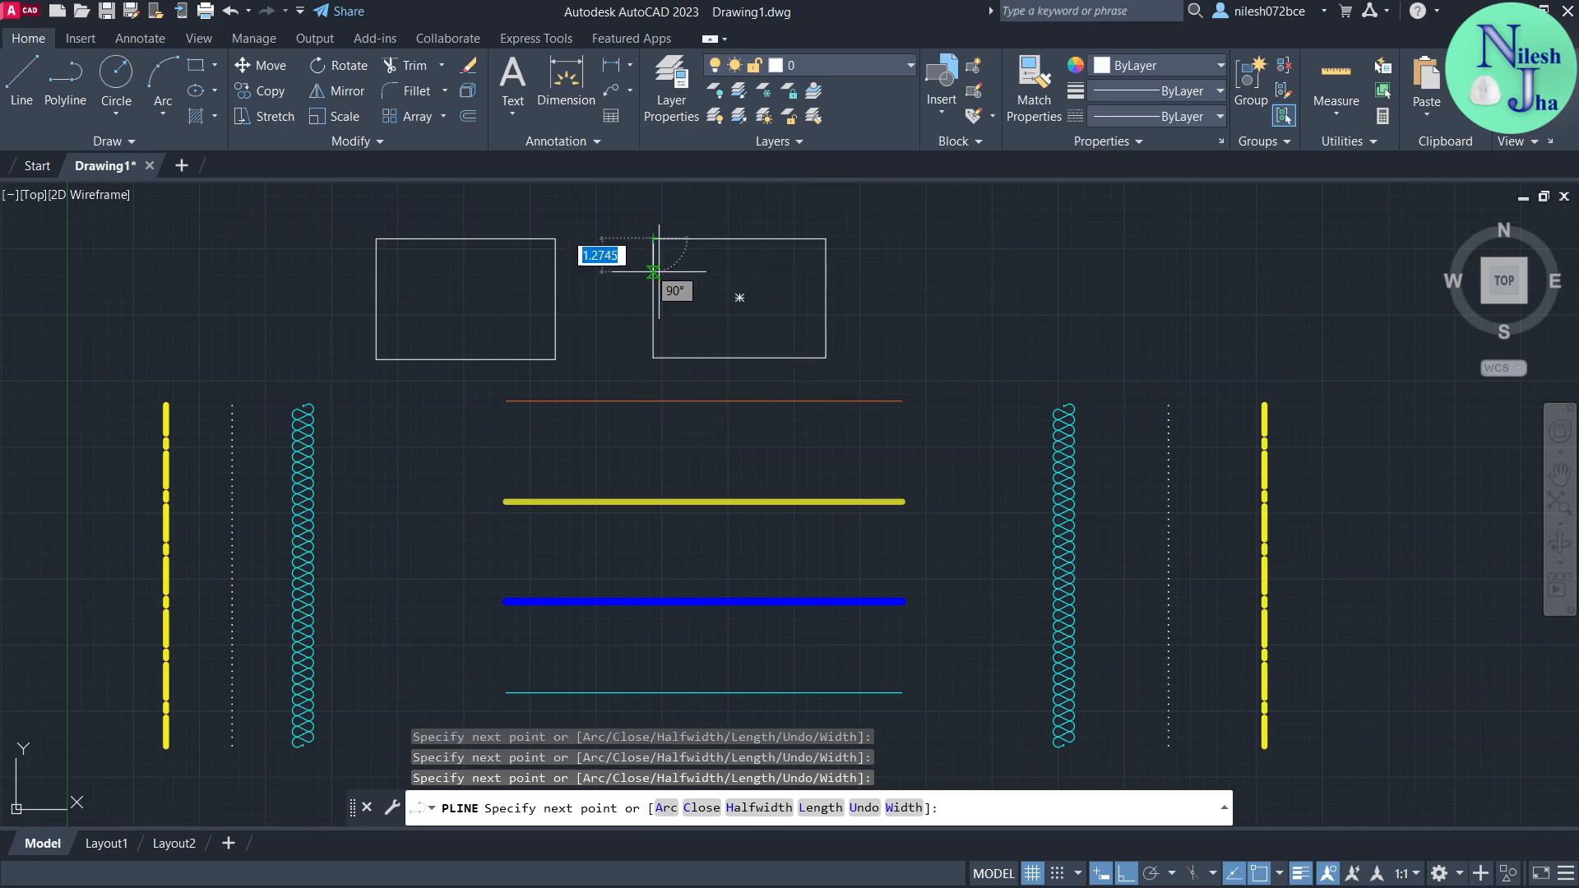
key(Escape)
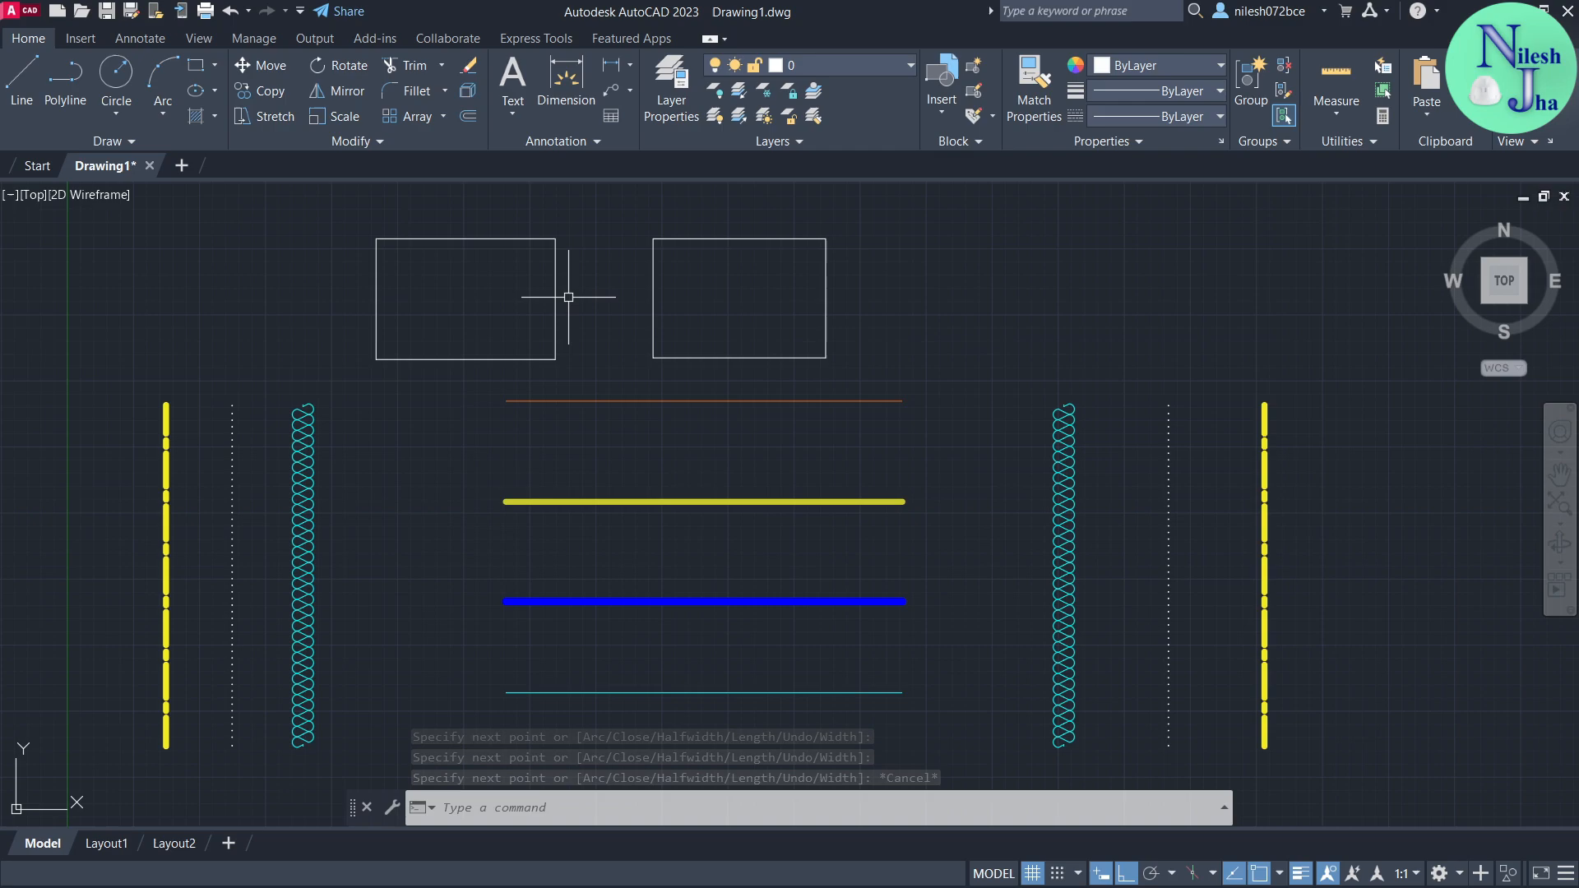
- Compare how the Line rectangle's individual sides and the polyline rectangle select, then deselect everything
click(449, 238)
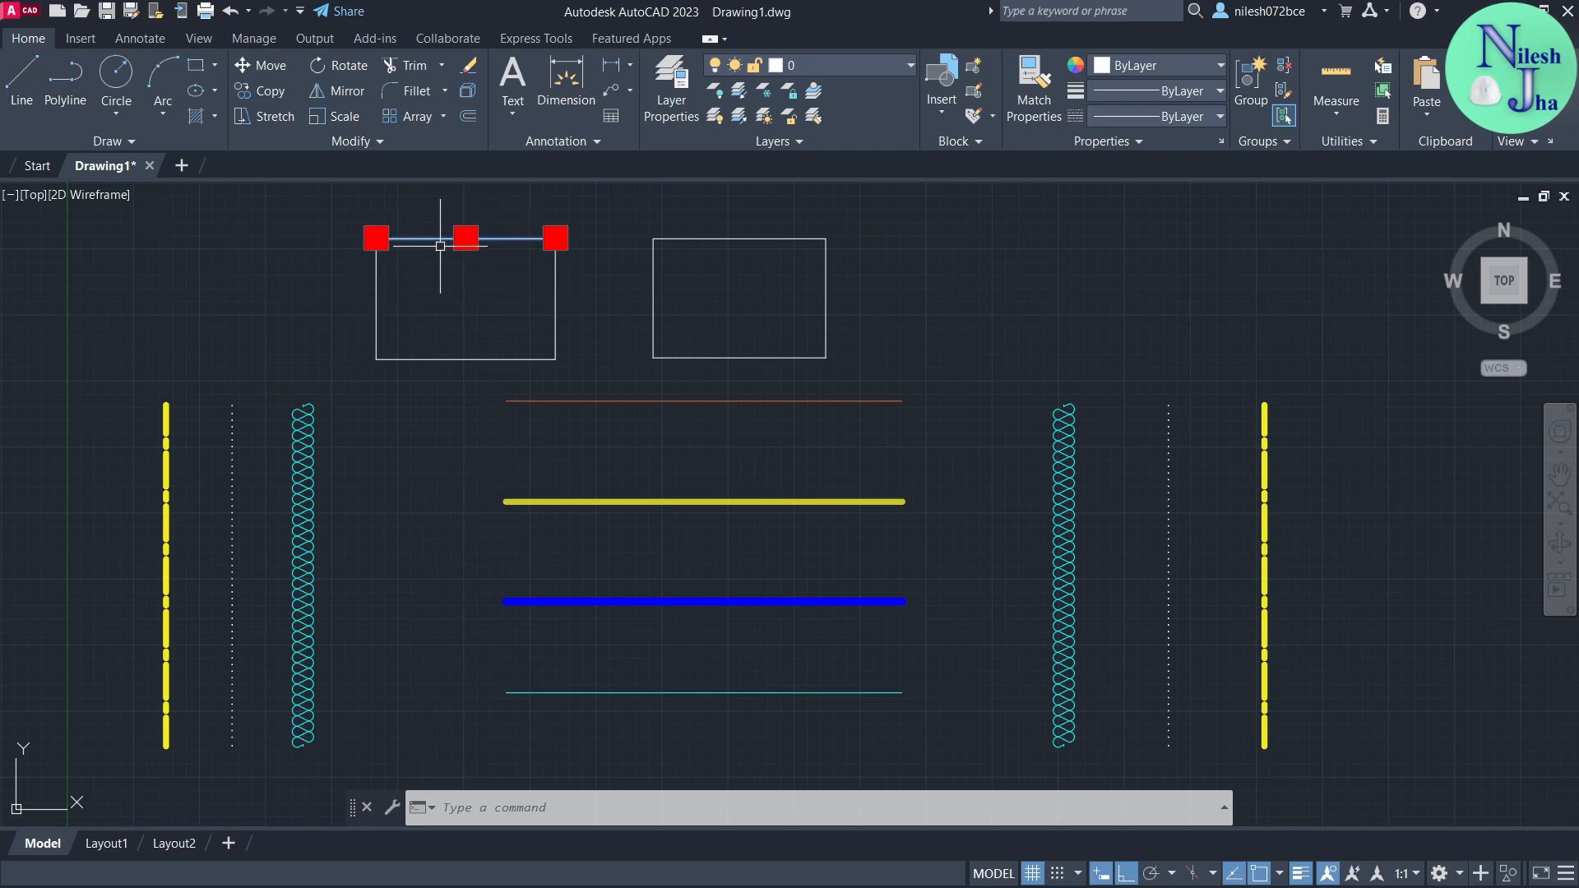
click(378, 292)
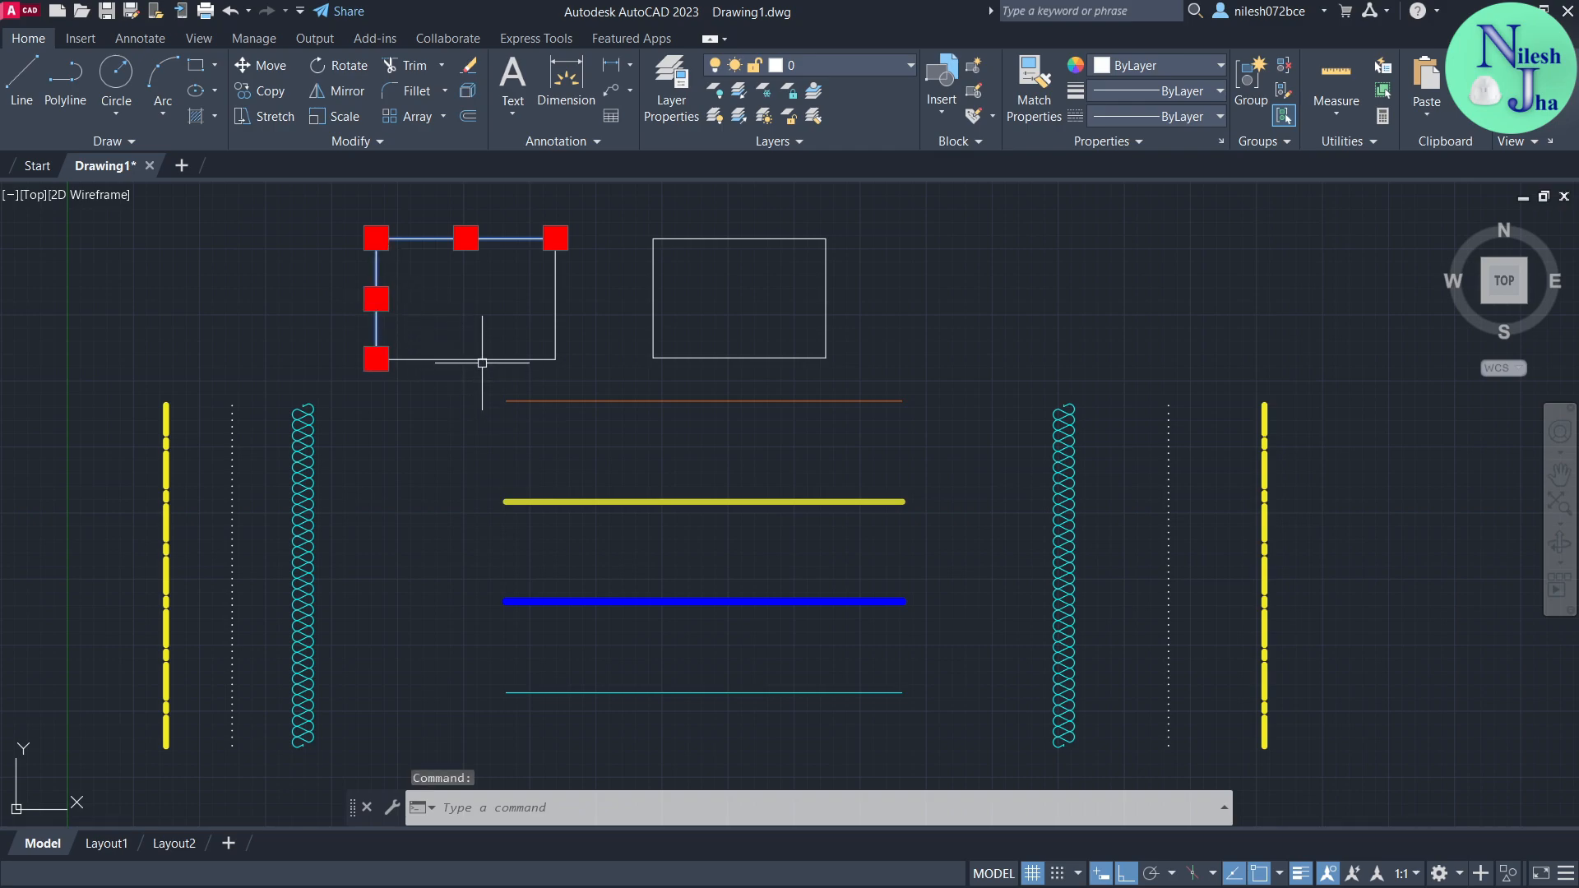
click(556, 305)
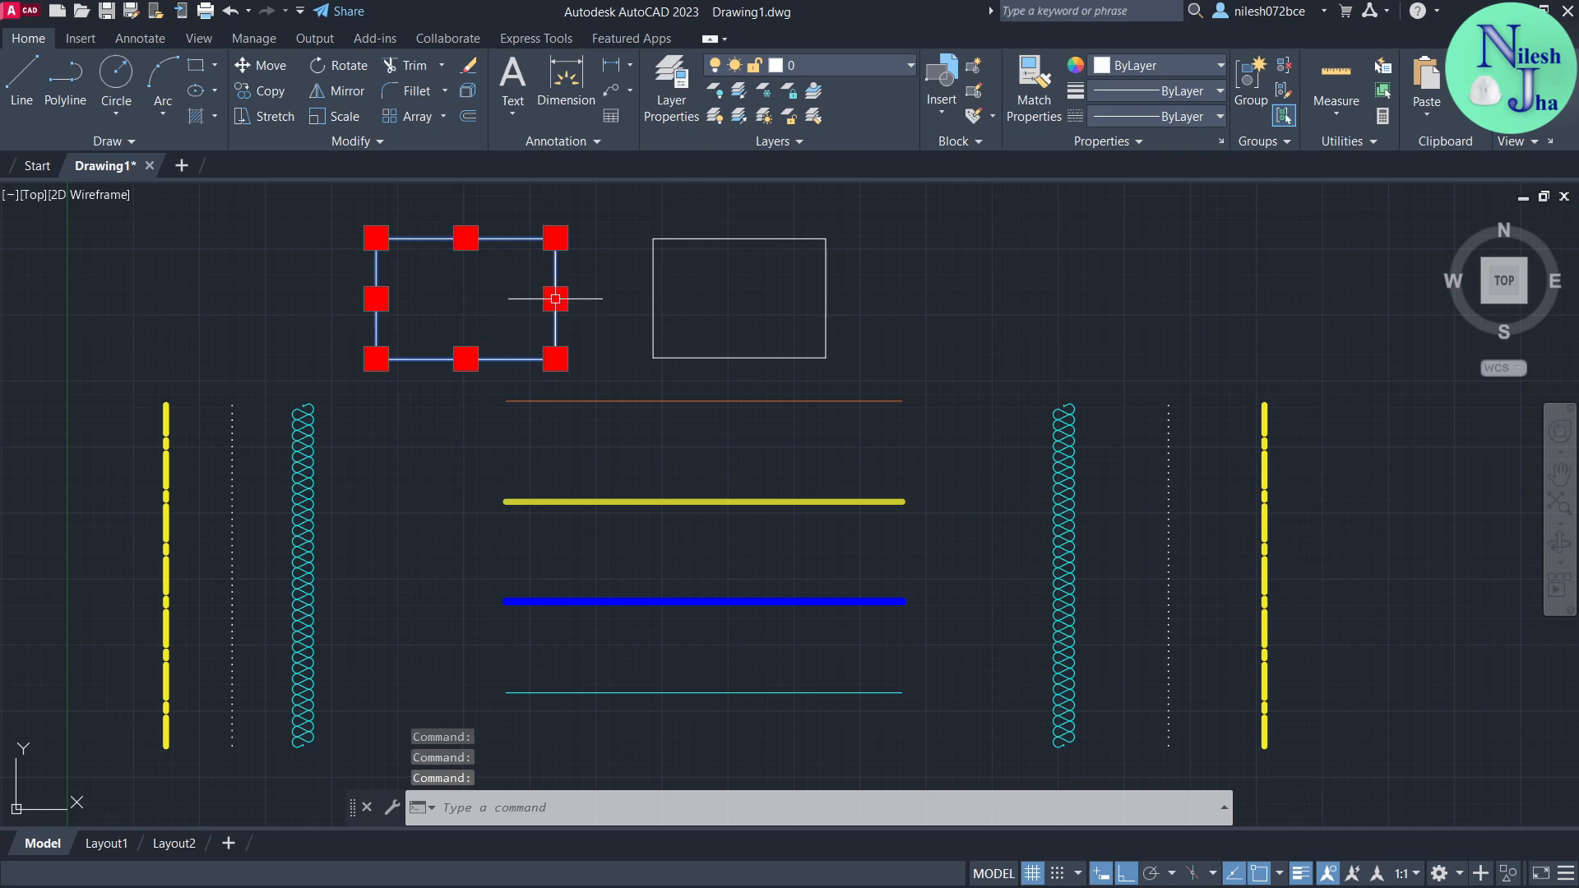
click(653, 297)
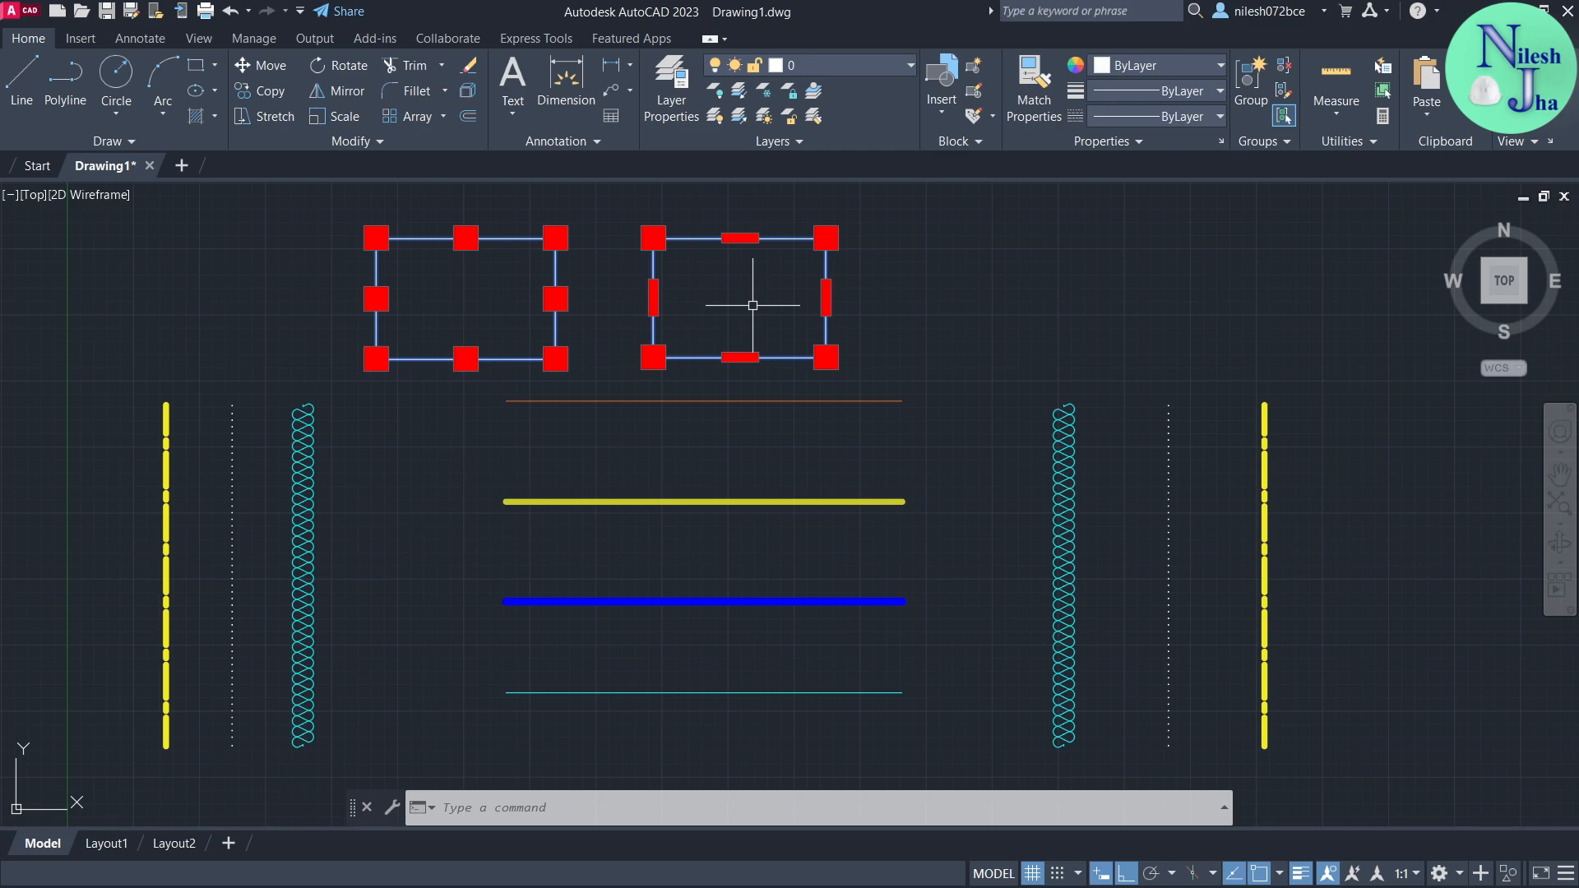
key(Escape)
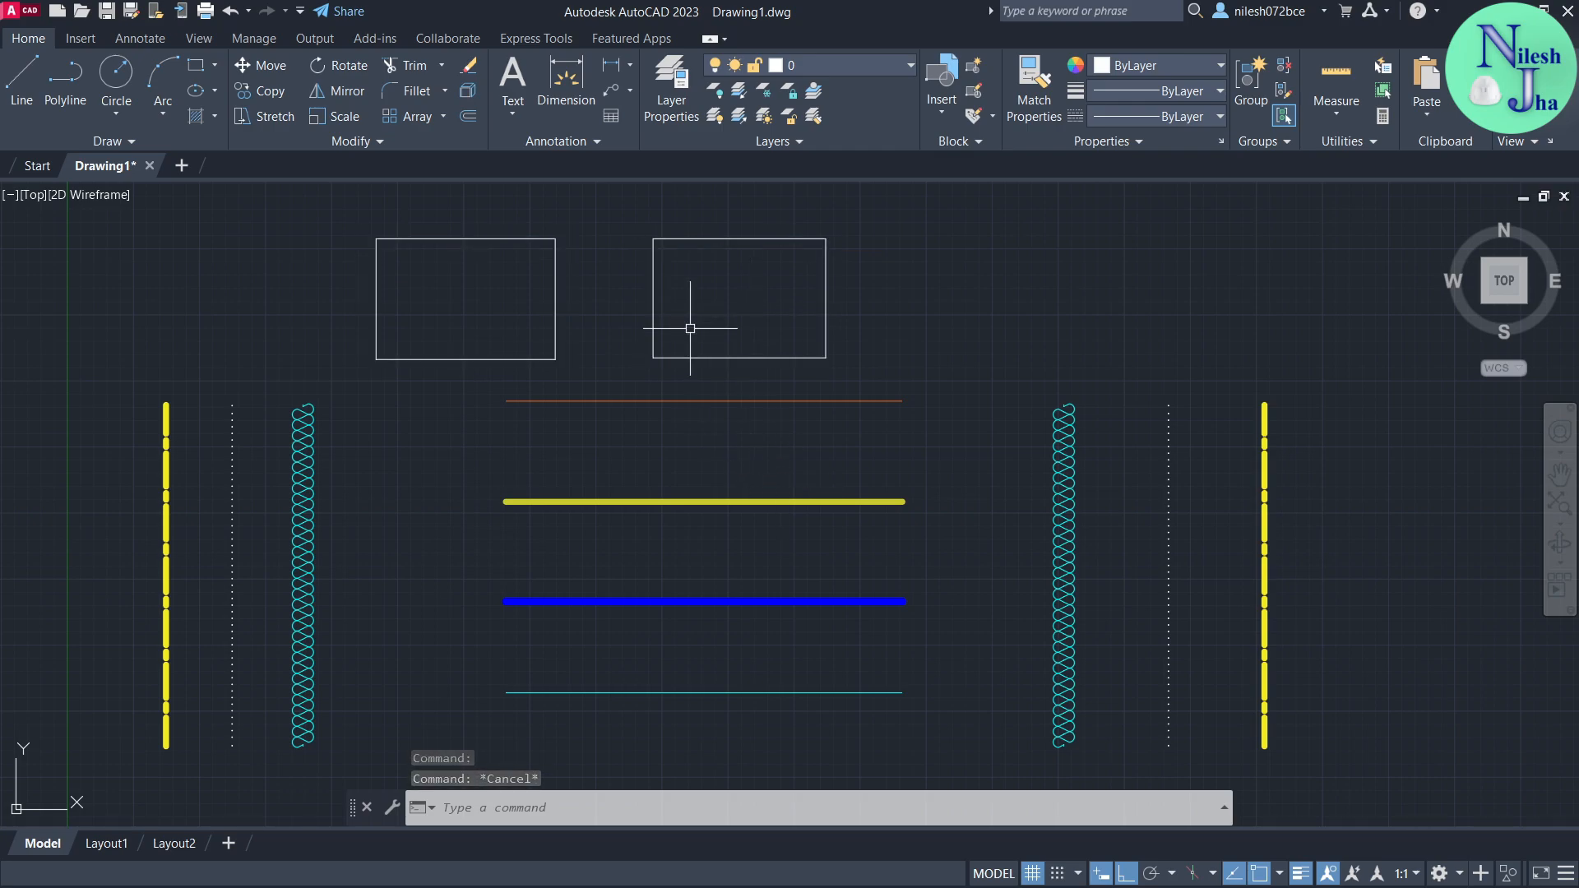
- Draw a third rectangle about 6 units wide with Line, to the right of the polyline rectangle, finishing it with the Close option
click(16, 83)
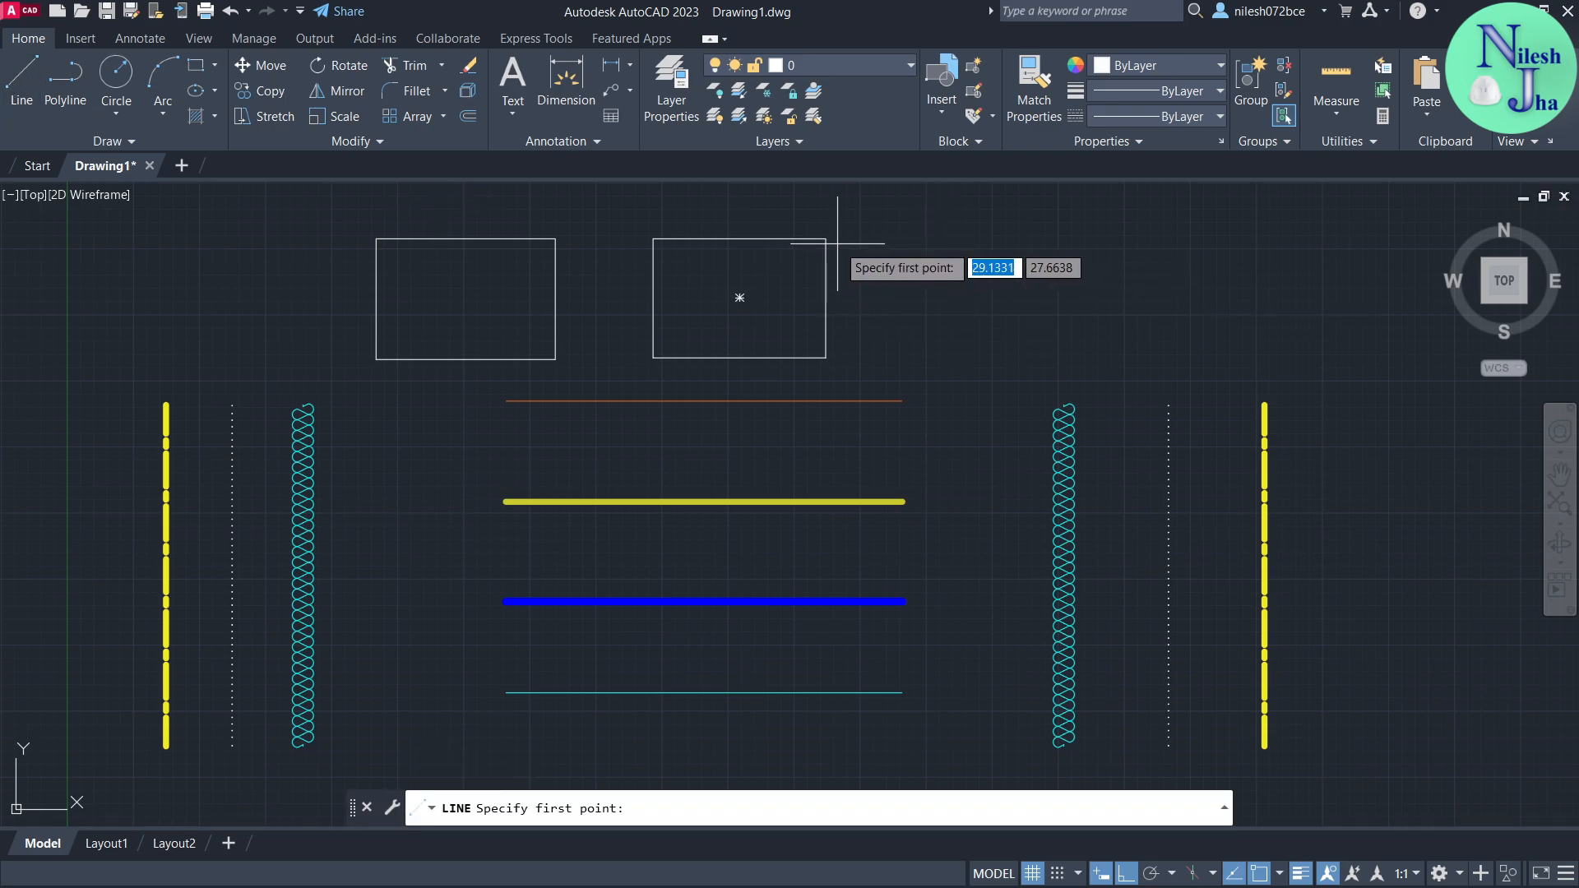
click(966, 238)
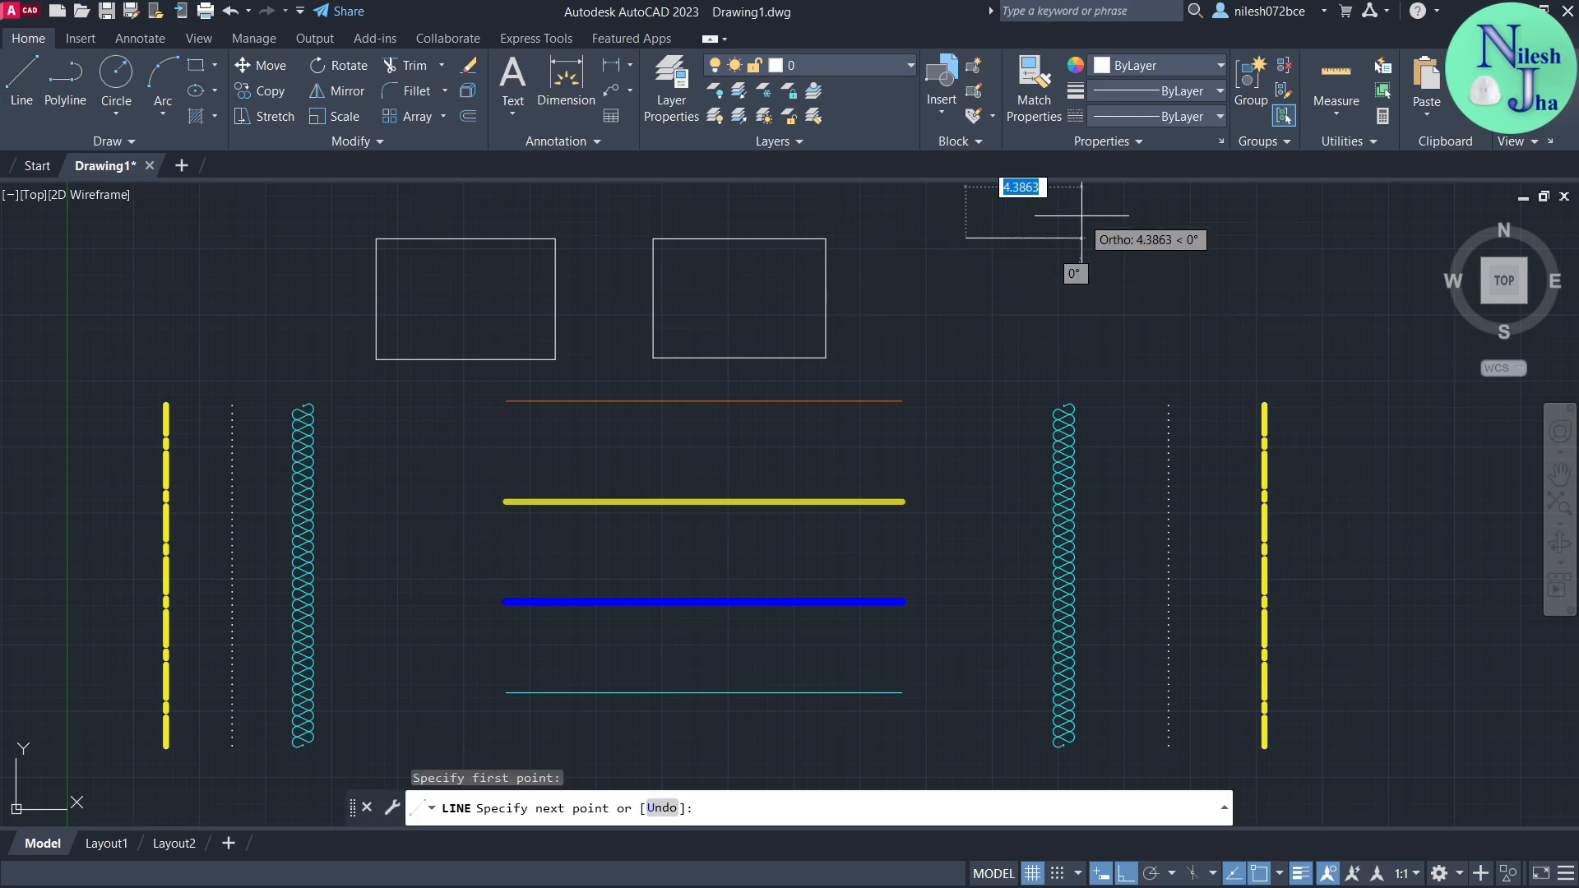
click(1125, 237)
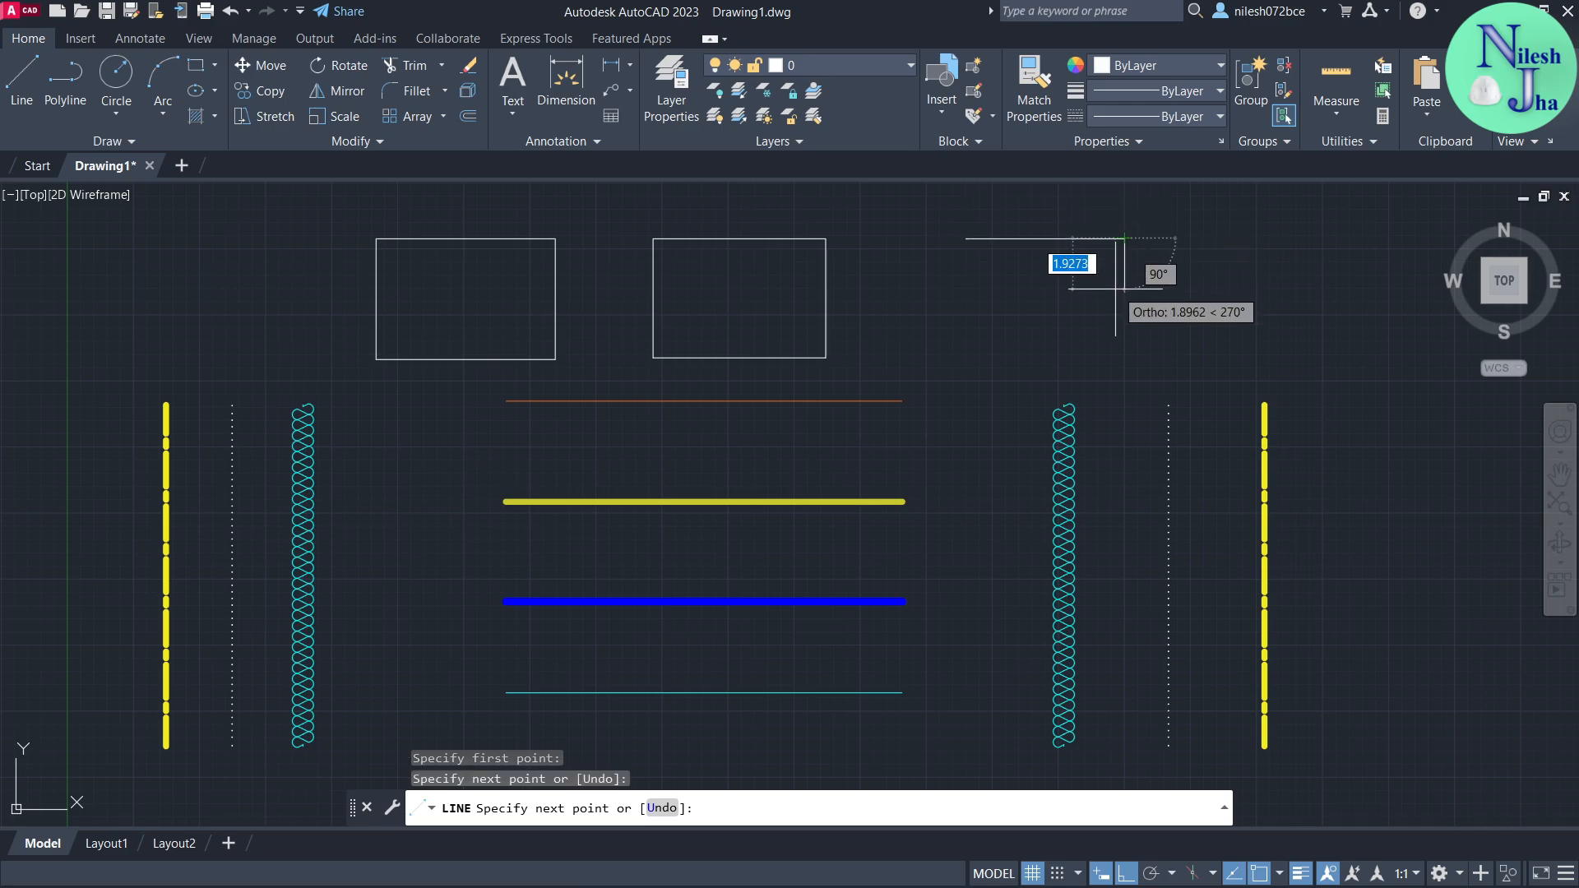
click(1124, 352)
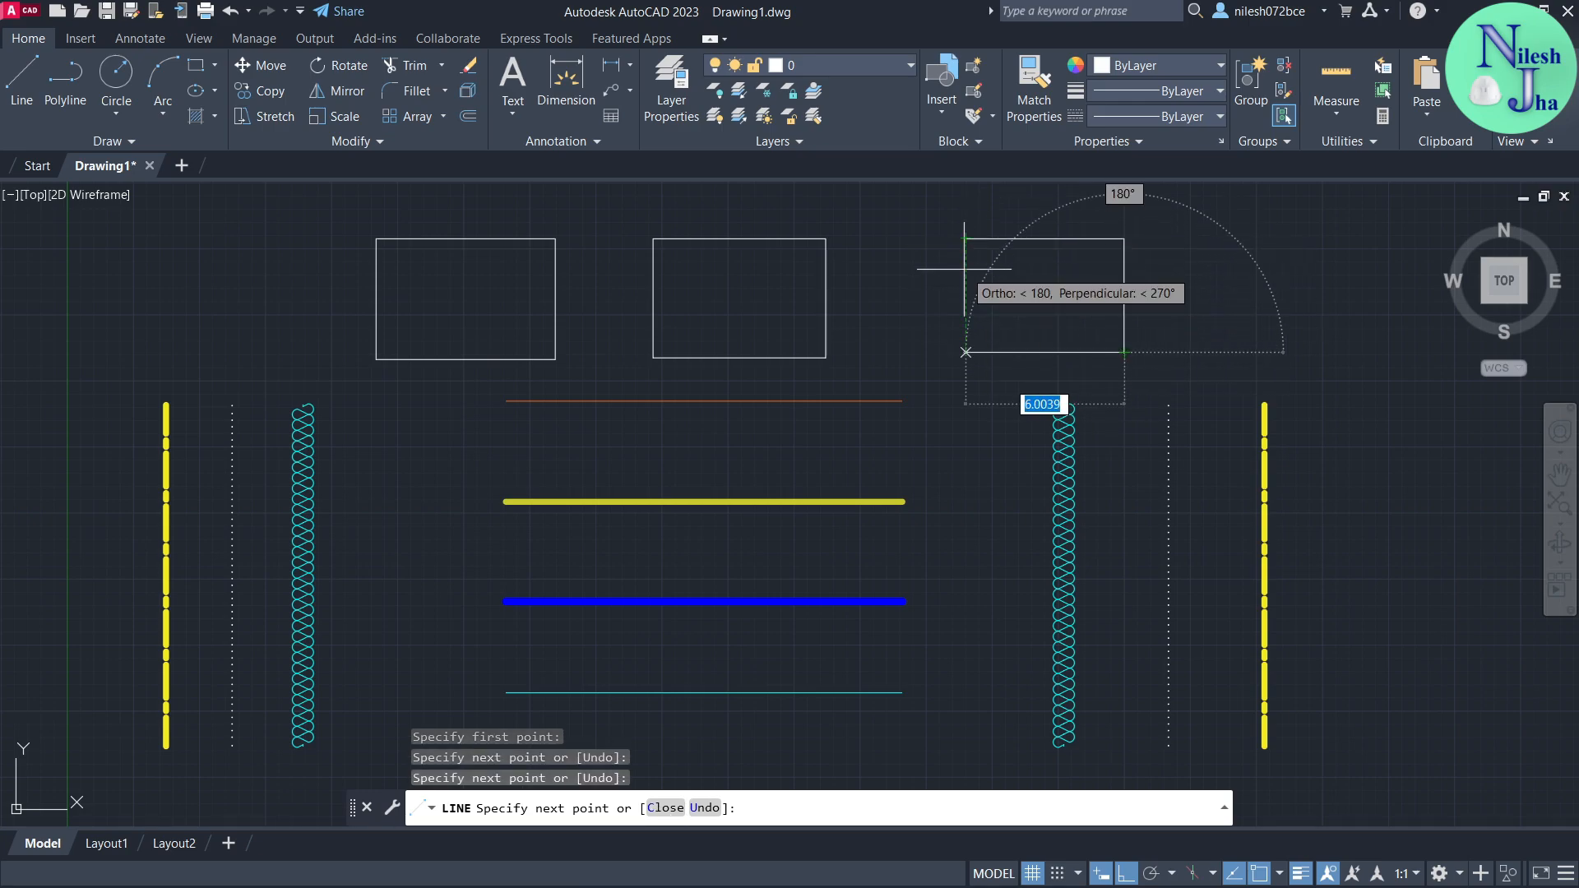
click(965, 352)
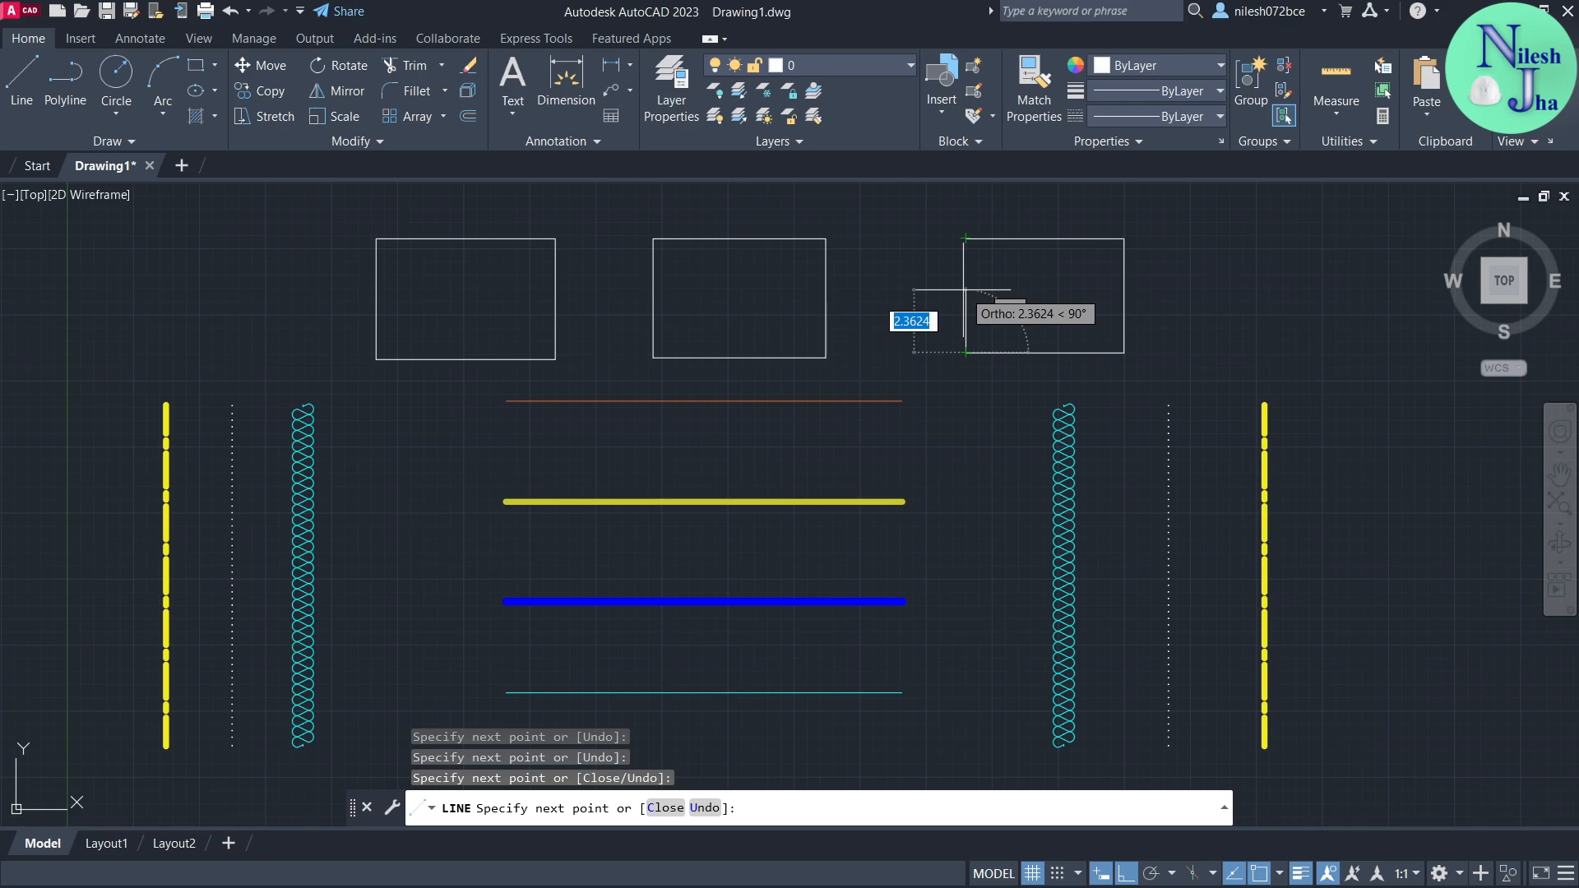
text(c)
key(Return)
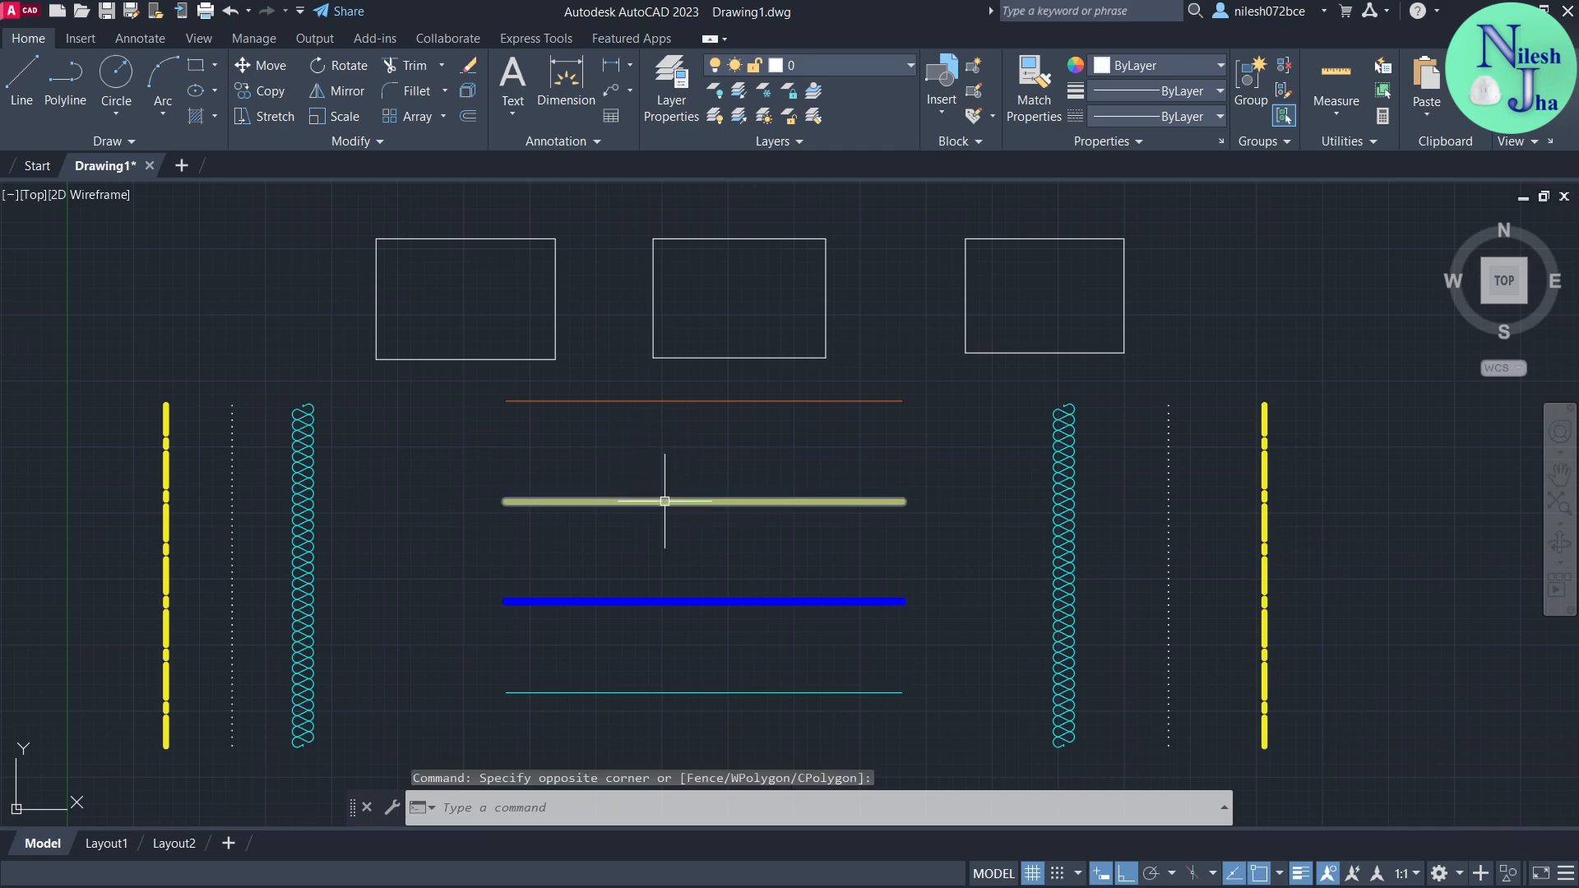
- Examine the general and geometry properties of the thick yellow horizontal line, then close the Properties palette and deselect the line
click(664, 503)
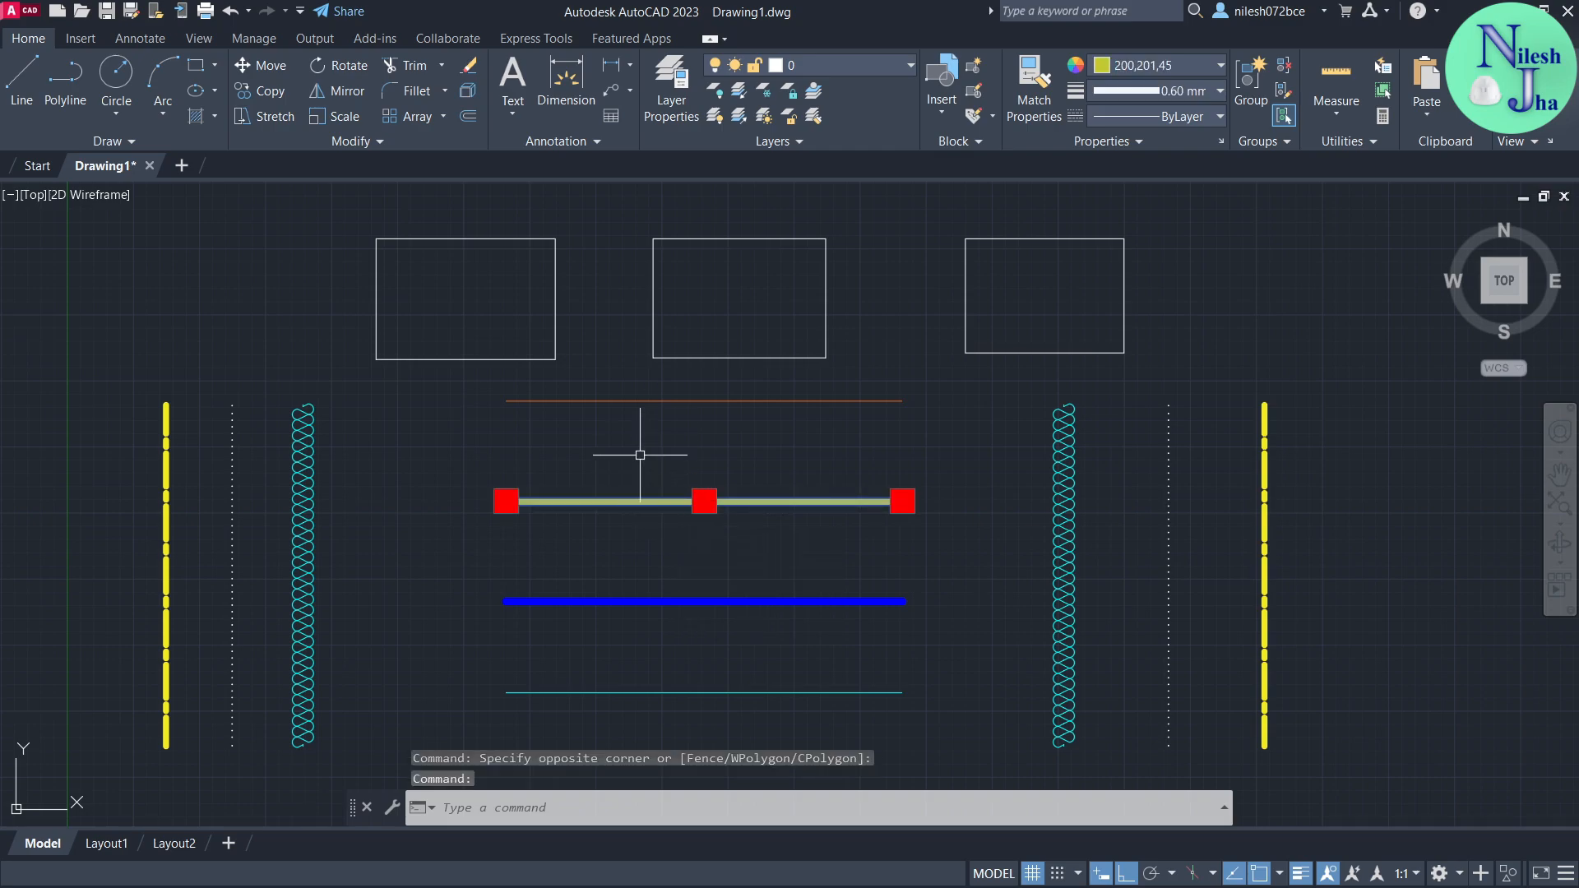
right_click(627, 502)
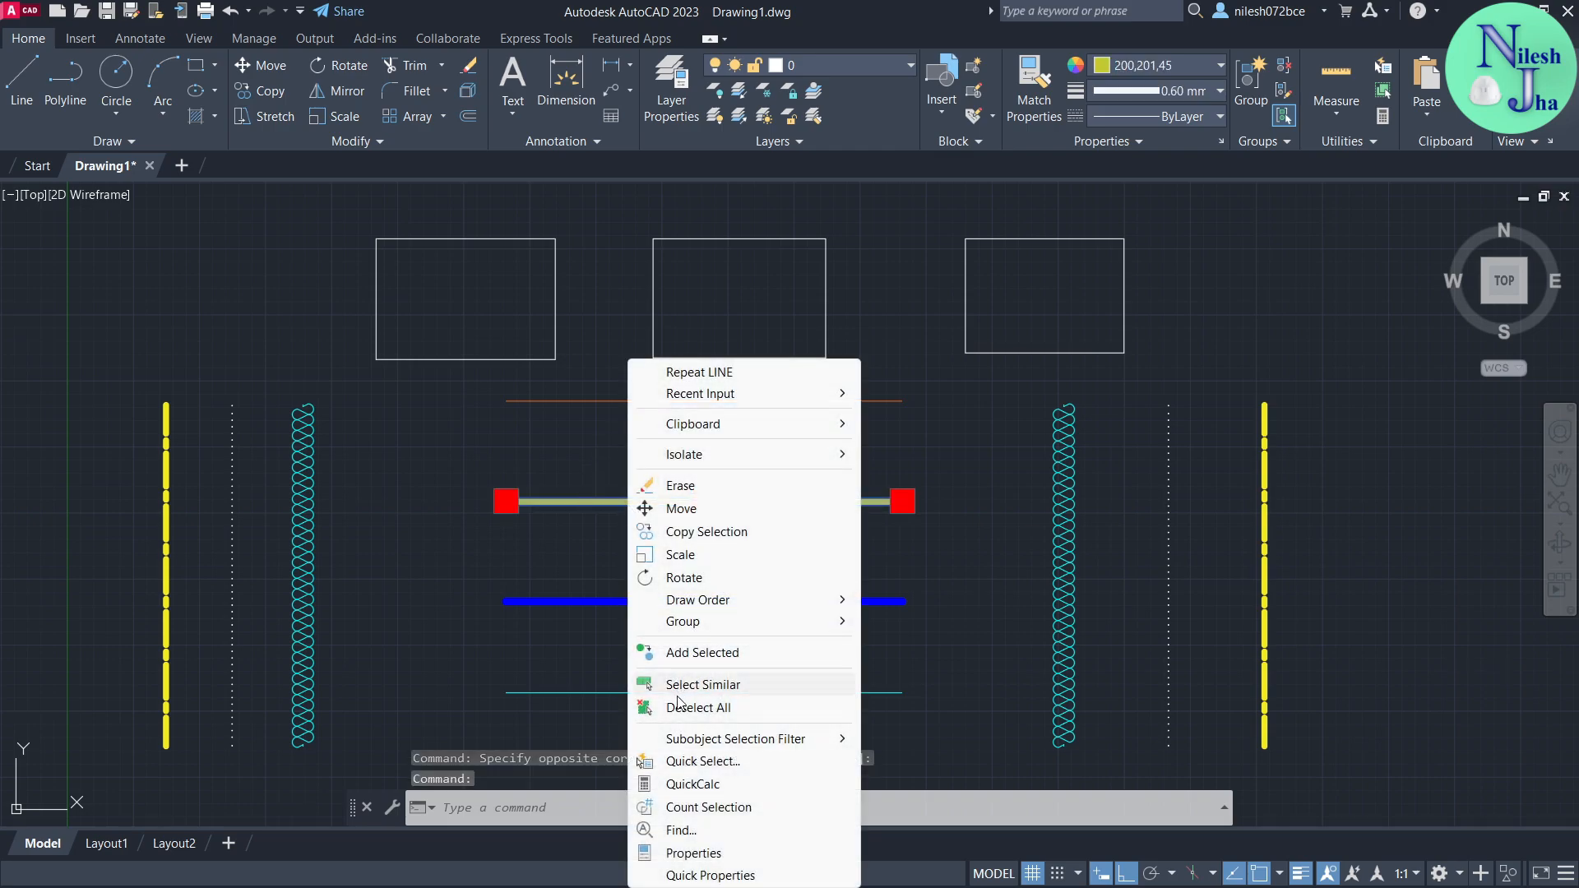
click(705, 854)
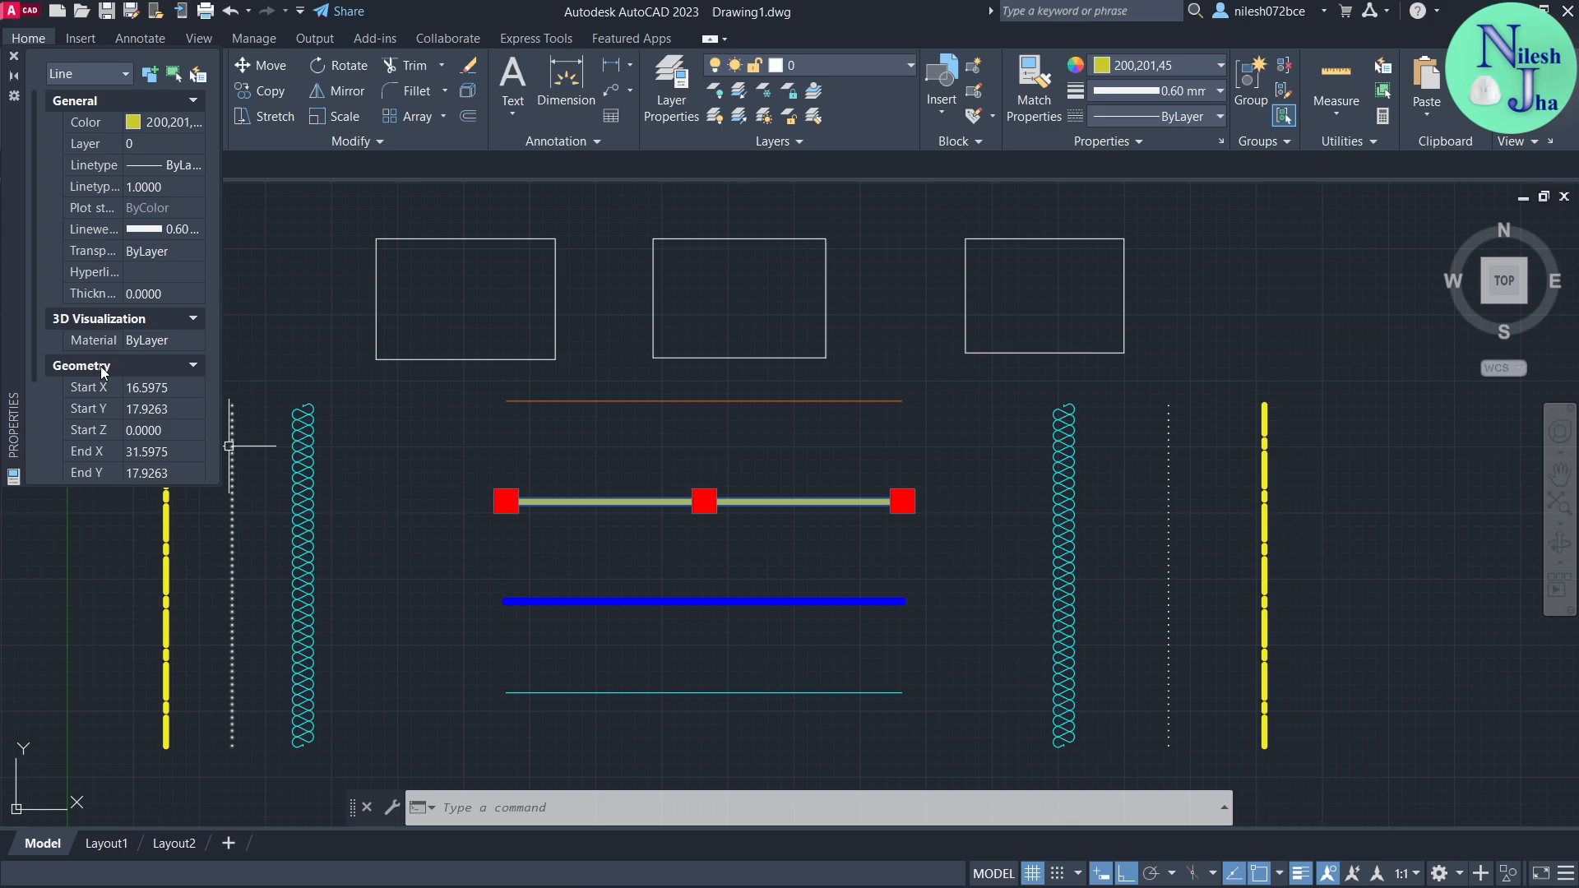
scroll(96, 370, down, 3)
scroll(96, 369, up, 3)
scroll(105, 267, down, 4)
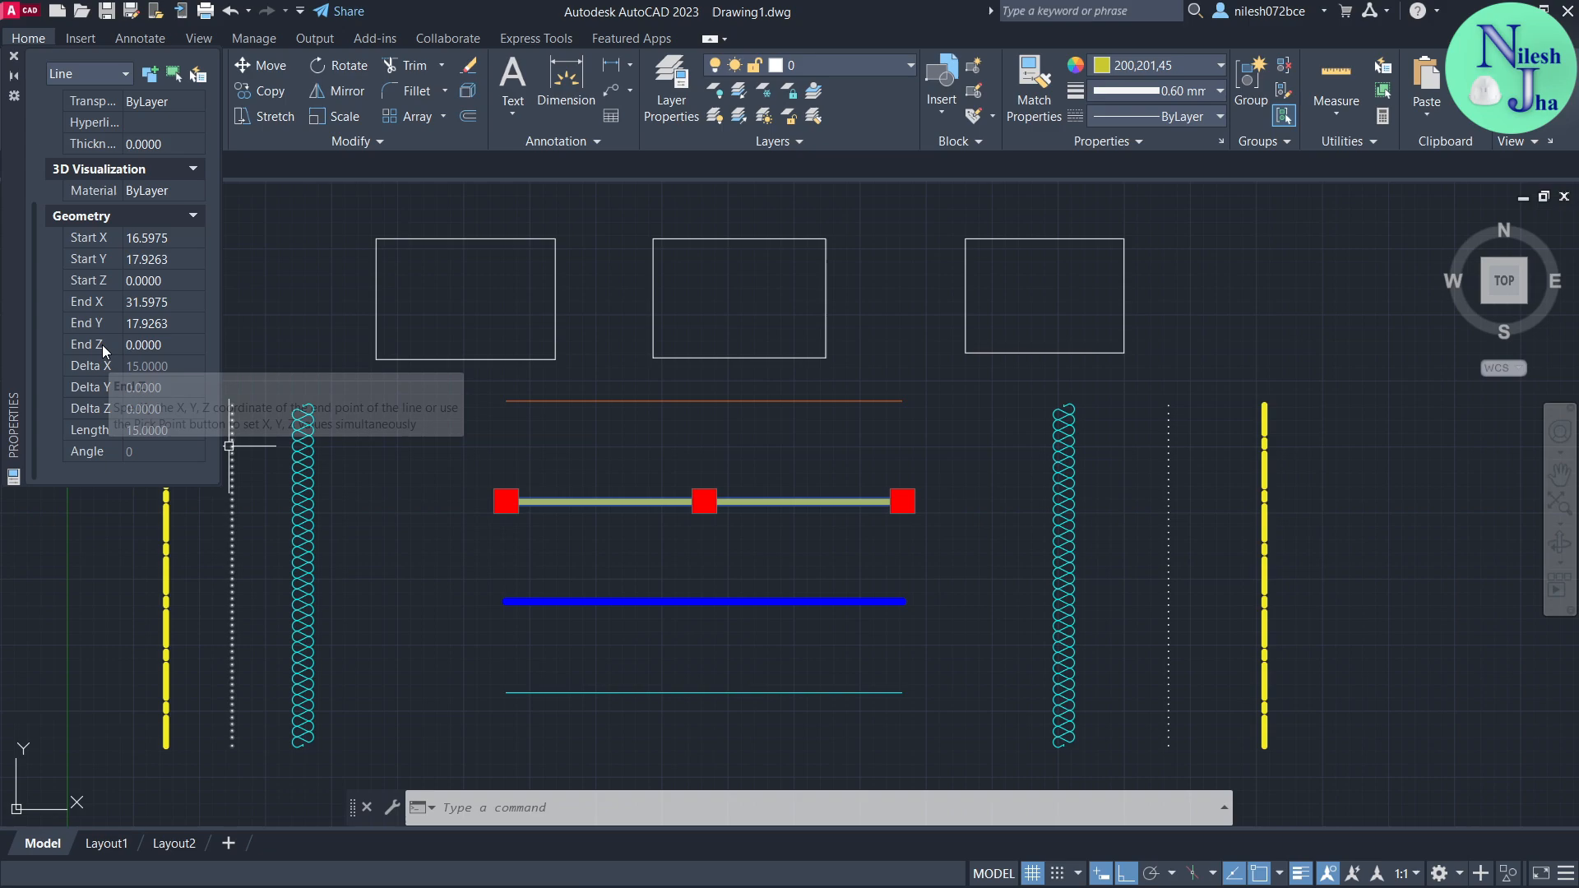
click(13, 57)
key(Escape)
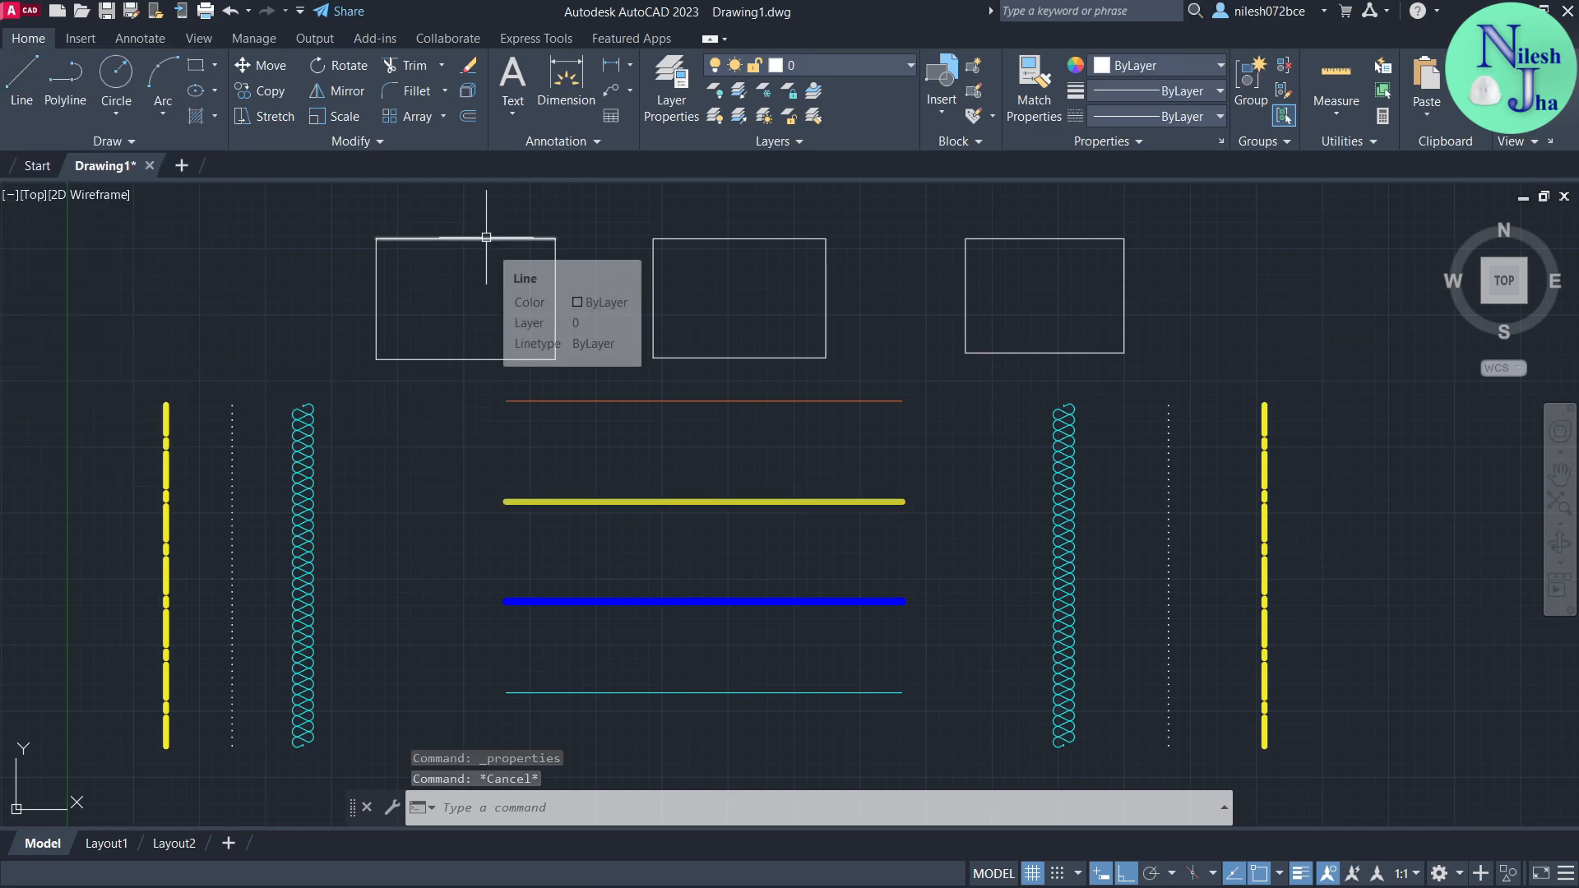